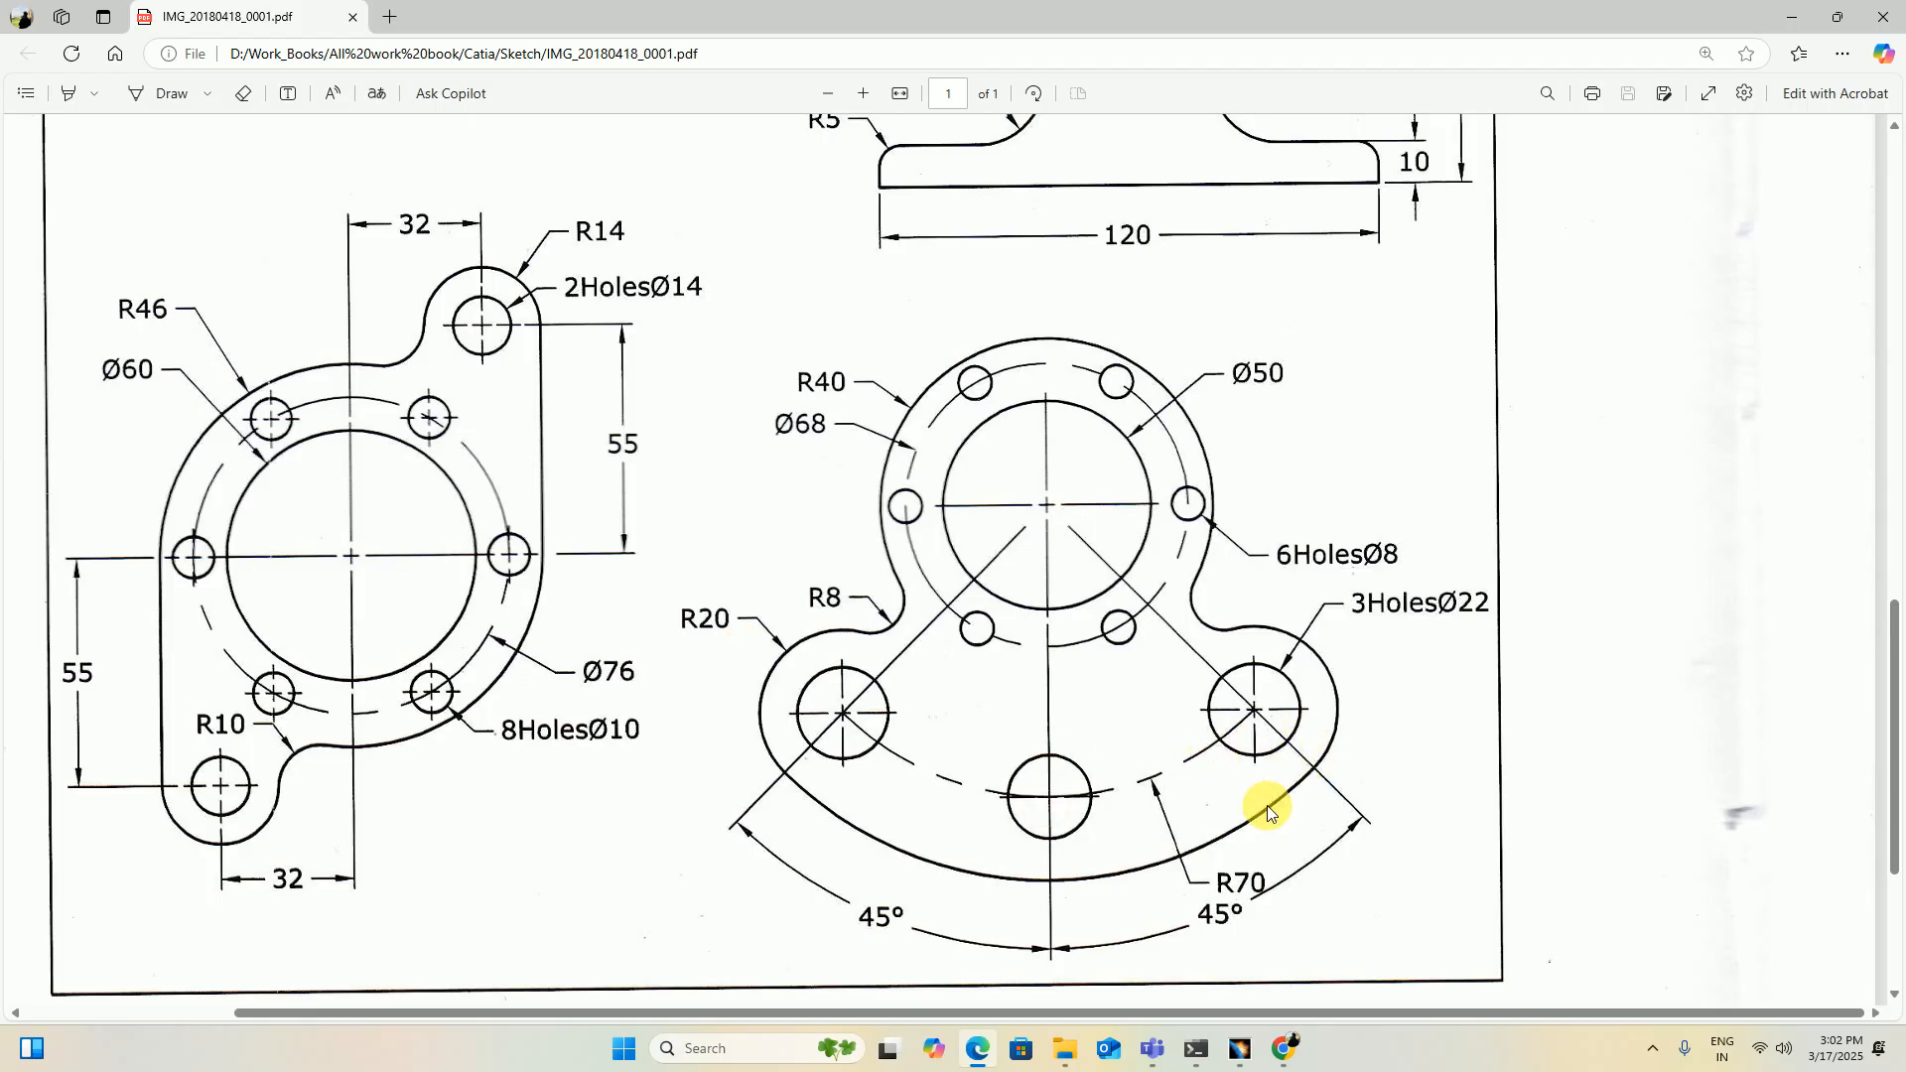
Step: Tile CATIA and the reference PDF side by side, with the PDF zoomed to the flange drawing with three Ø22 holes
click(1804, 8)
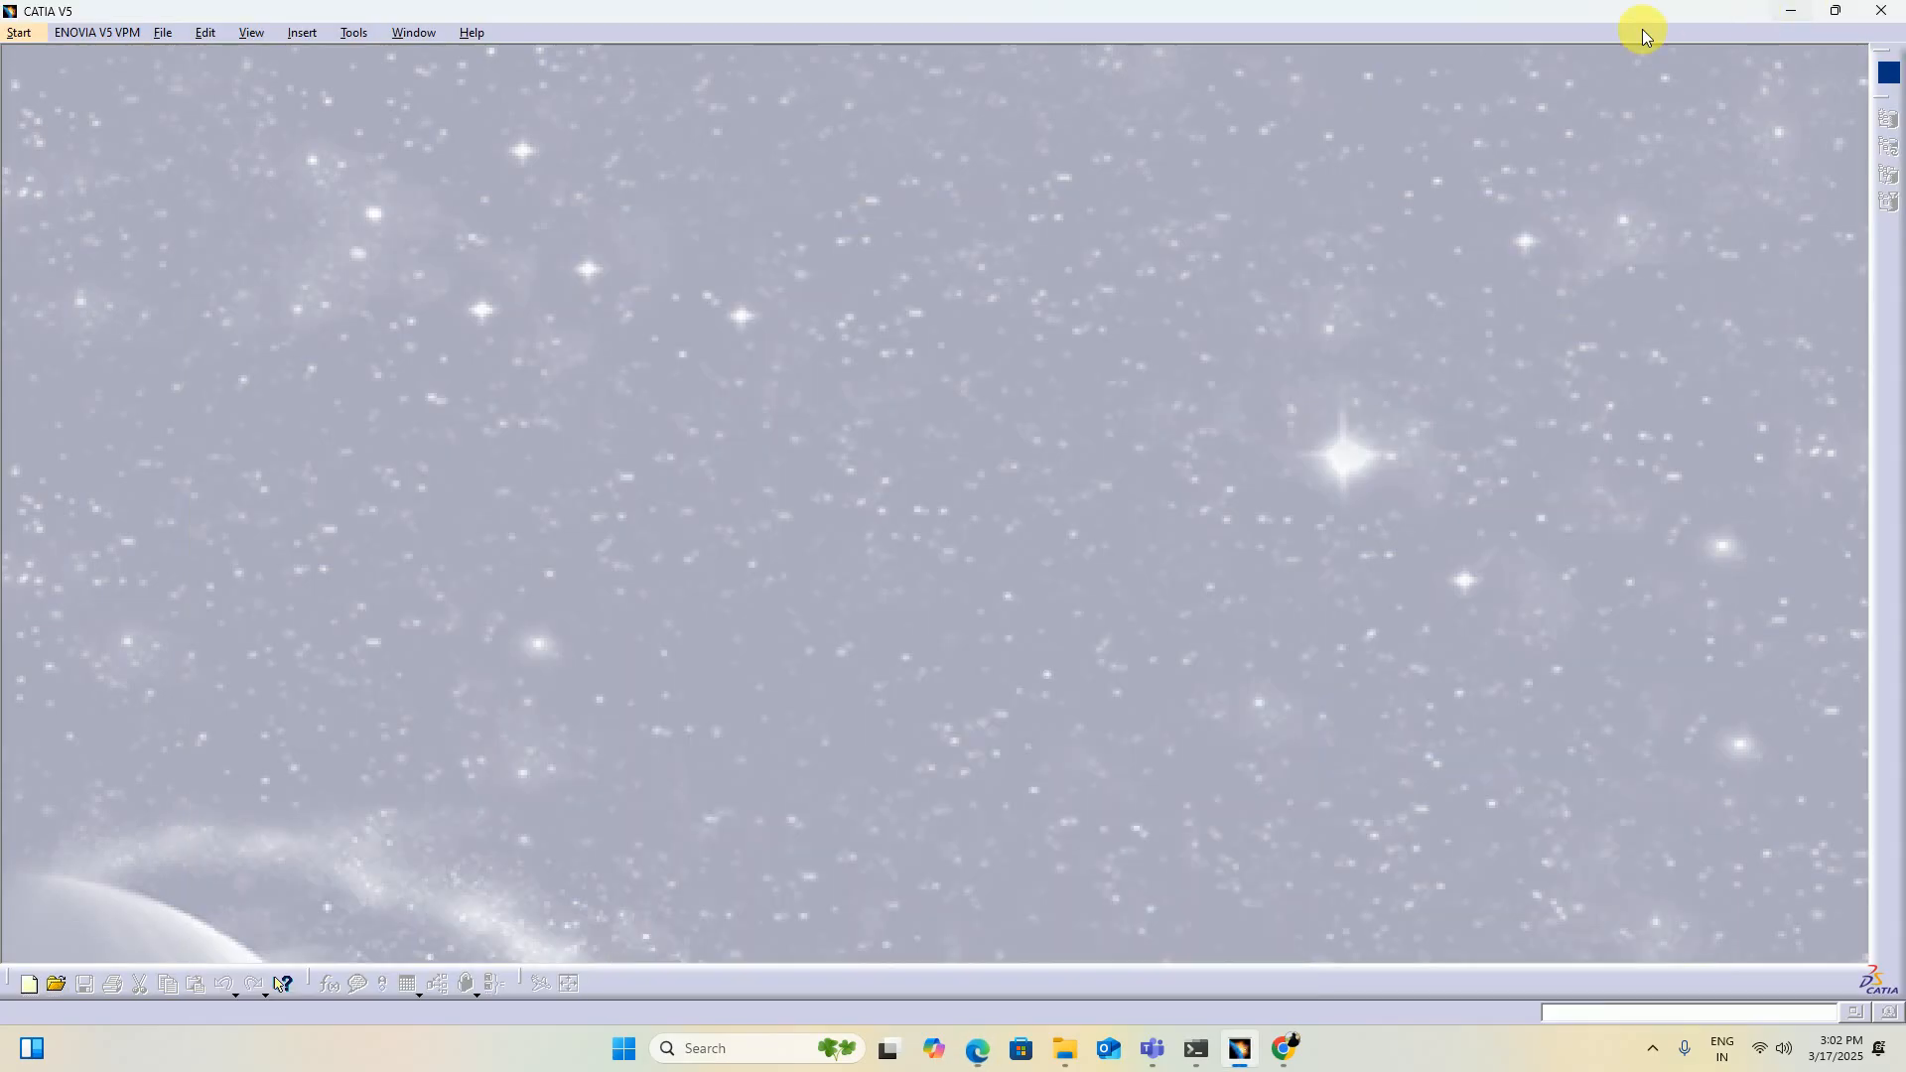
click(978, 1049)
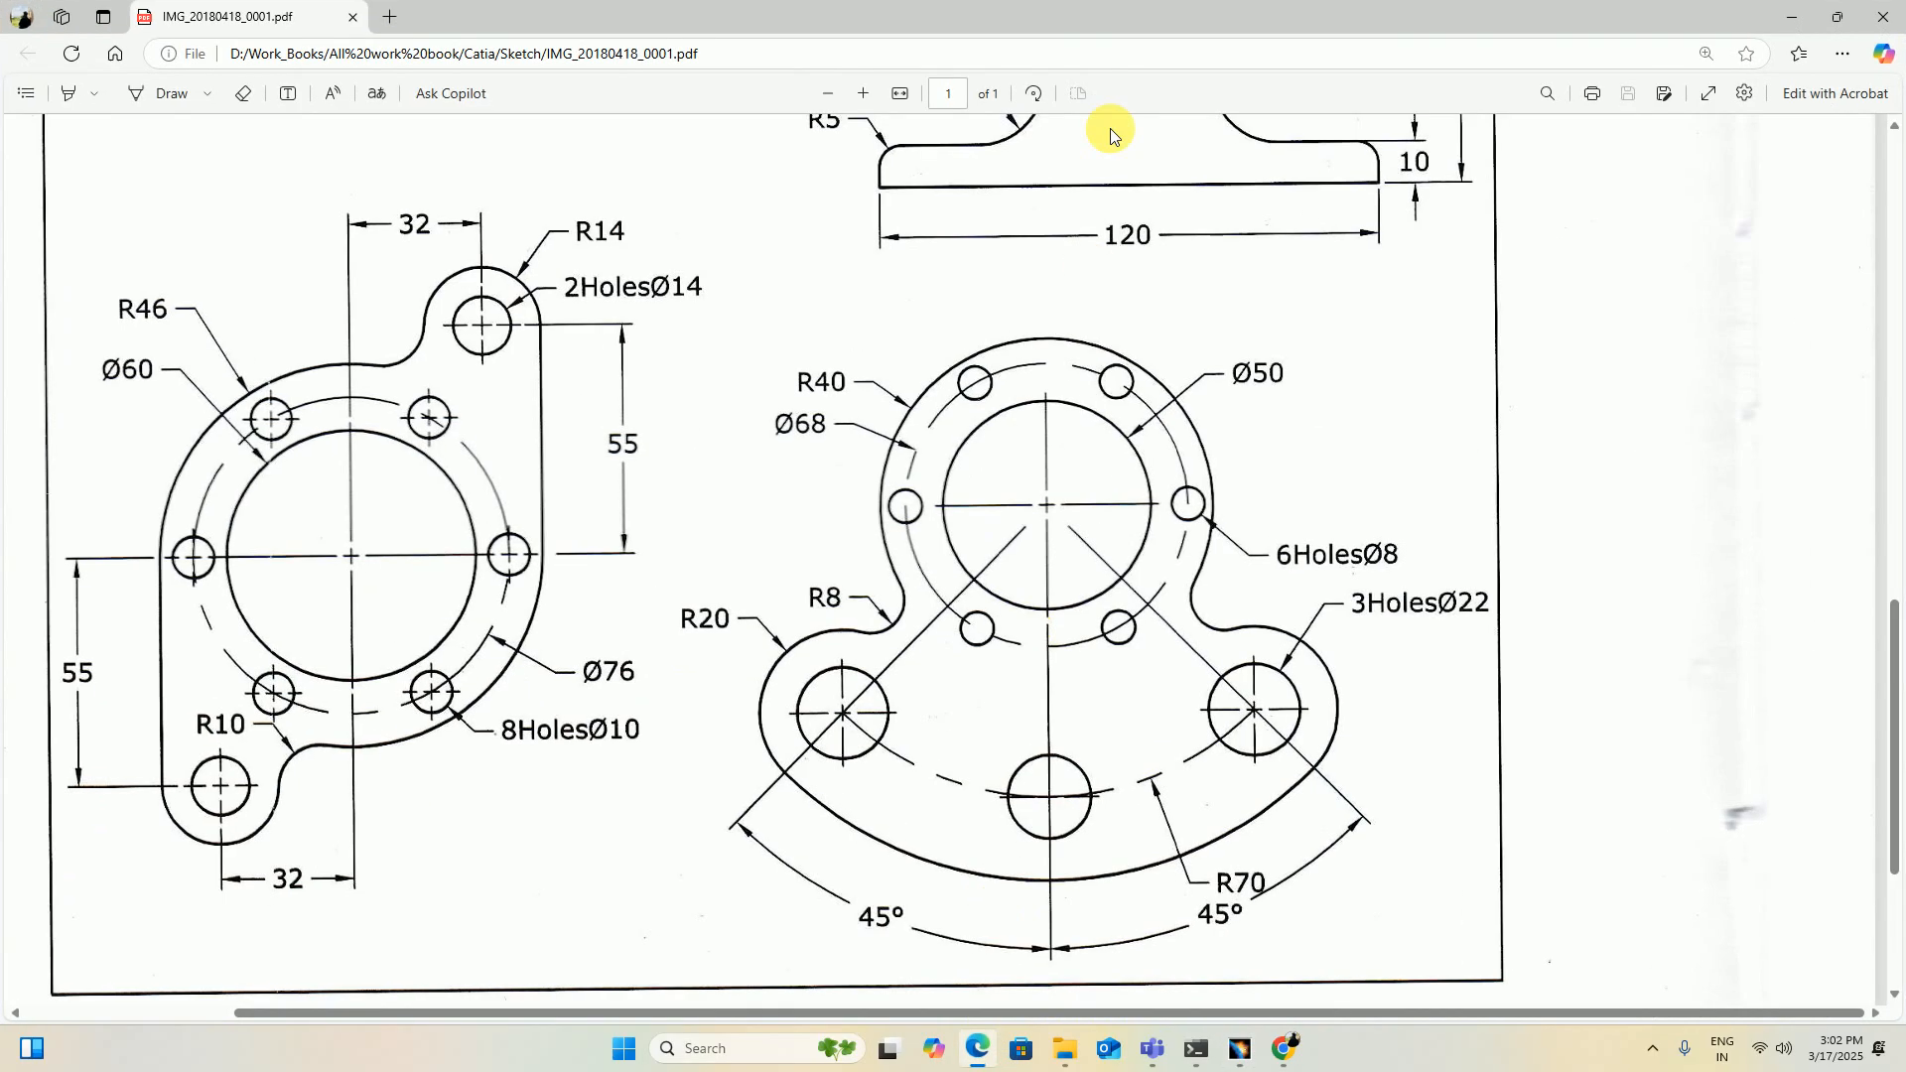
drag(1016, 21, 943, 77)
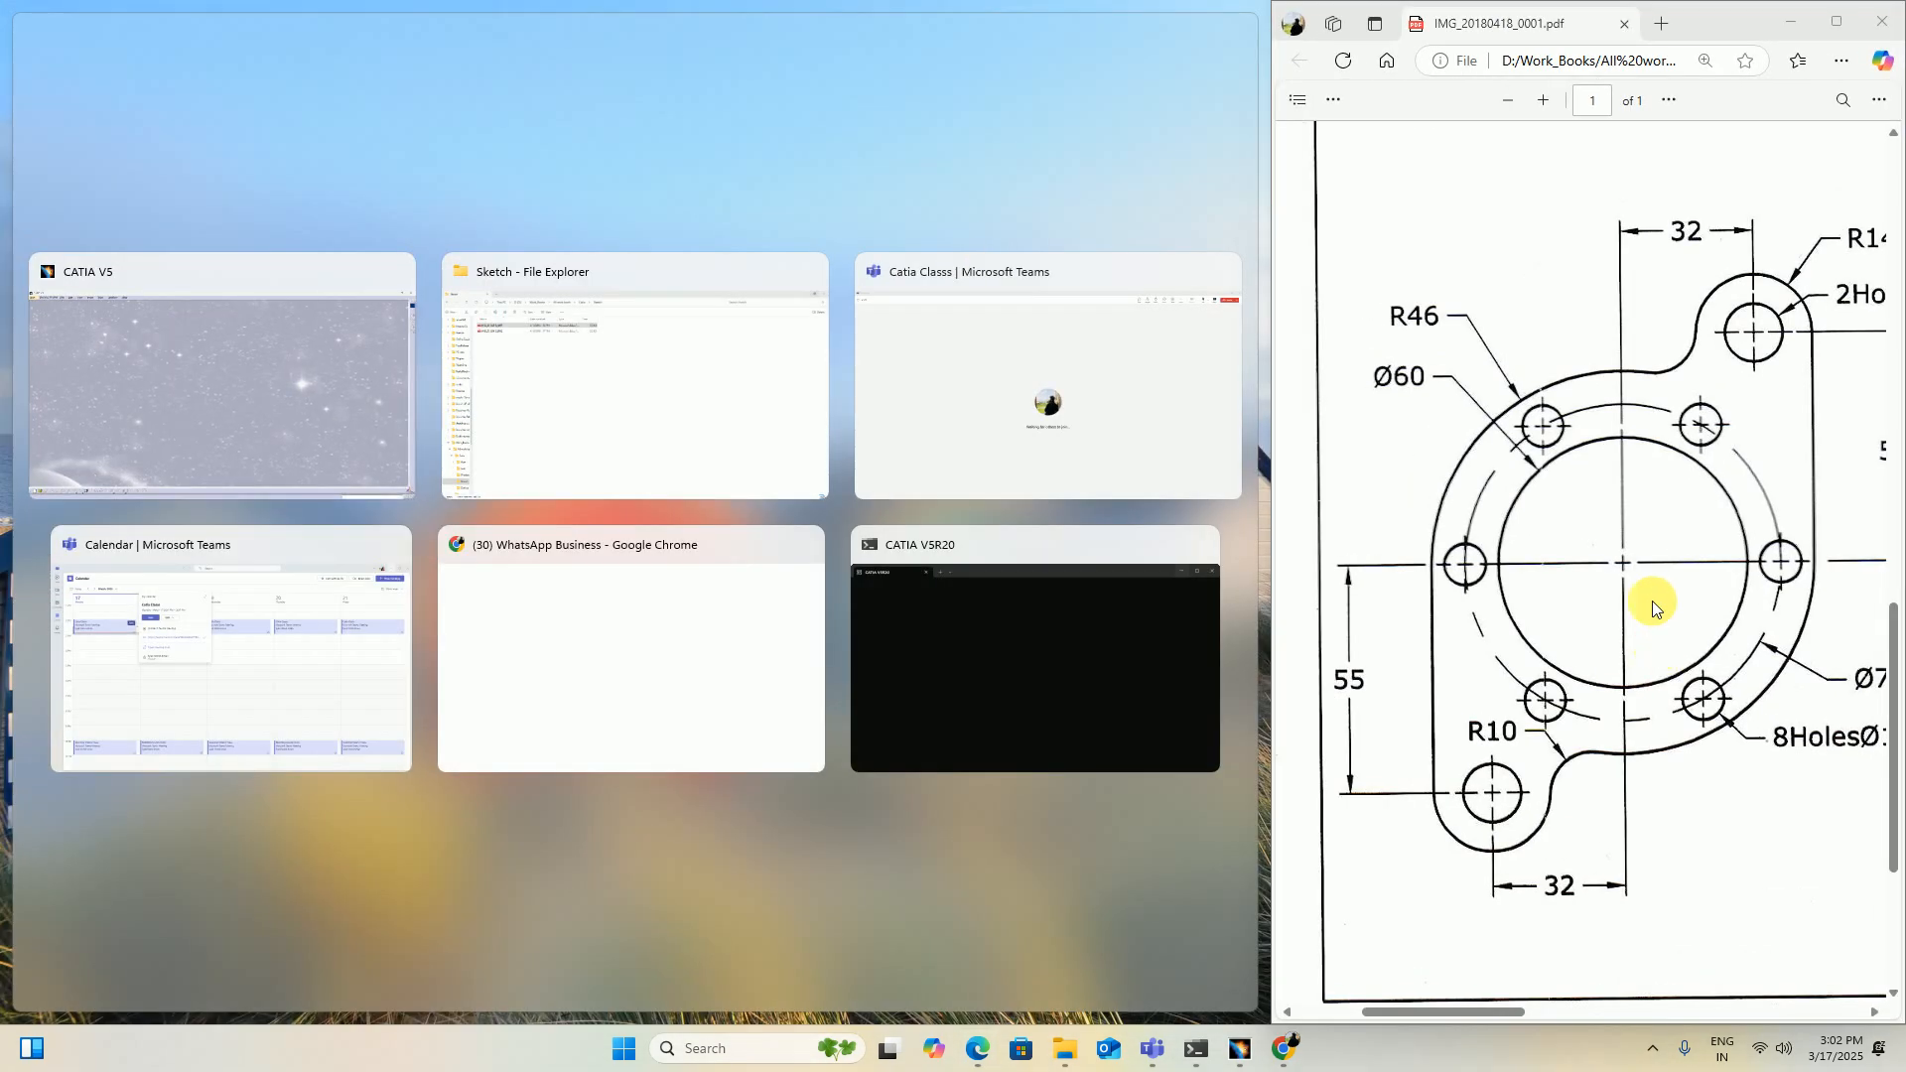
mouse_move(1467, 1014)
mouse_down()
mouse_move(1856, 1037)
mouse_move(1656, 1040)
mouse_up()
key(ctrl+minus)
key(ctrl+minus)
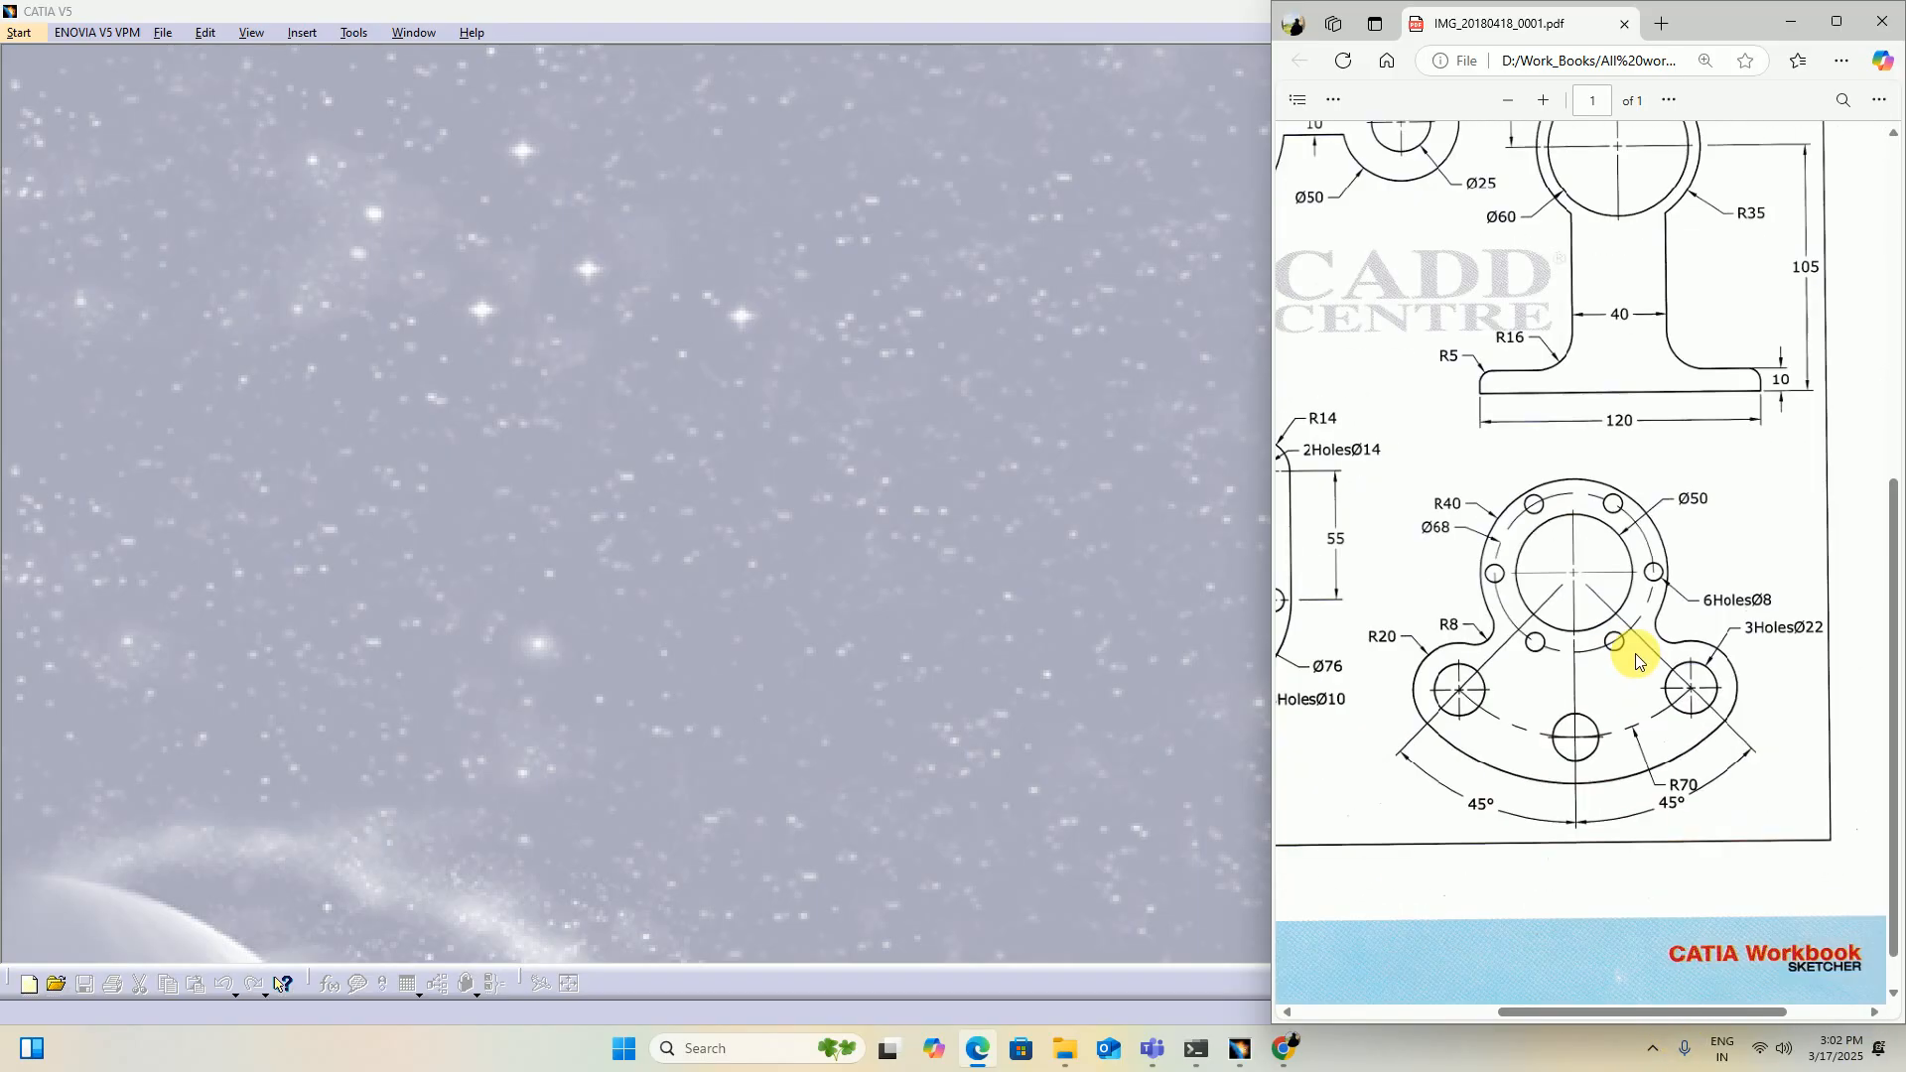
ctrl+scroll(1636, 660, up, 1)
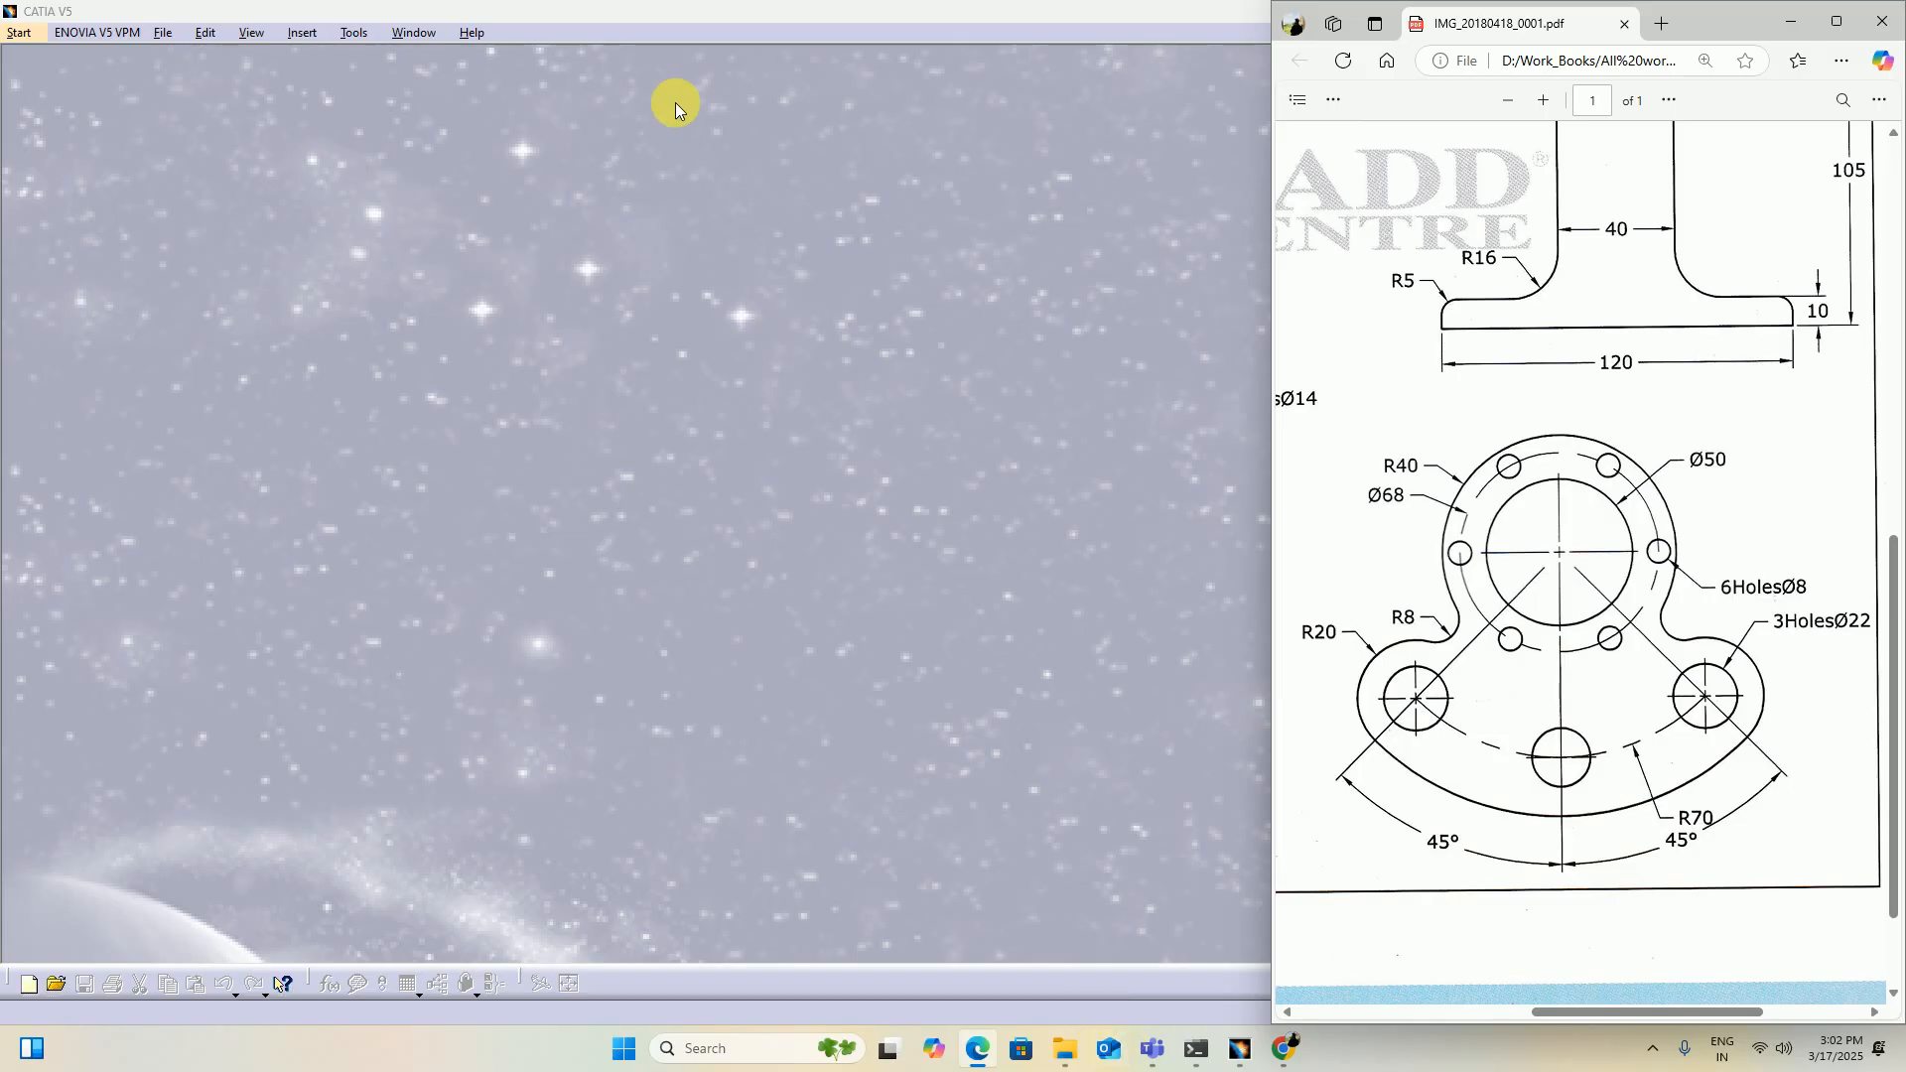
double_click(695, 10)
drag(695, 10, 884, 58)
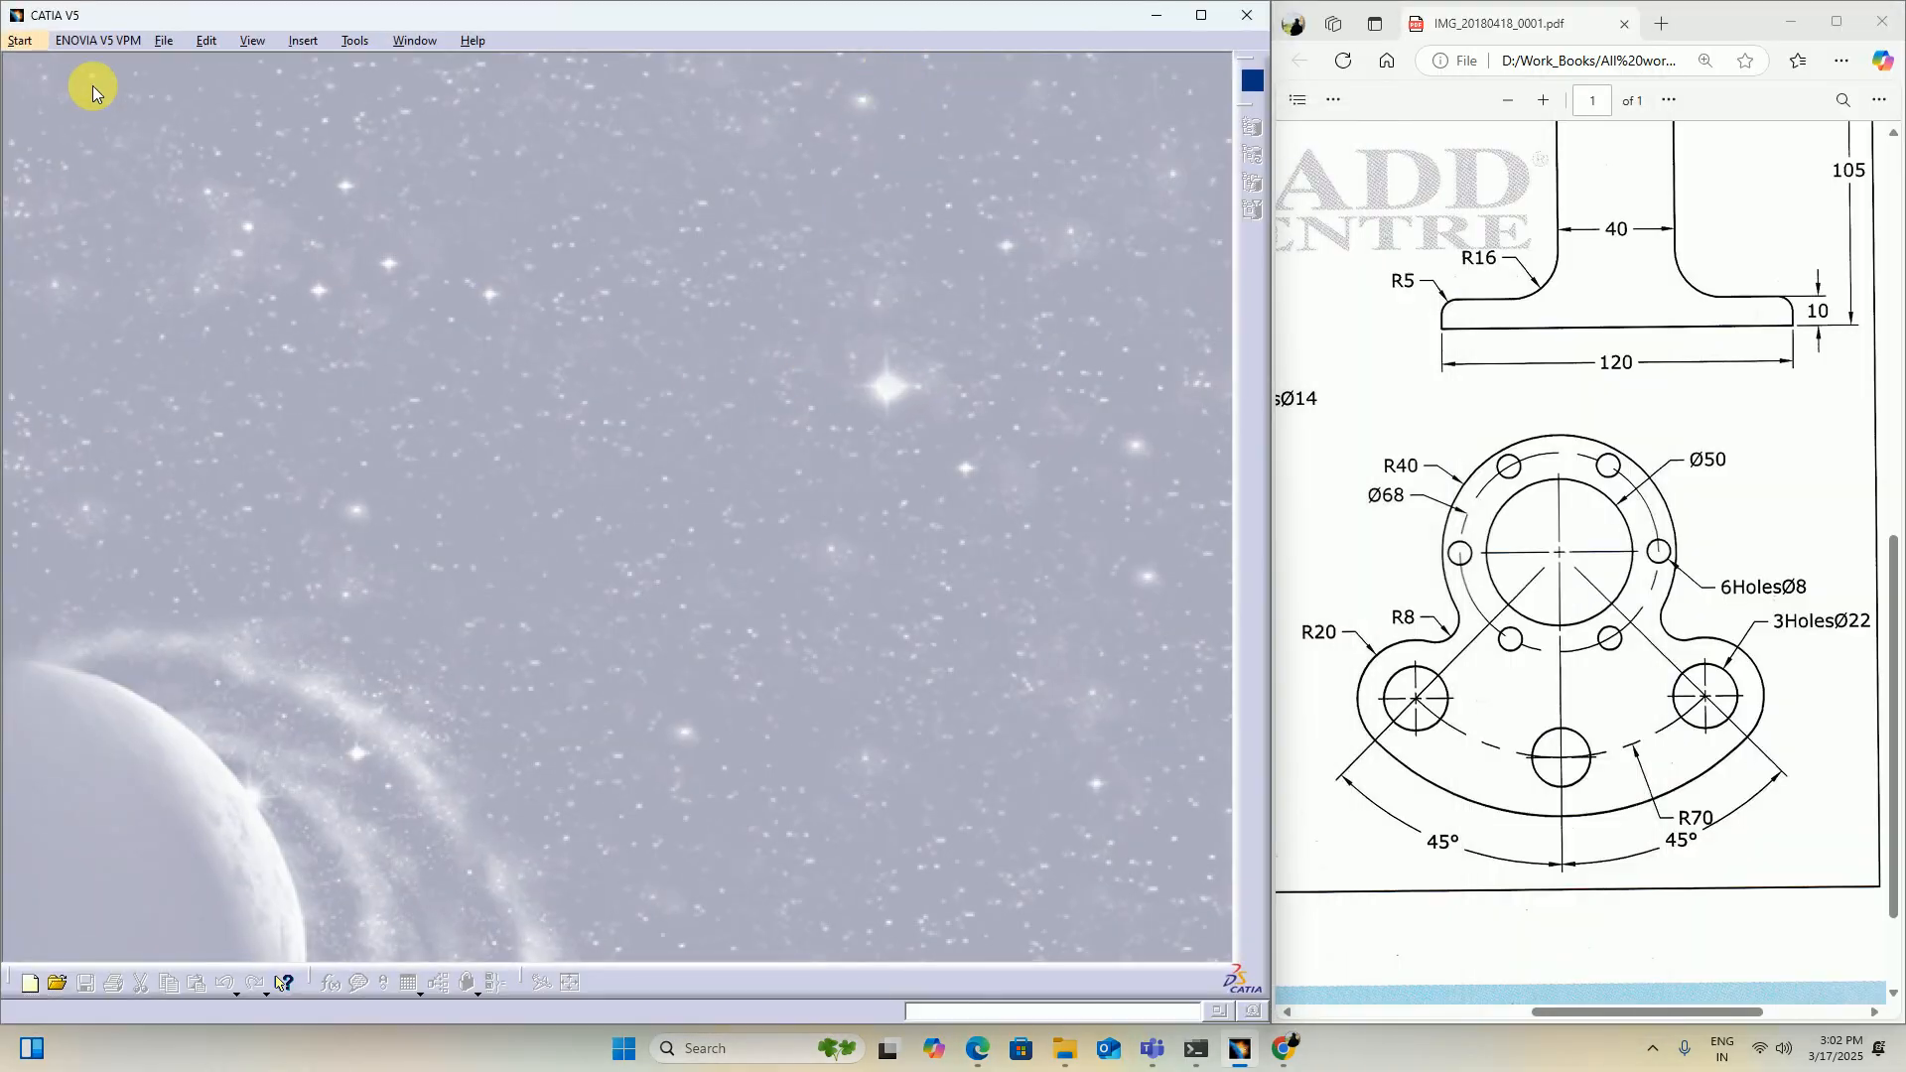
click(20, 40)
mouse_move(41, 91)
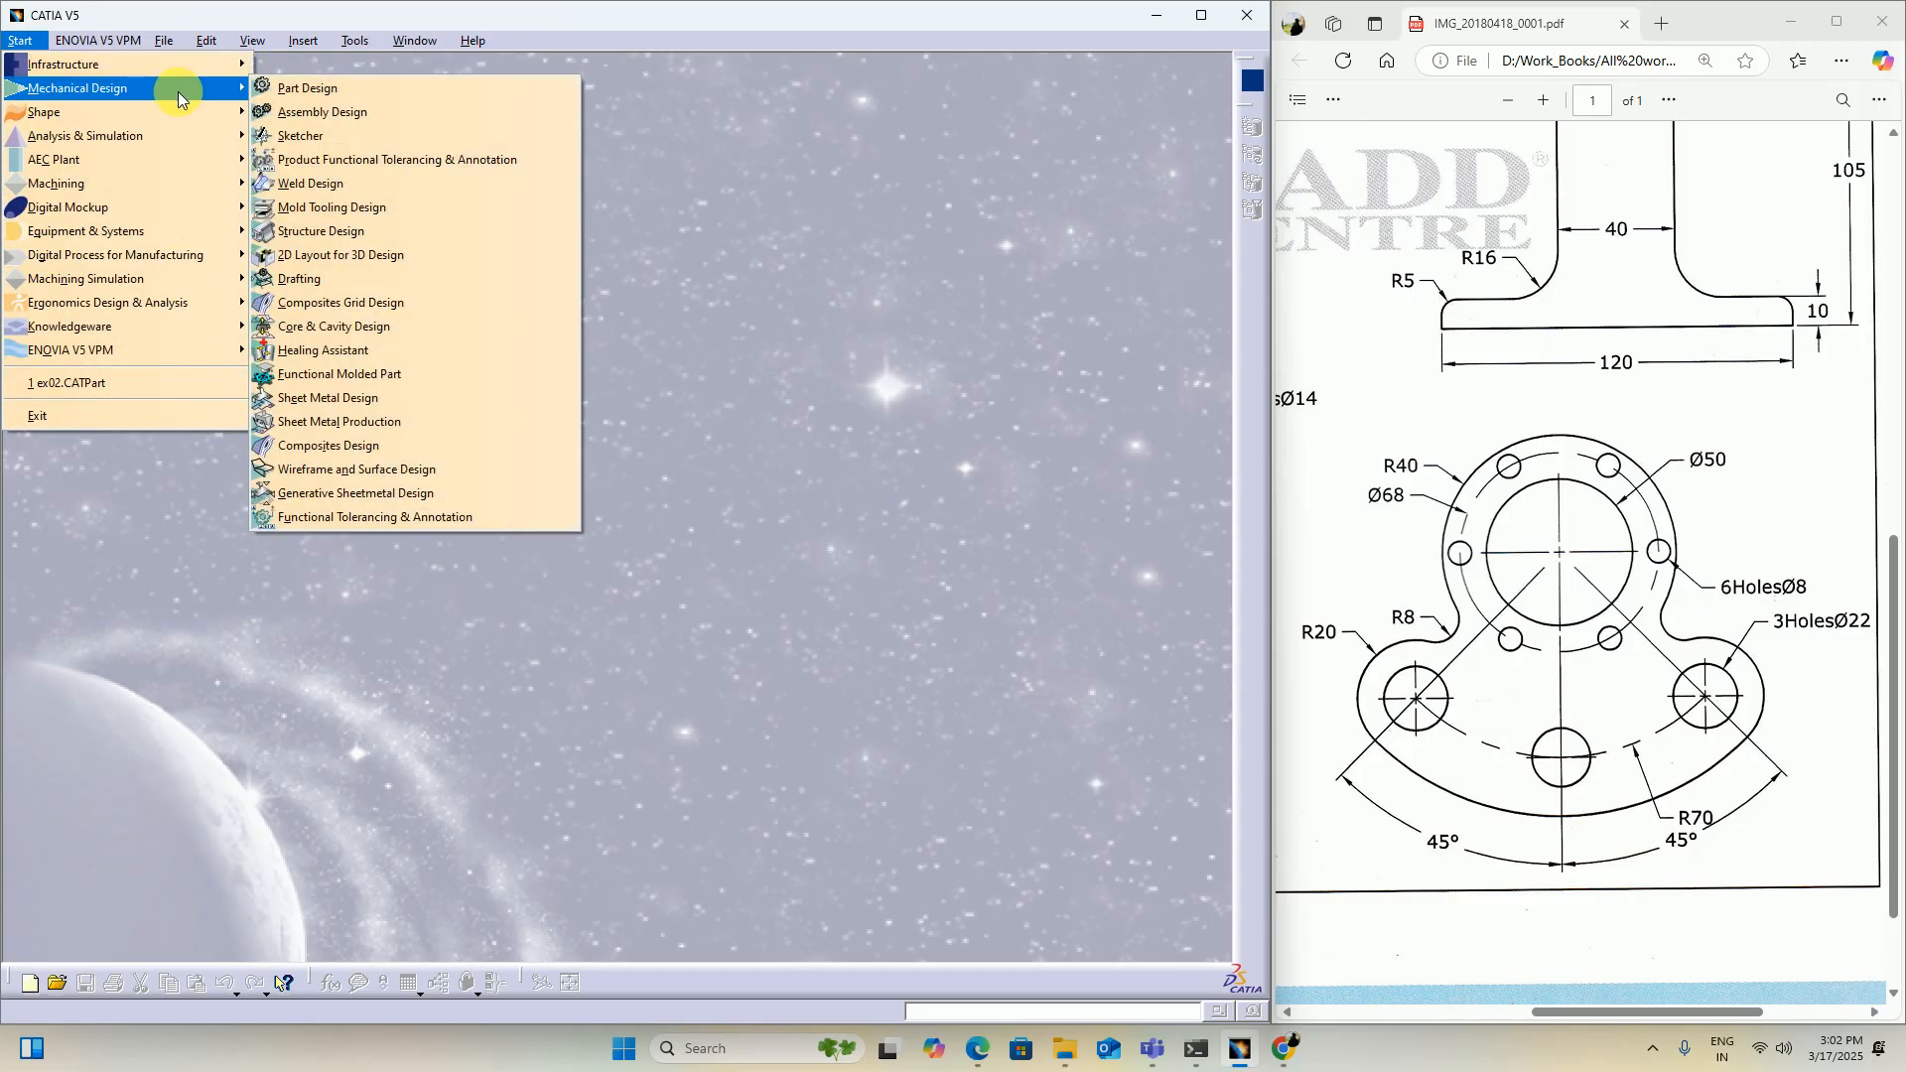
click(266, 88)
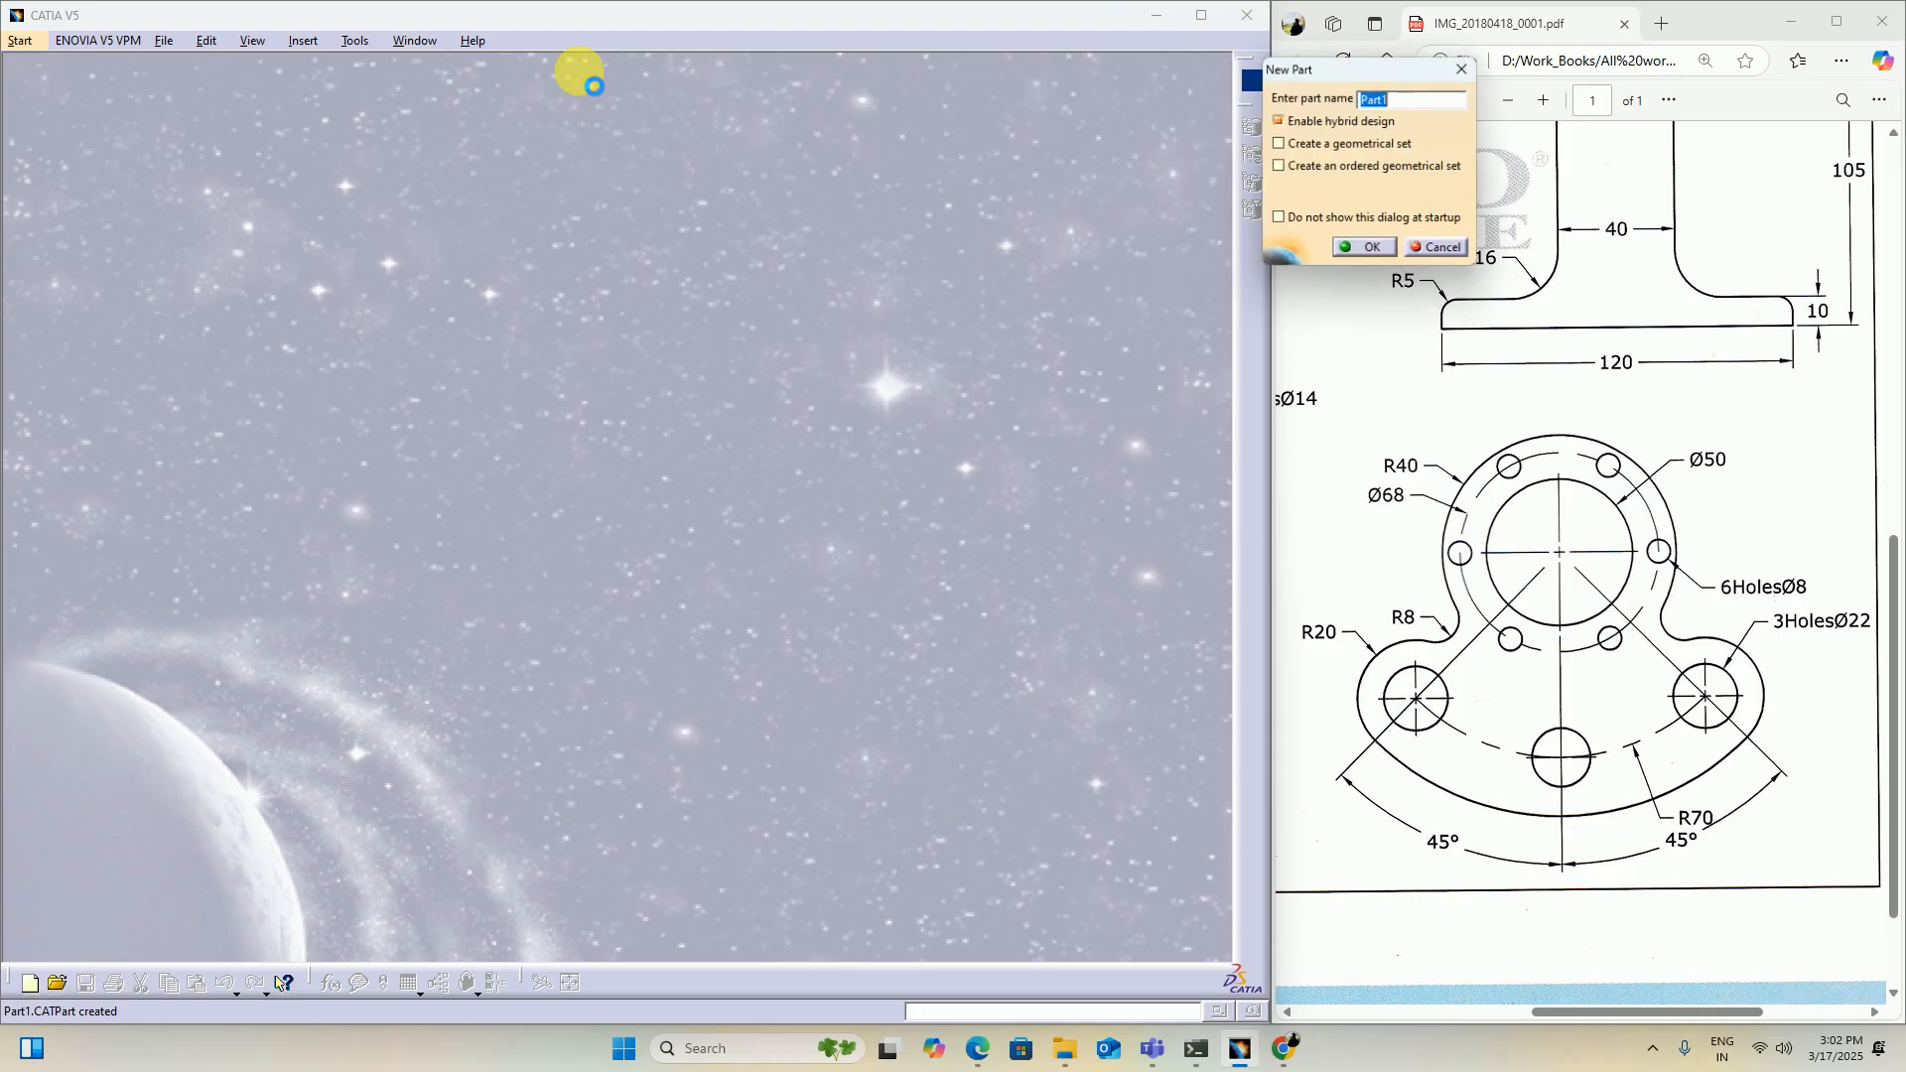
click(1362, 248)
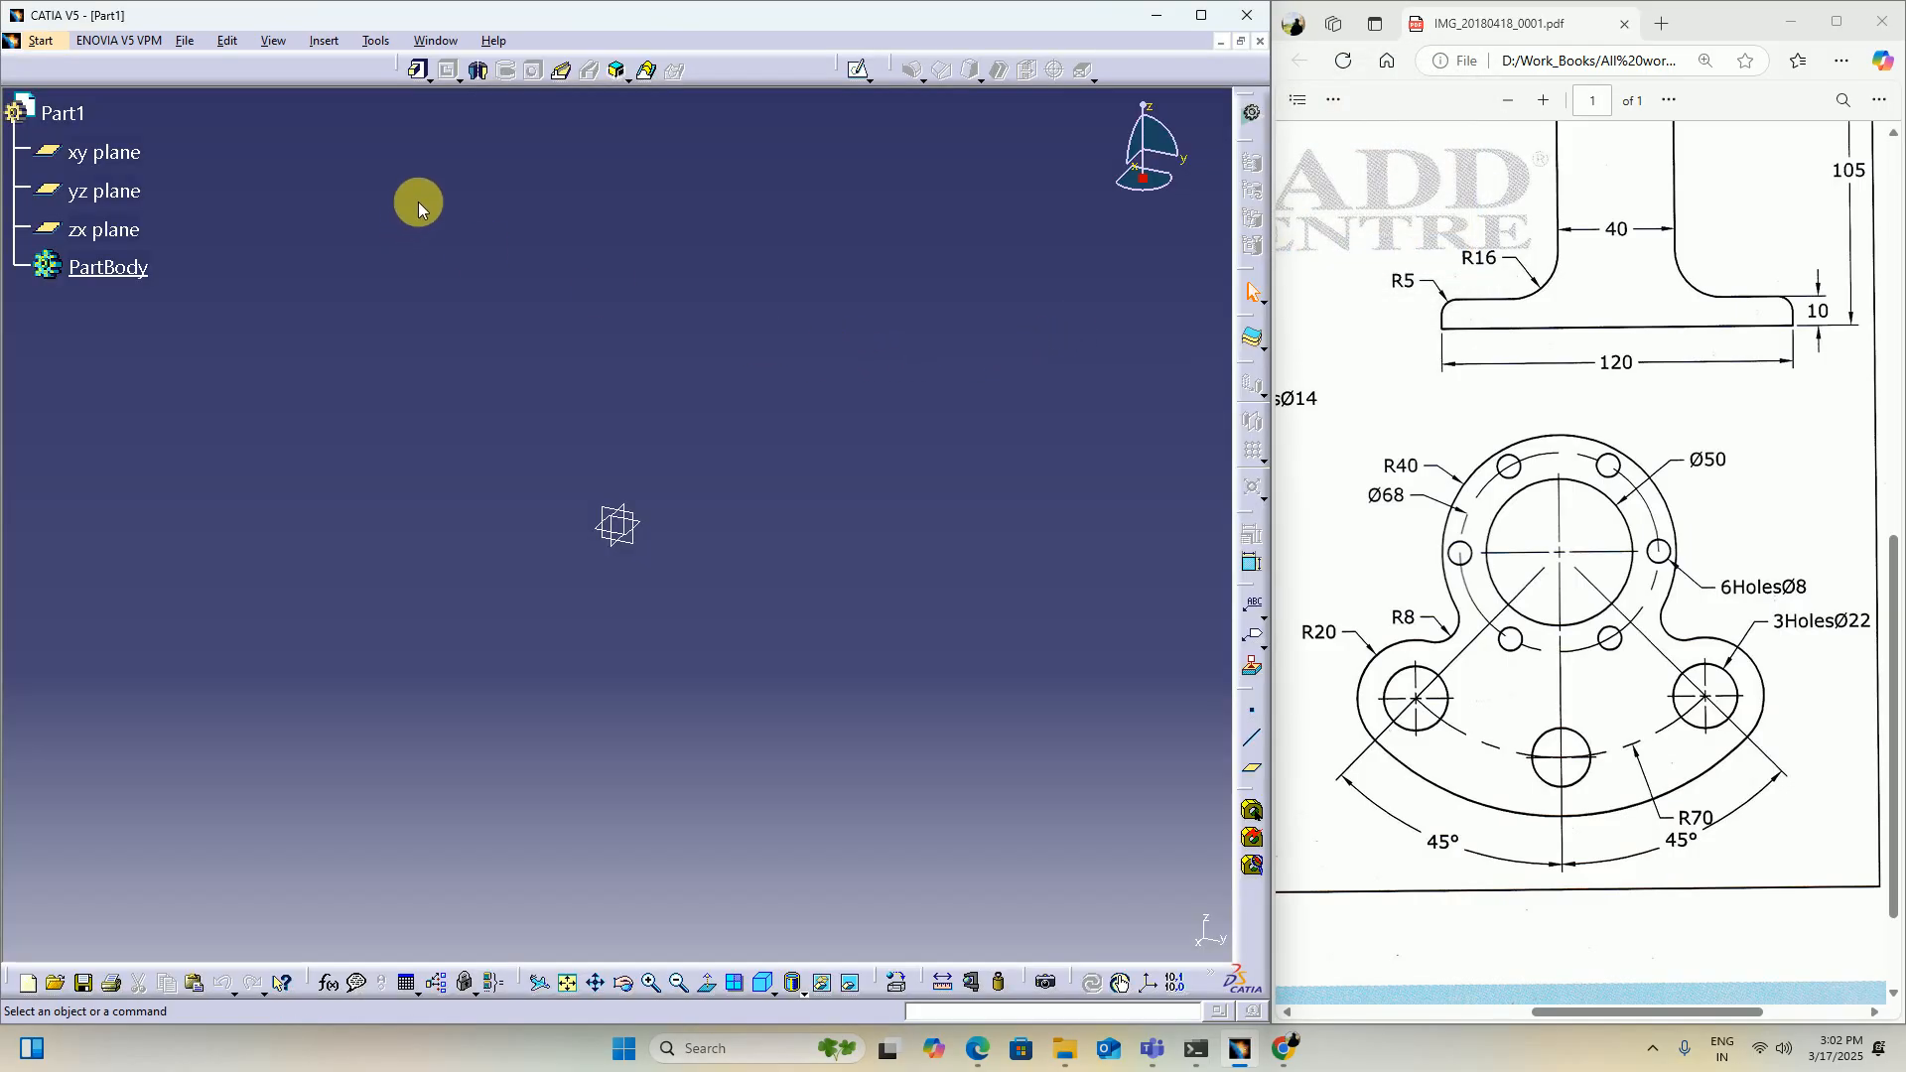
click(1260, 41)
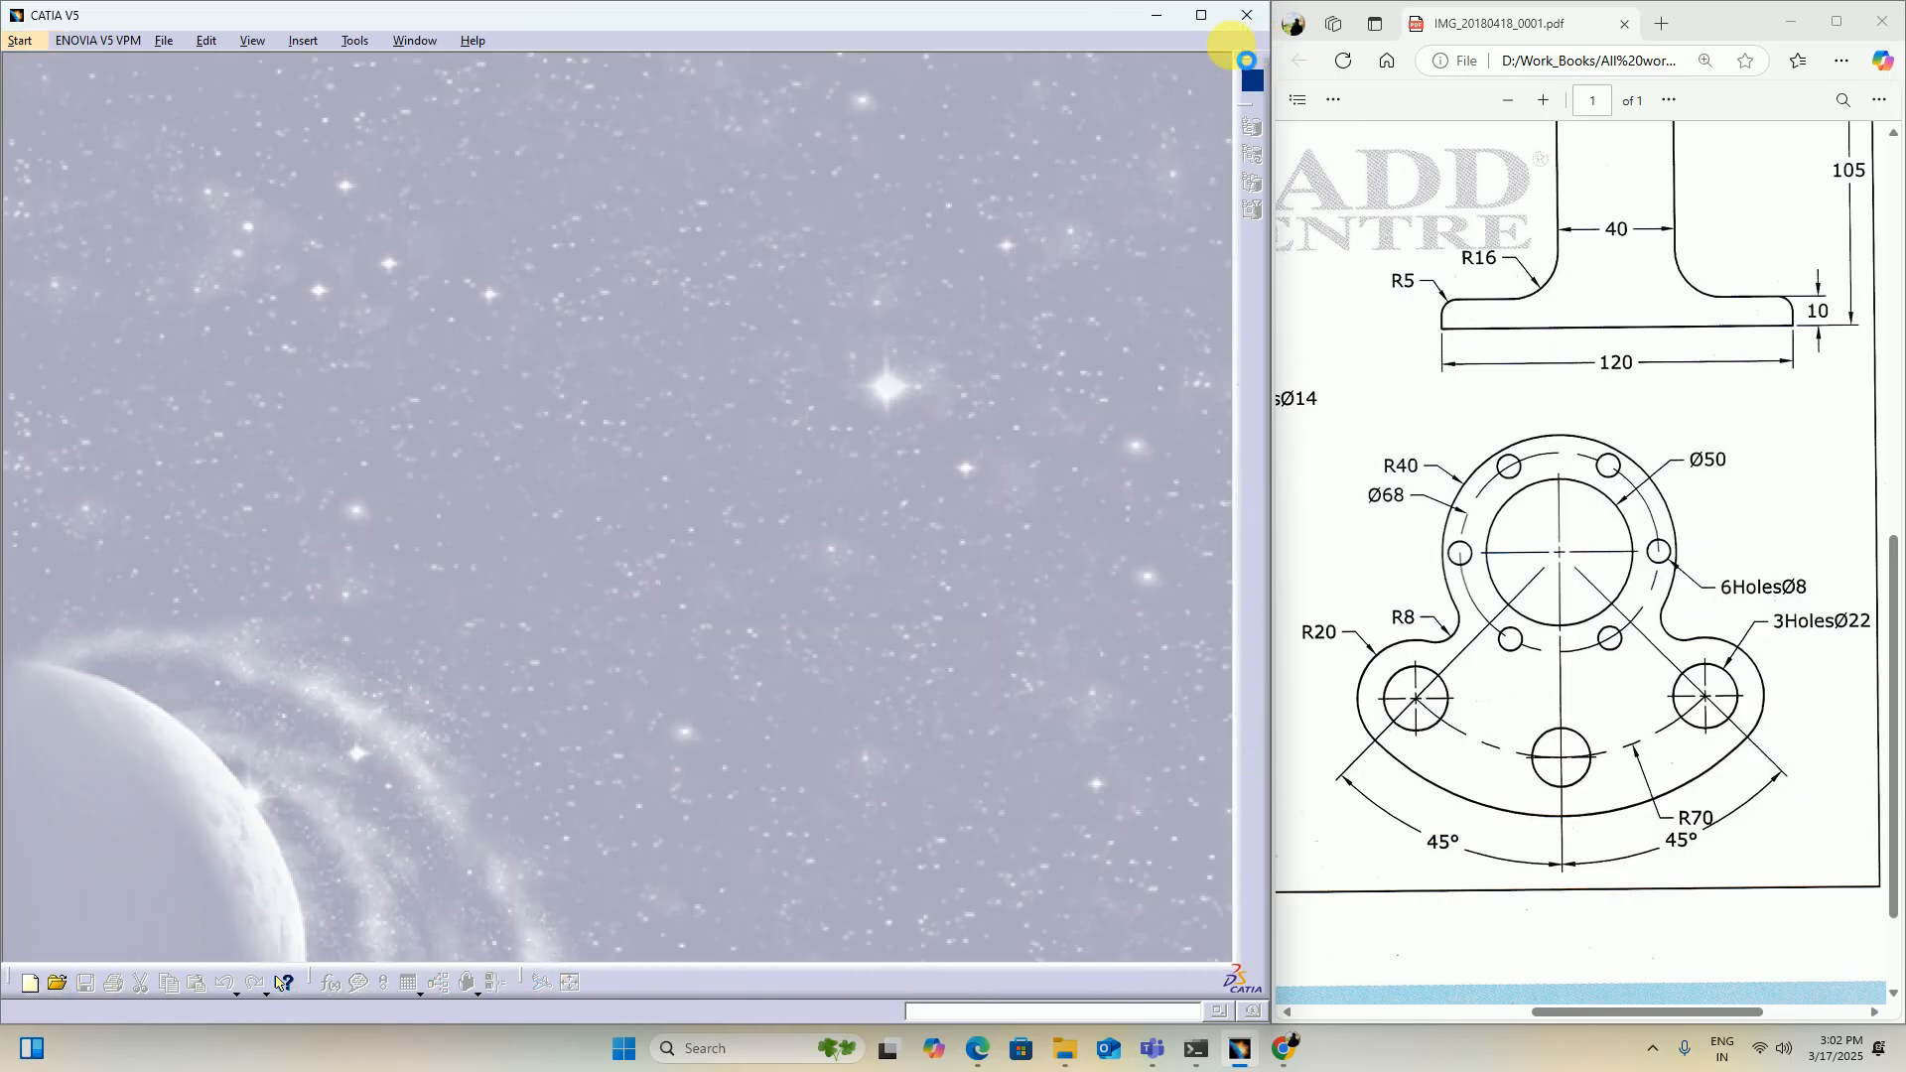
Step: Create a new Part Design part named Part1 with hybrid design enabled
click(21, 41)
mouse_move(89, 88)
click(320, 90)
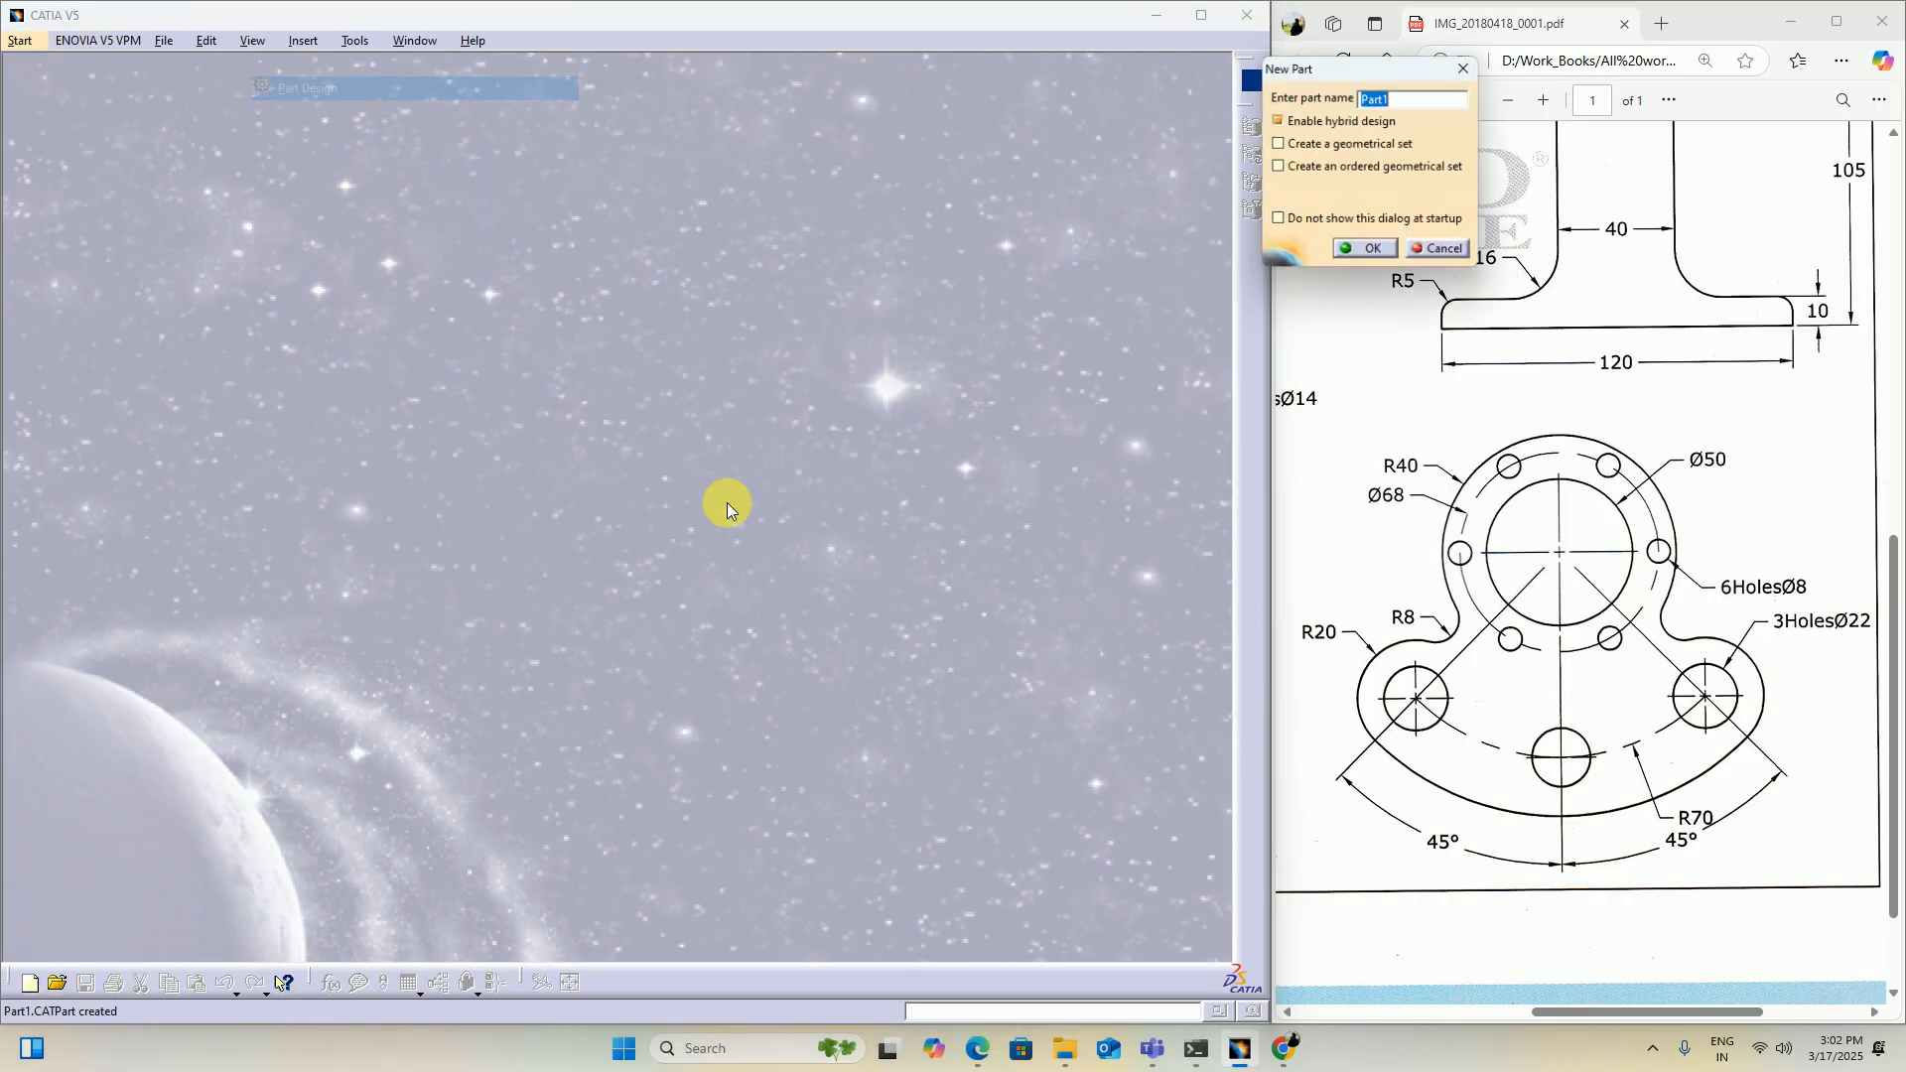
click(1374, 260)
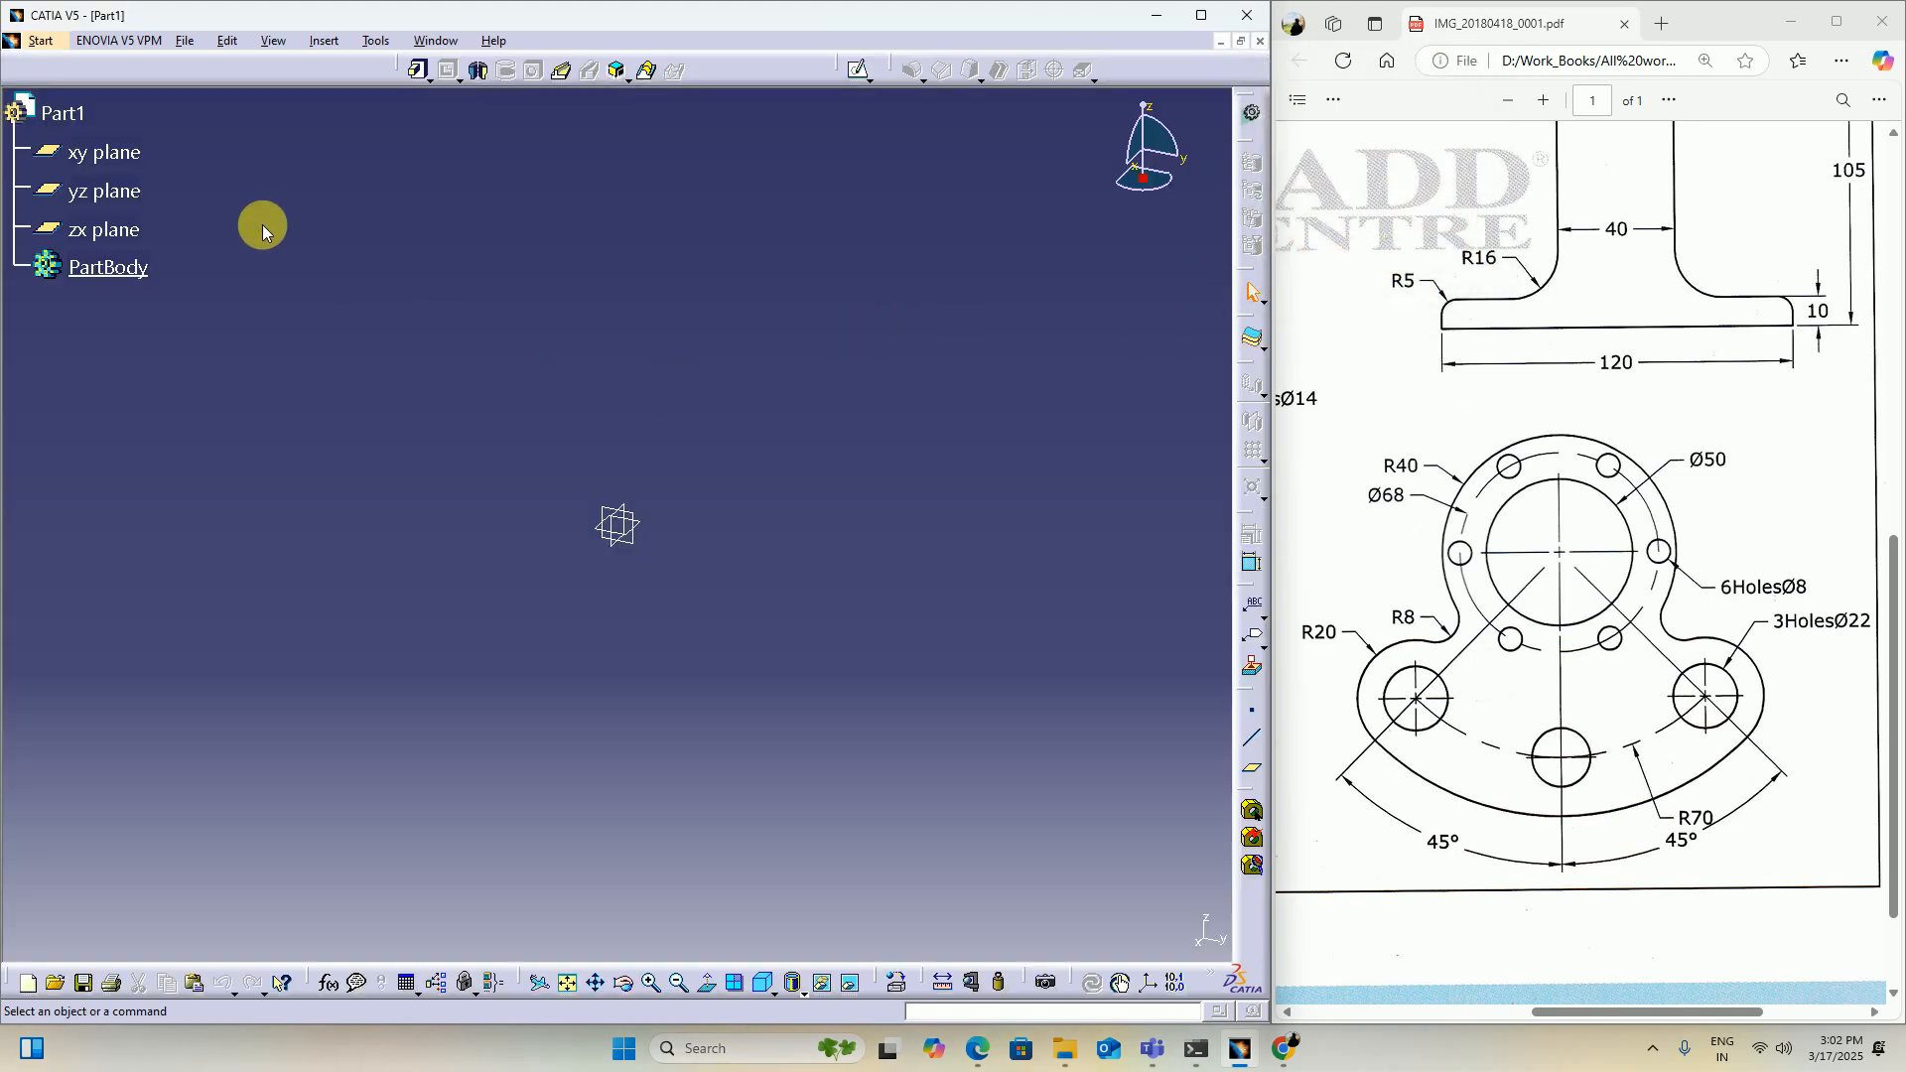
Step: Start a sketch on the xy plane and gather the floating Constraint, Operation and Sketch tools palettes near the Profile palette
click(117, 154)
click(860, 69)
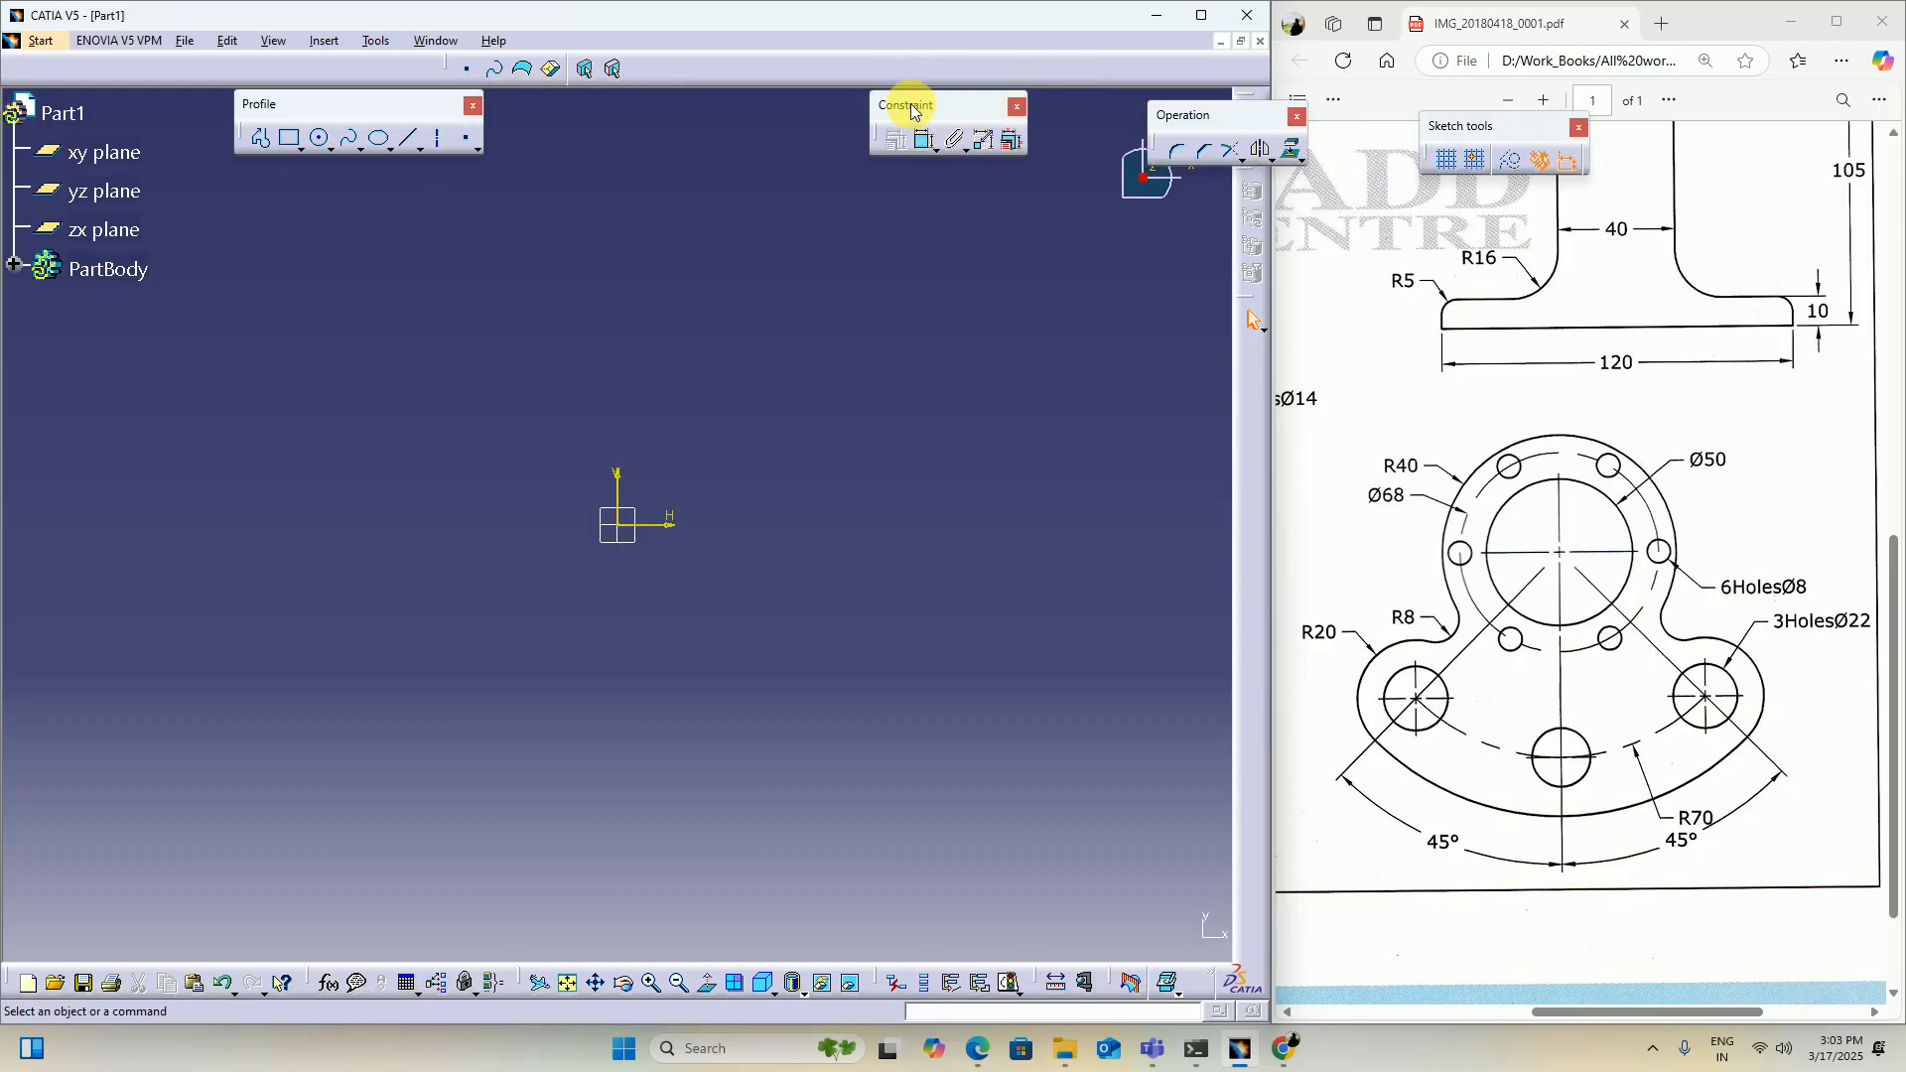
mouse_move(906, 103)
mouse_down()
mouse_move(402, 189)
mouse_move(270, 191)
mouse_up()
mouse_move(1186, 117)
mouse_down()
mouse_move(90, 290)
mouse_move(87, 309)
mouse_up()
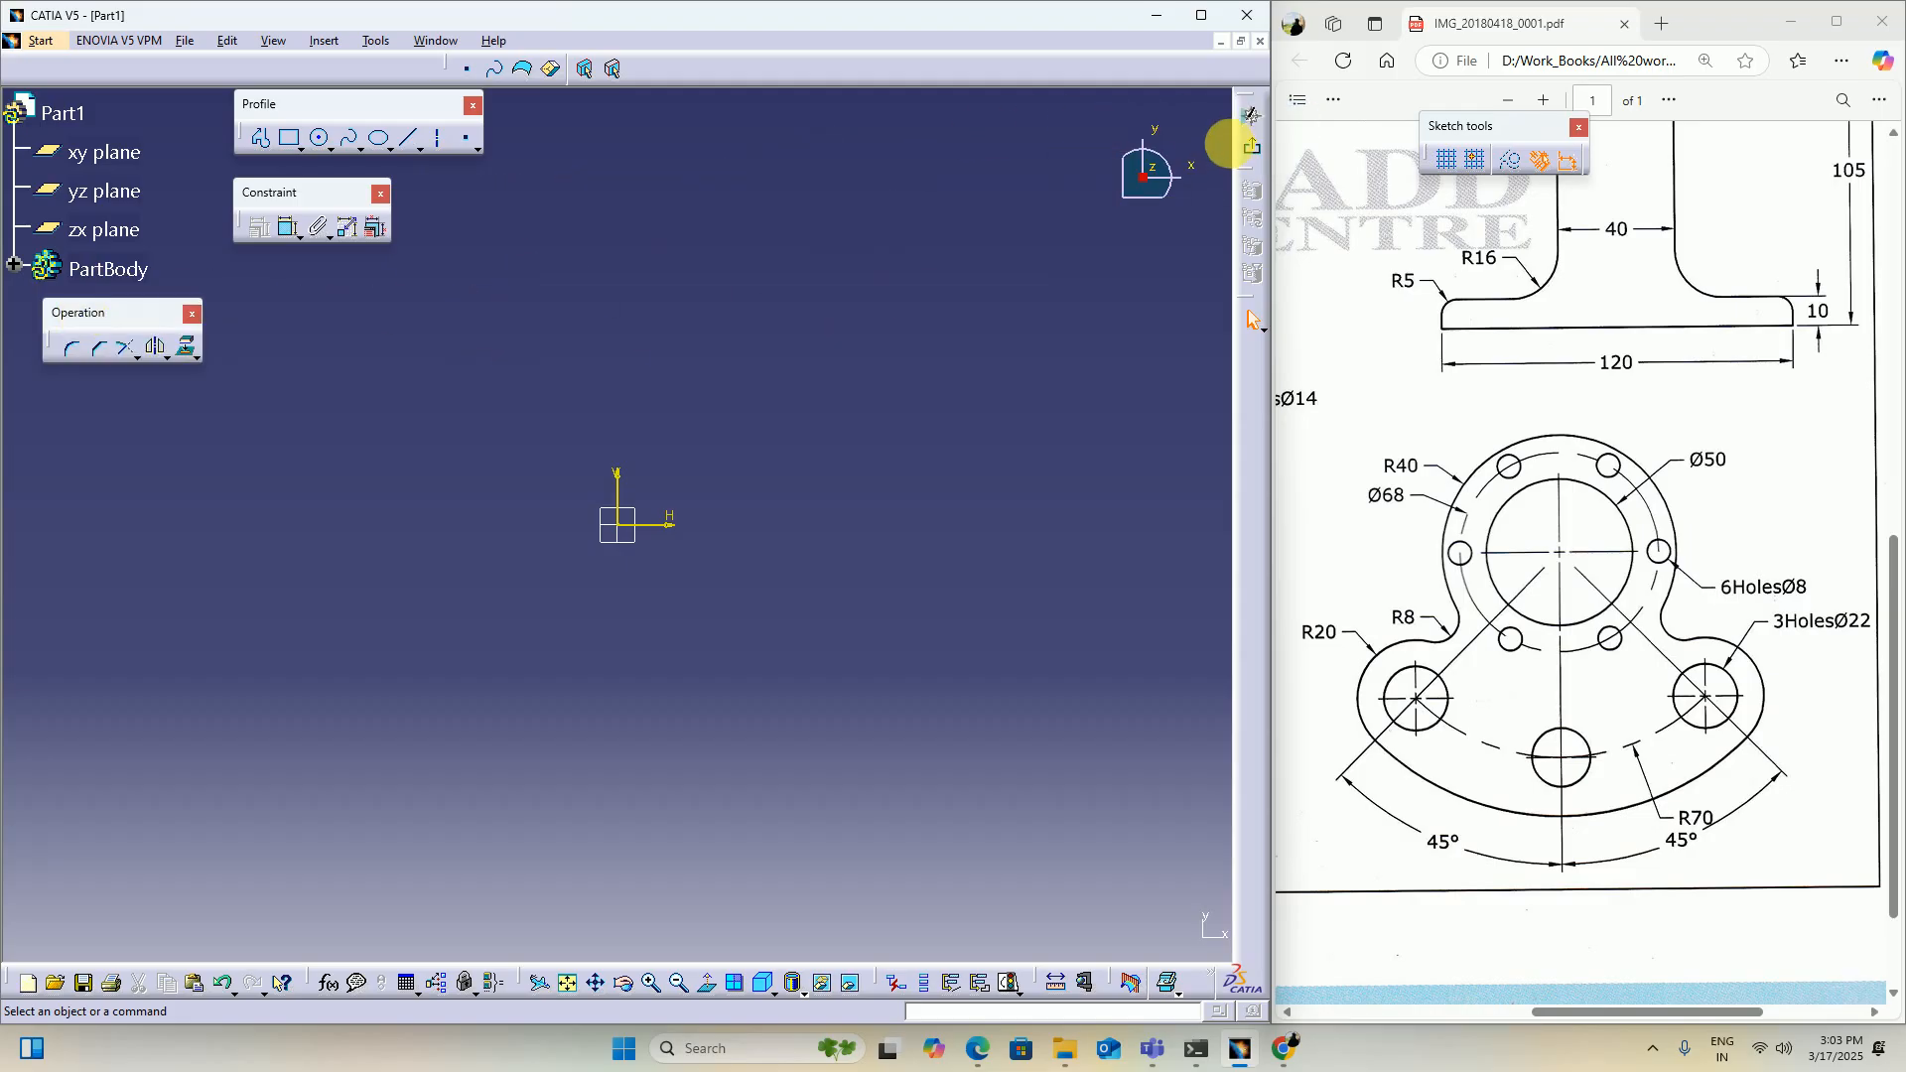
mouse_move(1486, 139)
mouse_down()
mouse_move(463, 375)
mouse_move(52, 417)
mouse_move(90, 415)
mouse_up()
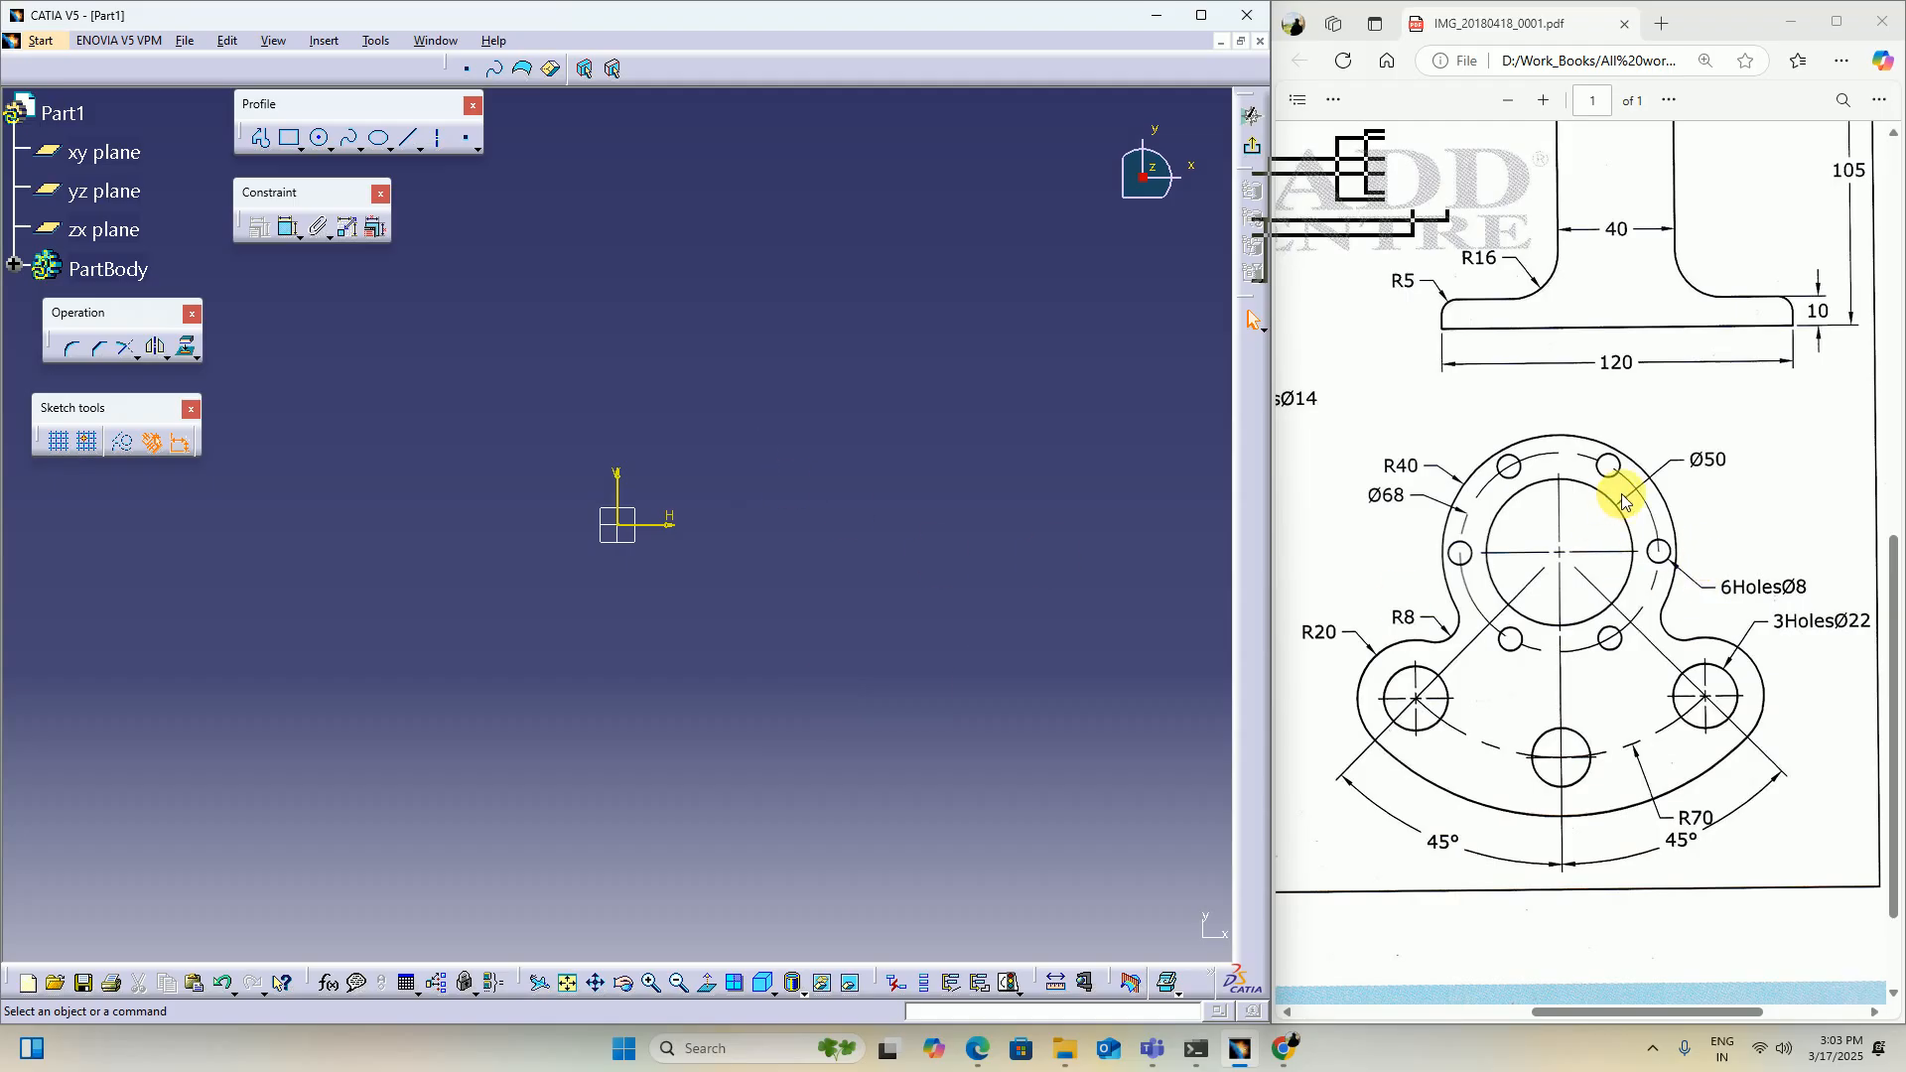
Step: Draw three circles centred on the origin with radii about 28, 38 and 51 mm, plus a 5 mm radius circle where the middle one crosses H
click(322, 144)
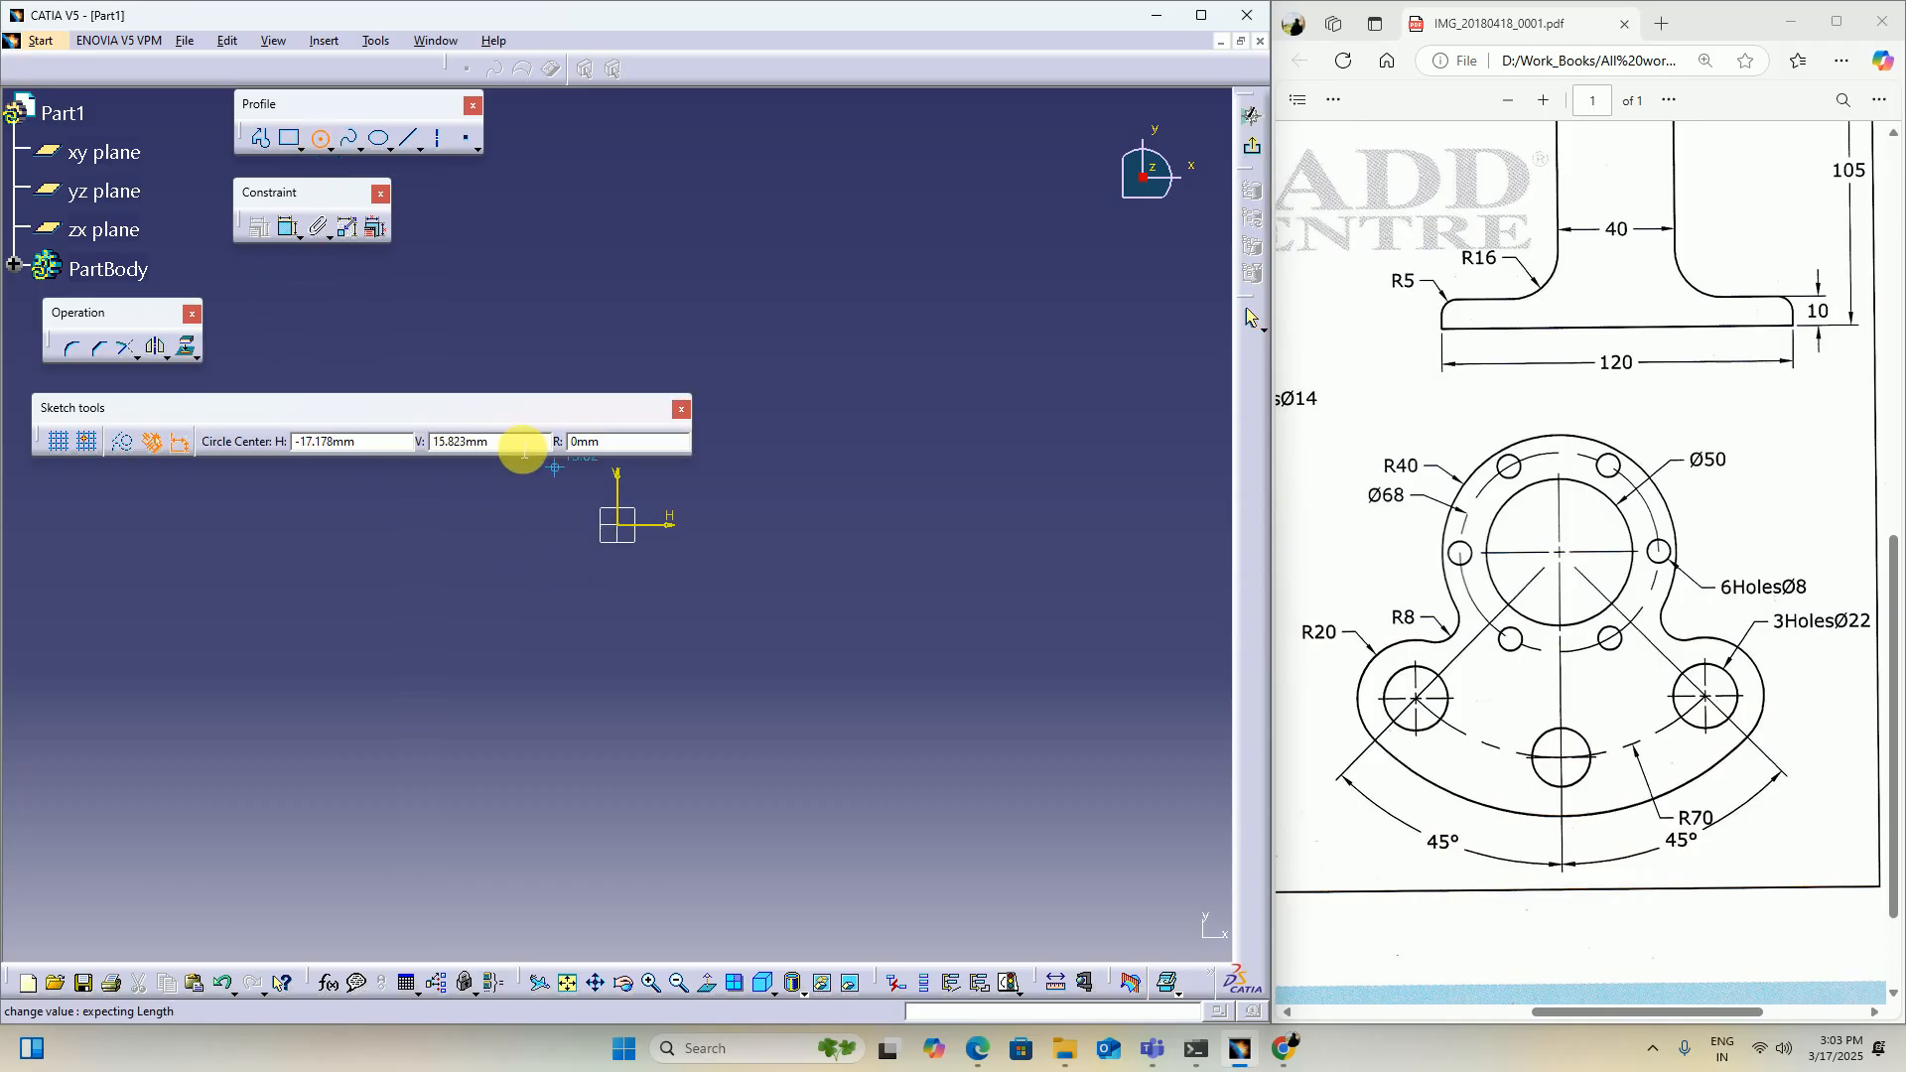
mouse_move(600, 407)
mouse_down()
mouse_move(570, 401)
mouse_move(698, 13)
mouse_move(708, 56)
mouse_up()
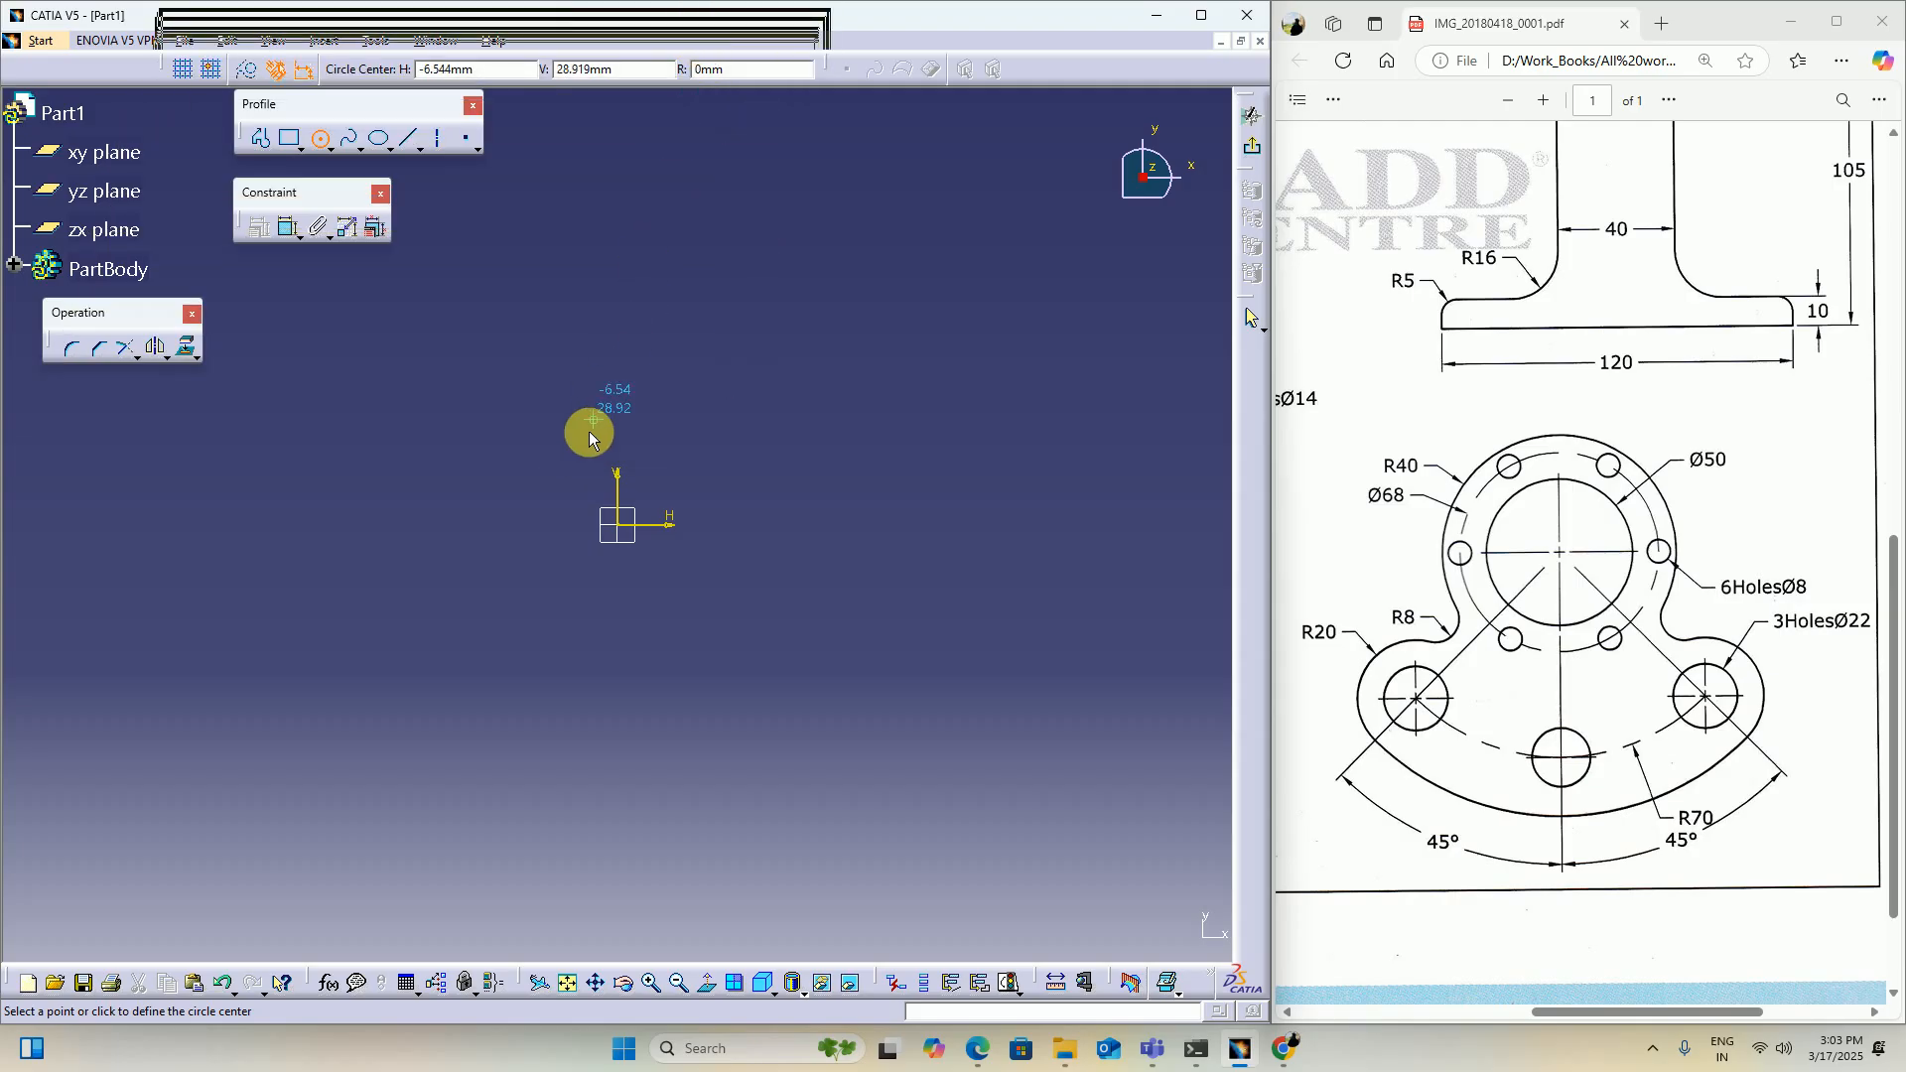
click(623, 526)
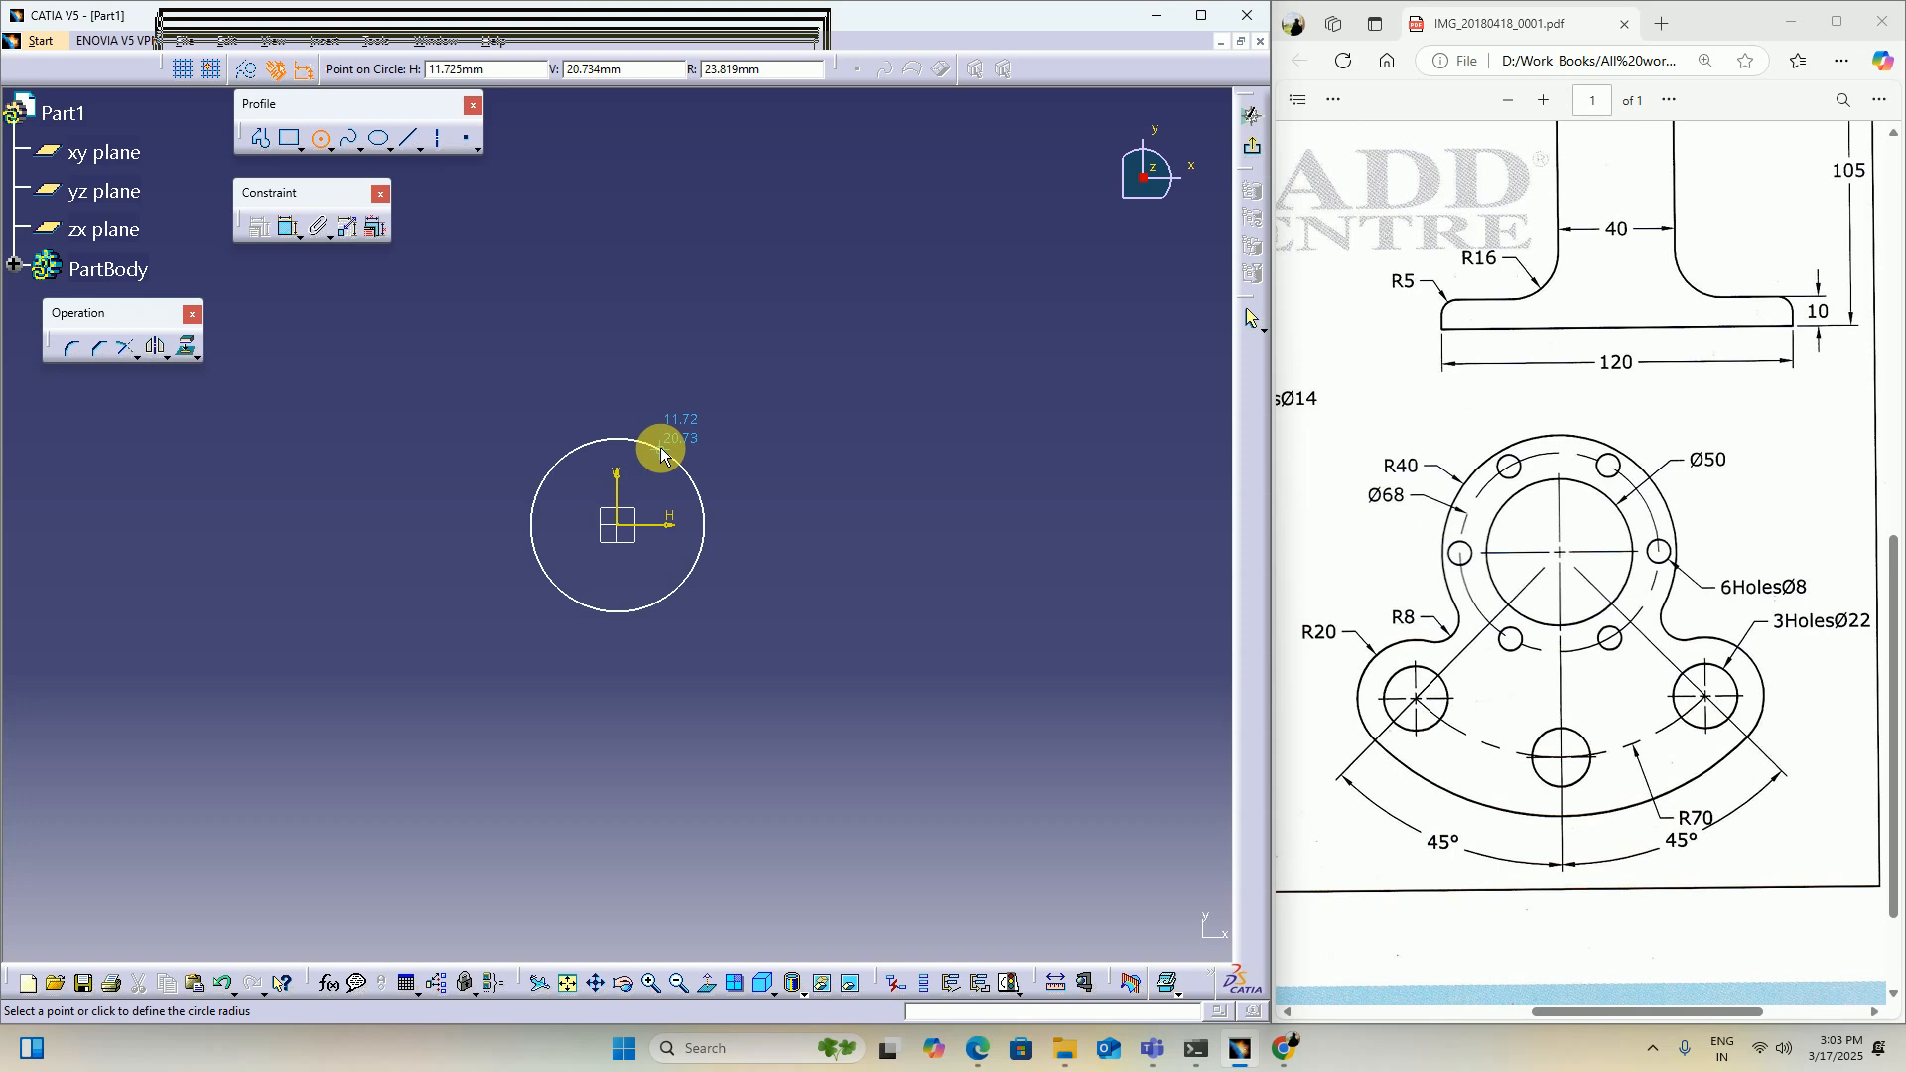
click(685, 452)
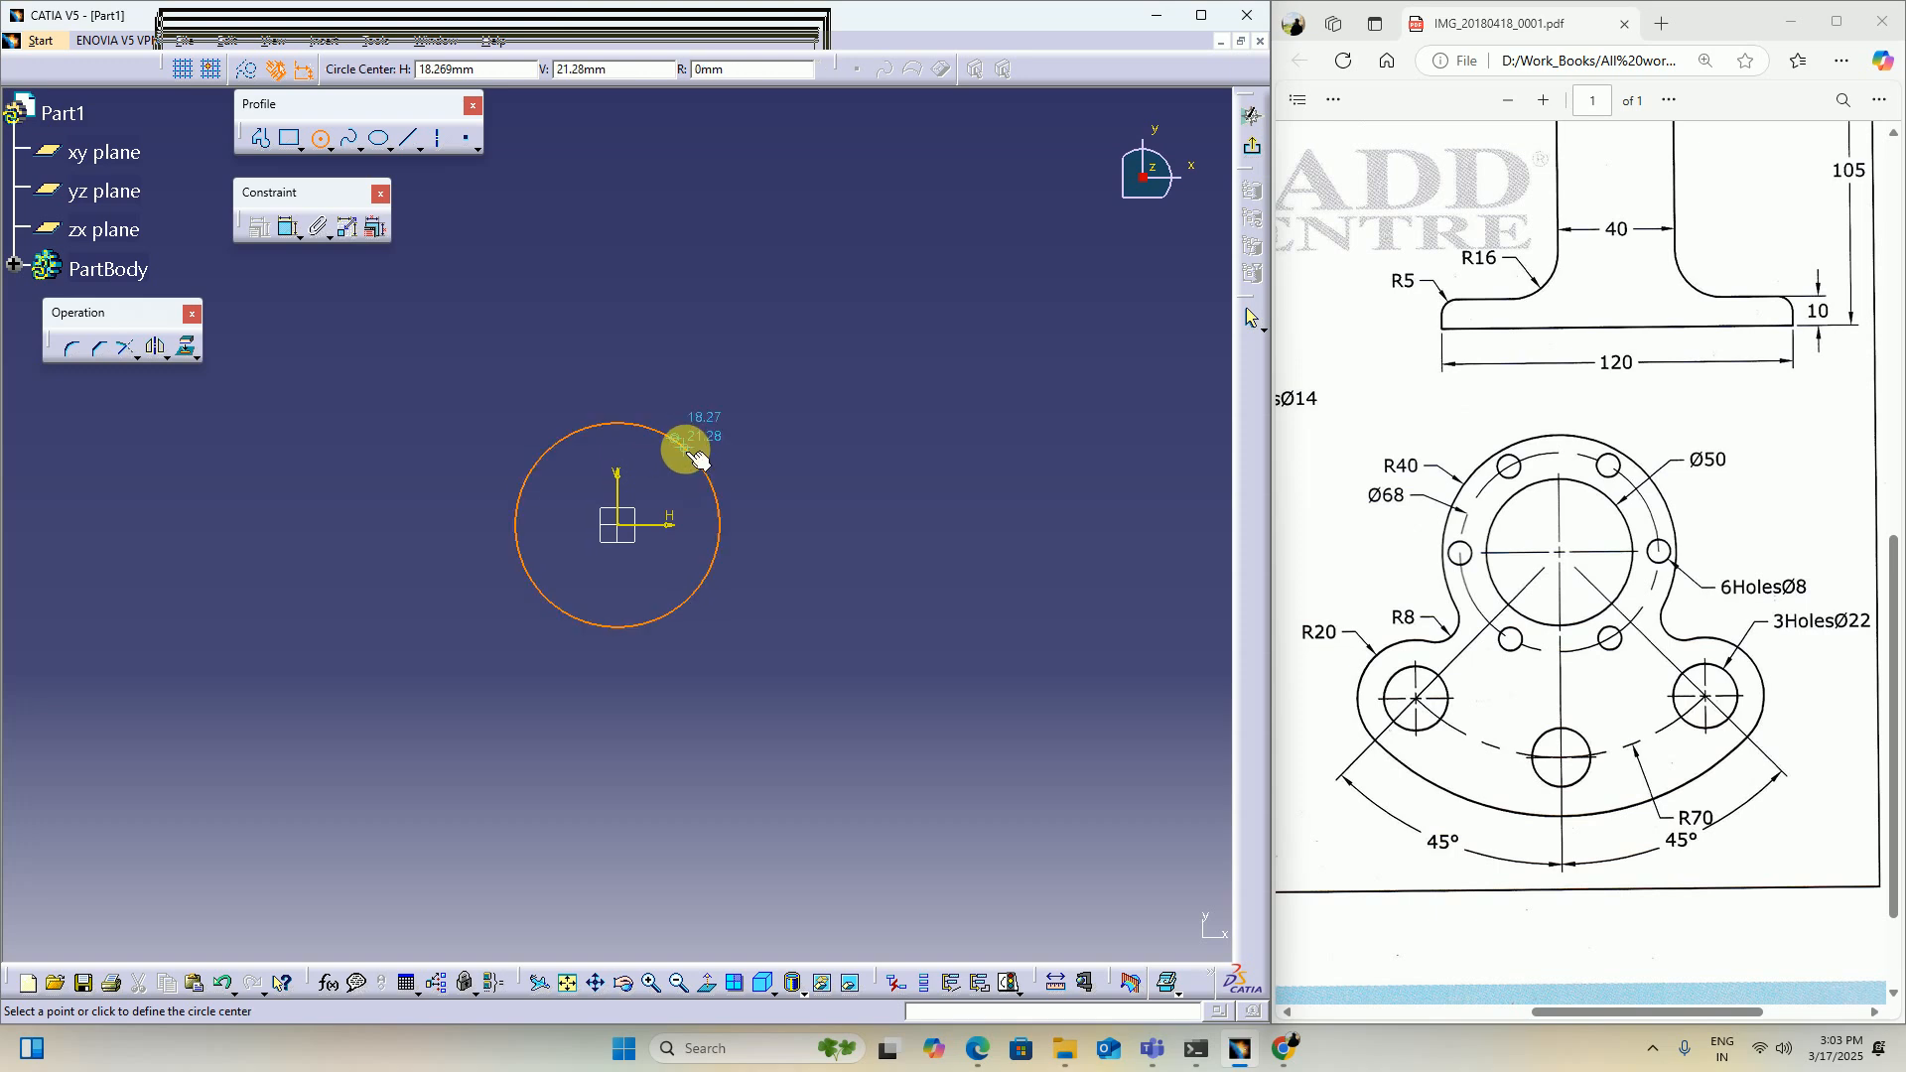
click(617, 524)
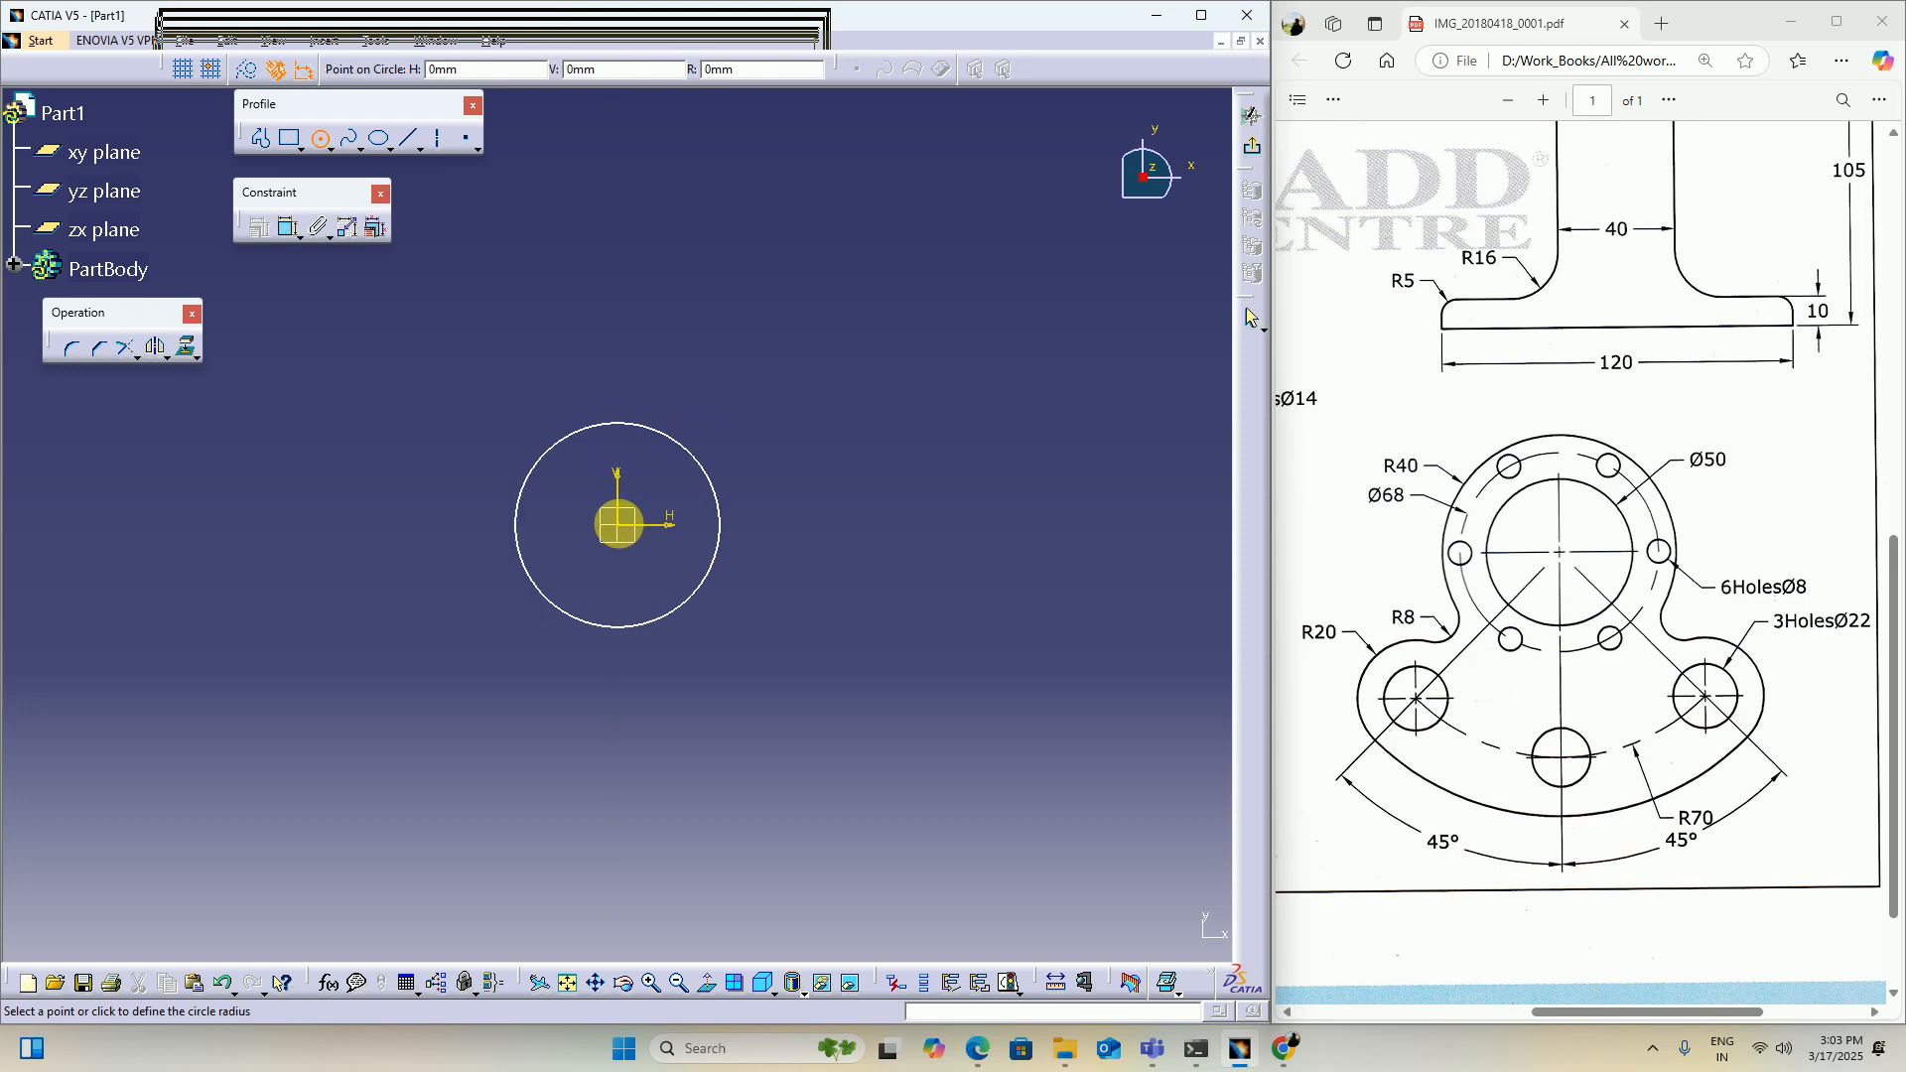
click(713, 429)
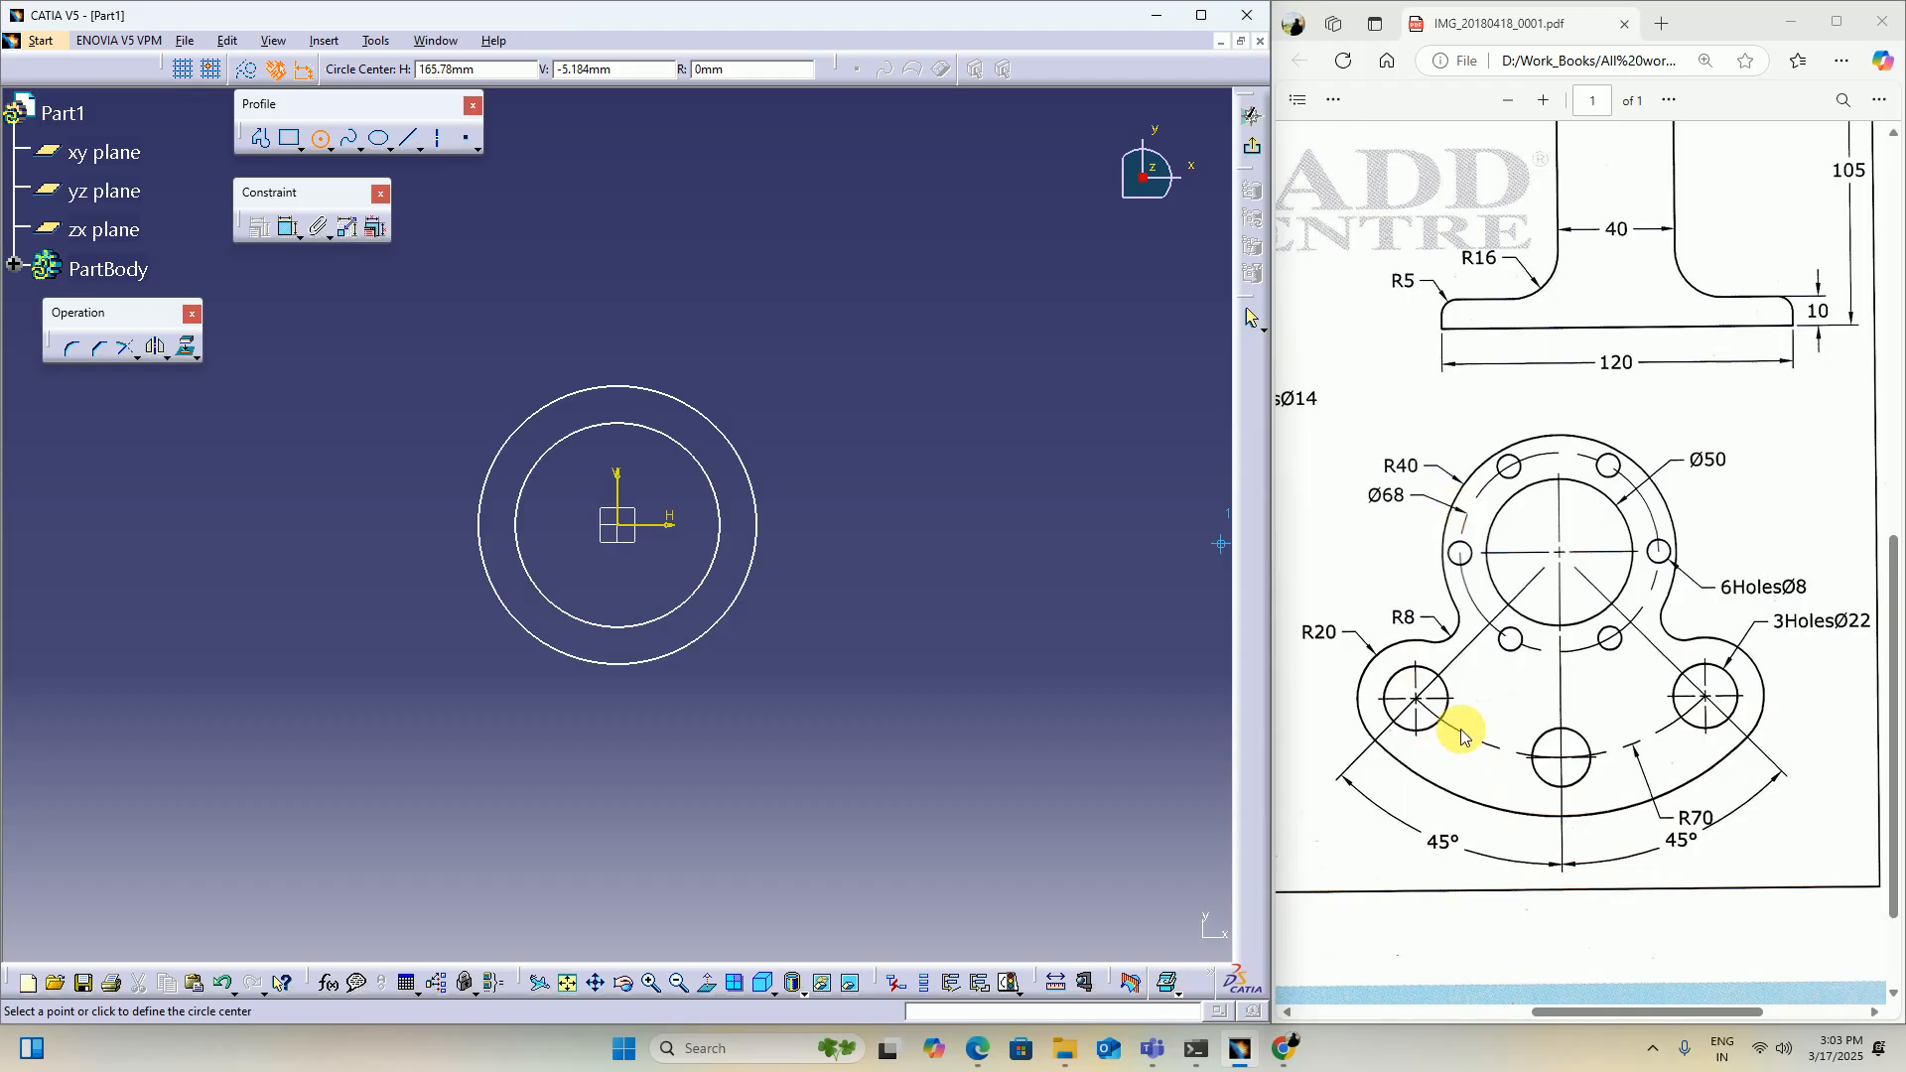
click(617, 525)
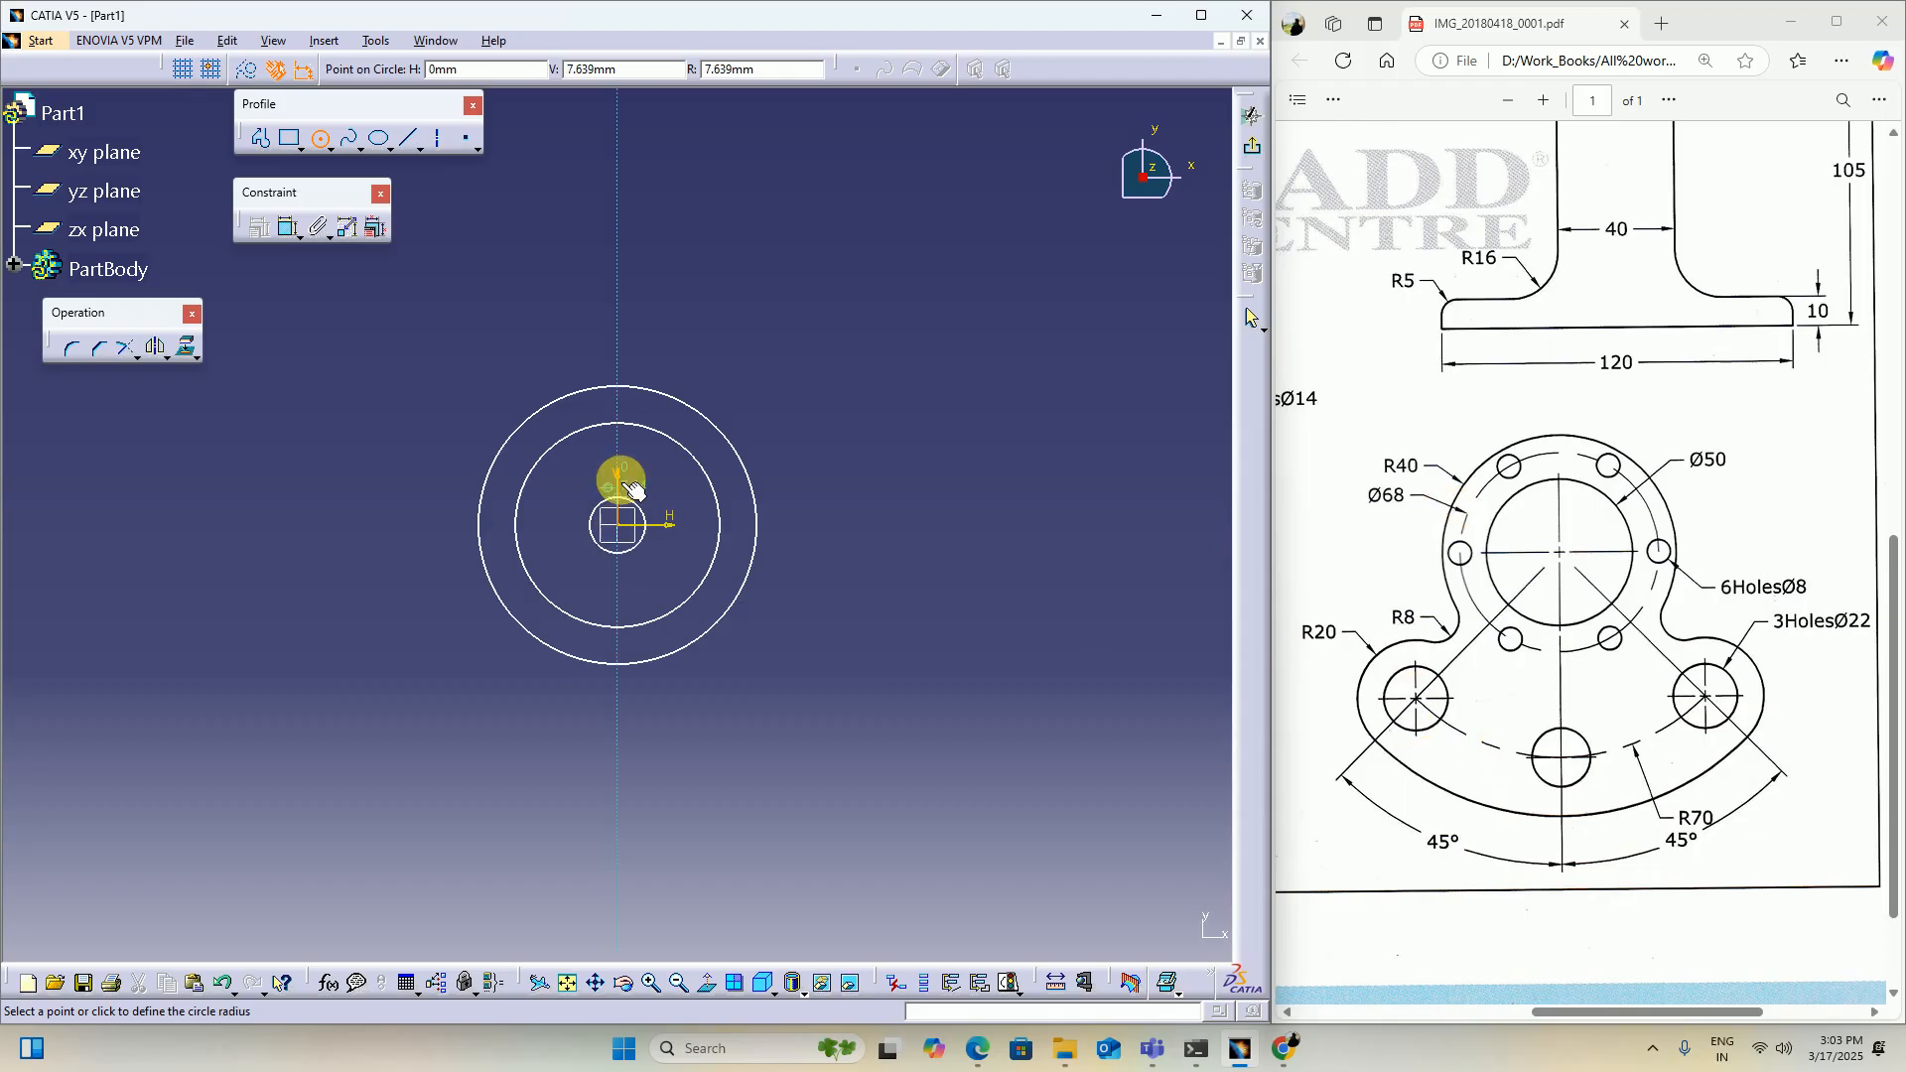
click(665, 347)
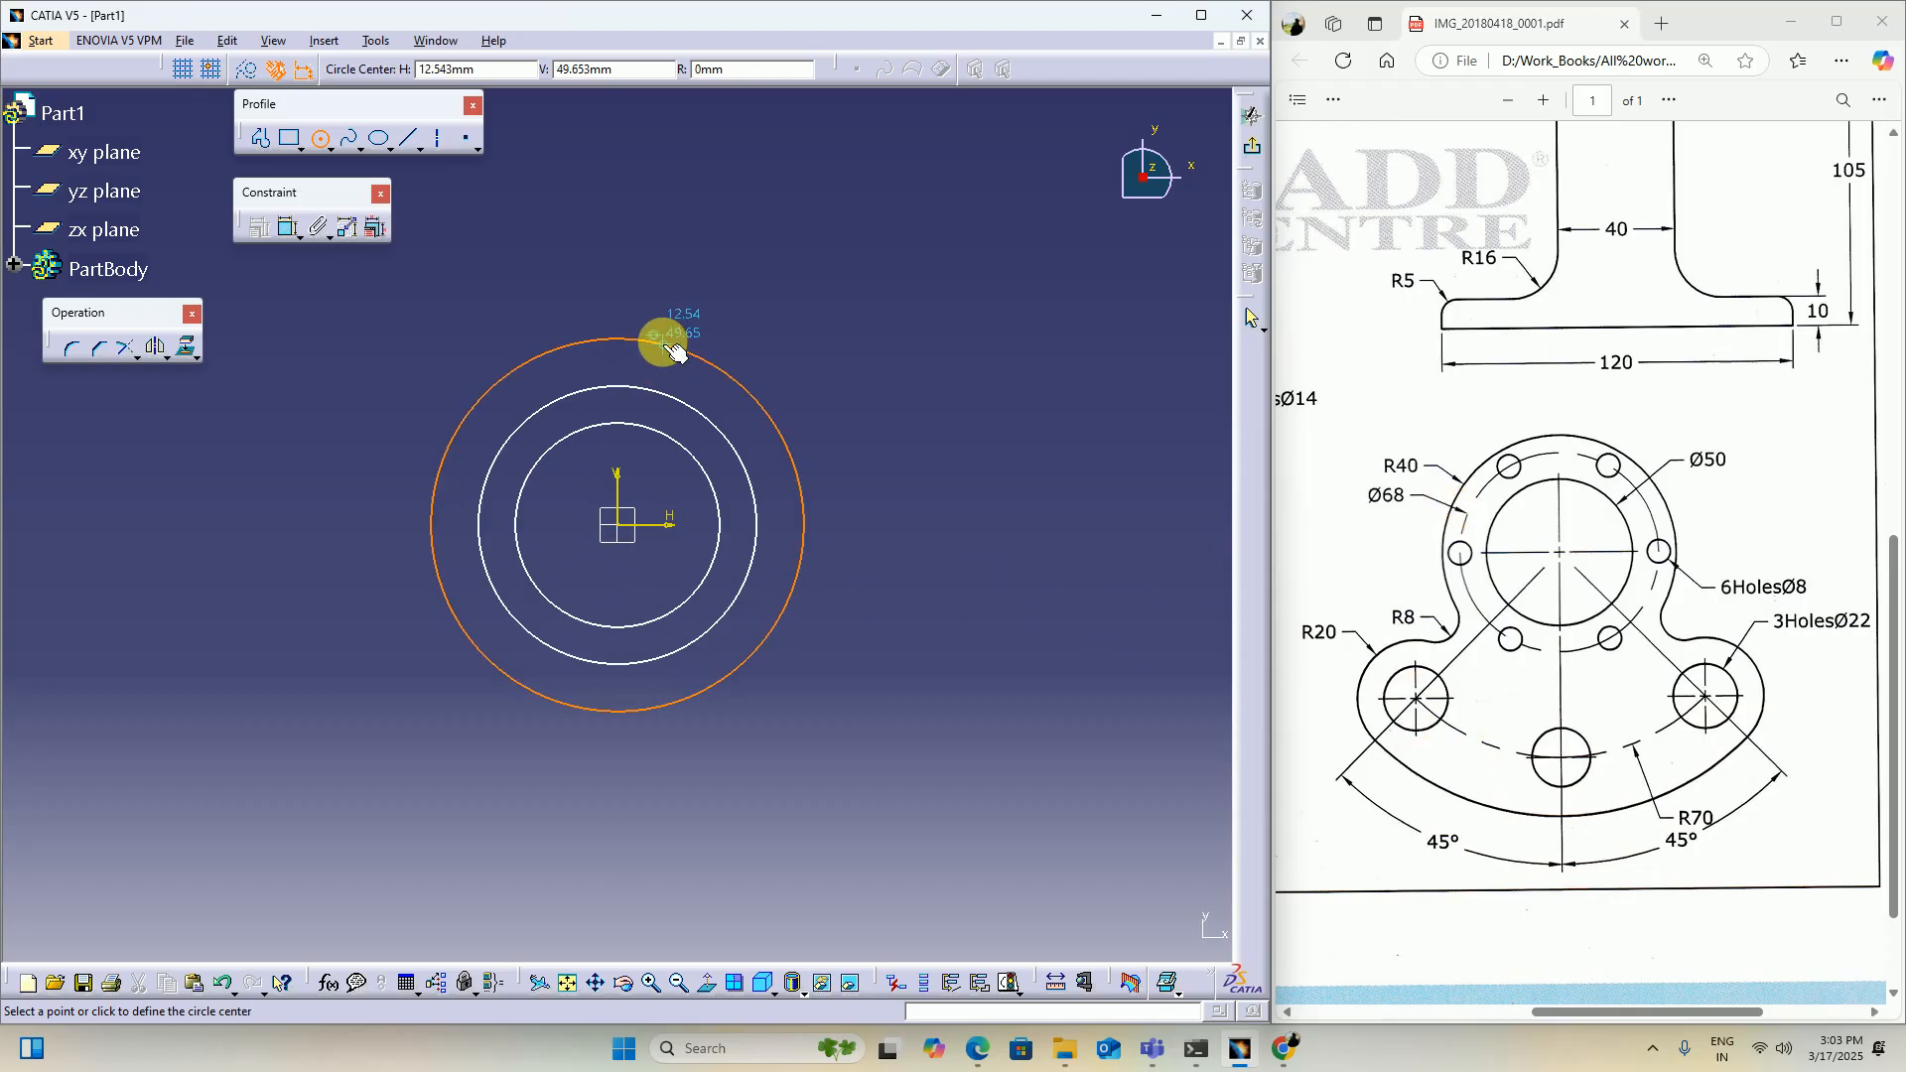
click(756, 525)
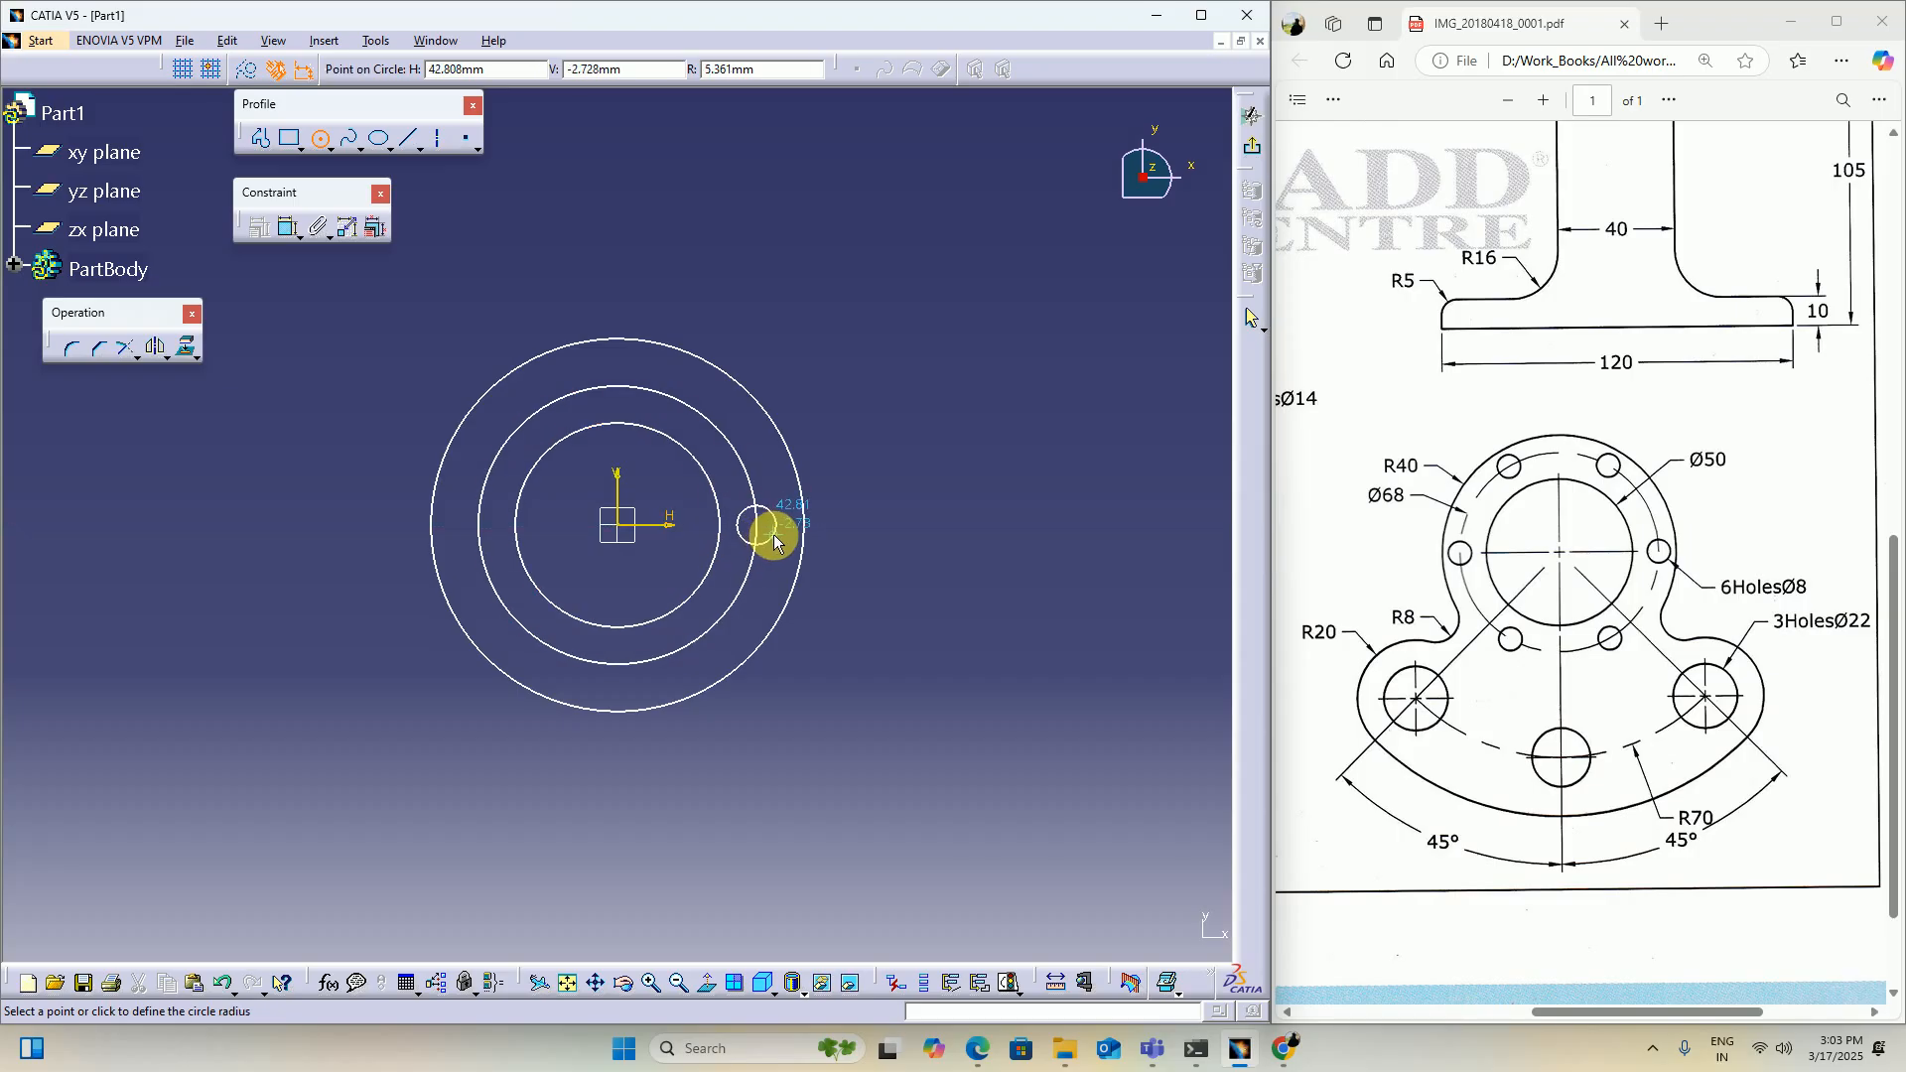
click(773, 538)
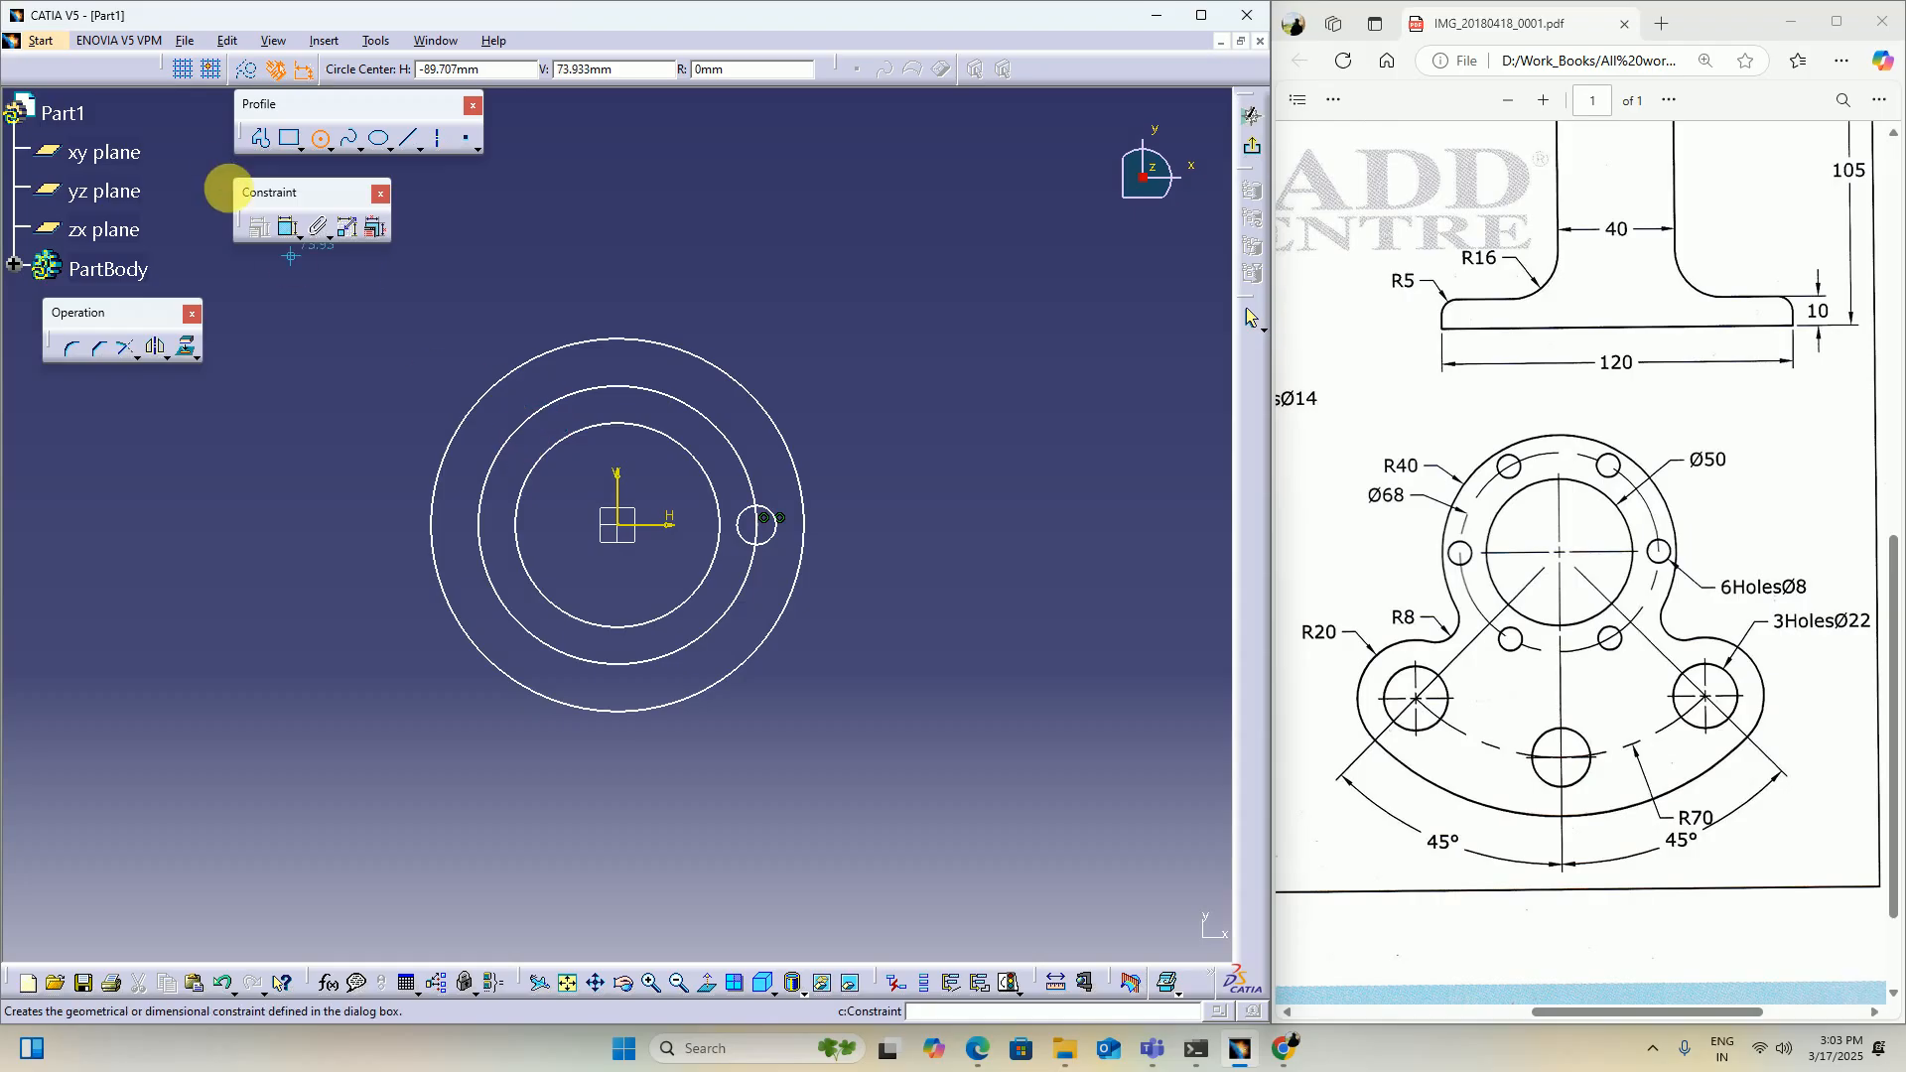
Step: Draw a cylindrical elongated hole below the circles, centred on the origin with about 76 mm centreline radius, and stretch its left end outward
click(301, 148)
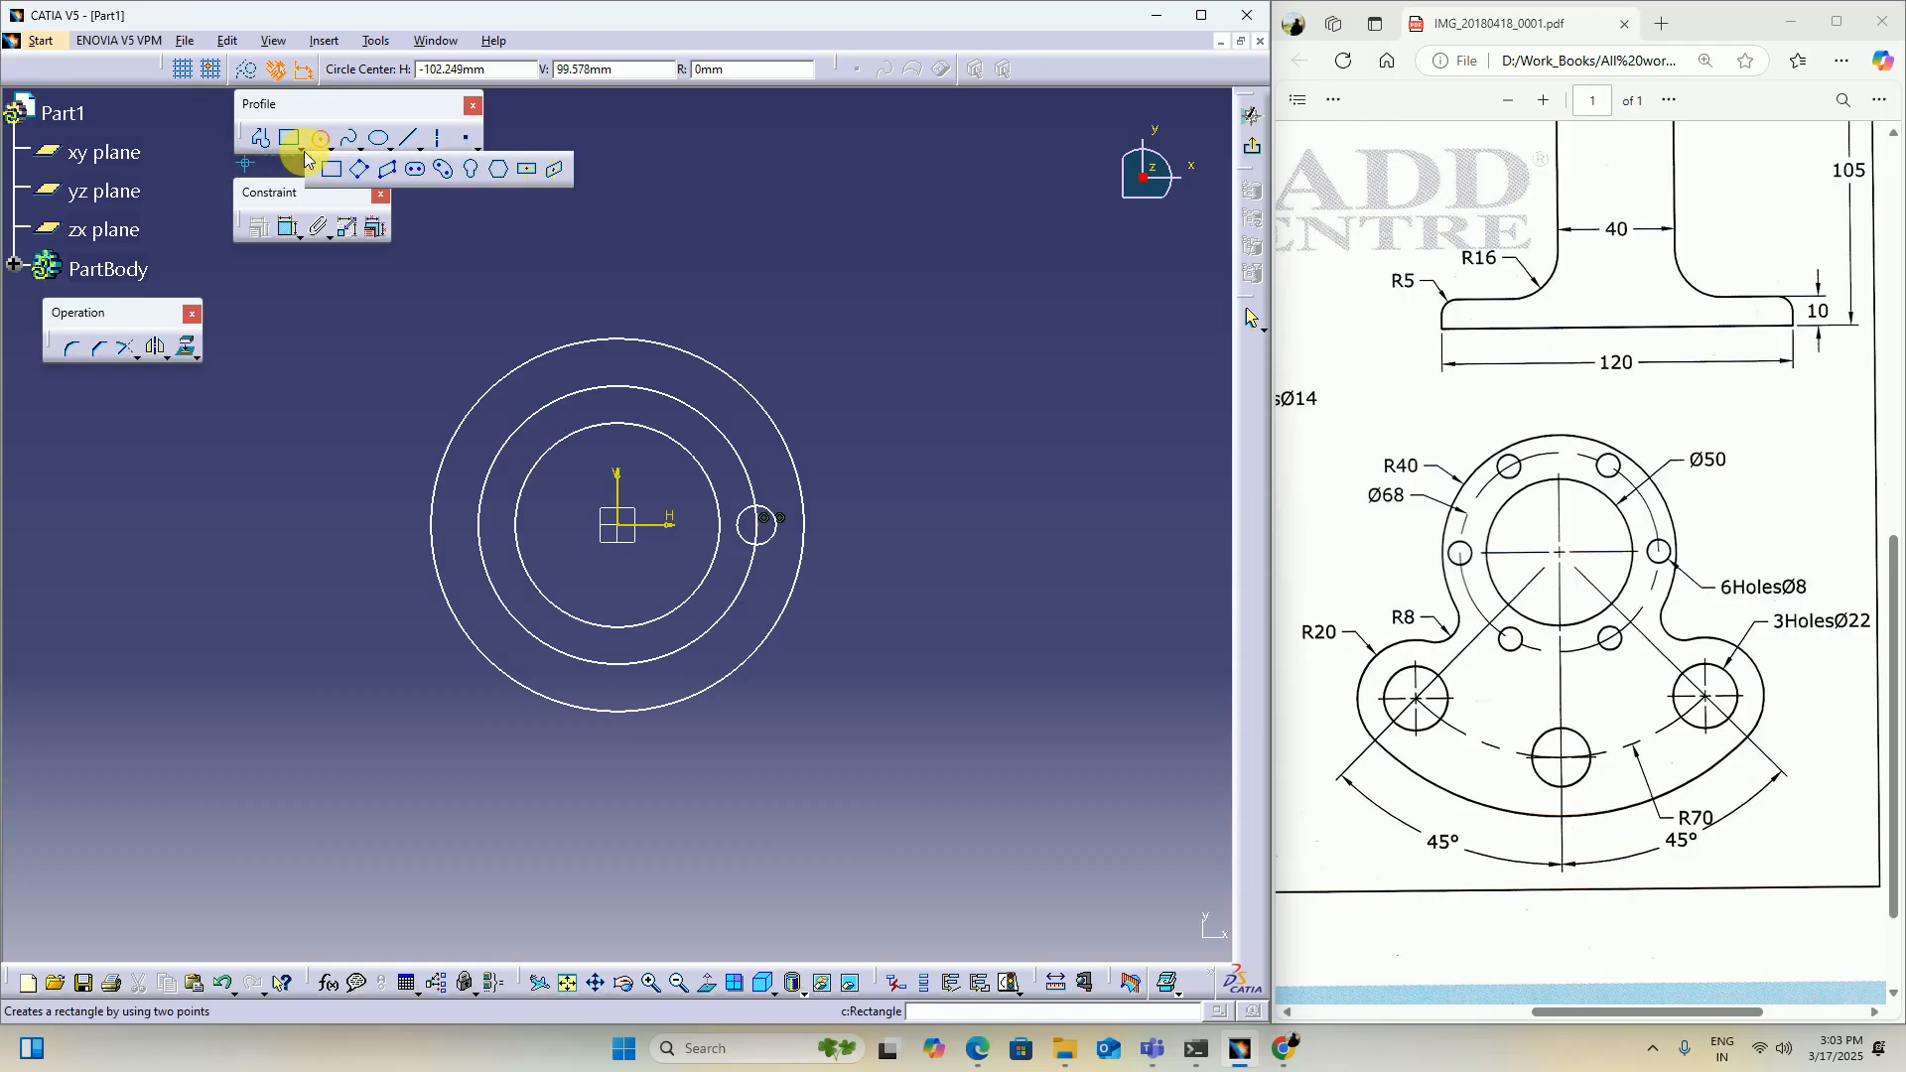
click(442, 170)
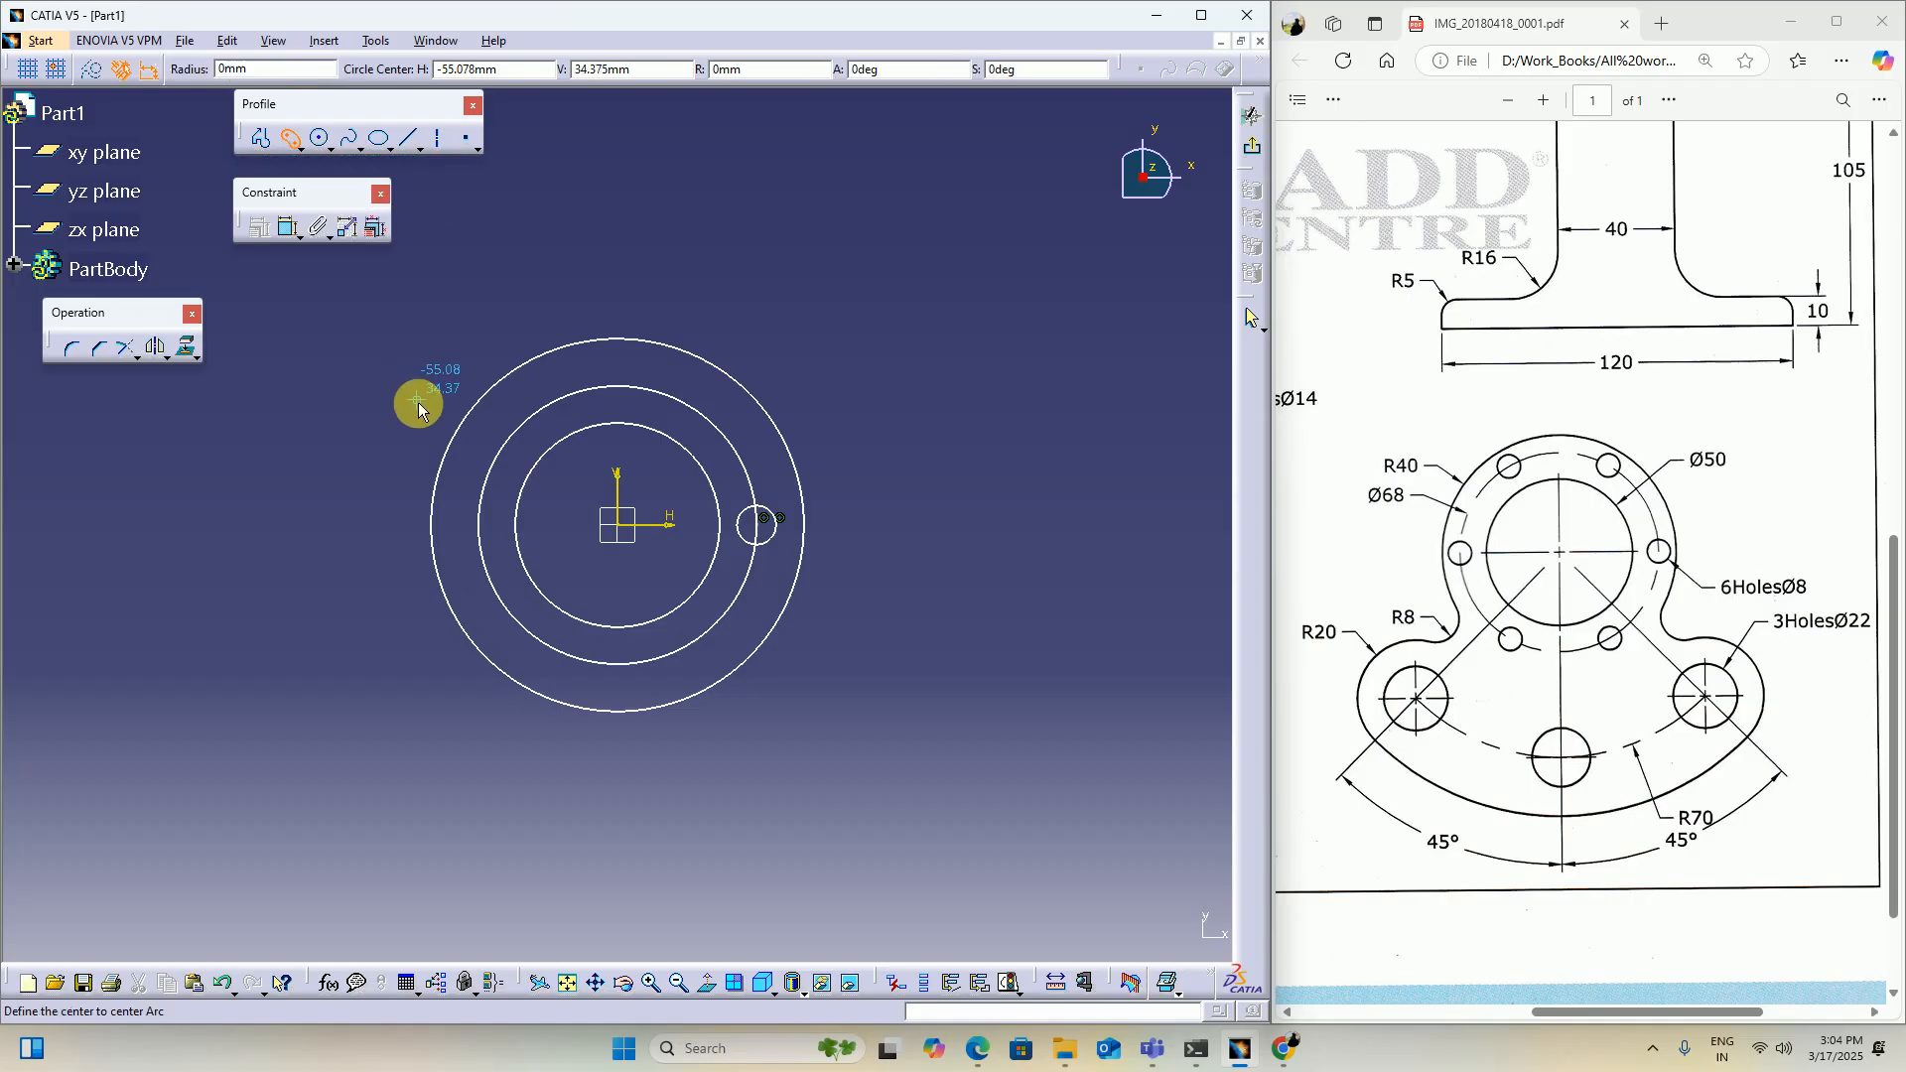
click(413, 713)
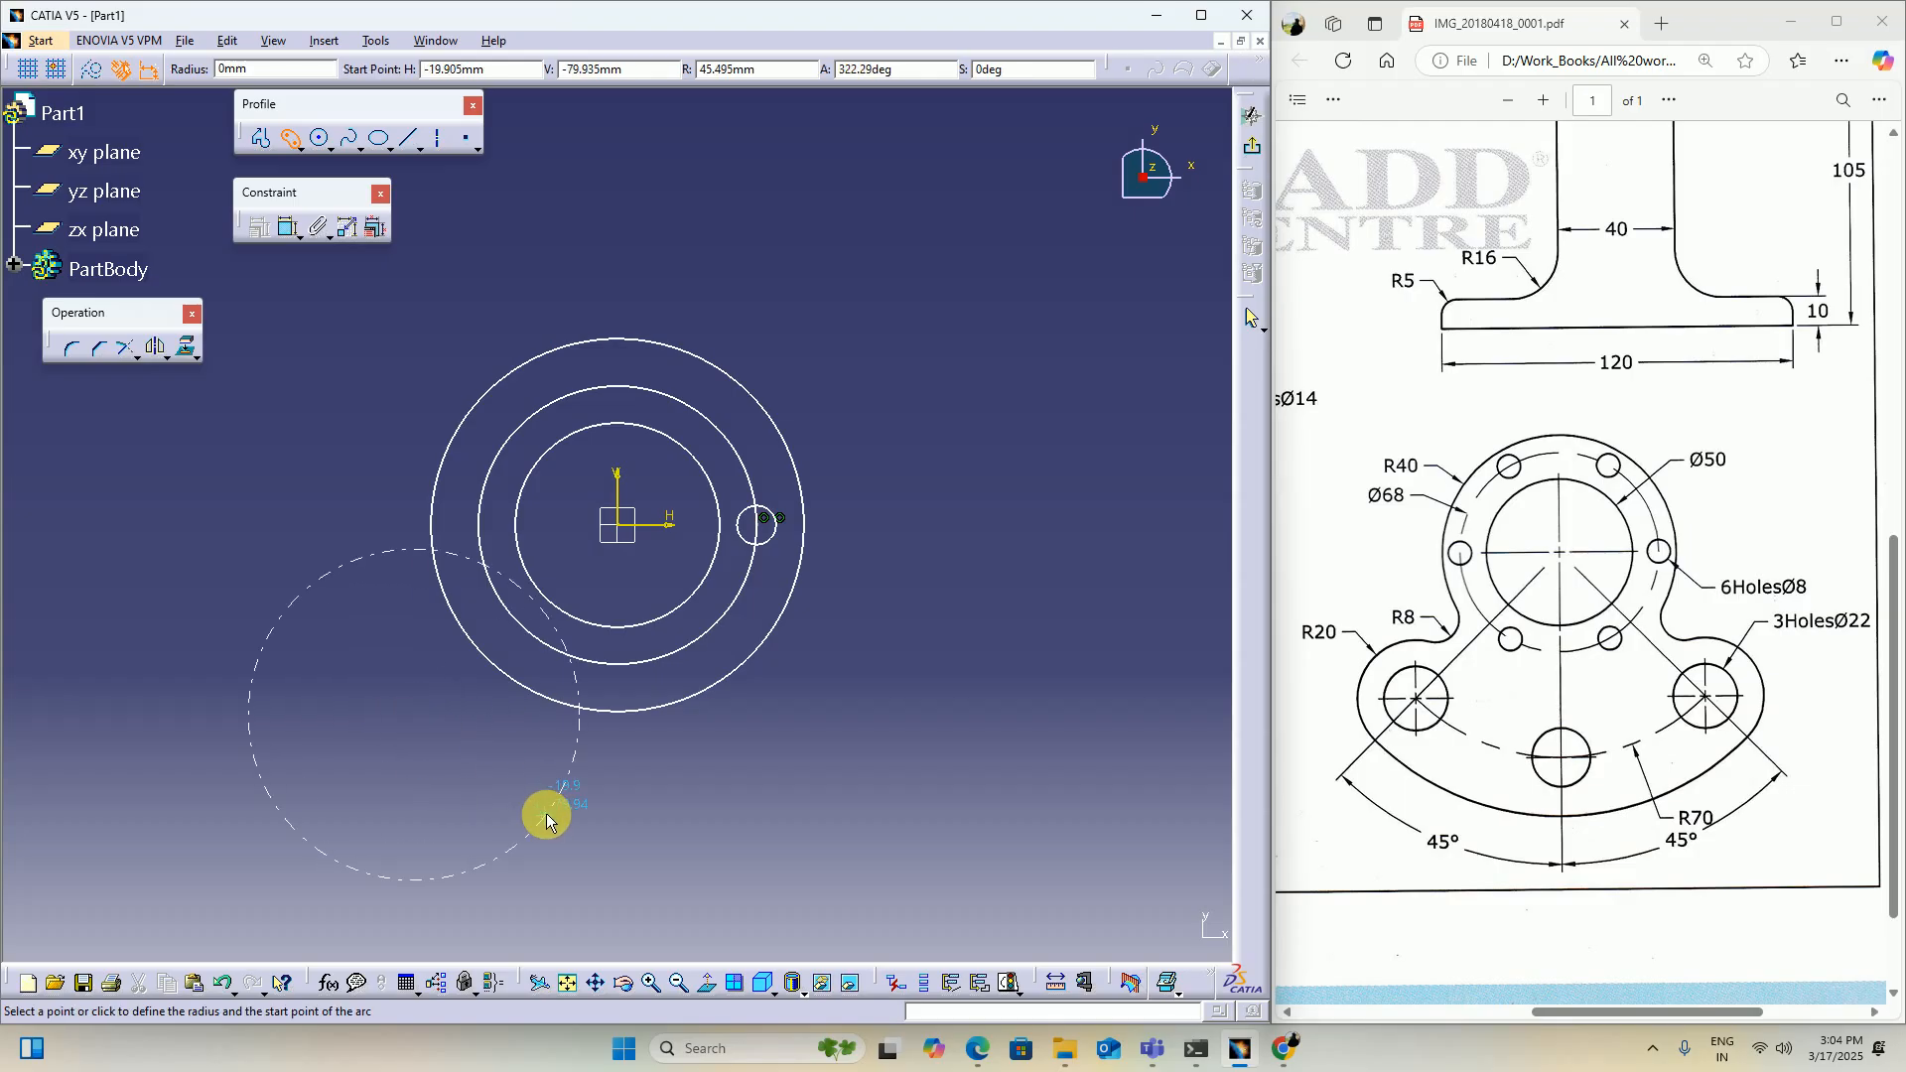
click(292, 141)
click(290, 139)
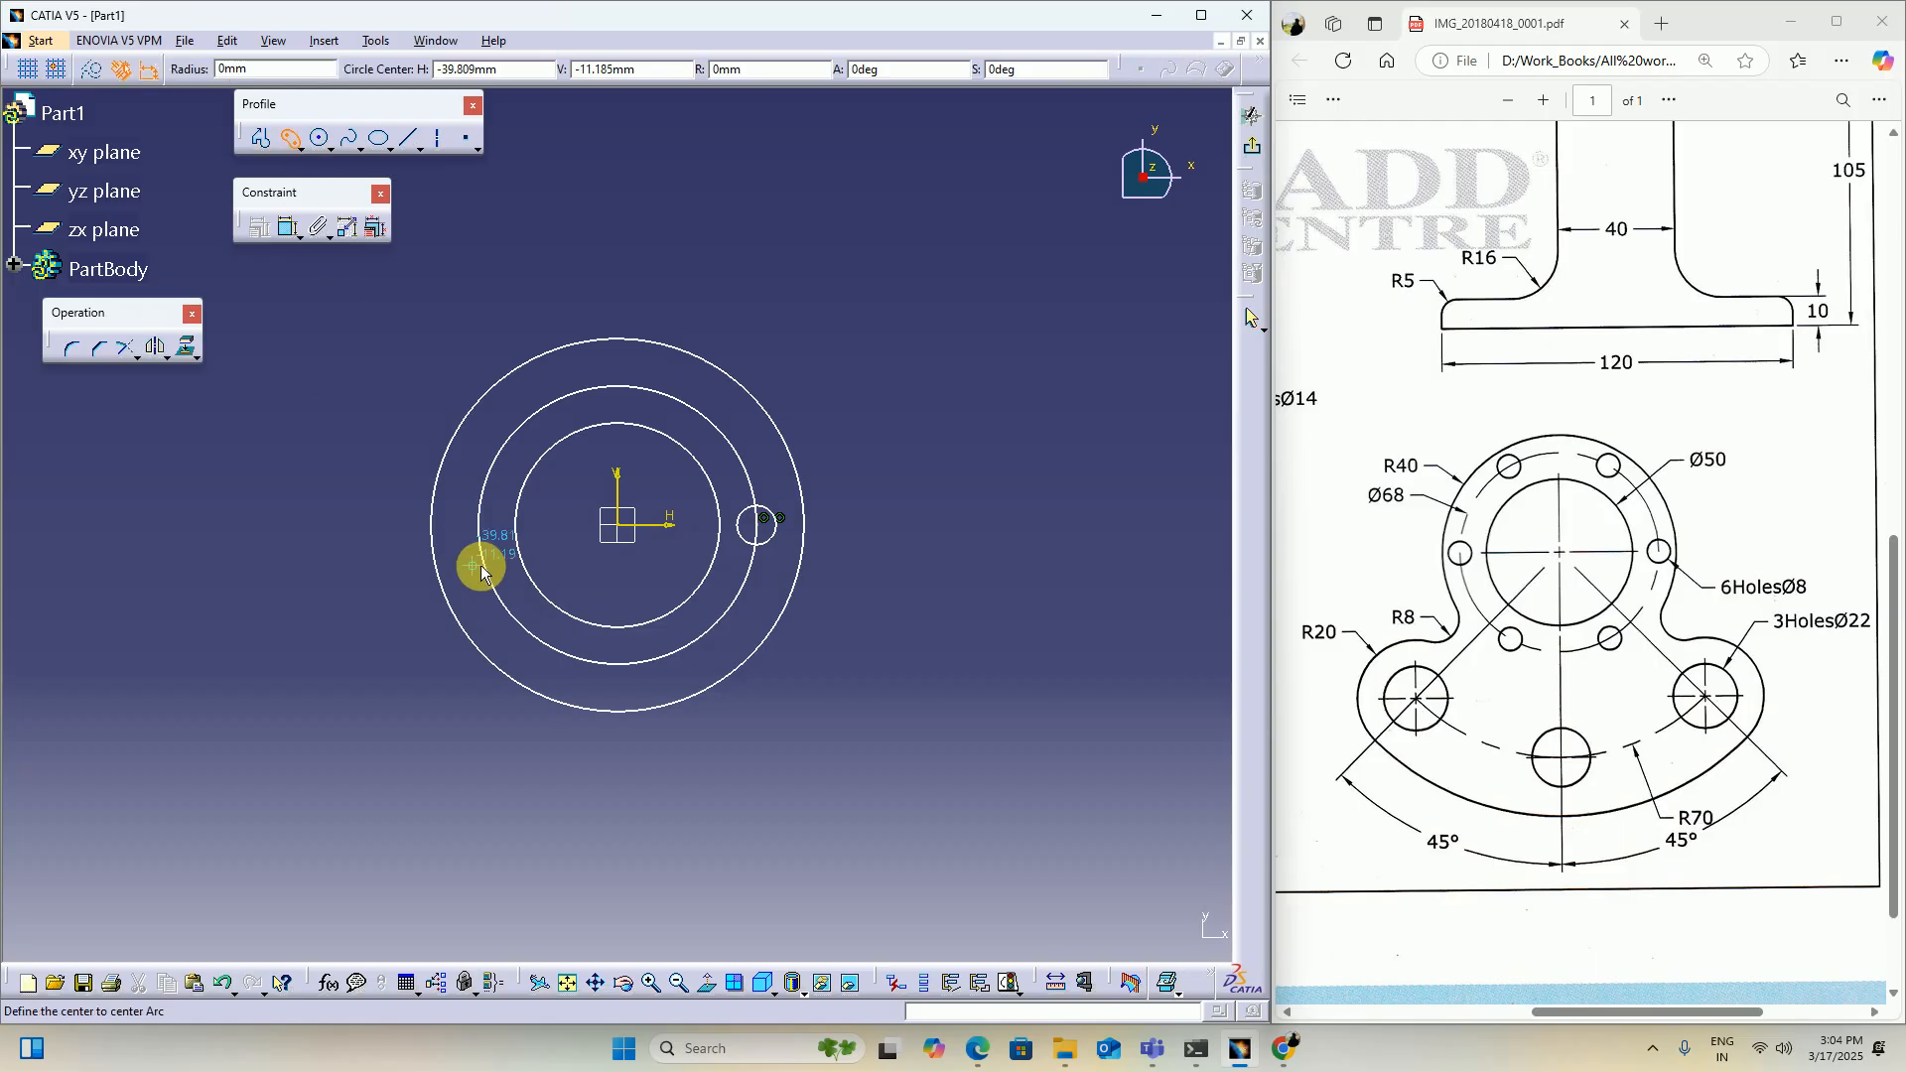
click(627, 533)
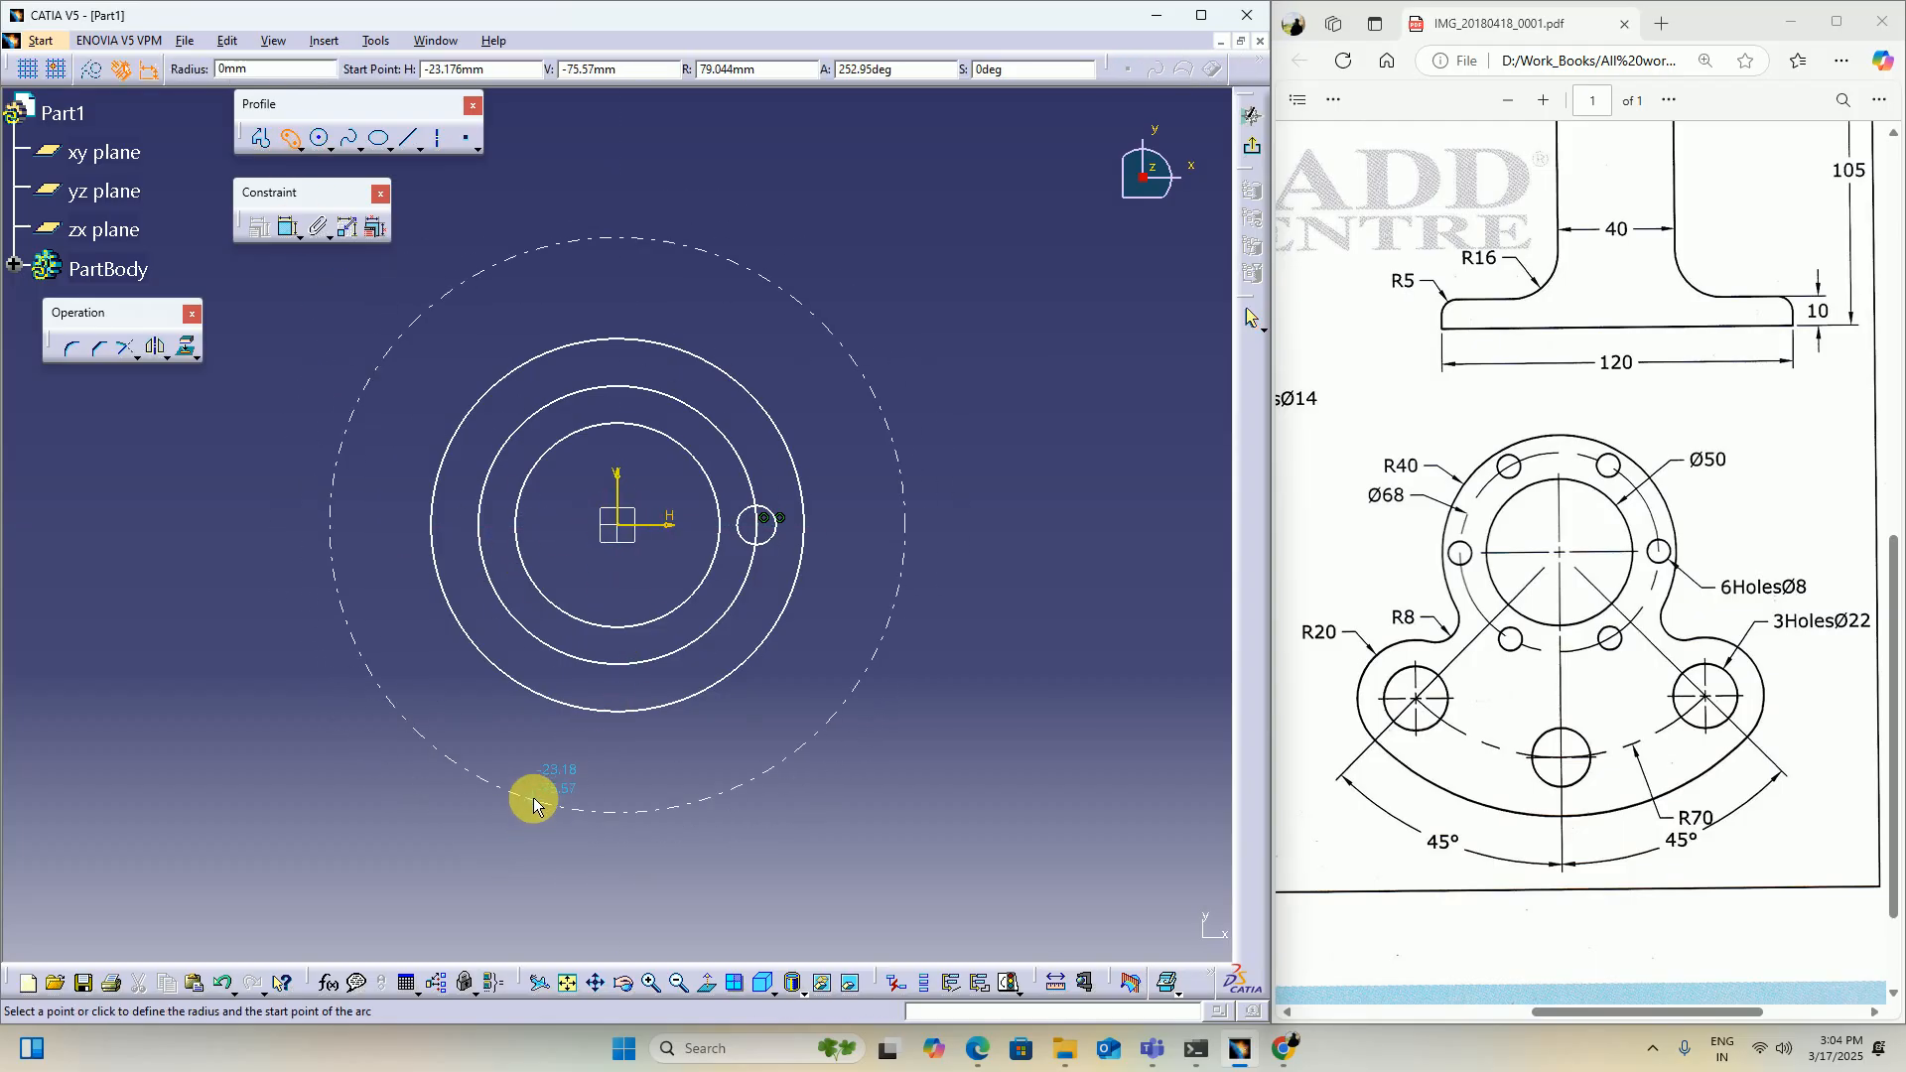
click(534, 785)
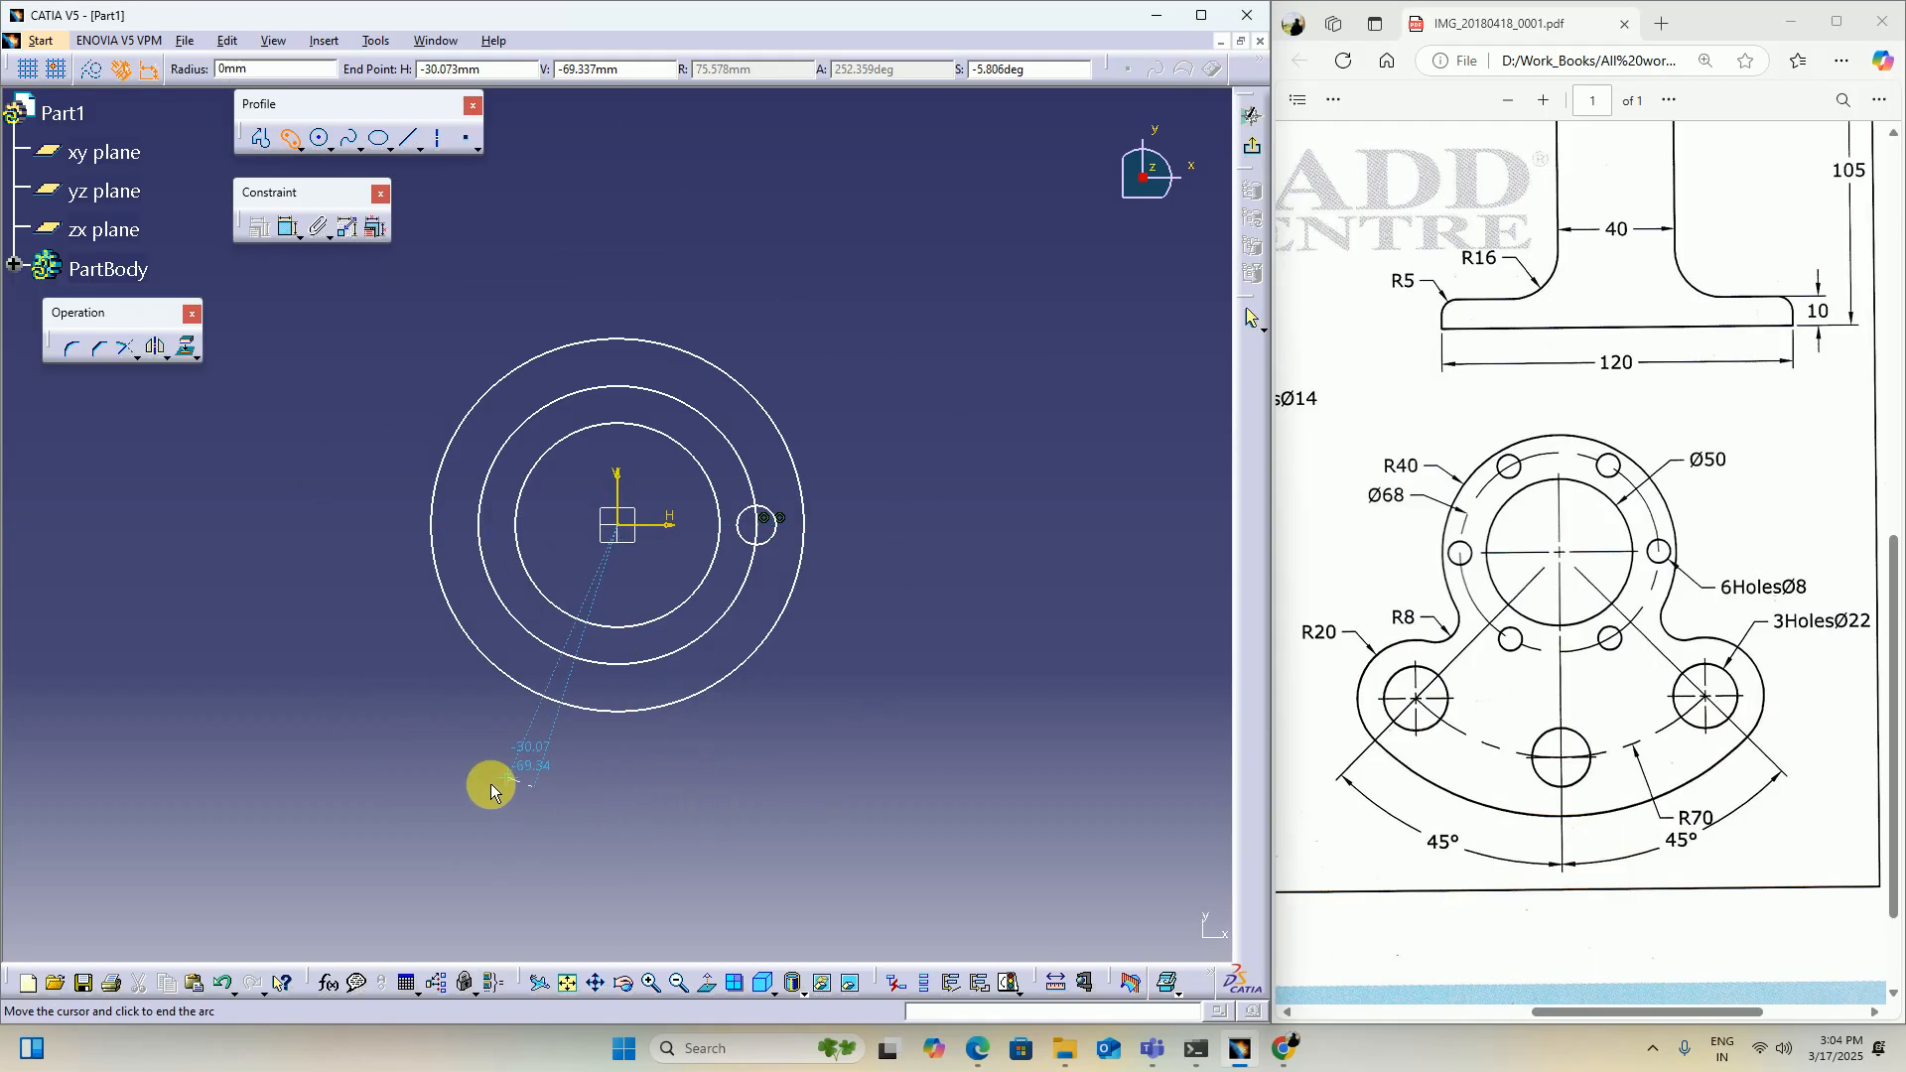
click(728, 784)
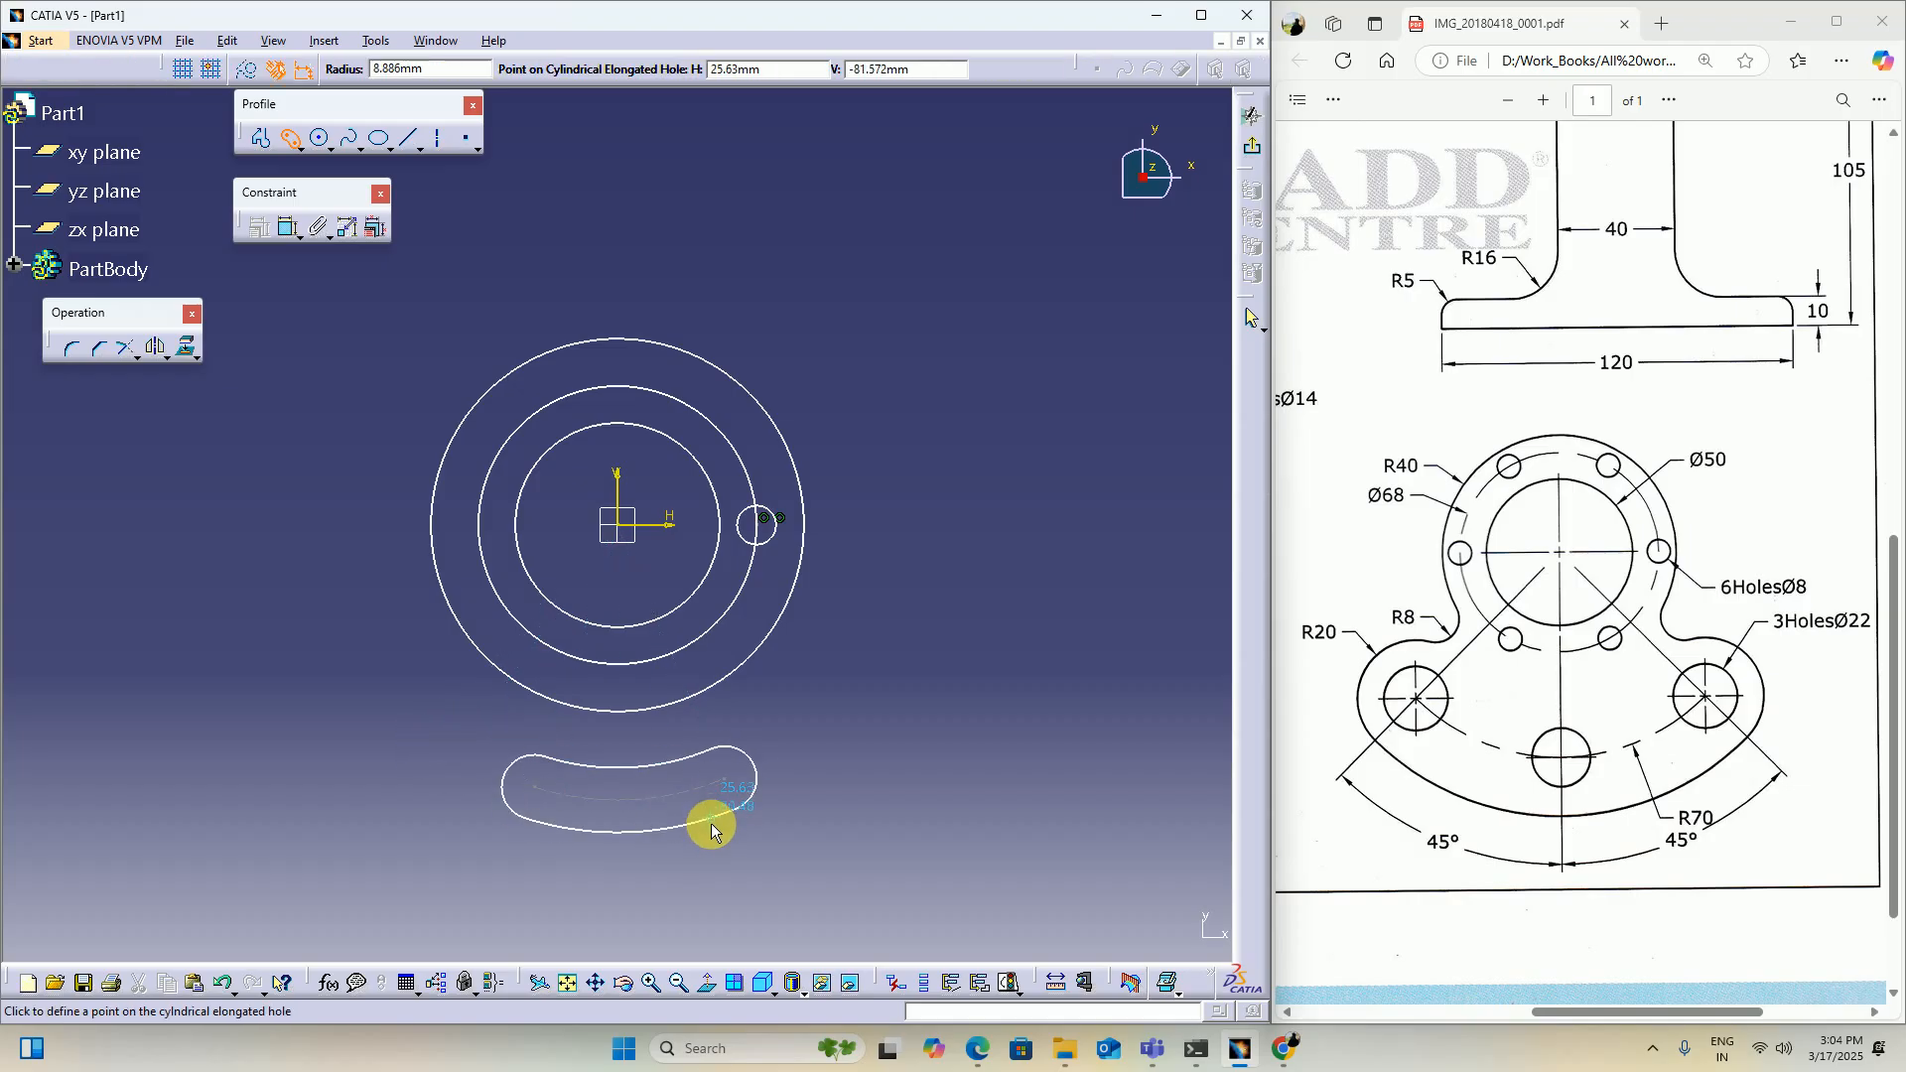
click(709, 845)
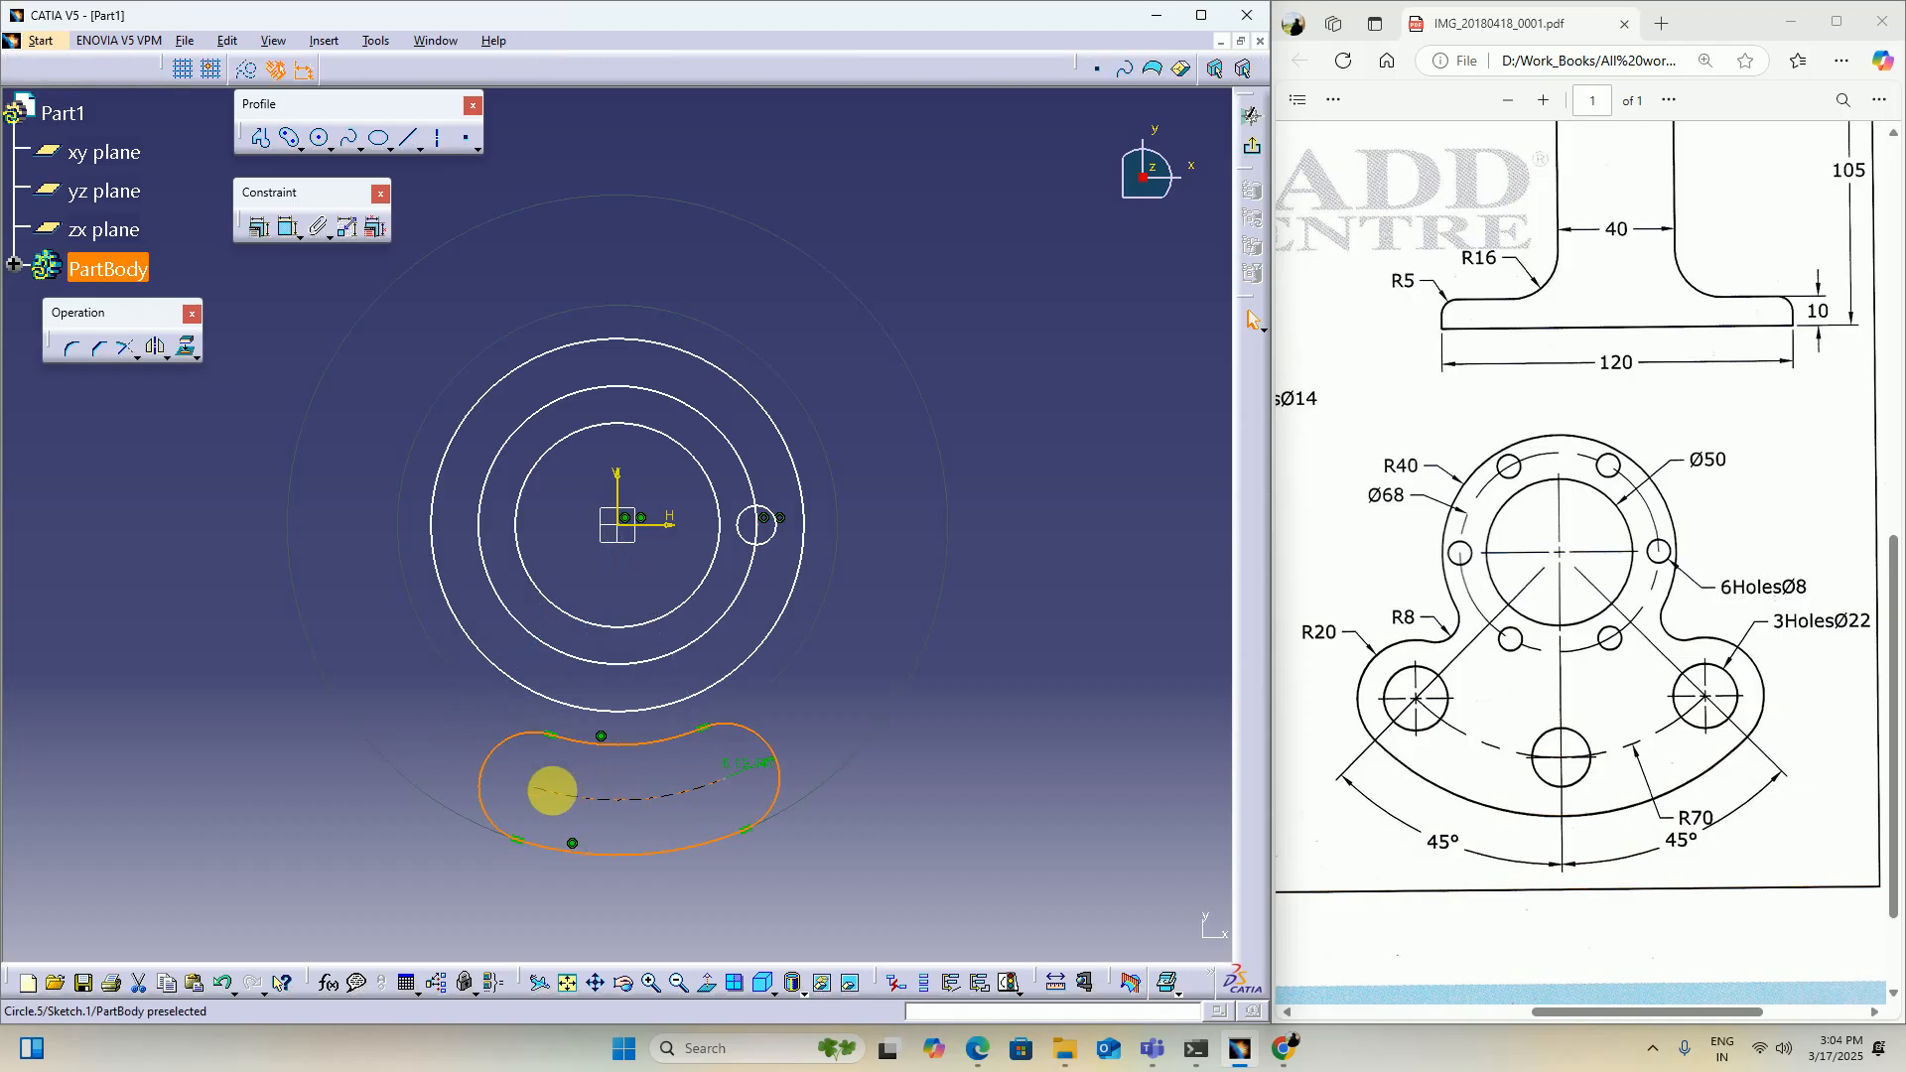
drag(534, 787, 456, 759)
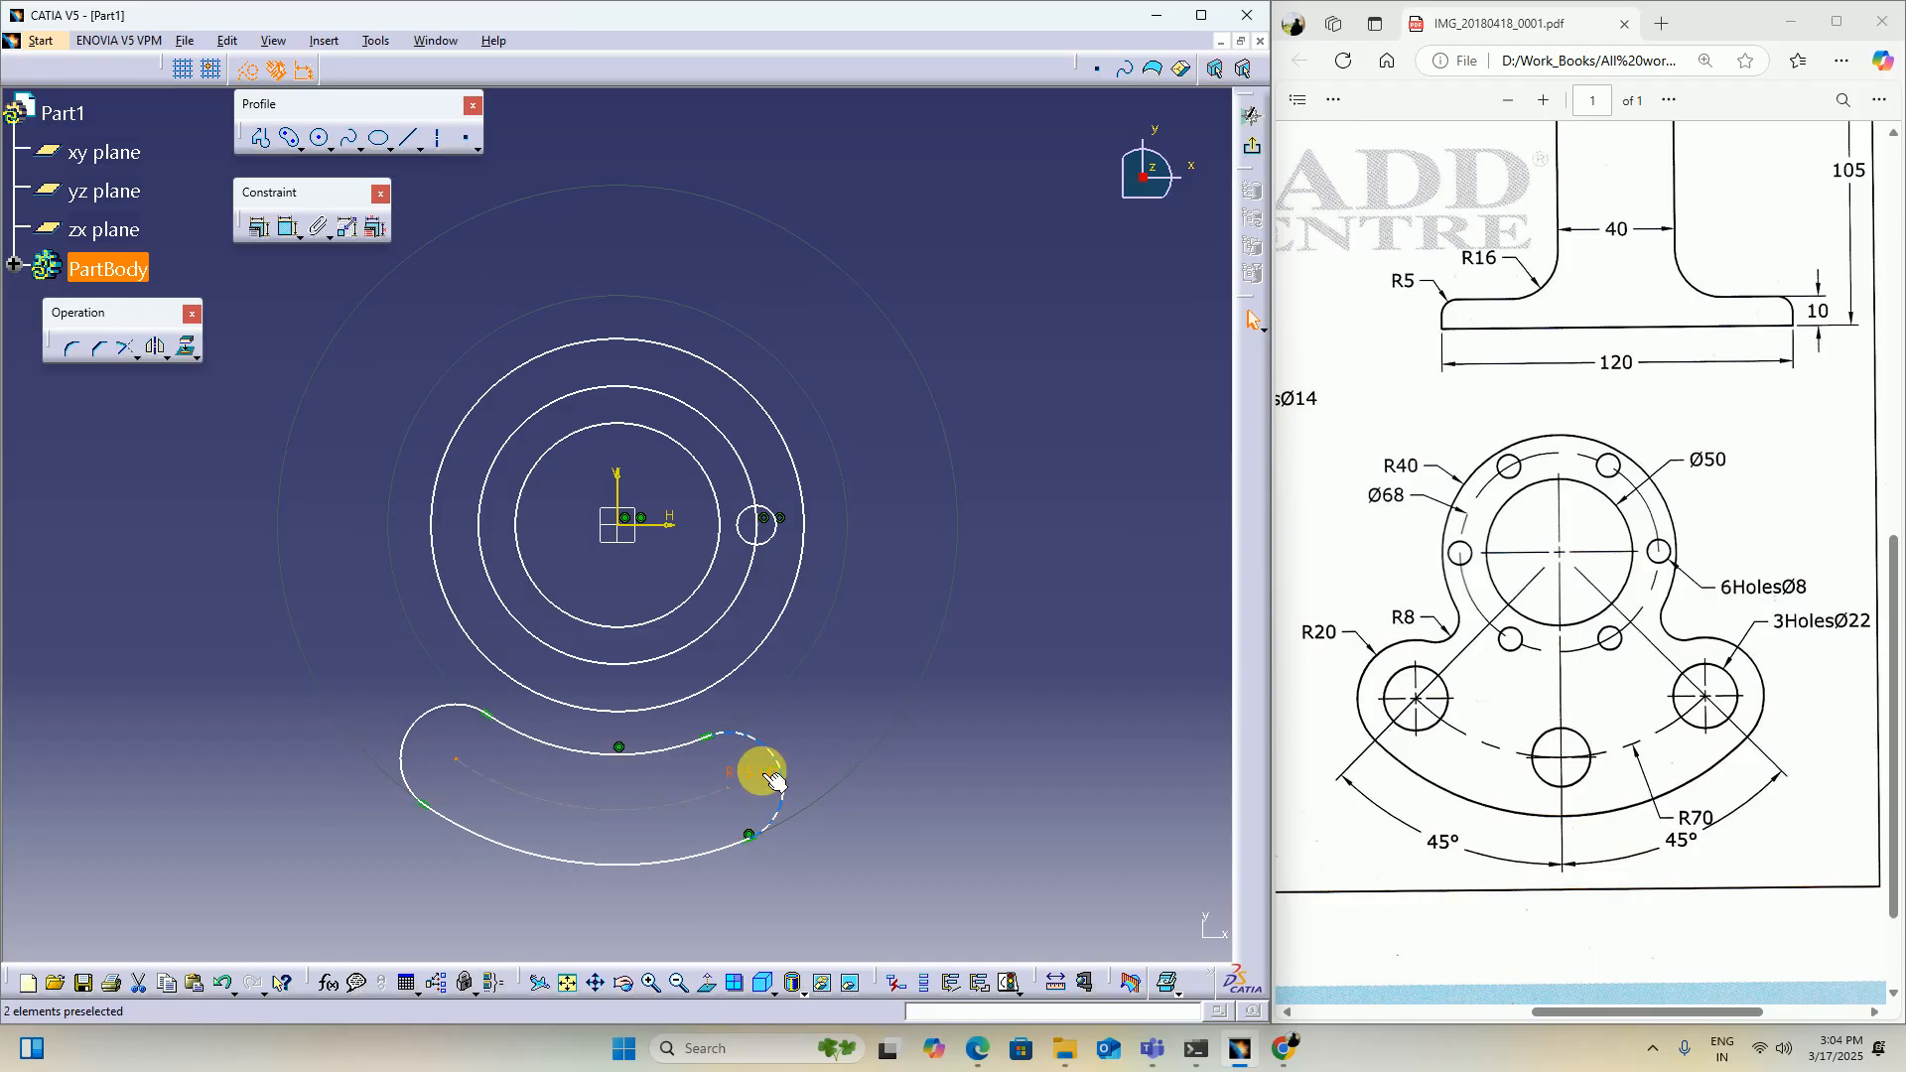
drag(774, 779, 757, 723)
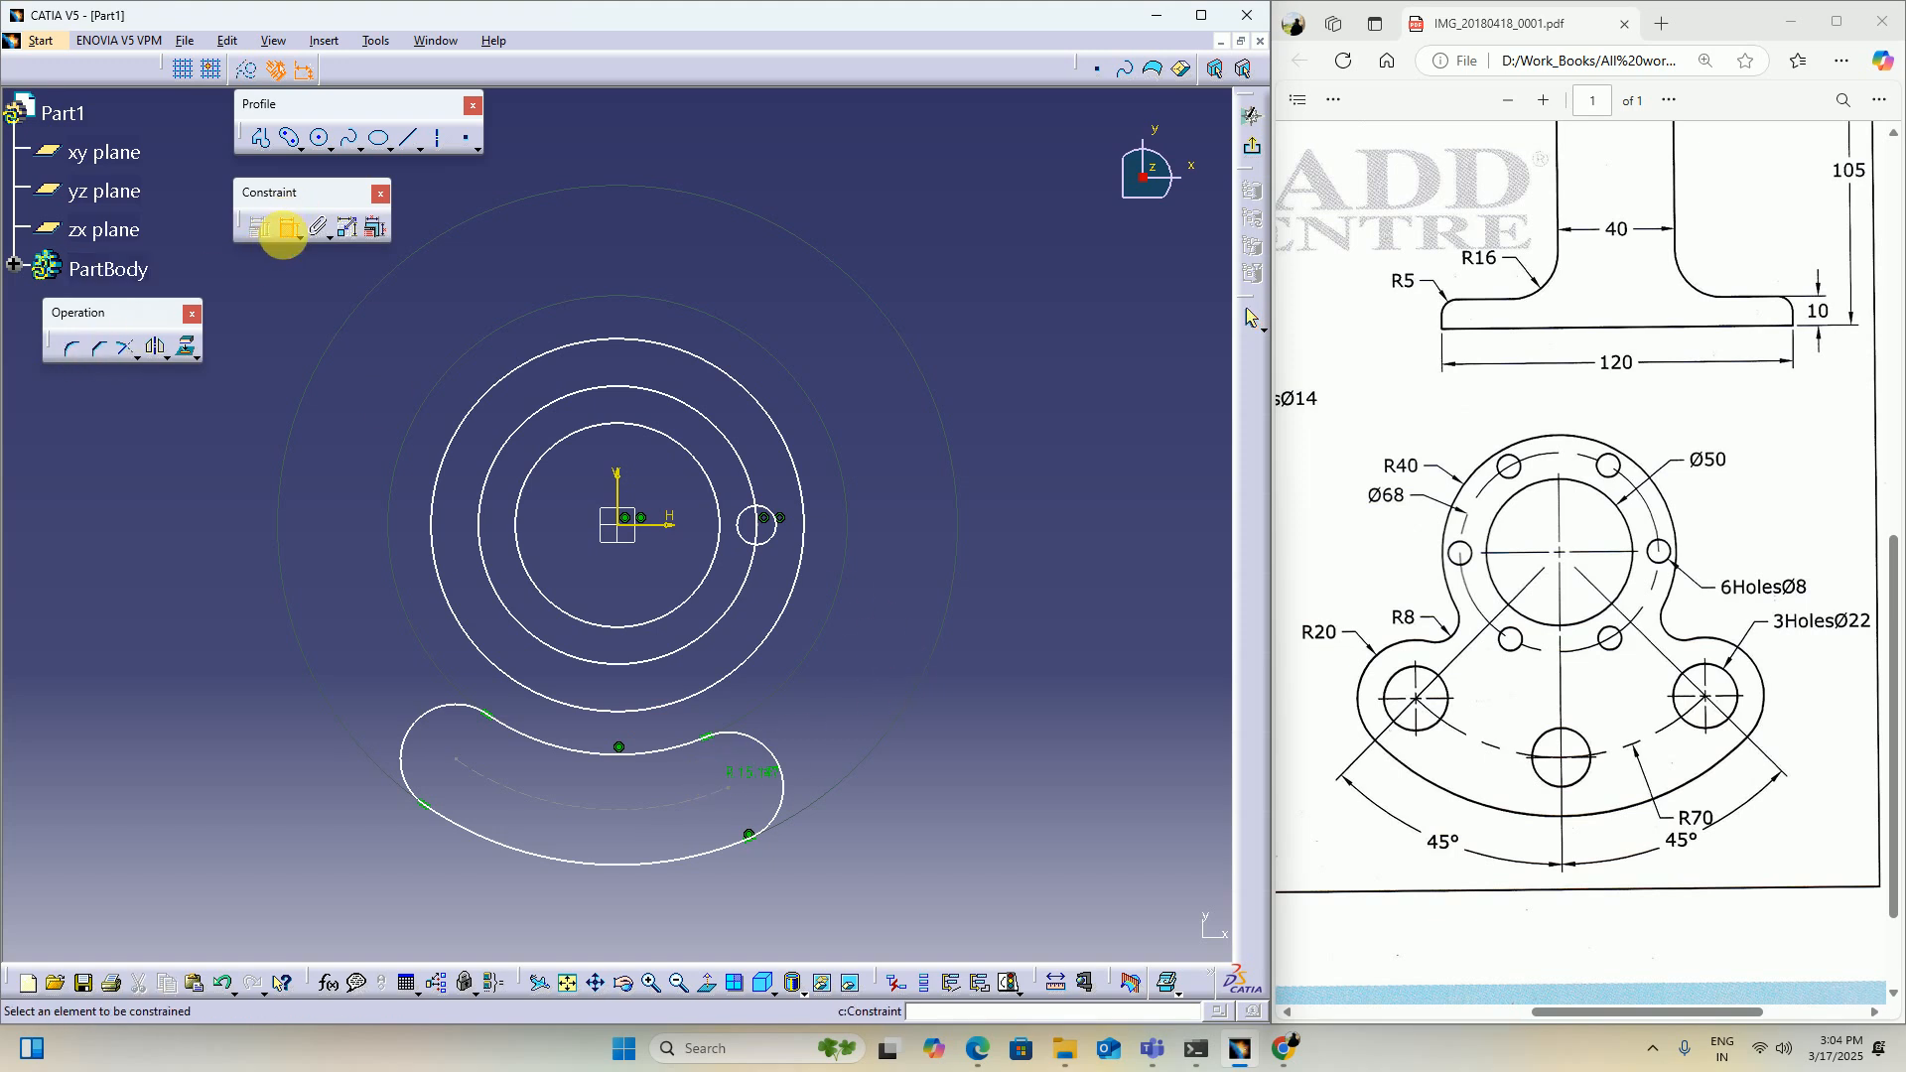
Step: Dimension the innermost origin-centred circle and set its diameter to 50 mm
click(285, 240)
click(655, 432)
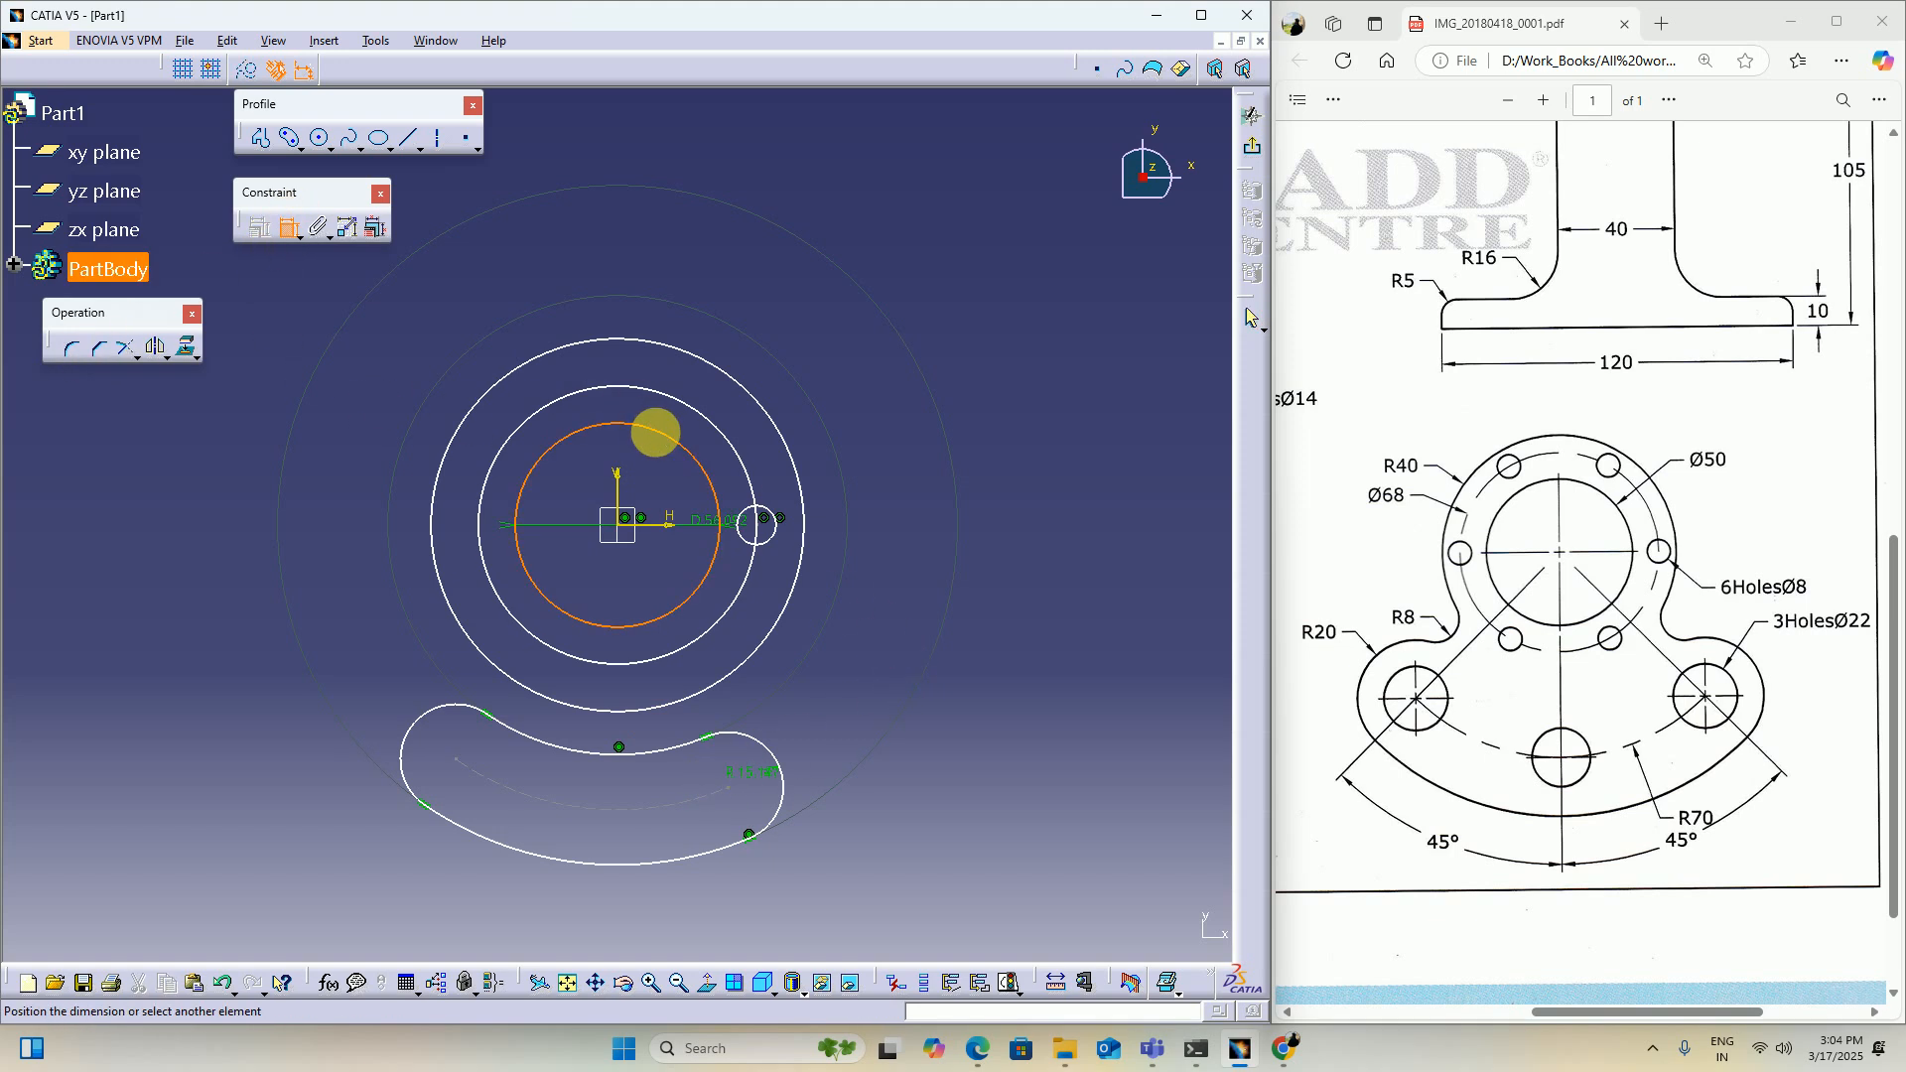
click(896, 349)
double_click(891, 349)
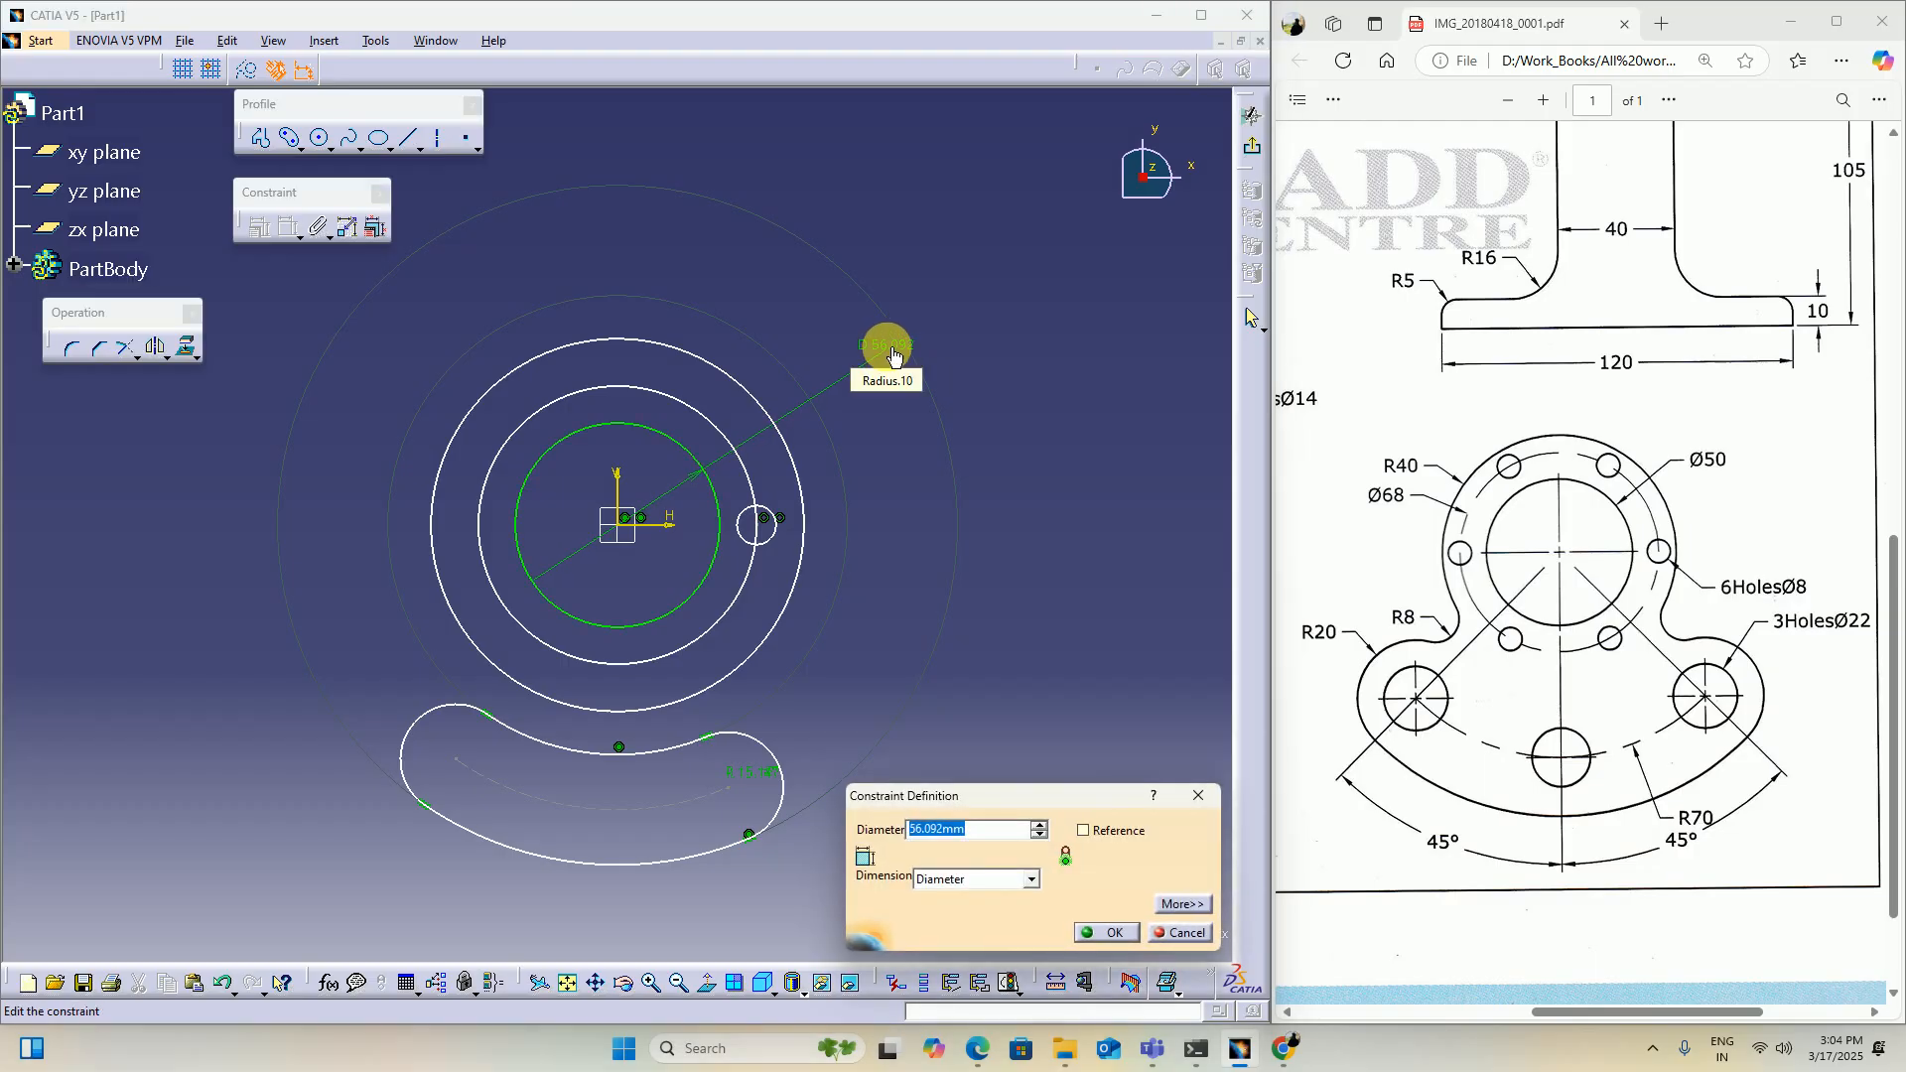
text(50)
key(Return)
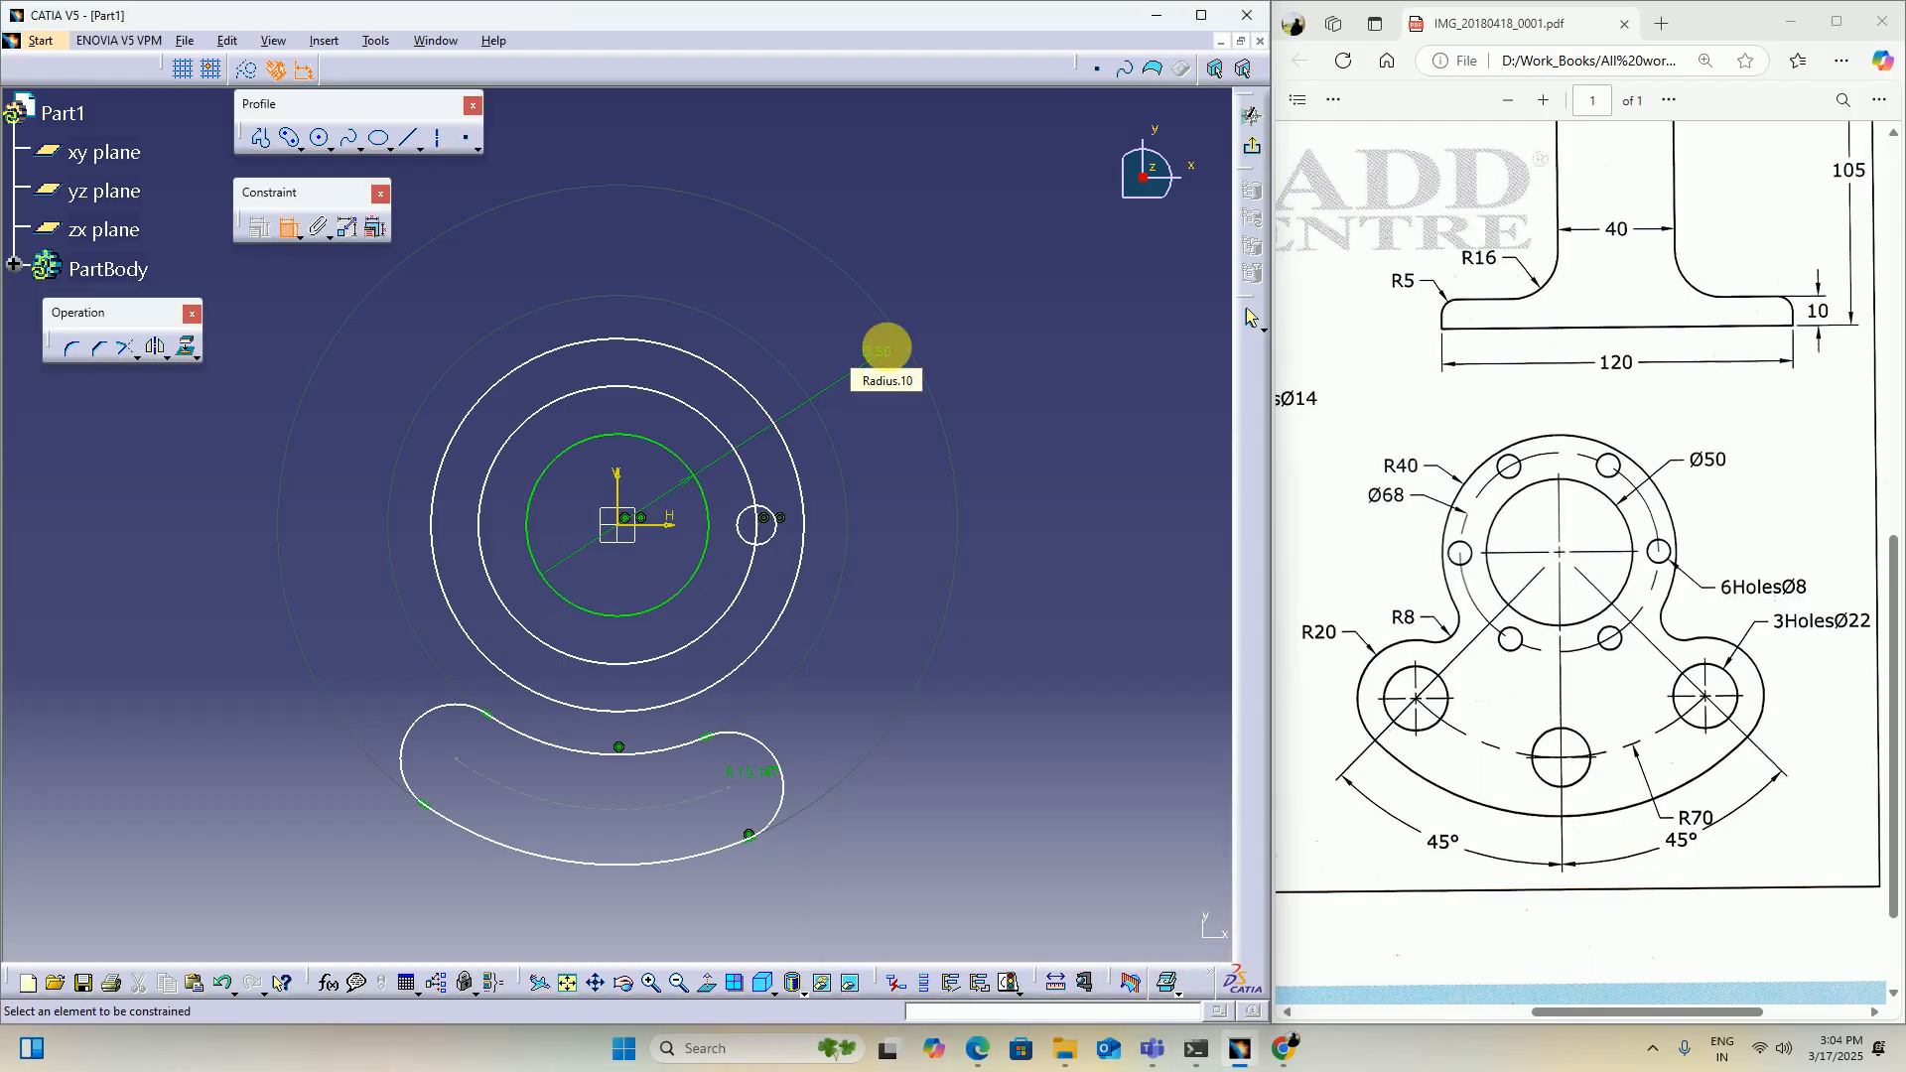
Step: Dimension the middle concentric circle that carries the small hole and set its diameter to 68 mm
click(692, 409)
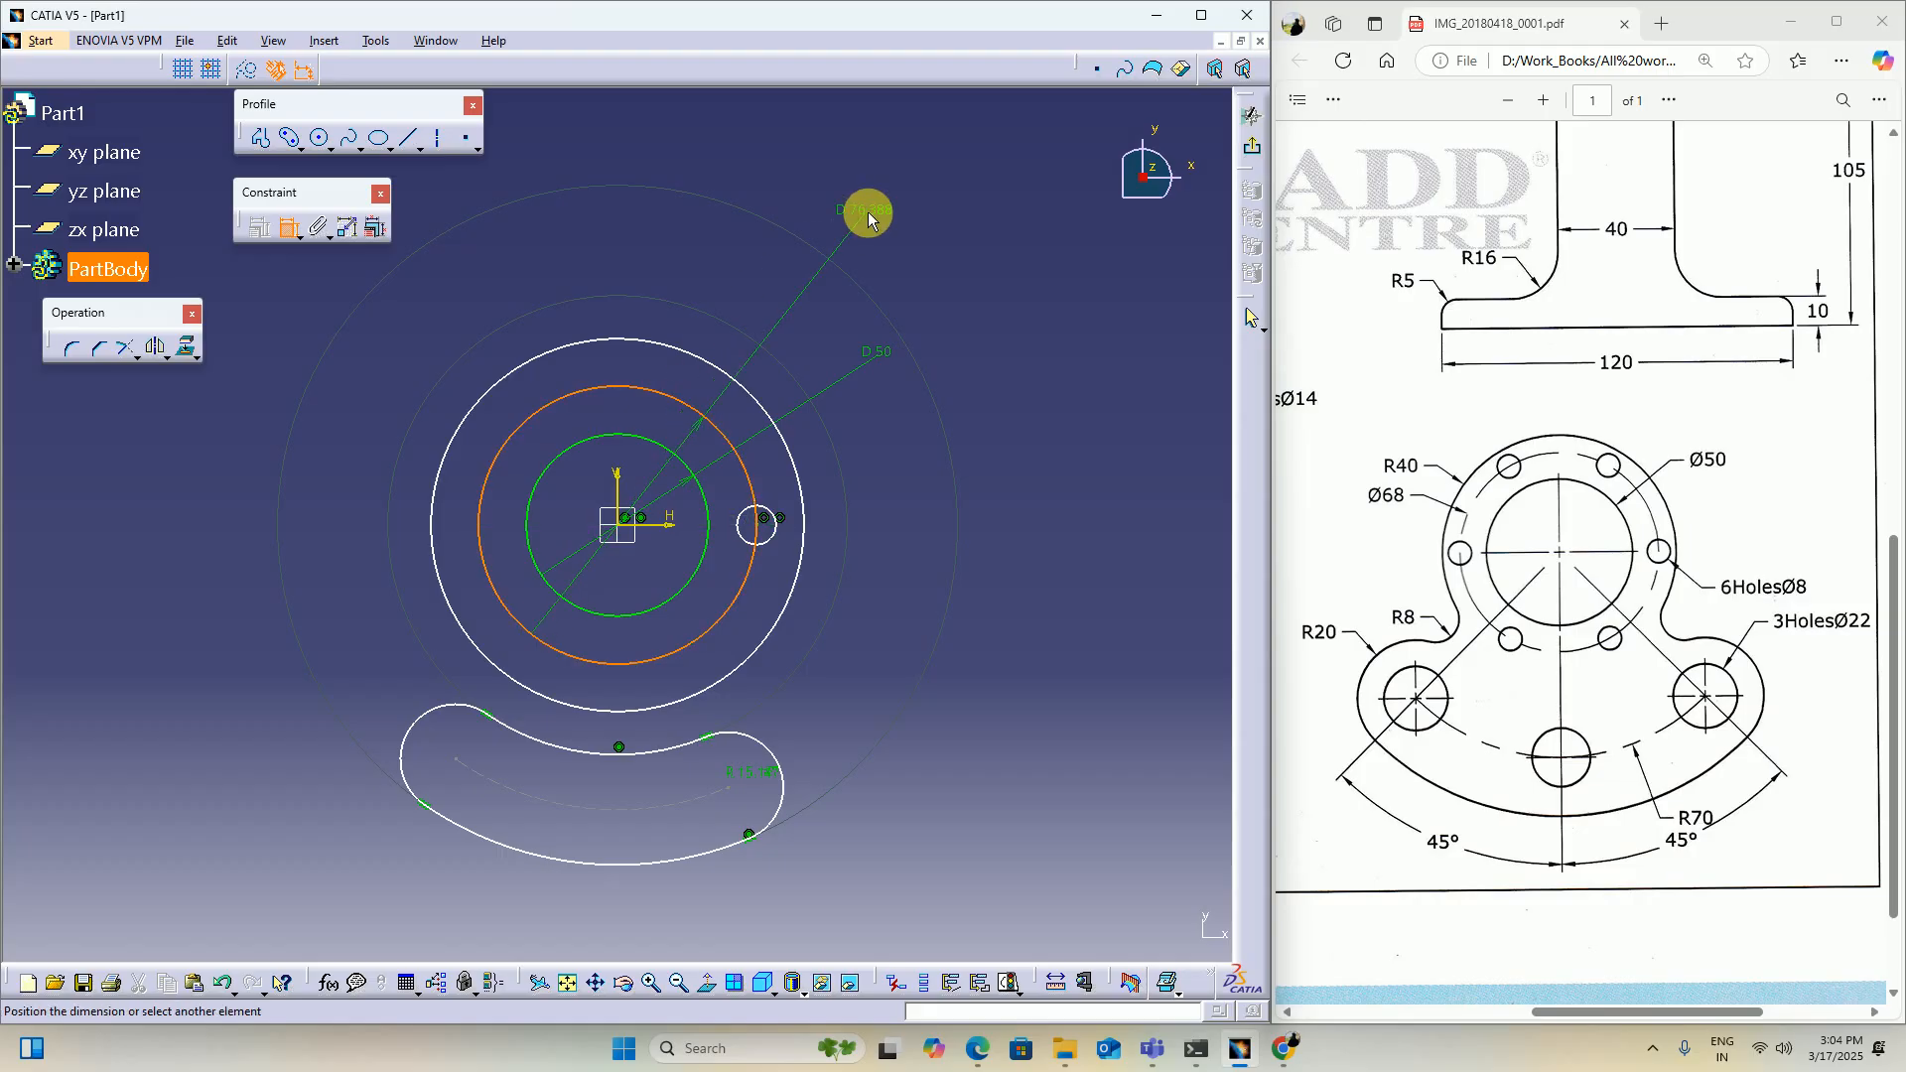
click(881, 204)
double_click(881, 208)
text(5)
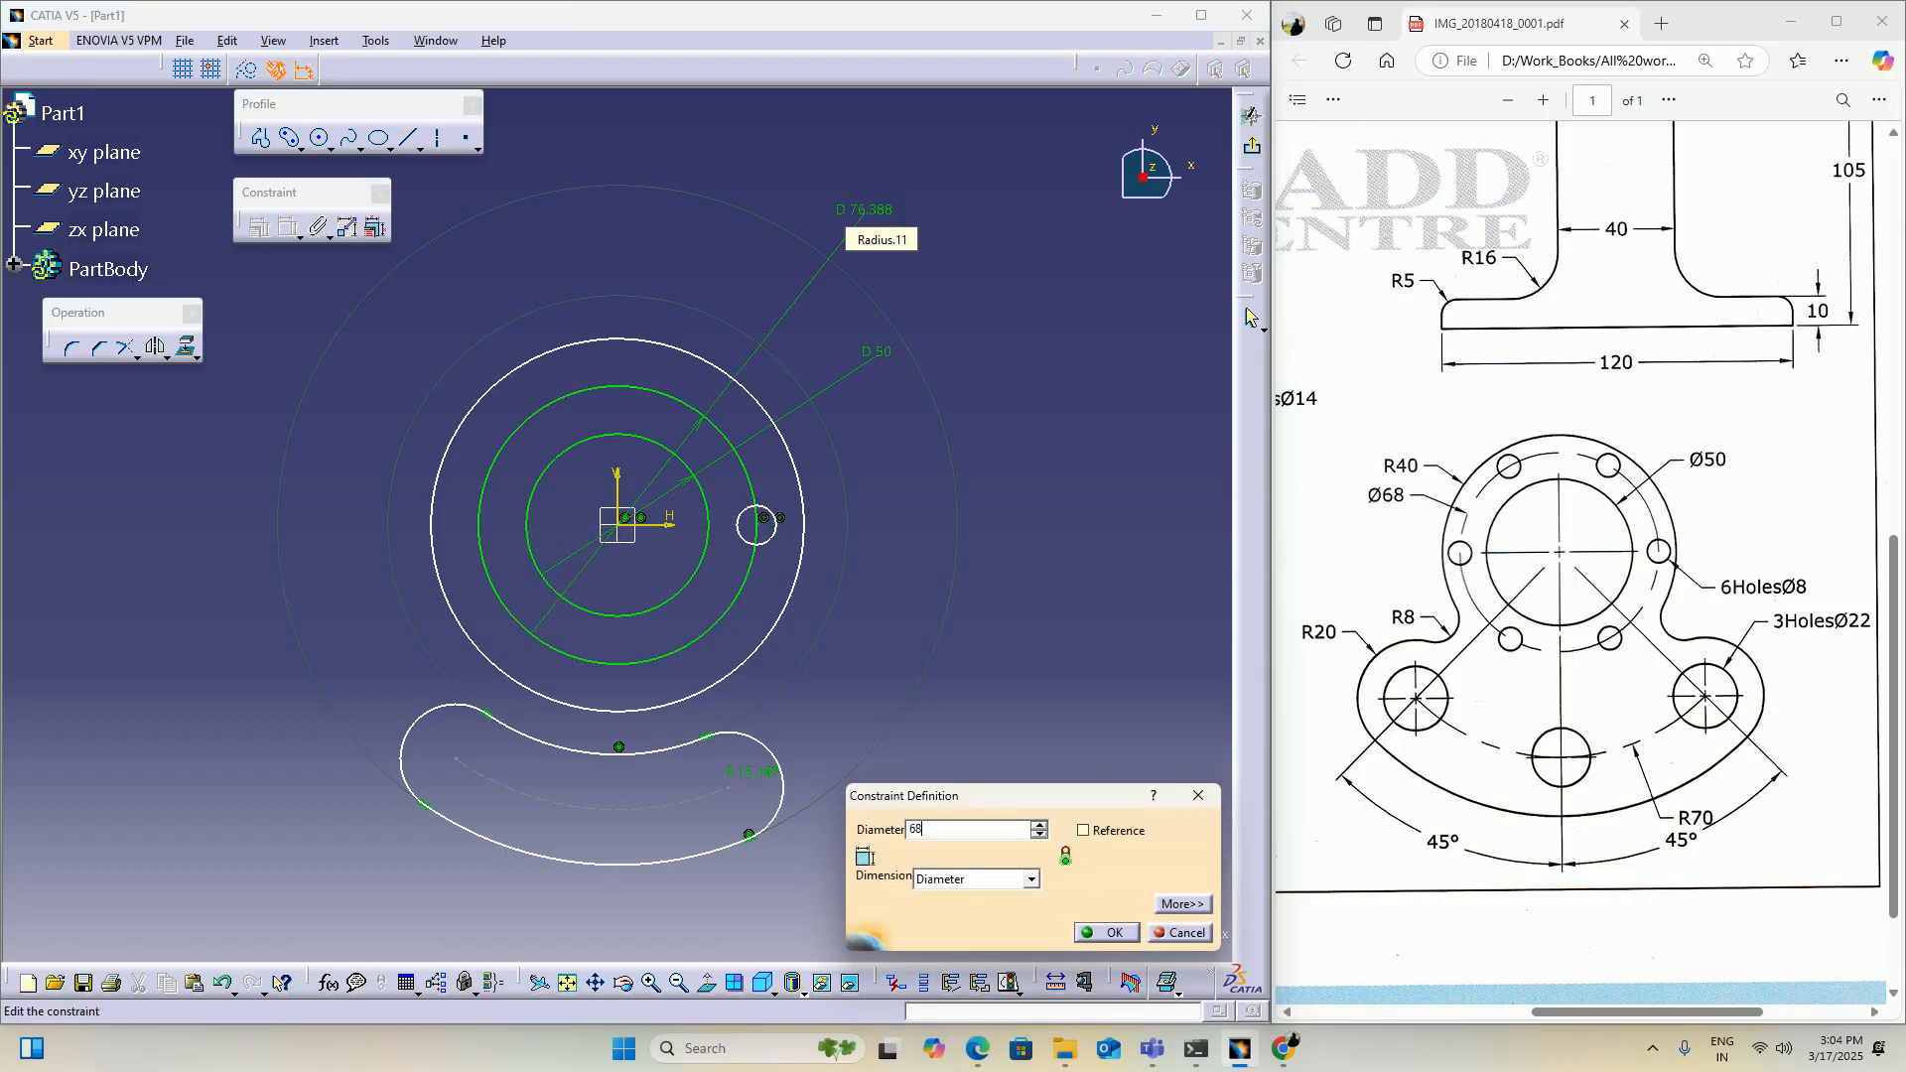
key(Return)
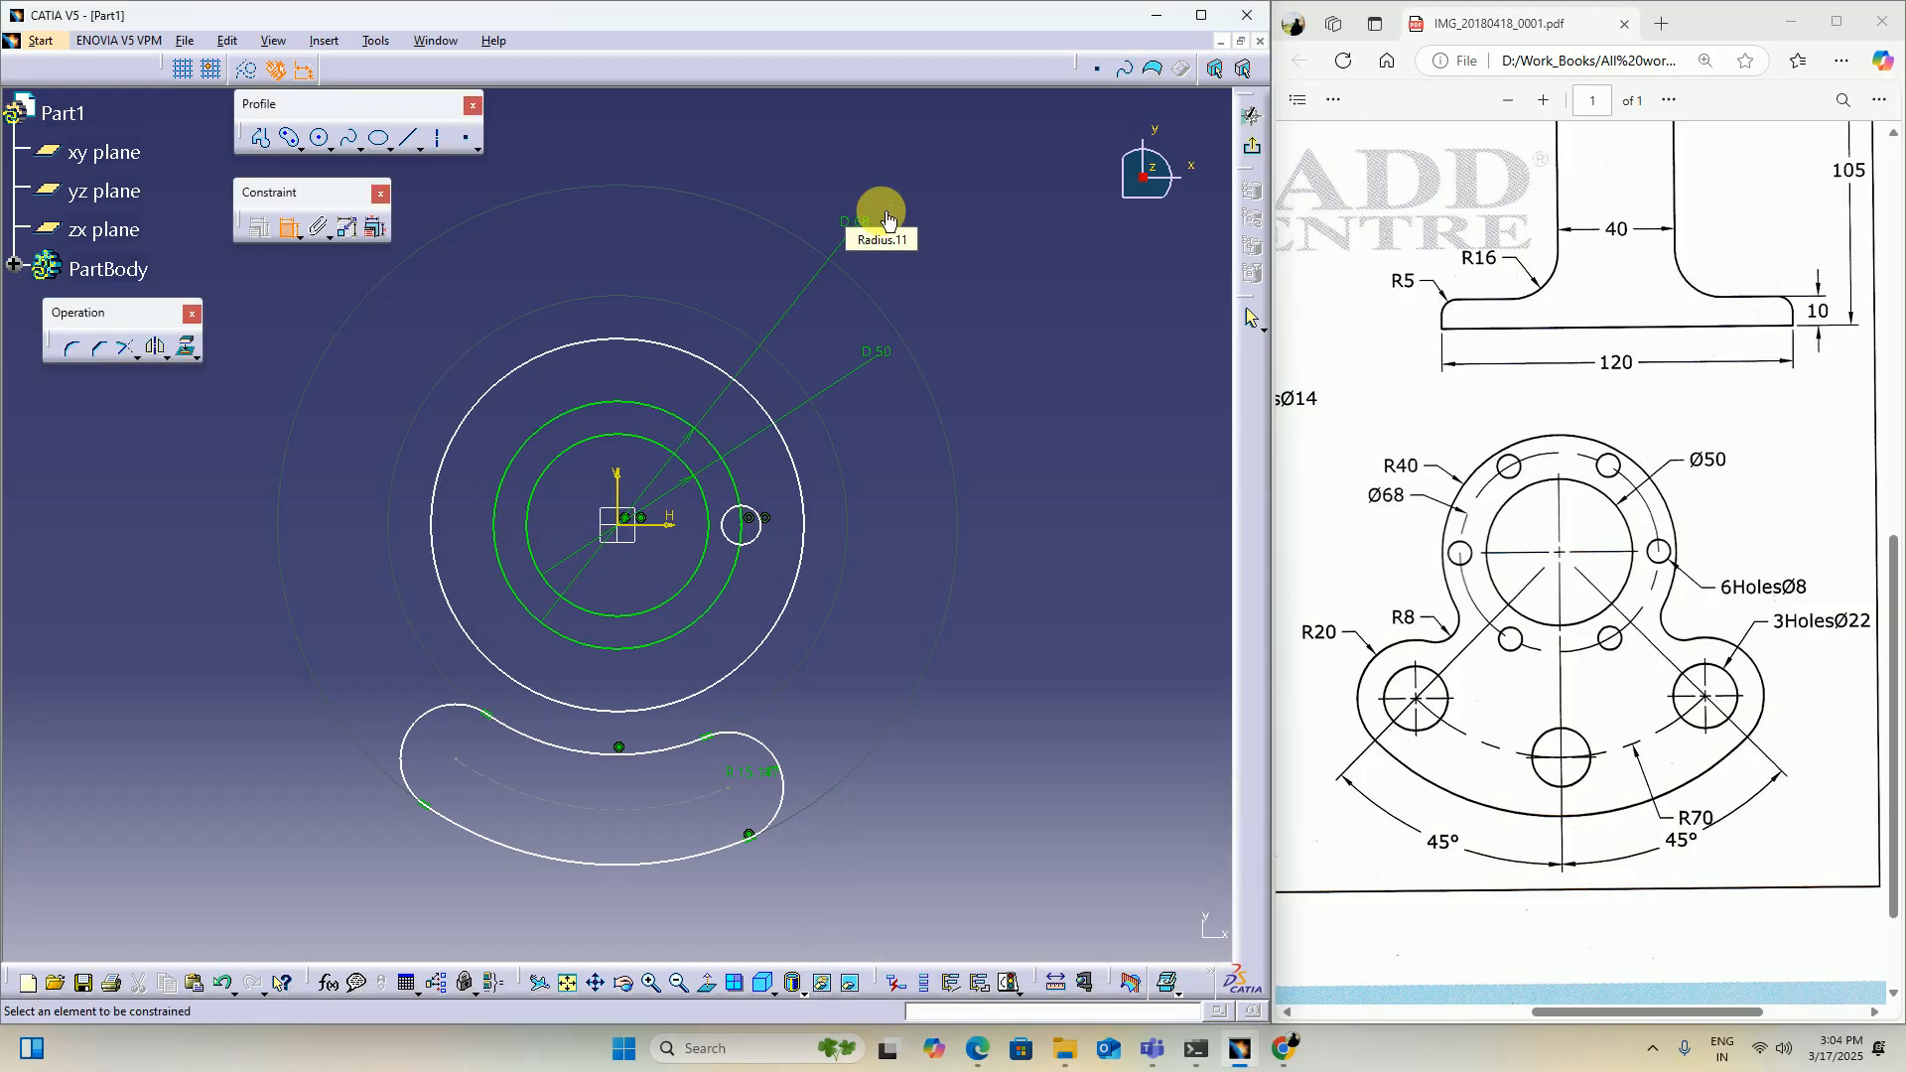
Step: Dimension the outermost of the three concentric circles and set its diameter to 80 mm
click(770, 407)
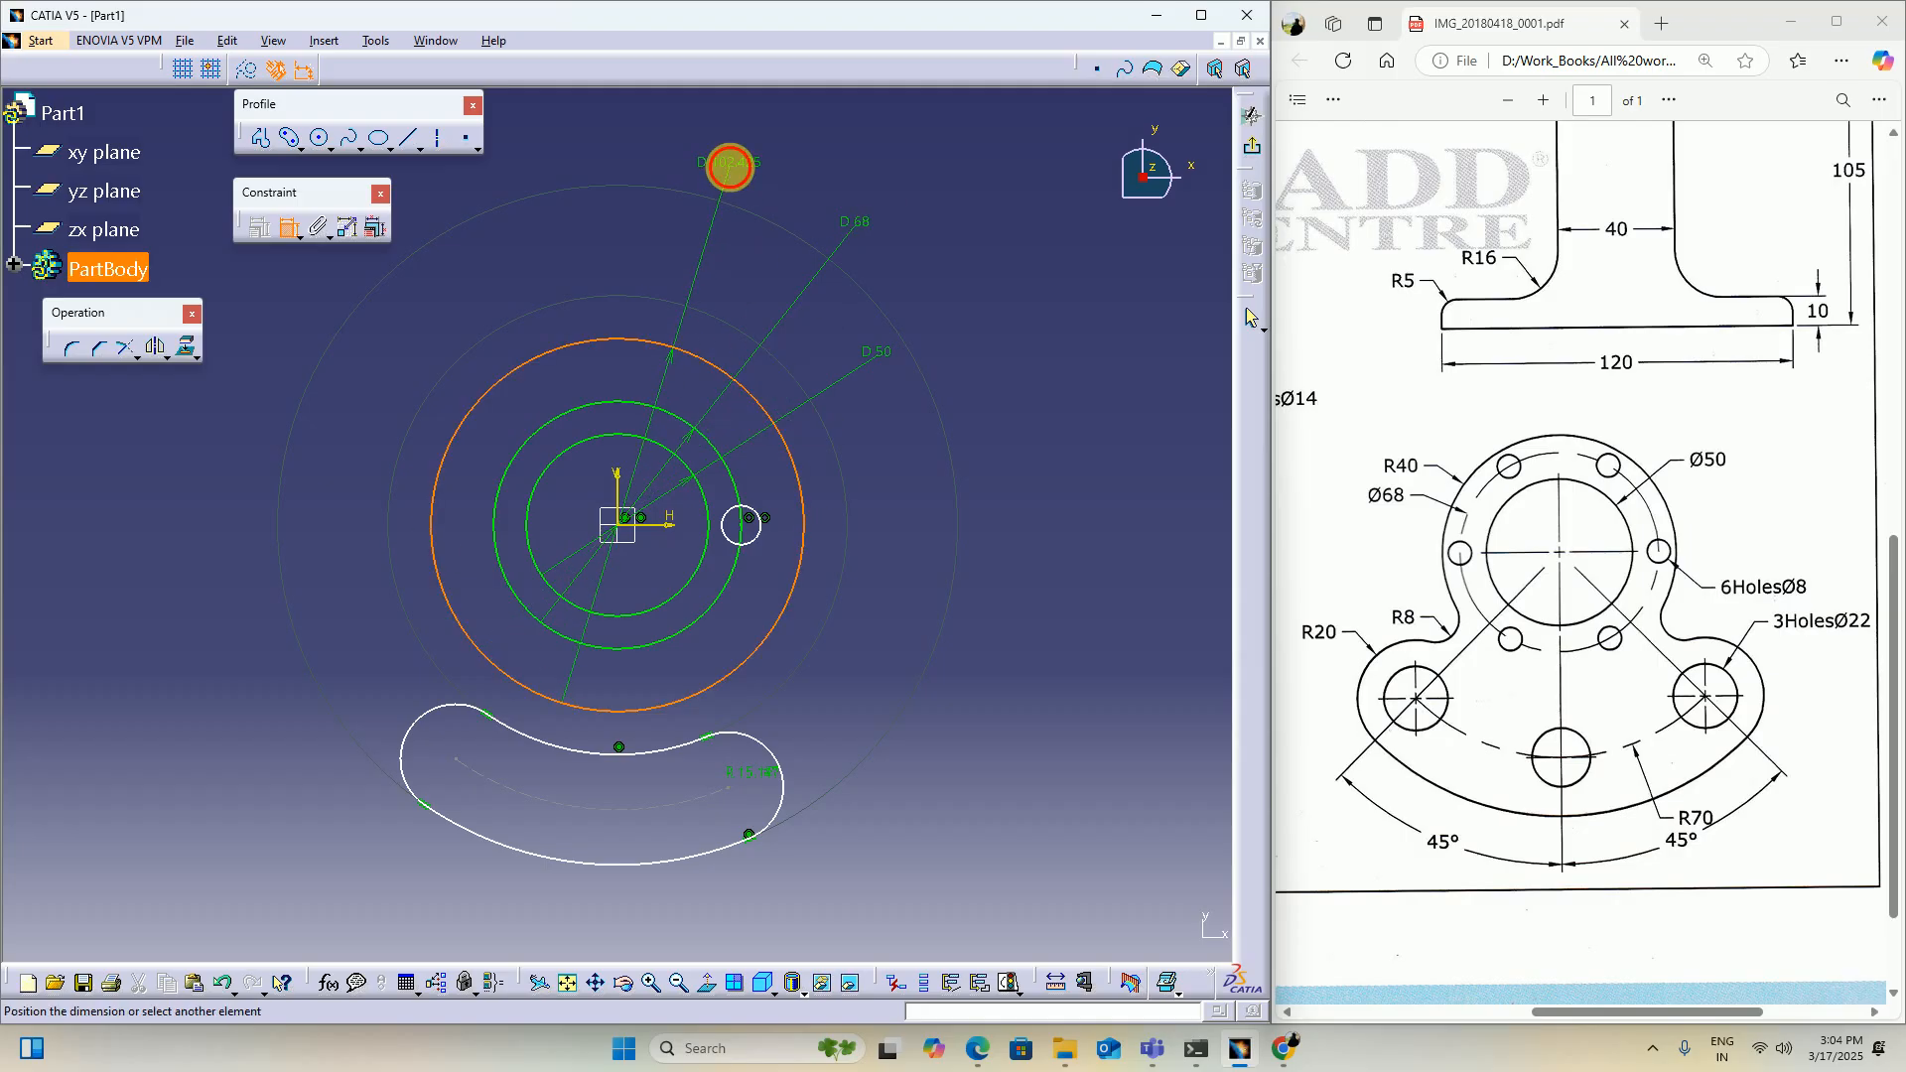
click(741, 166)
double_click(749, 169)
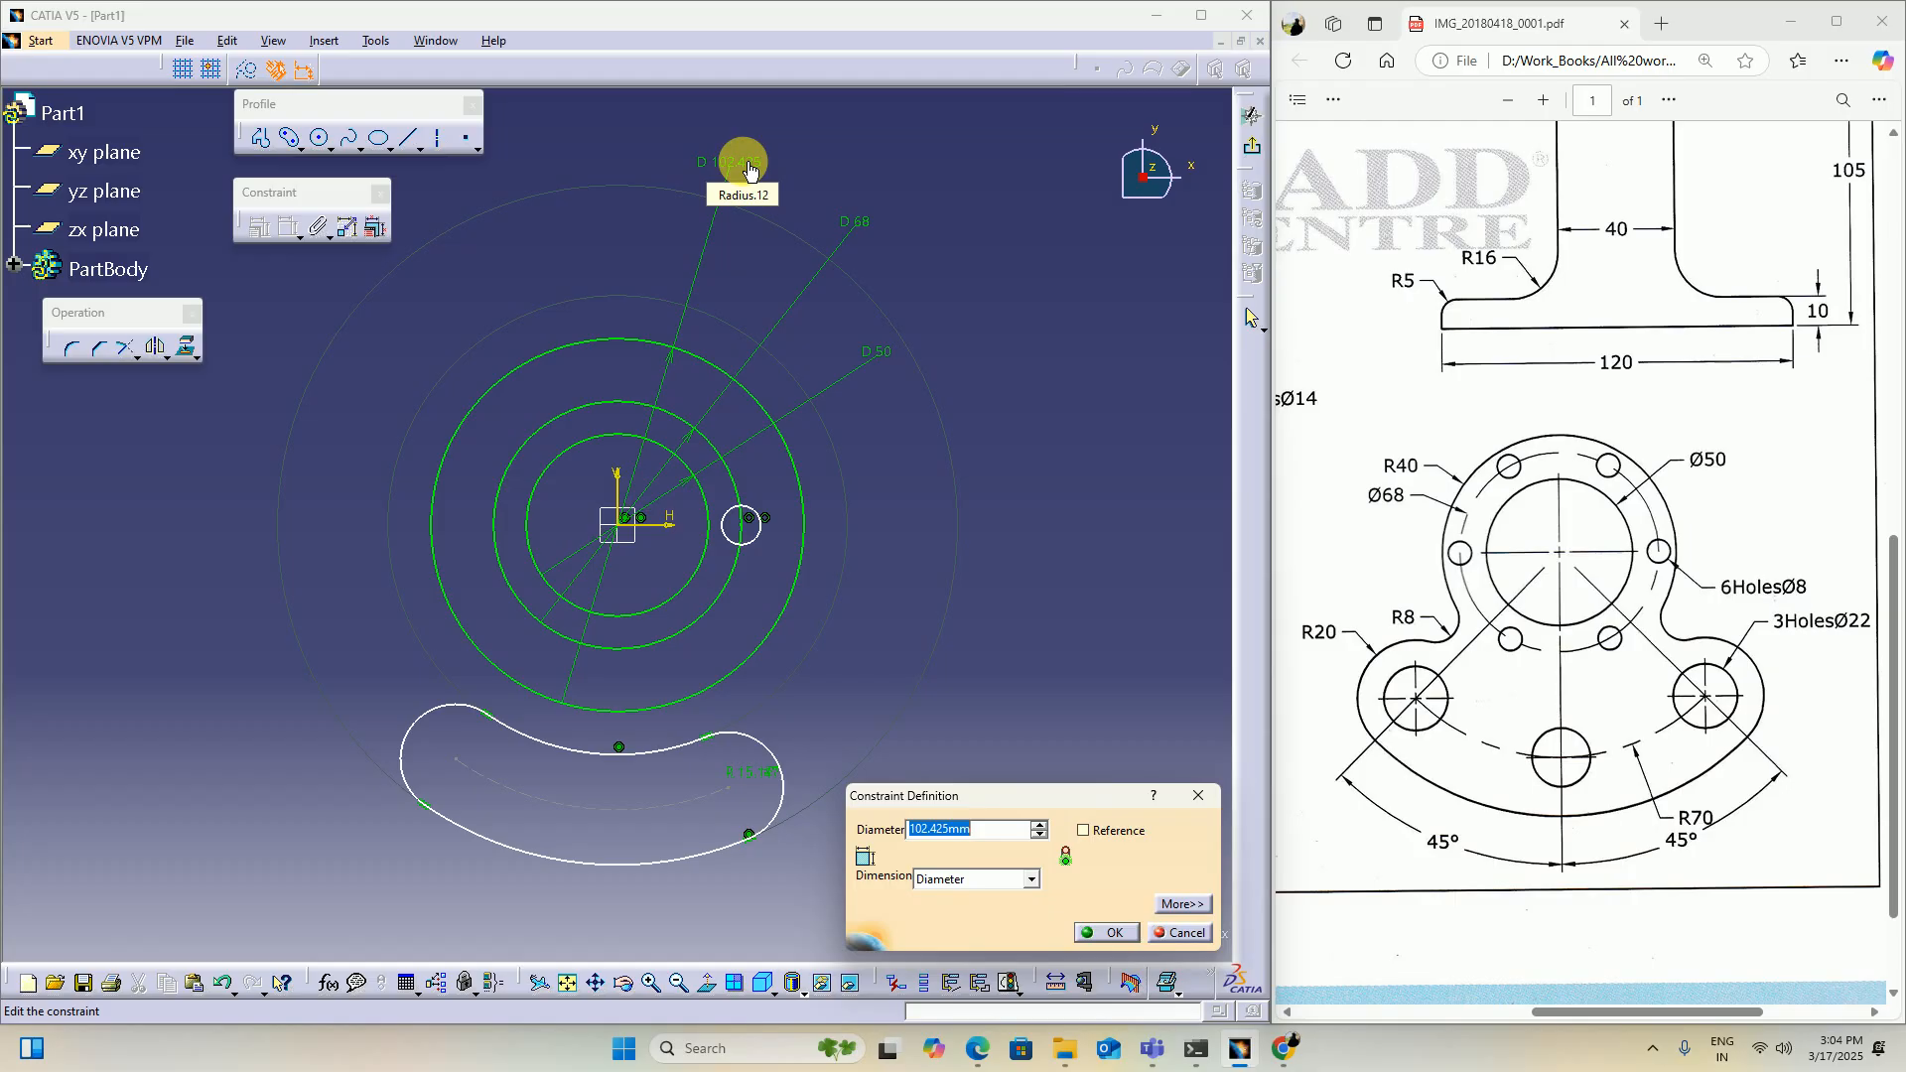
text(10)
key(Return)
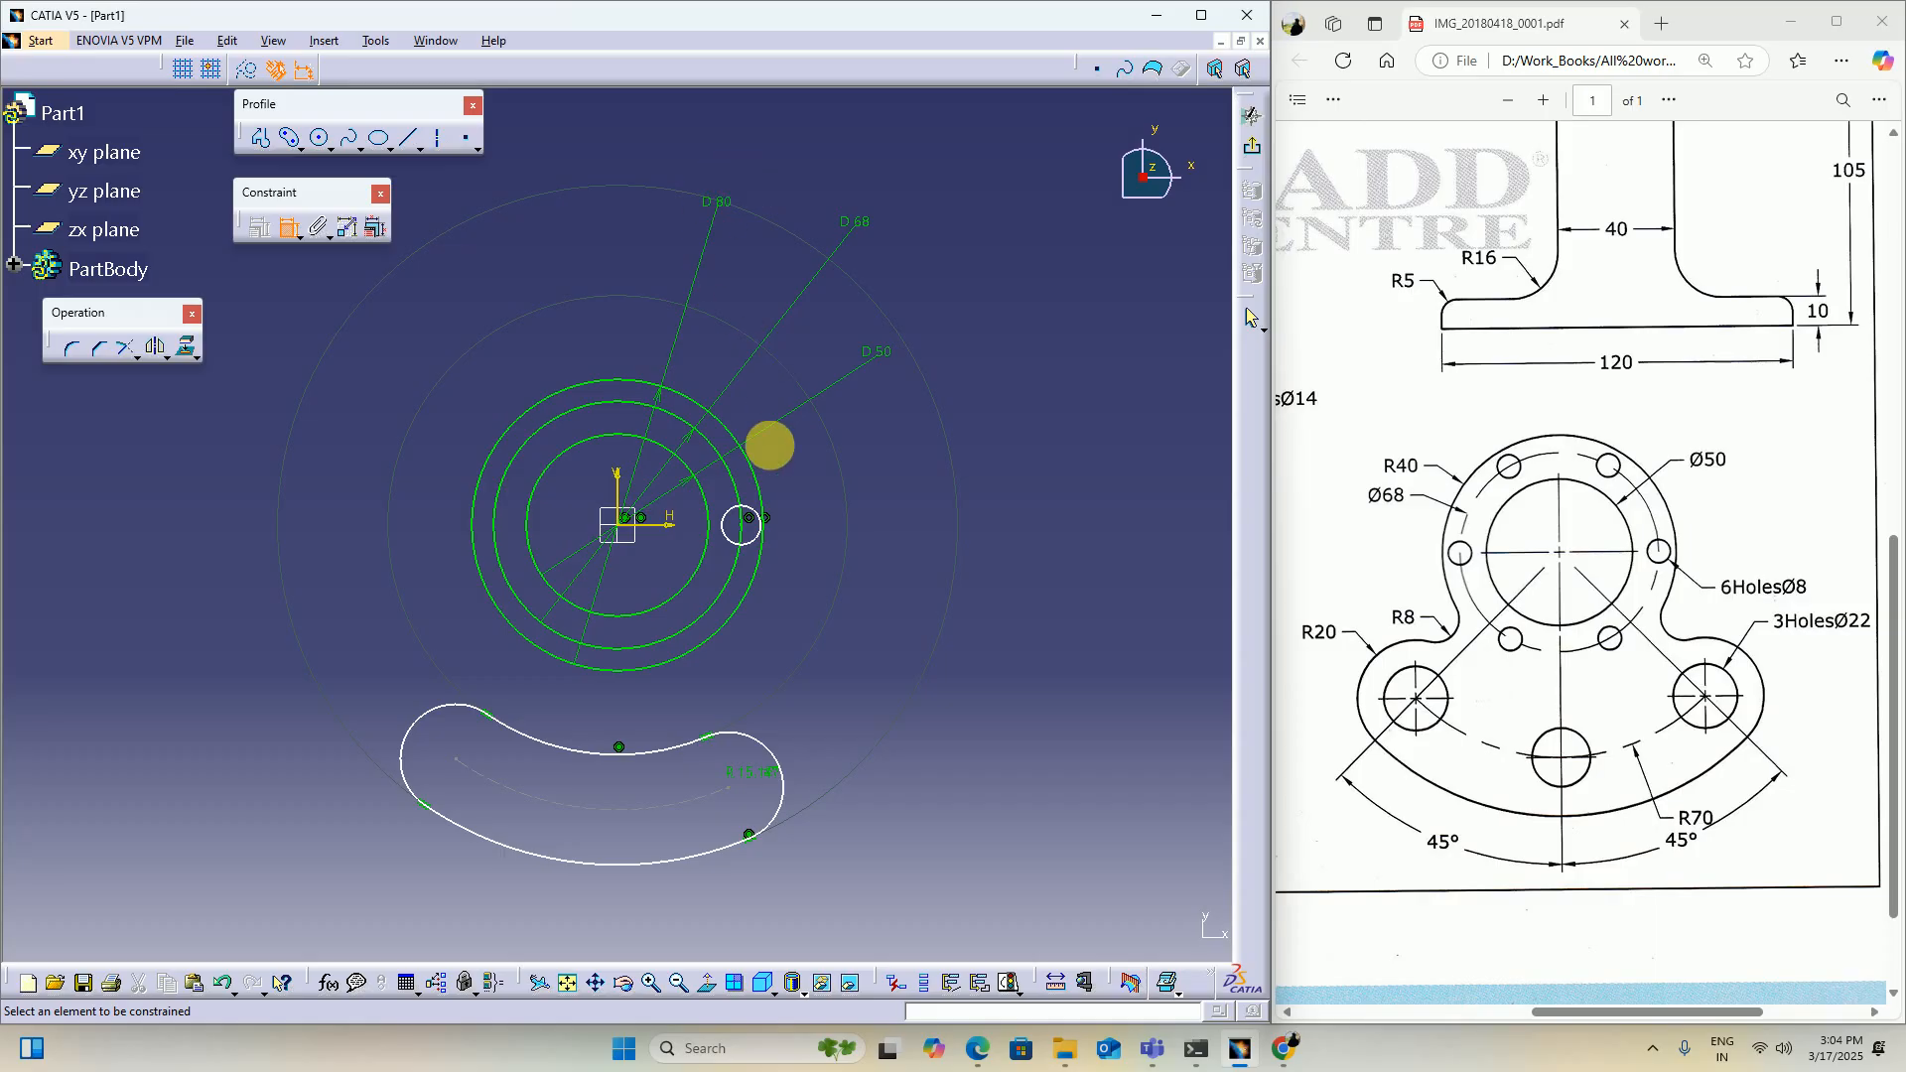
Step: Dimension the small hole circle on the horizontal axis and set its diameter to 8 mm
click(736, 509)
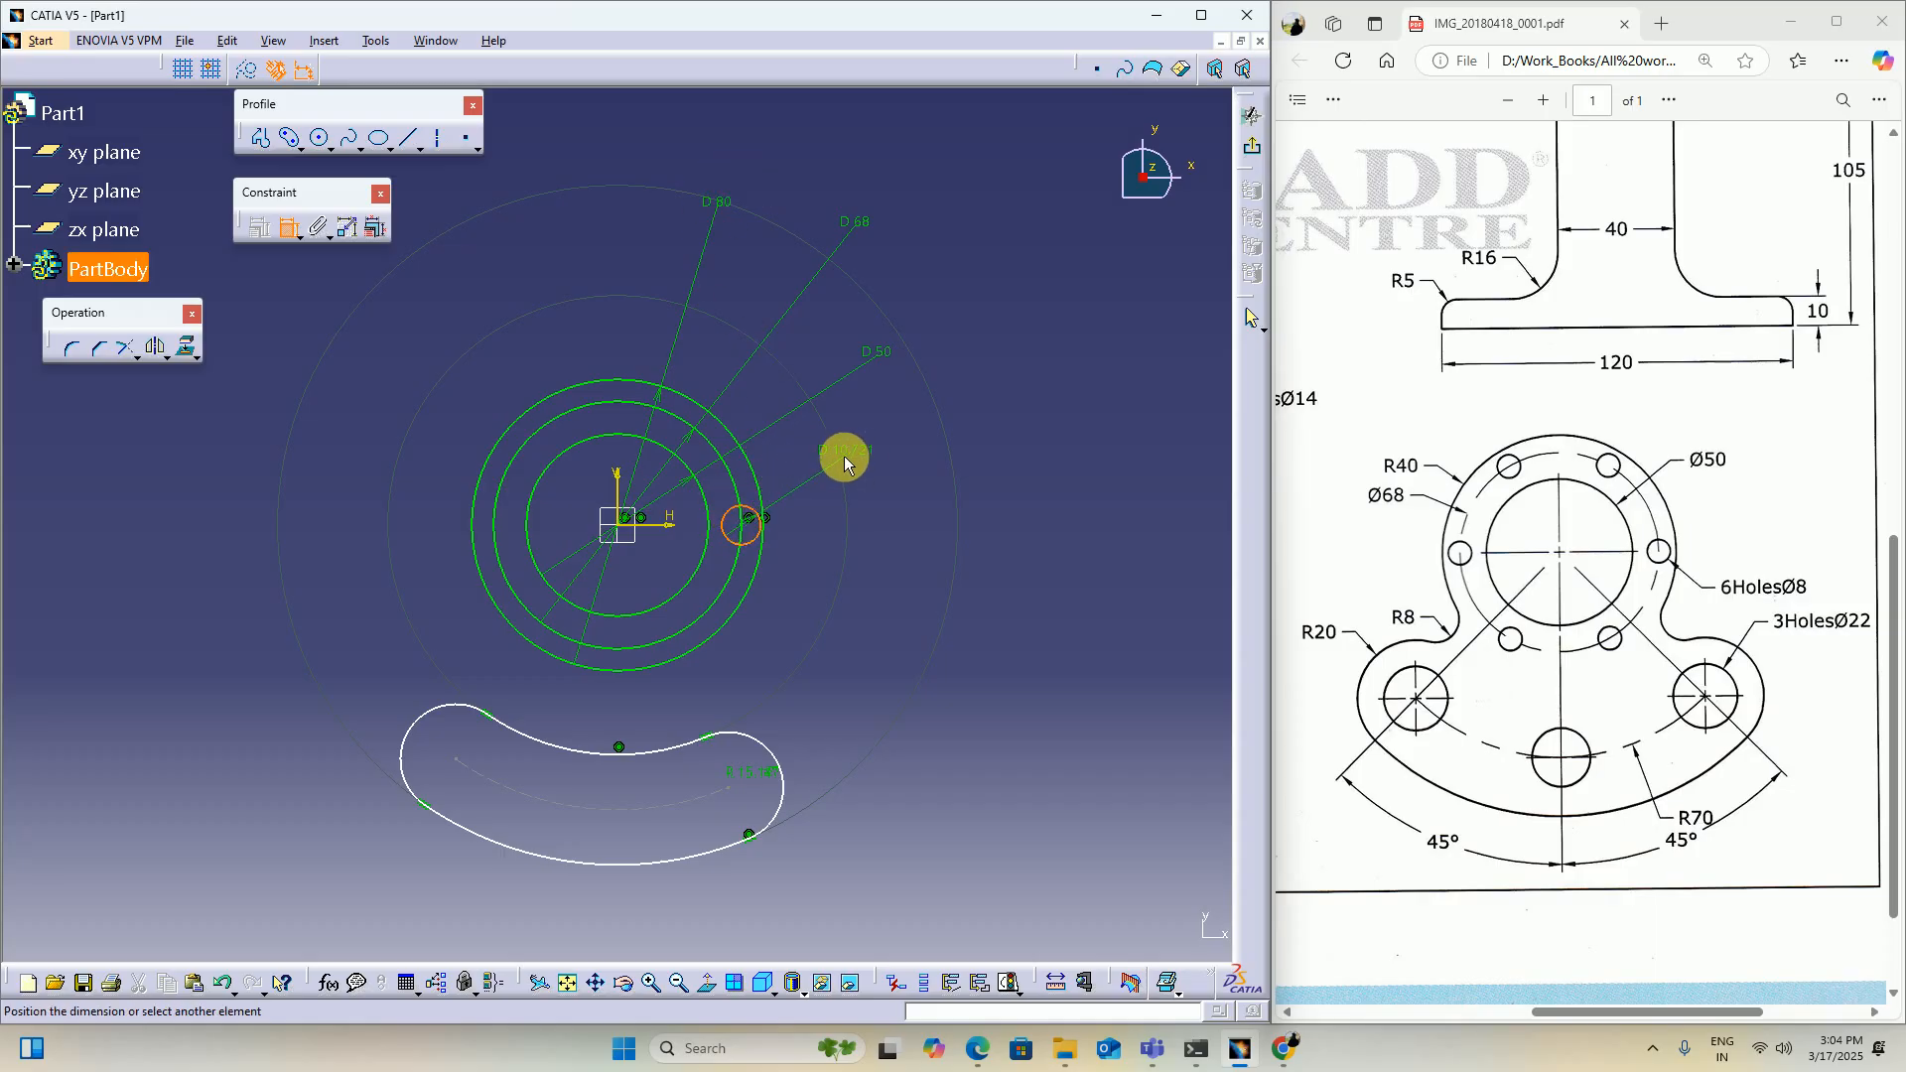
click(845, 457)
double_click(853, 456)
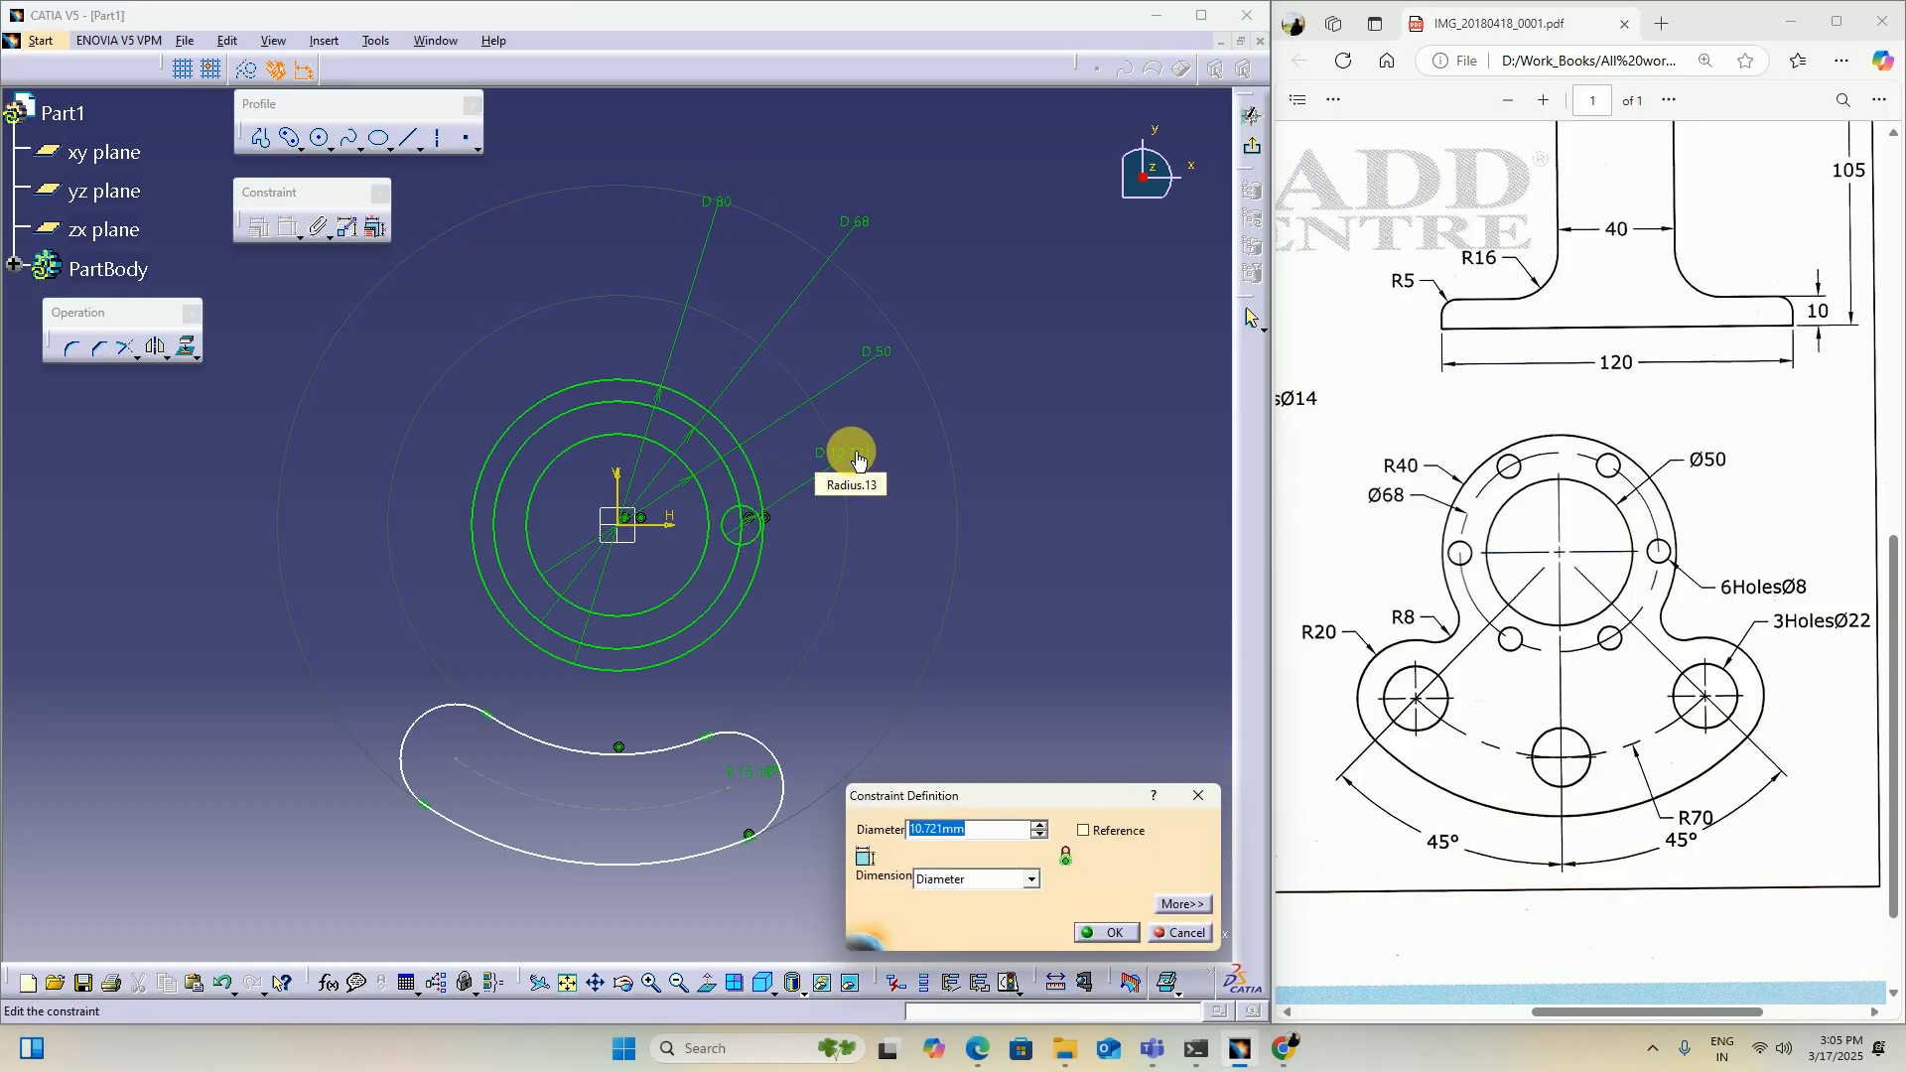
text(8)
key(Return)
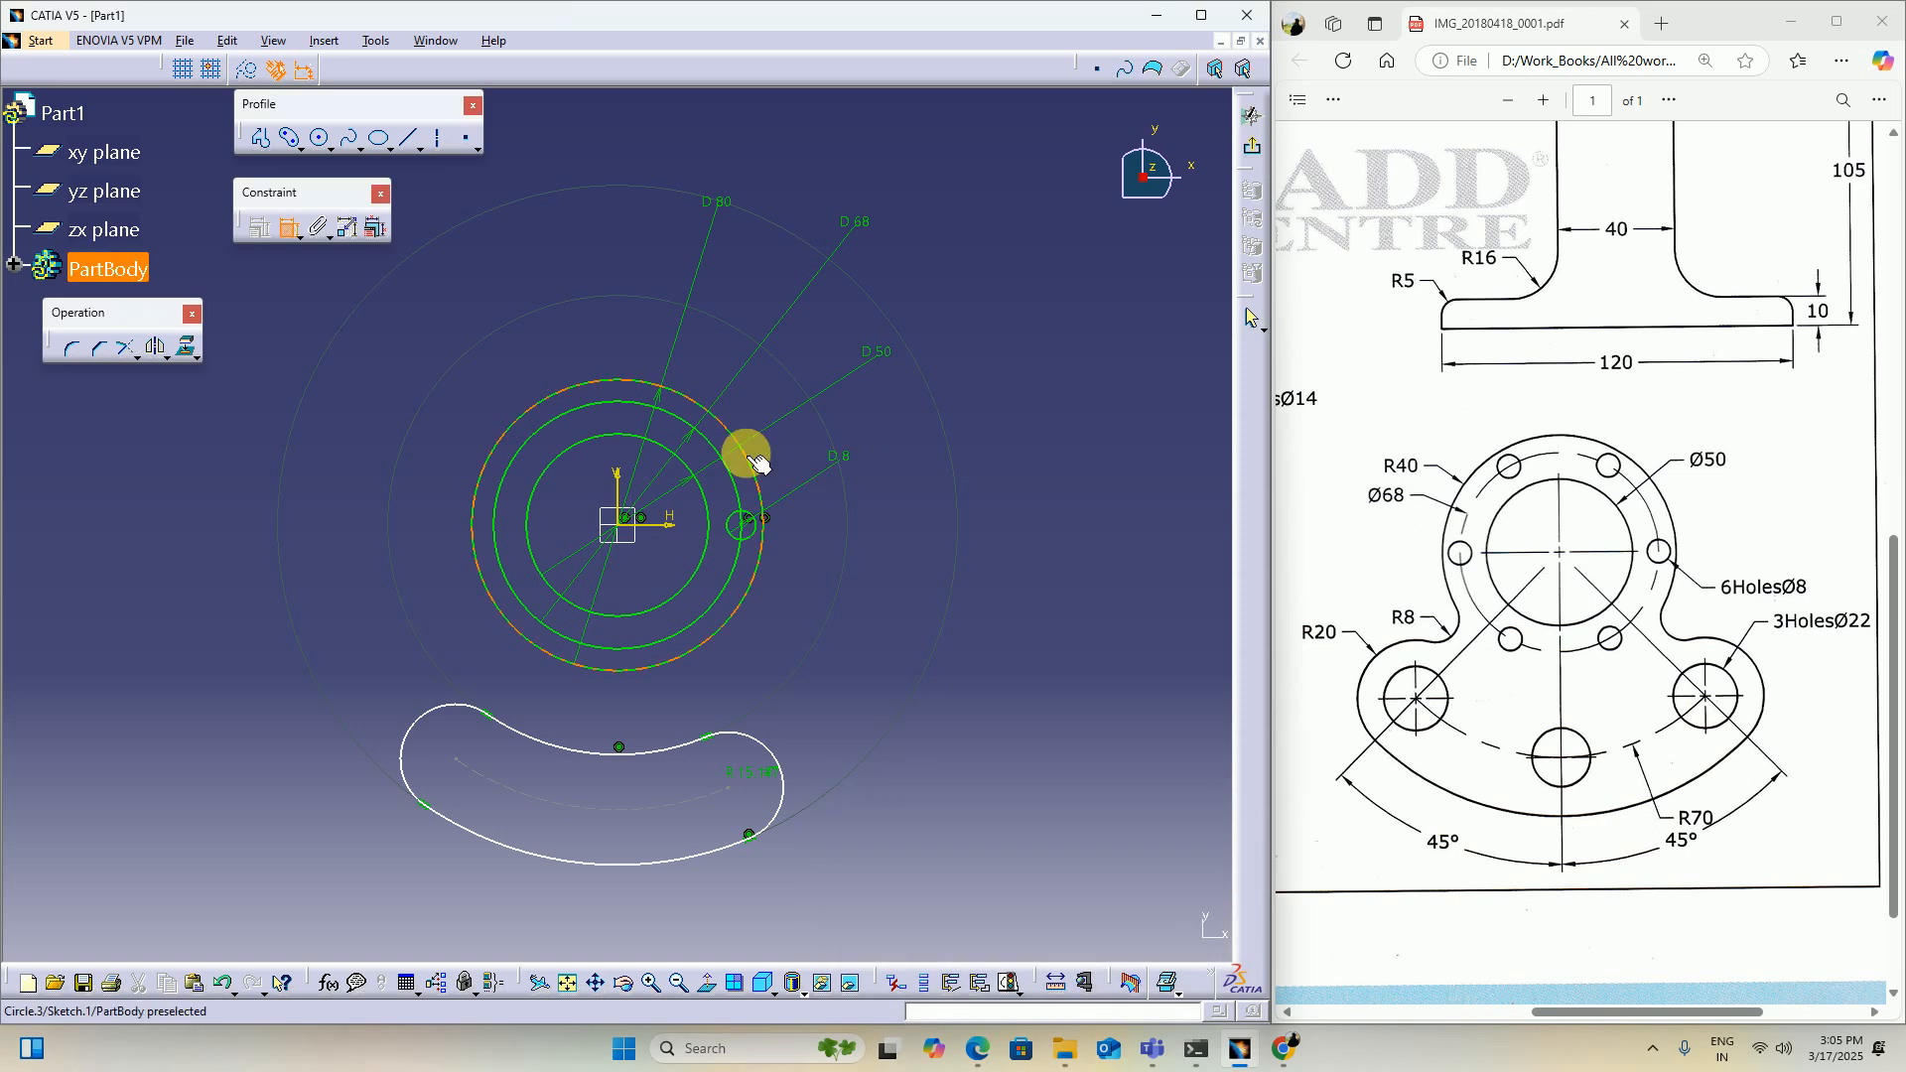
Step: Set the end radius of the curved elongated hole below the circles to 20 mm
click(752, 781)
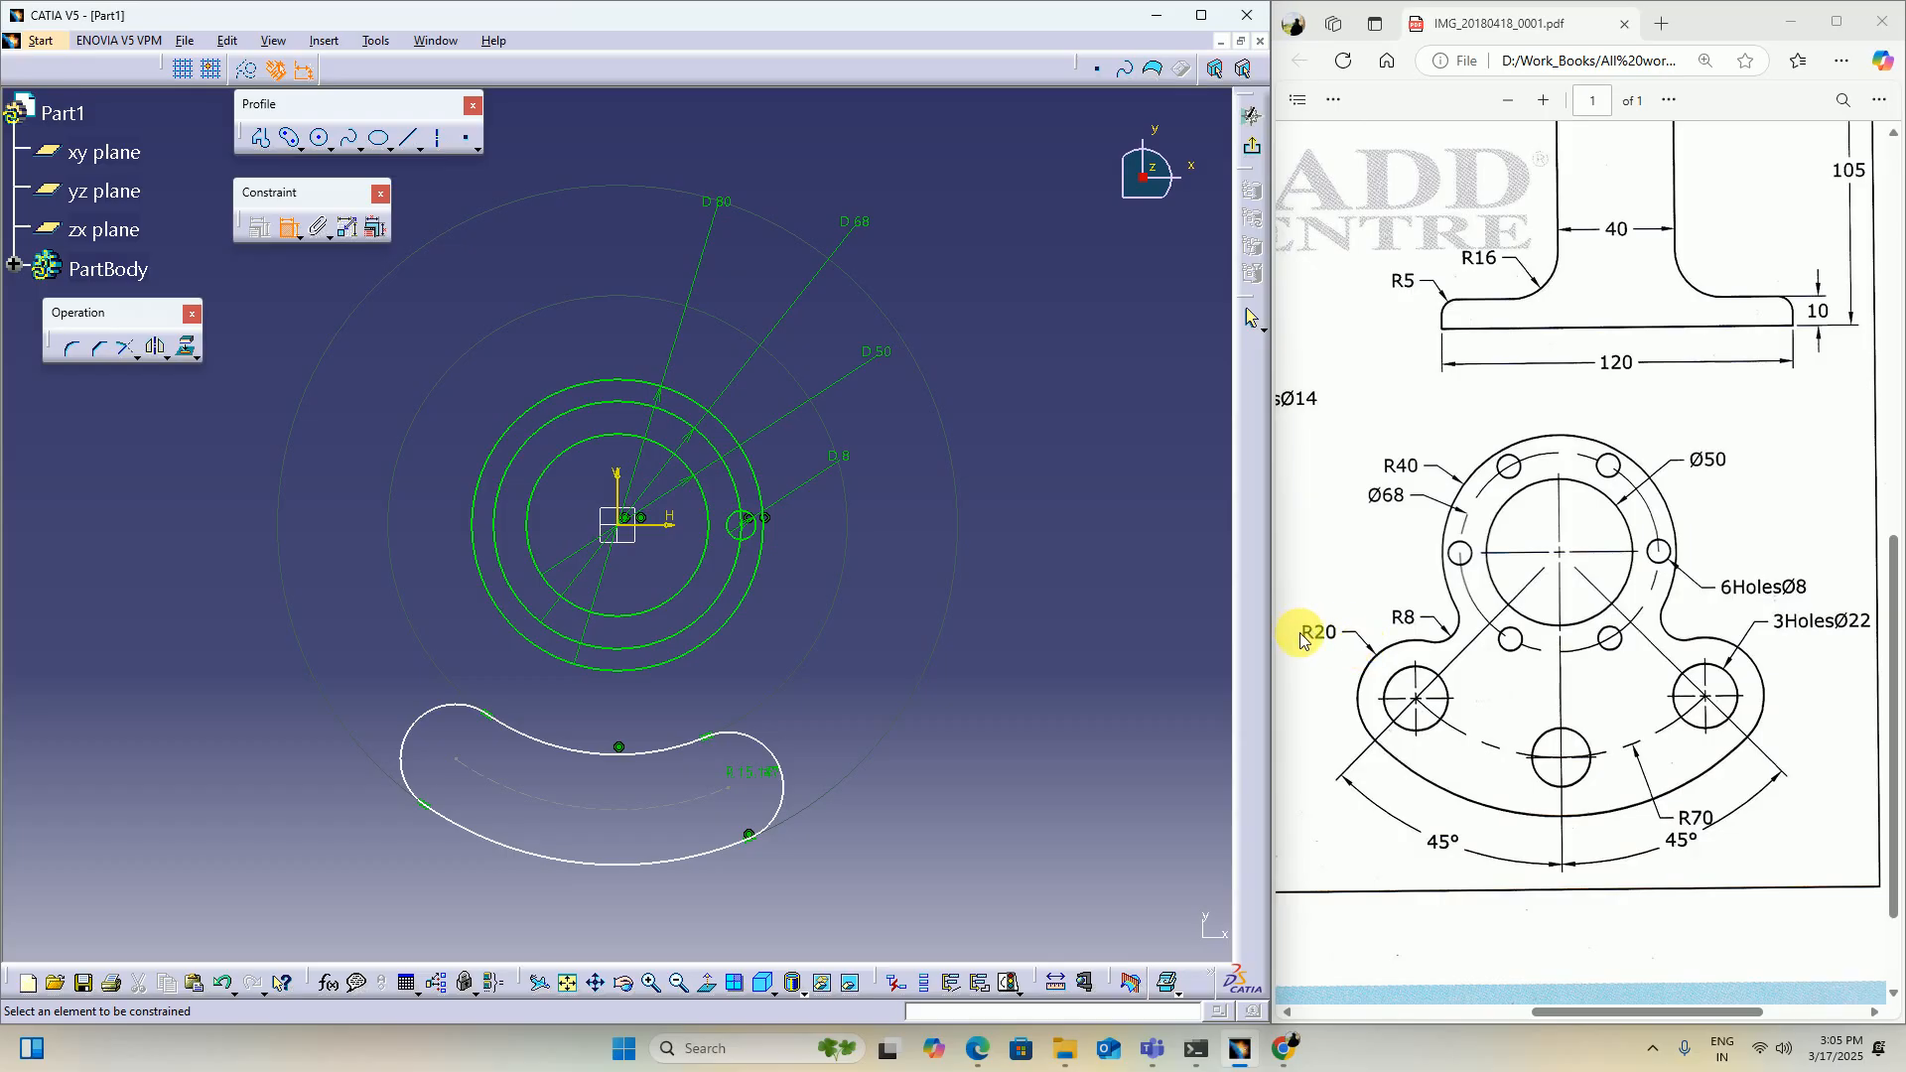
double_click(739, 773)
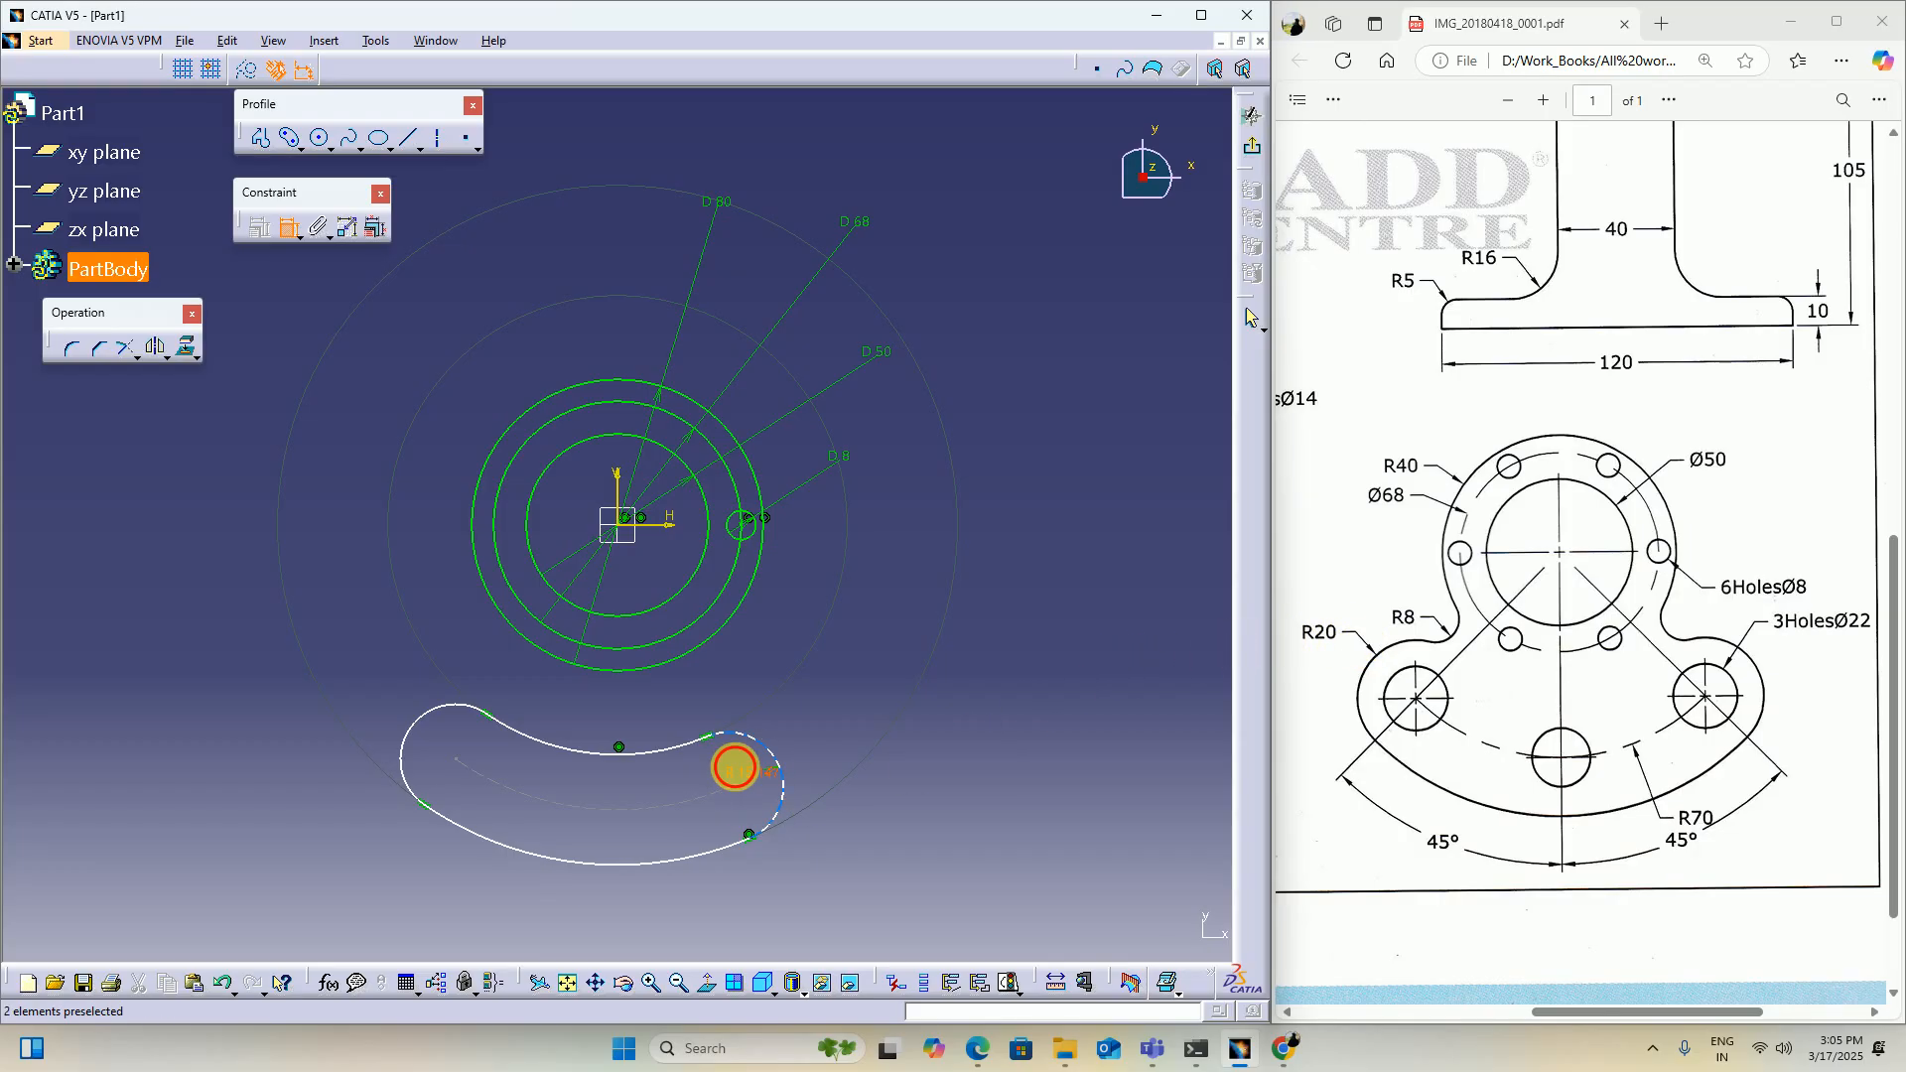
text(20)
key(Return)
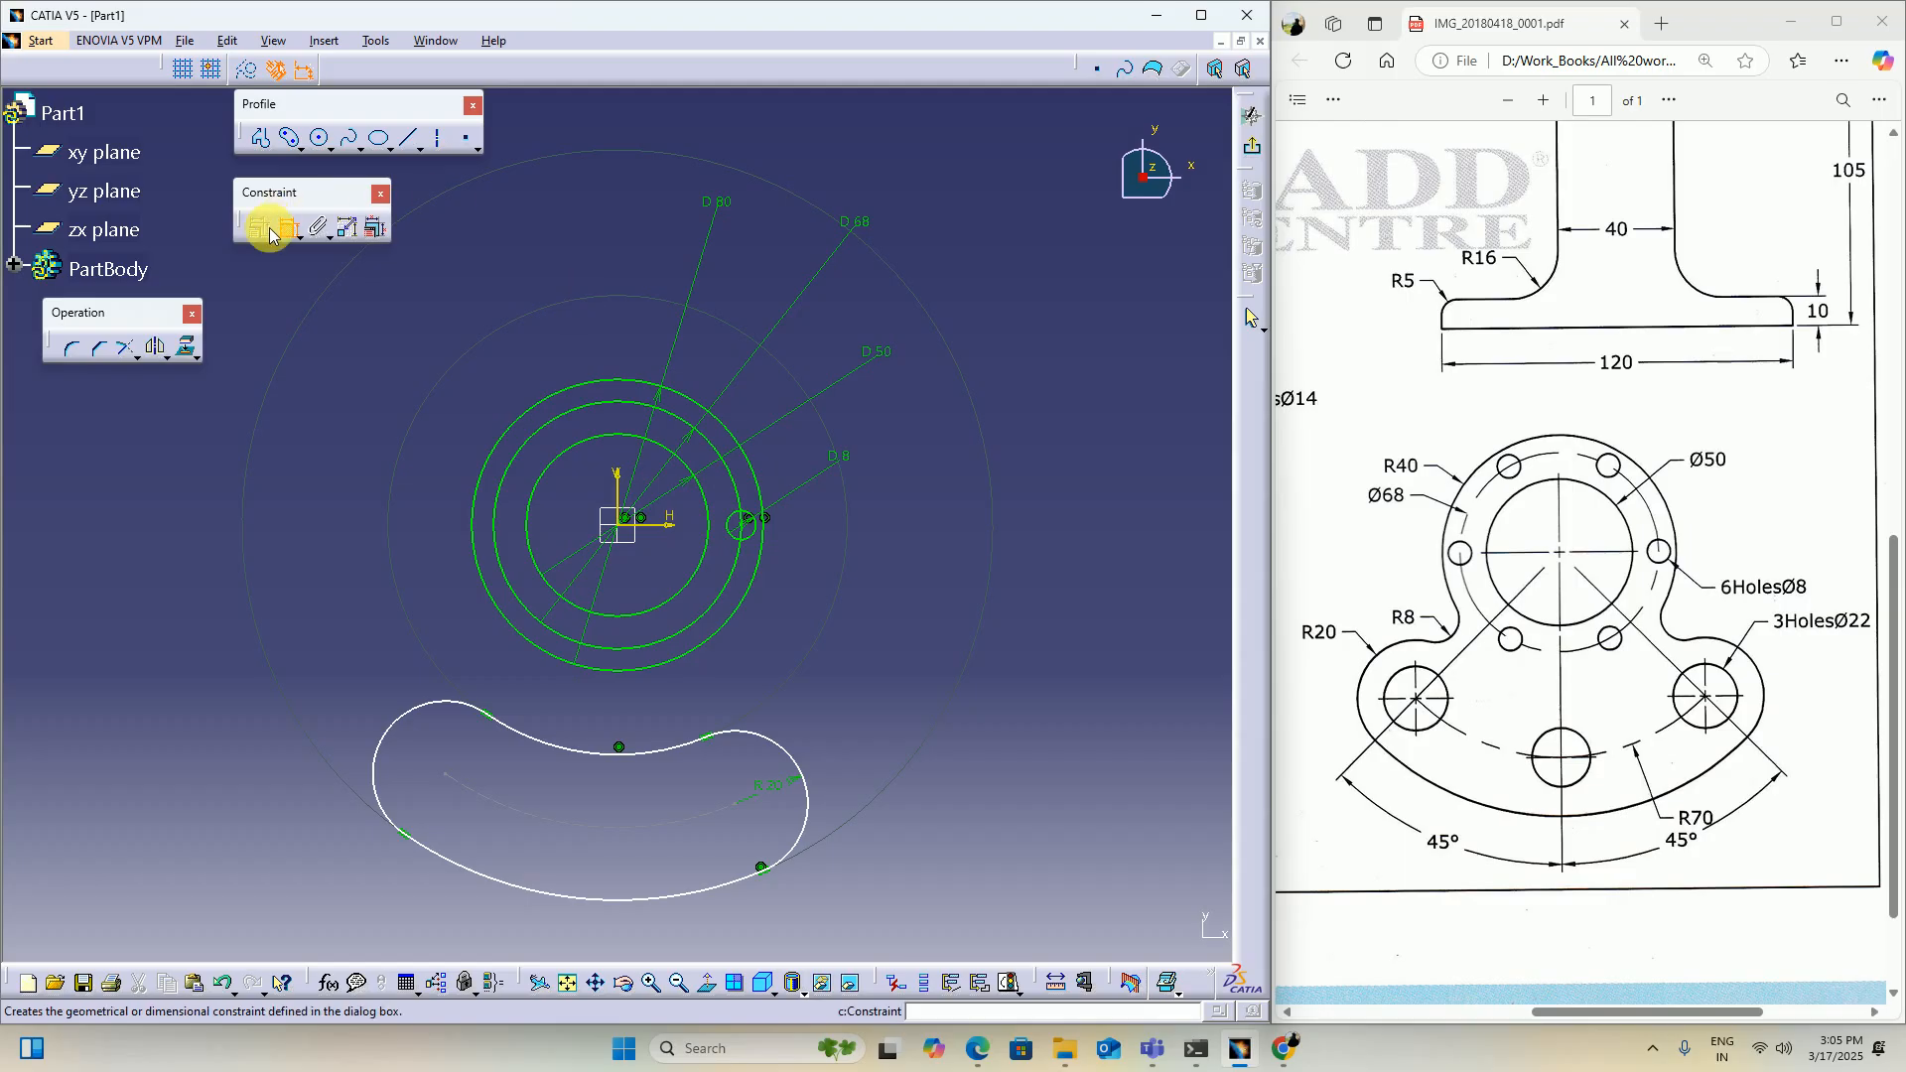
Step: Draw two axis lines joining the origin to the left and right end-arc centres of the elongated hole
click(441, 147)
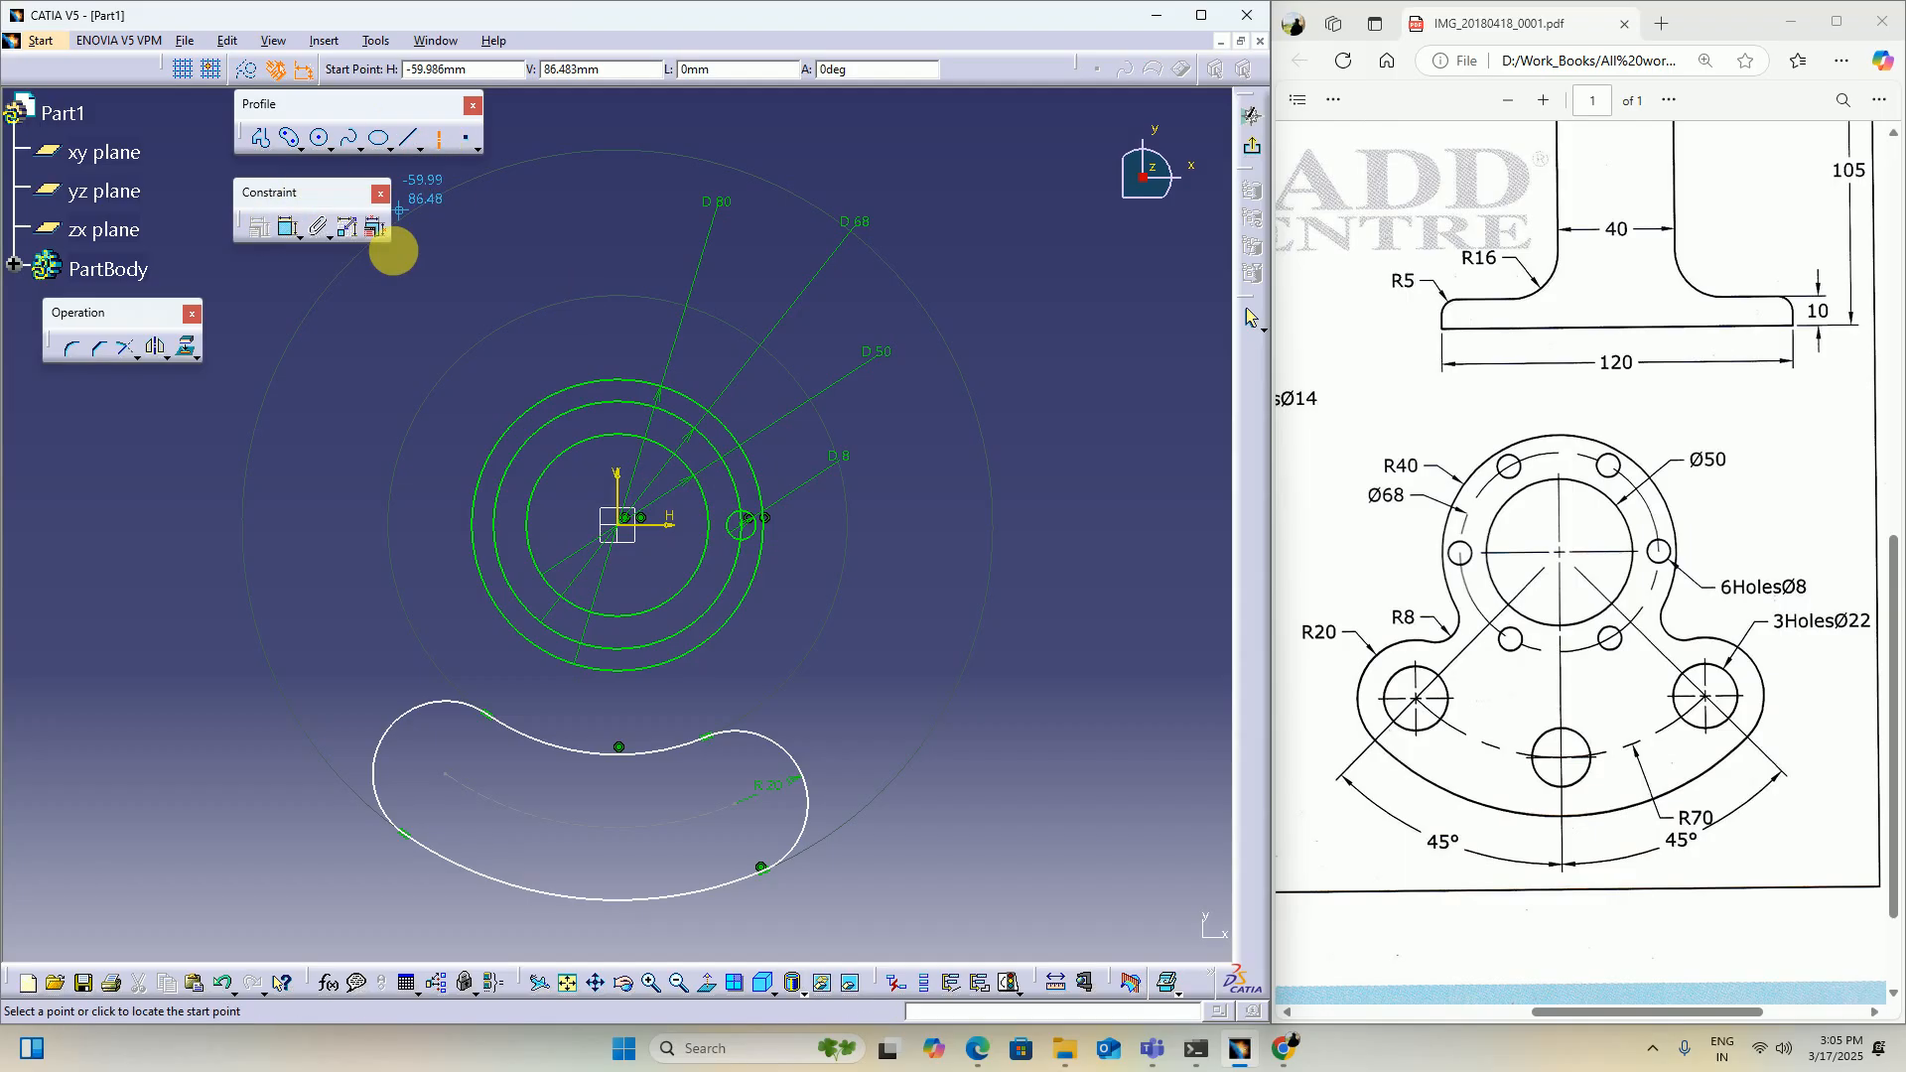
click(447, 774)
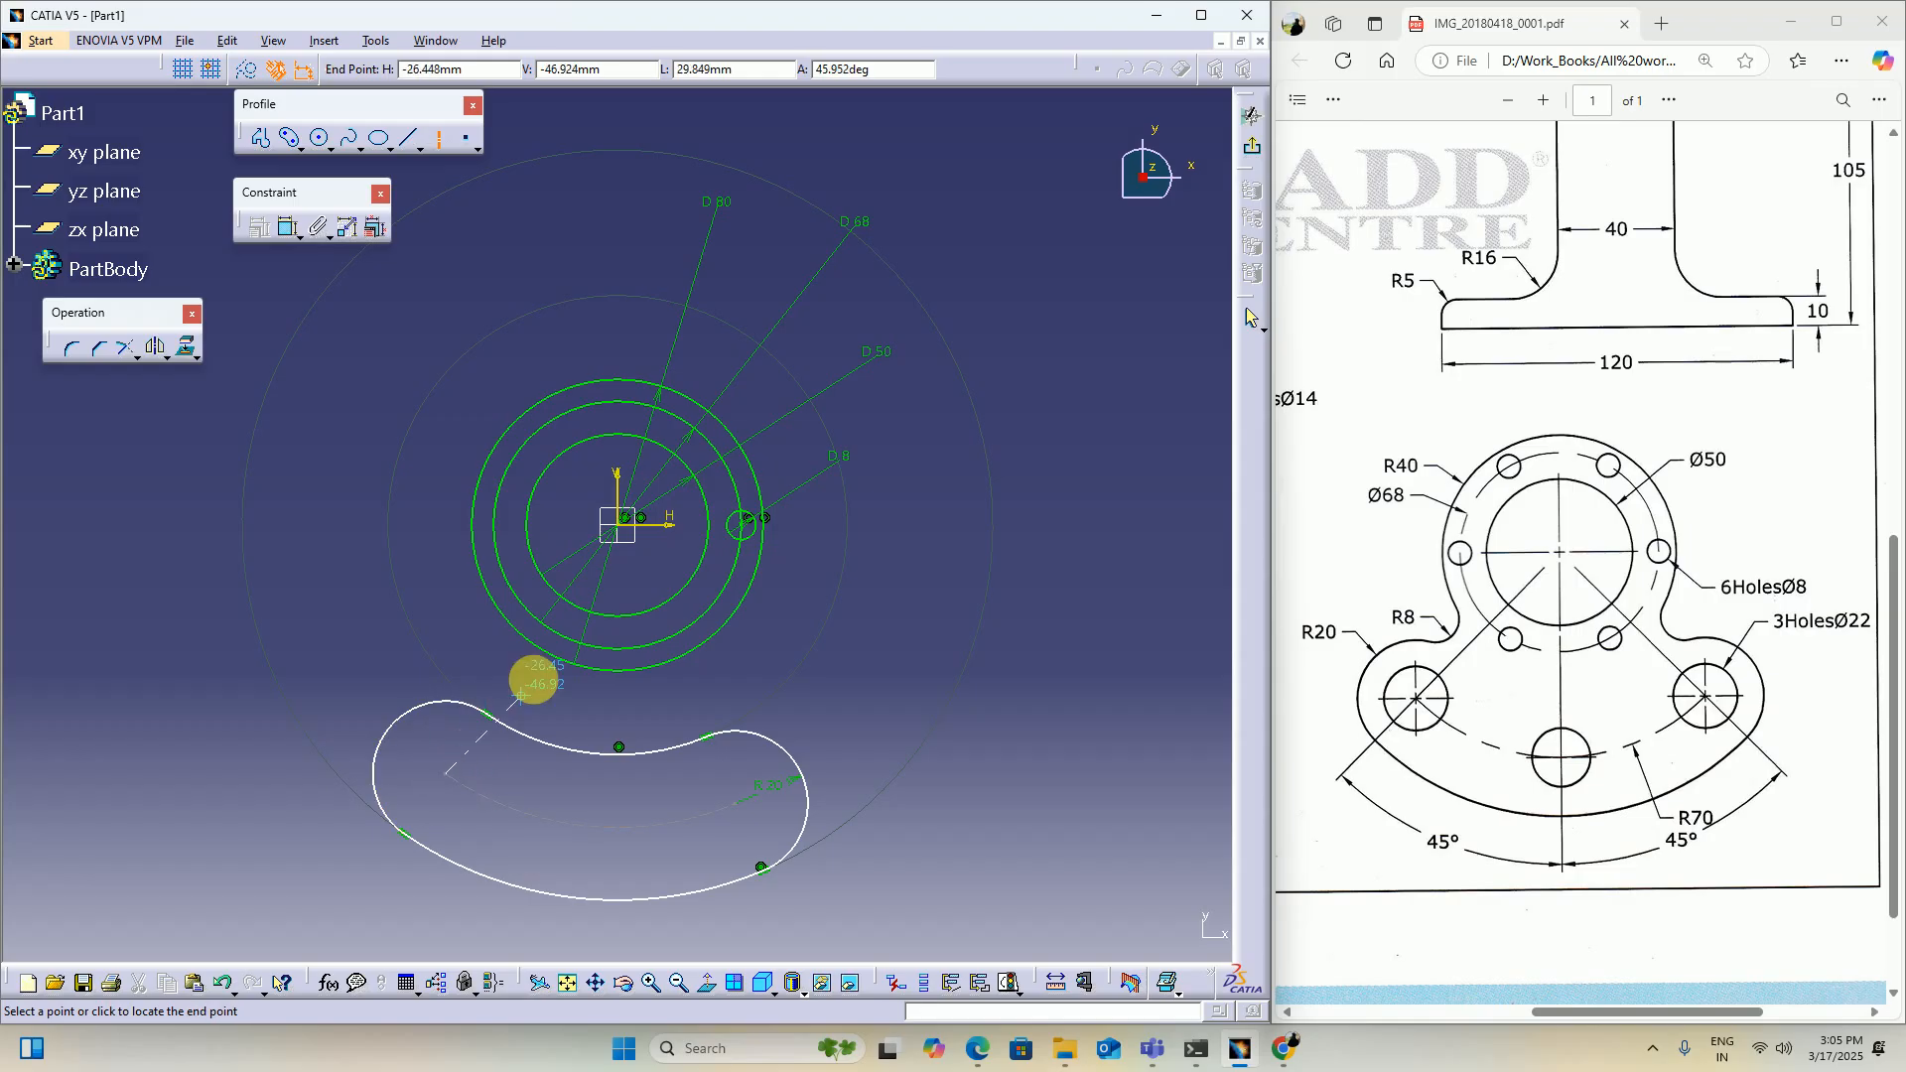
click(621, 523)
click(441, 139)
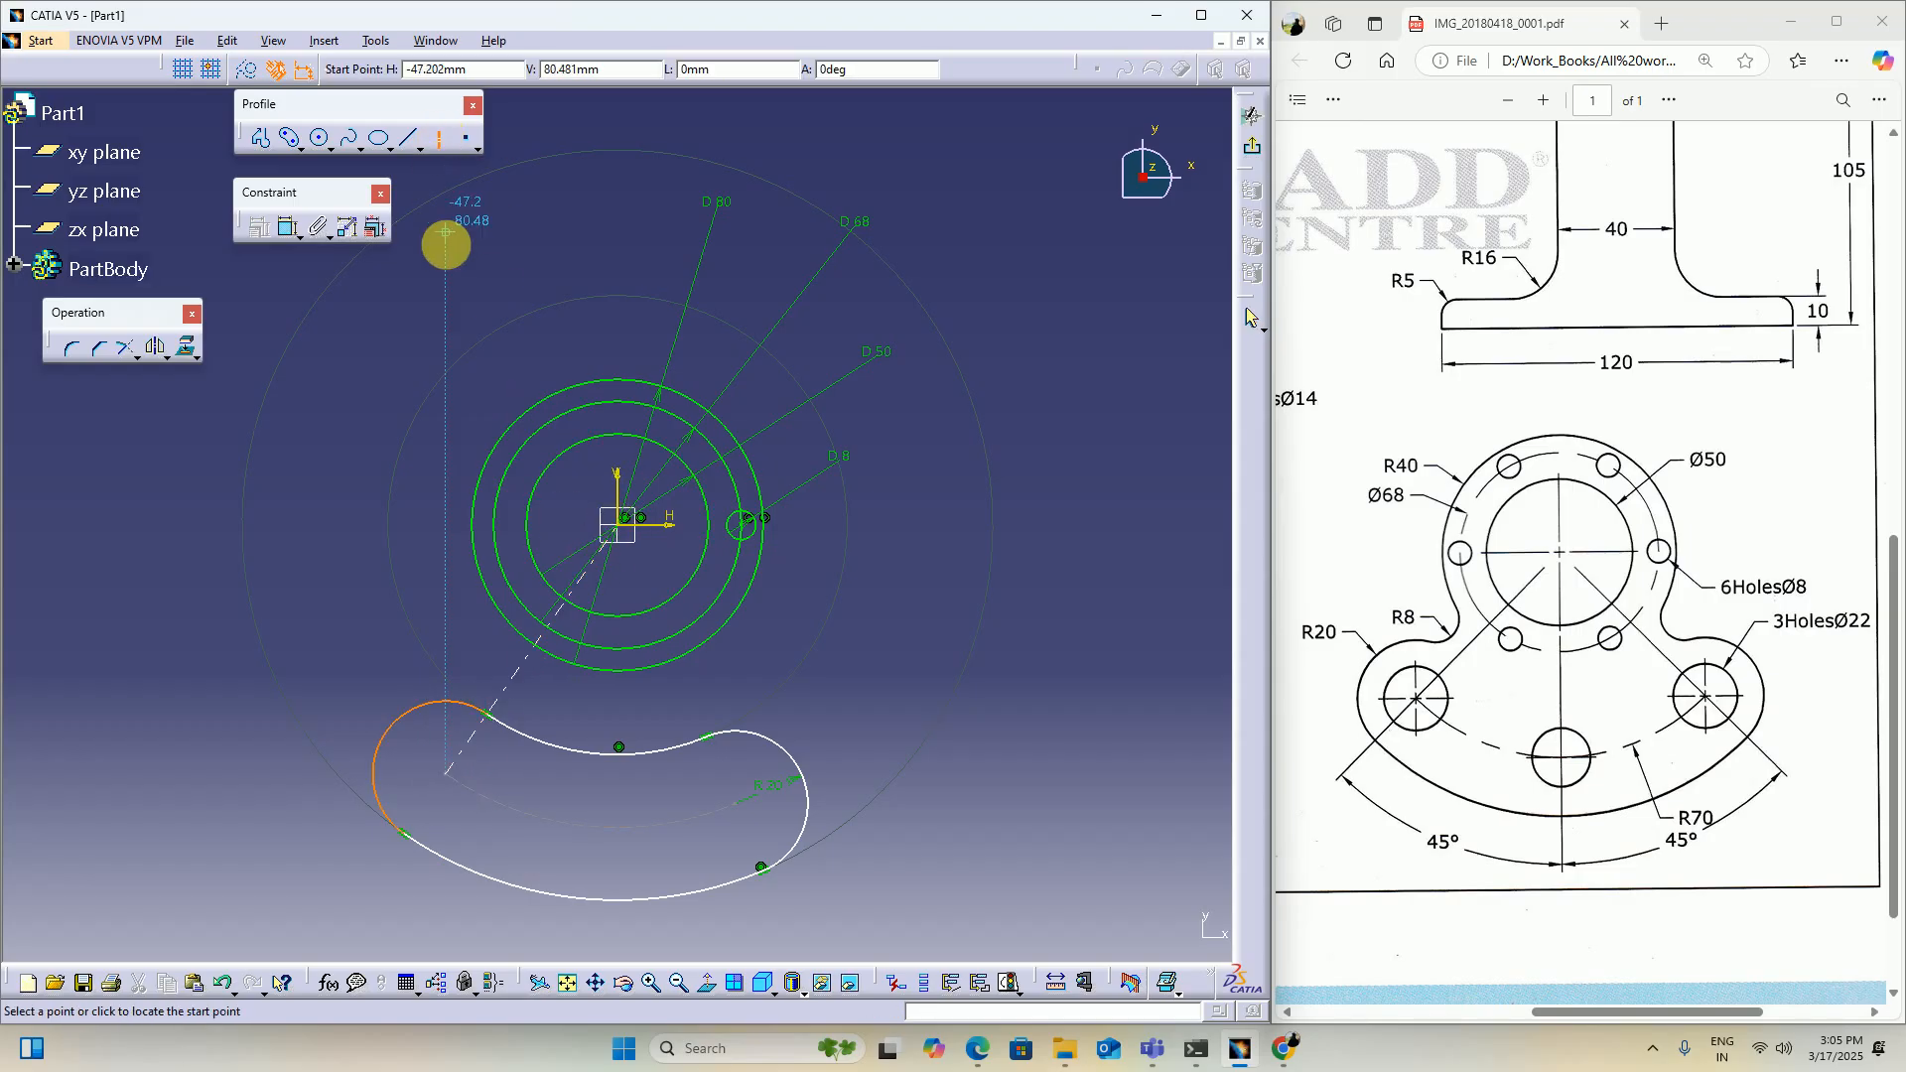
click(622, 529)
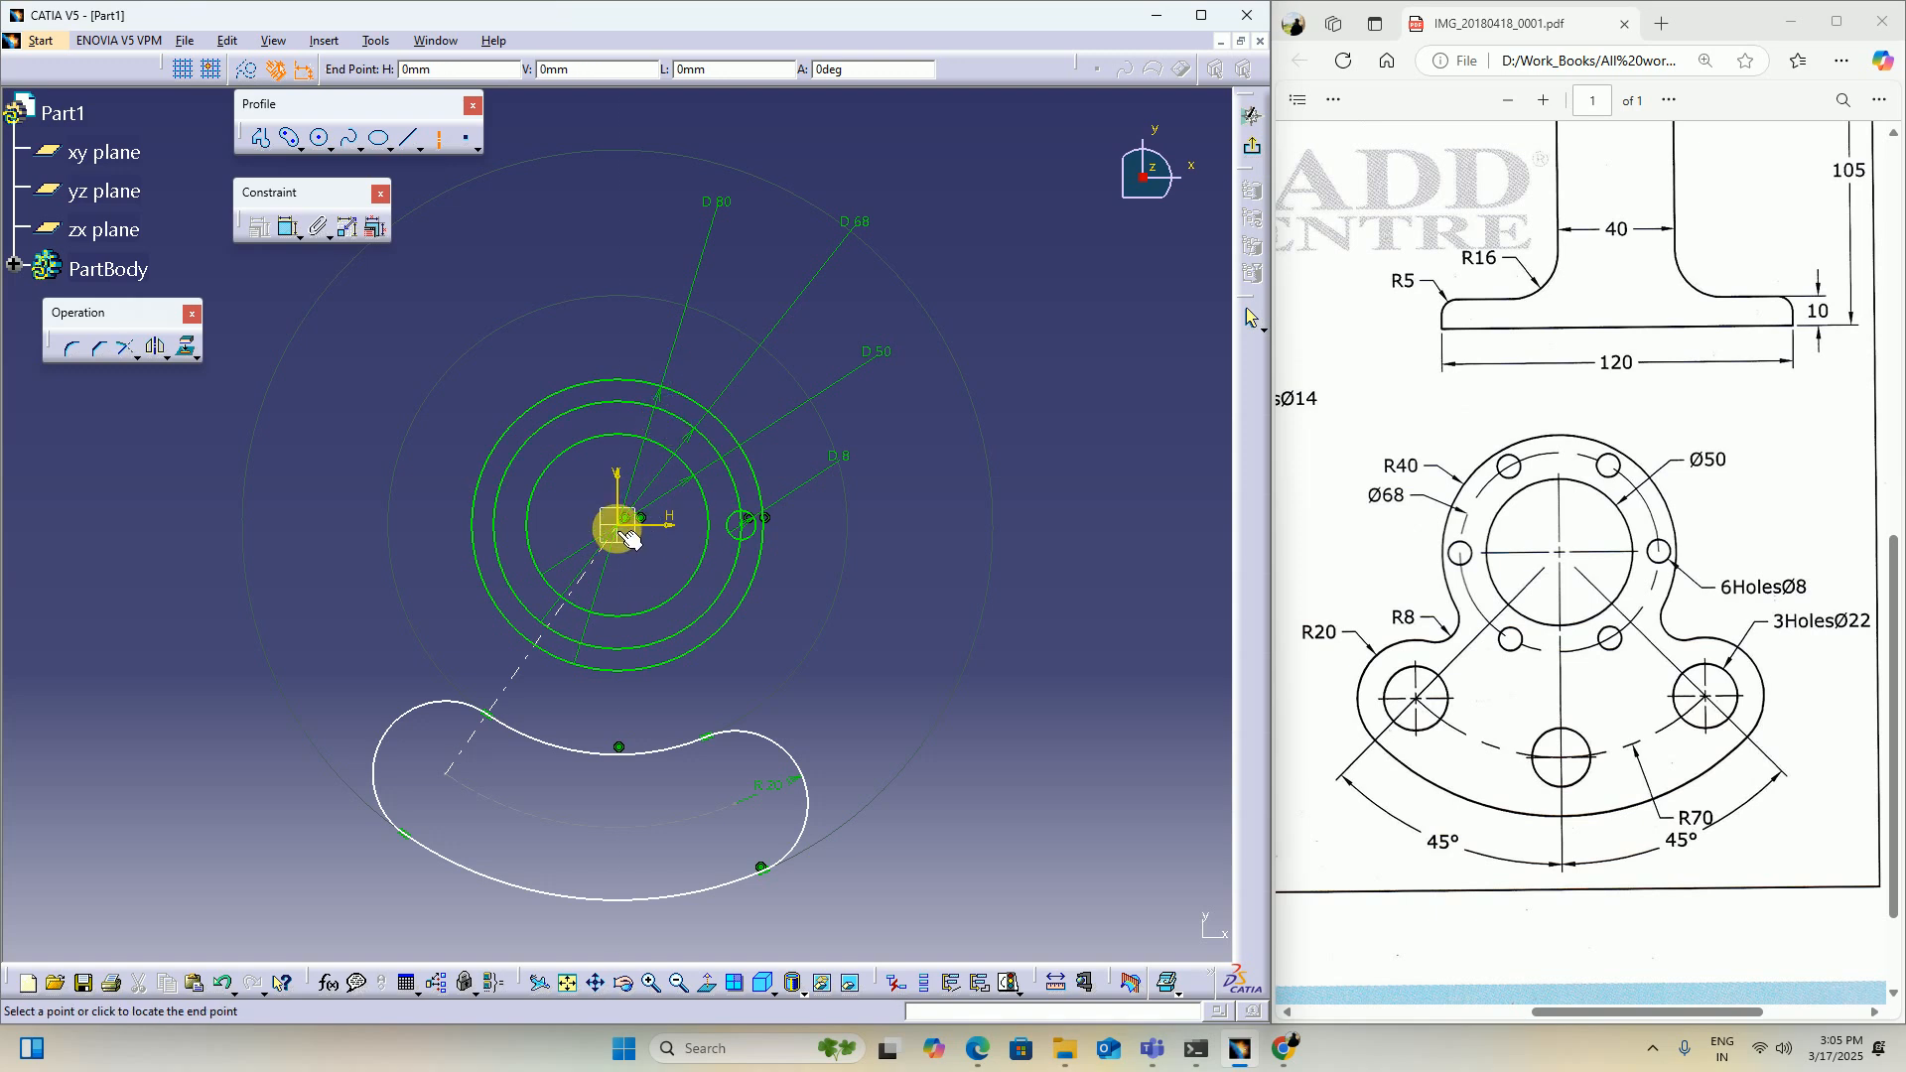
click(742, 800)
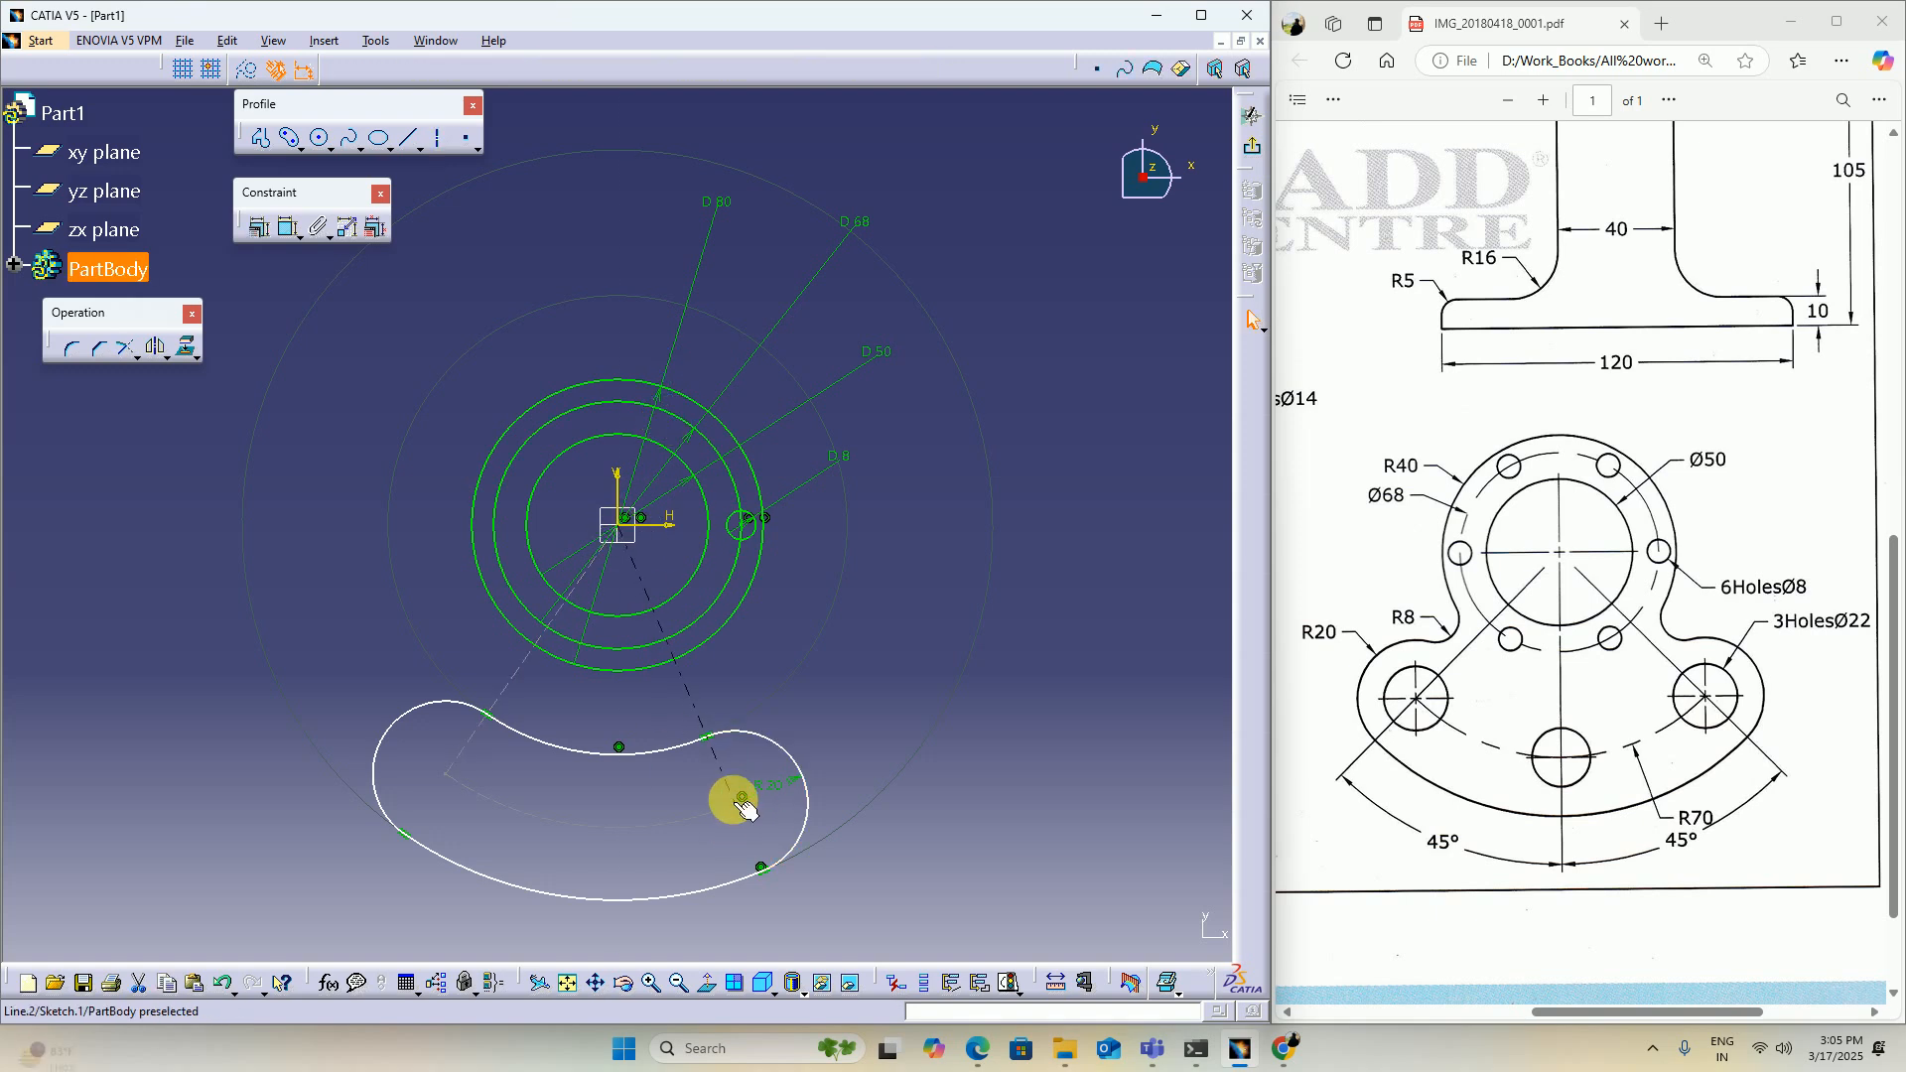
click(735, 779)
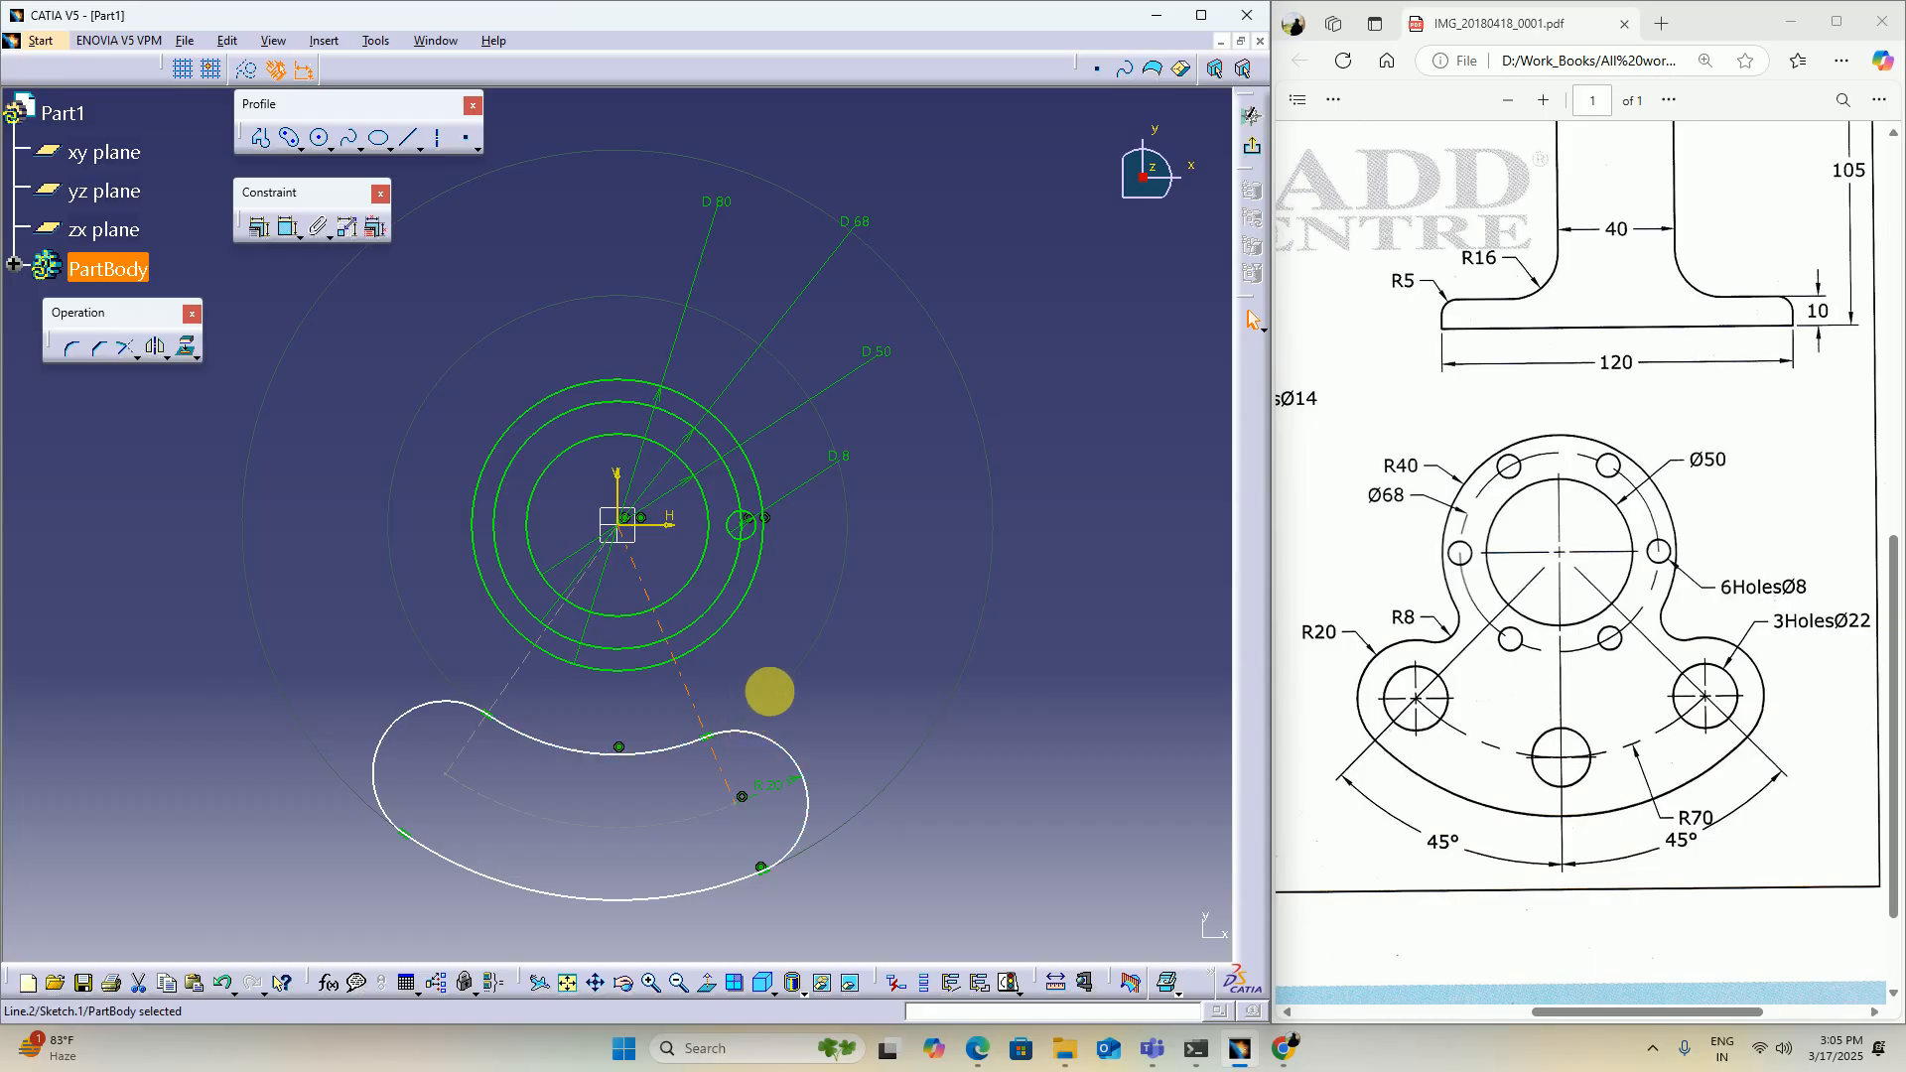
click(791, 677)
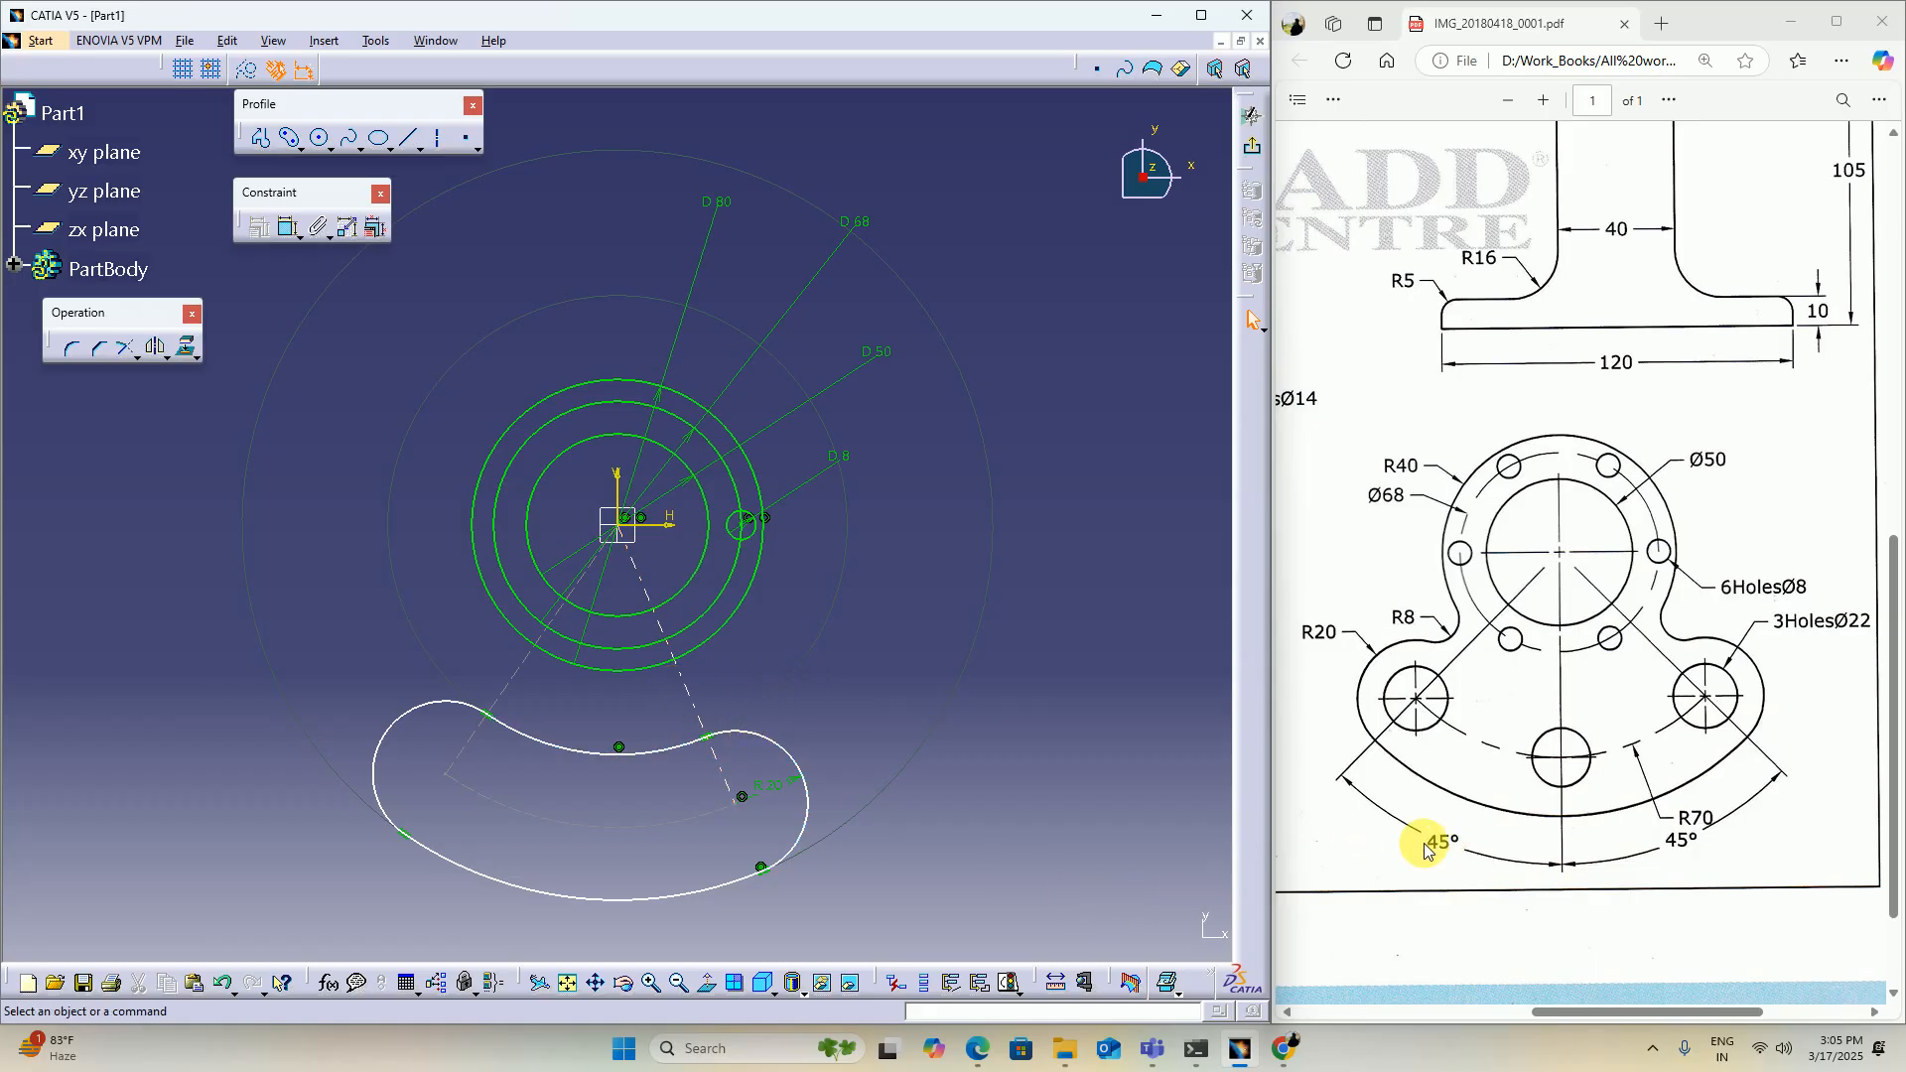
click(288, 227)
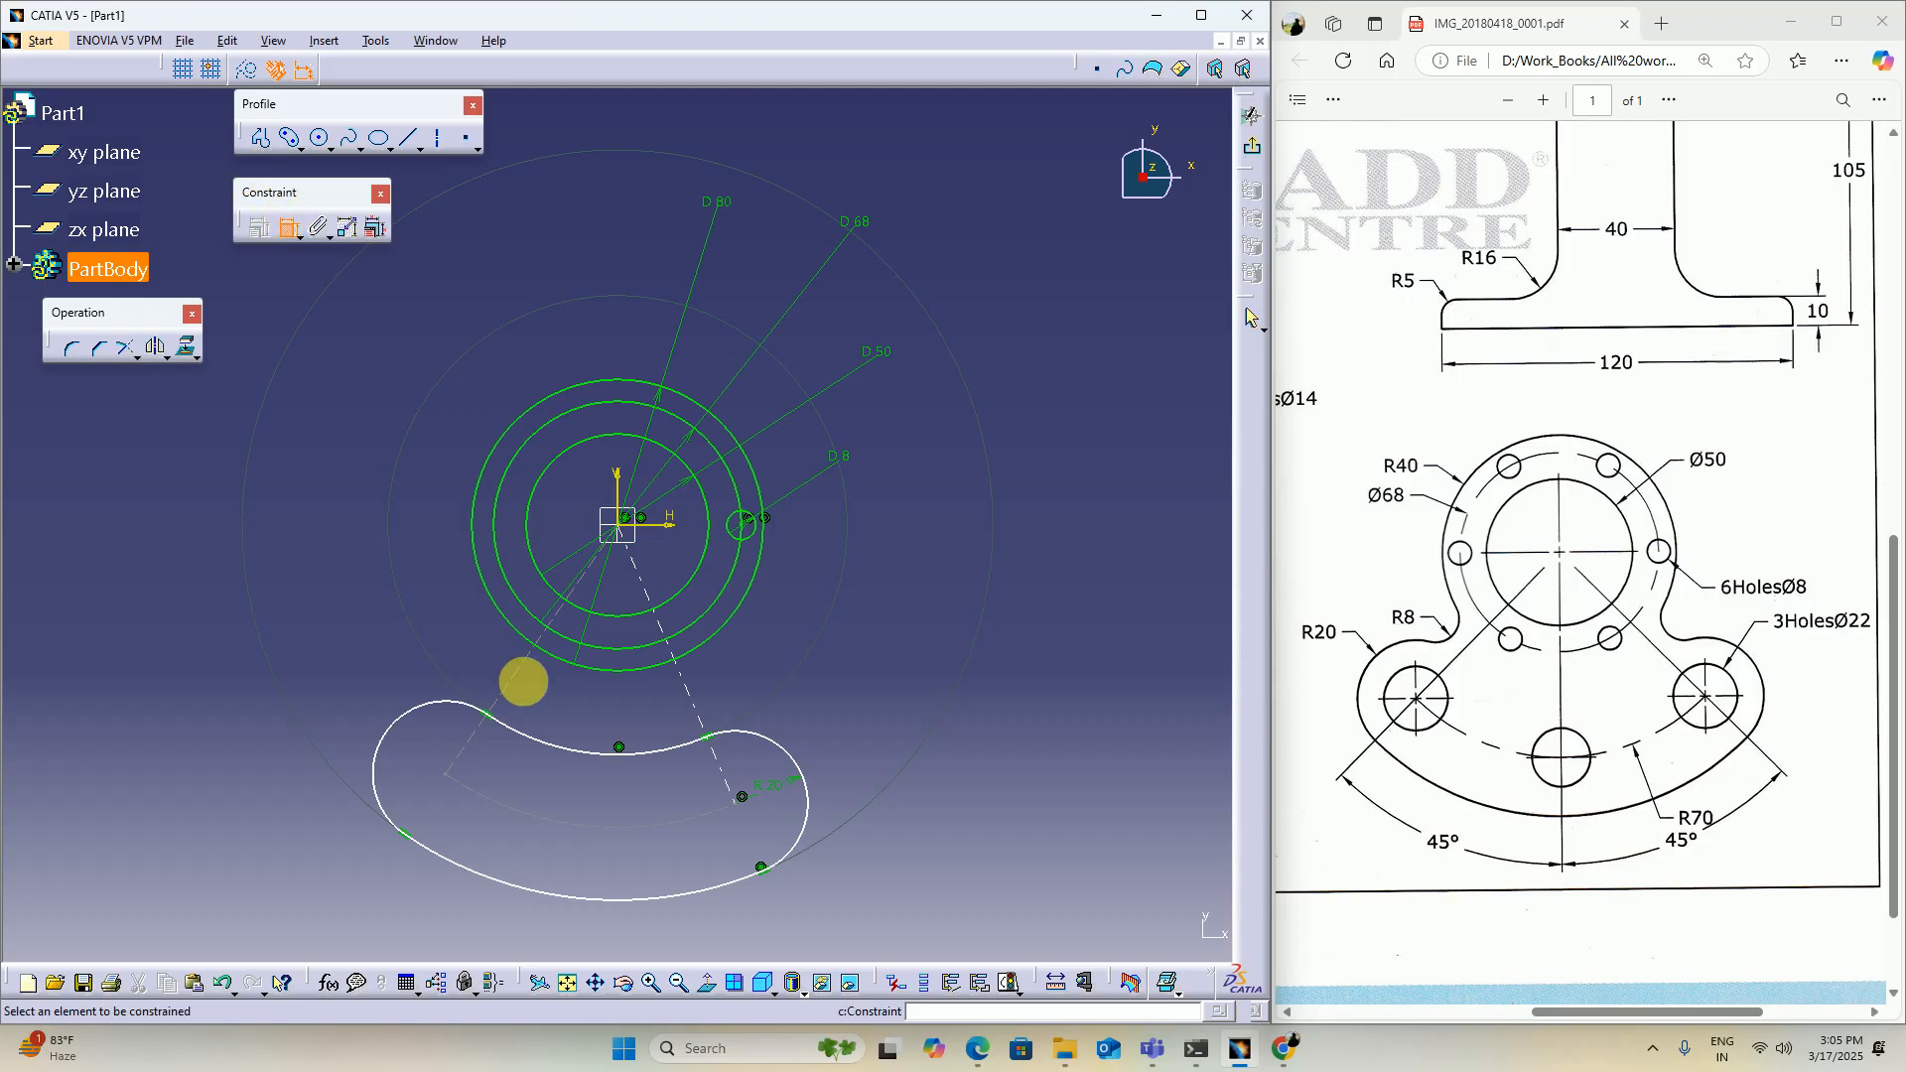
click(531, 651)
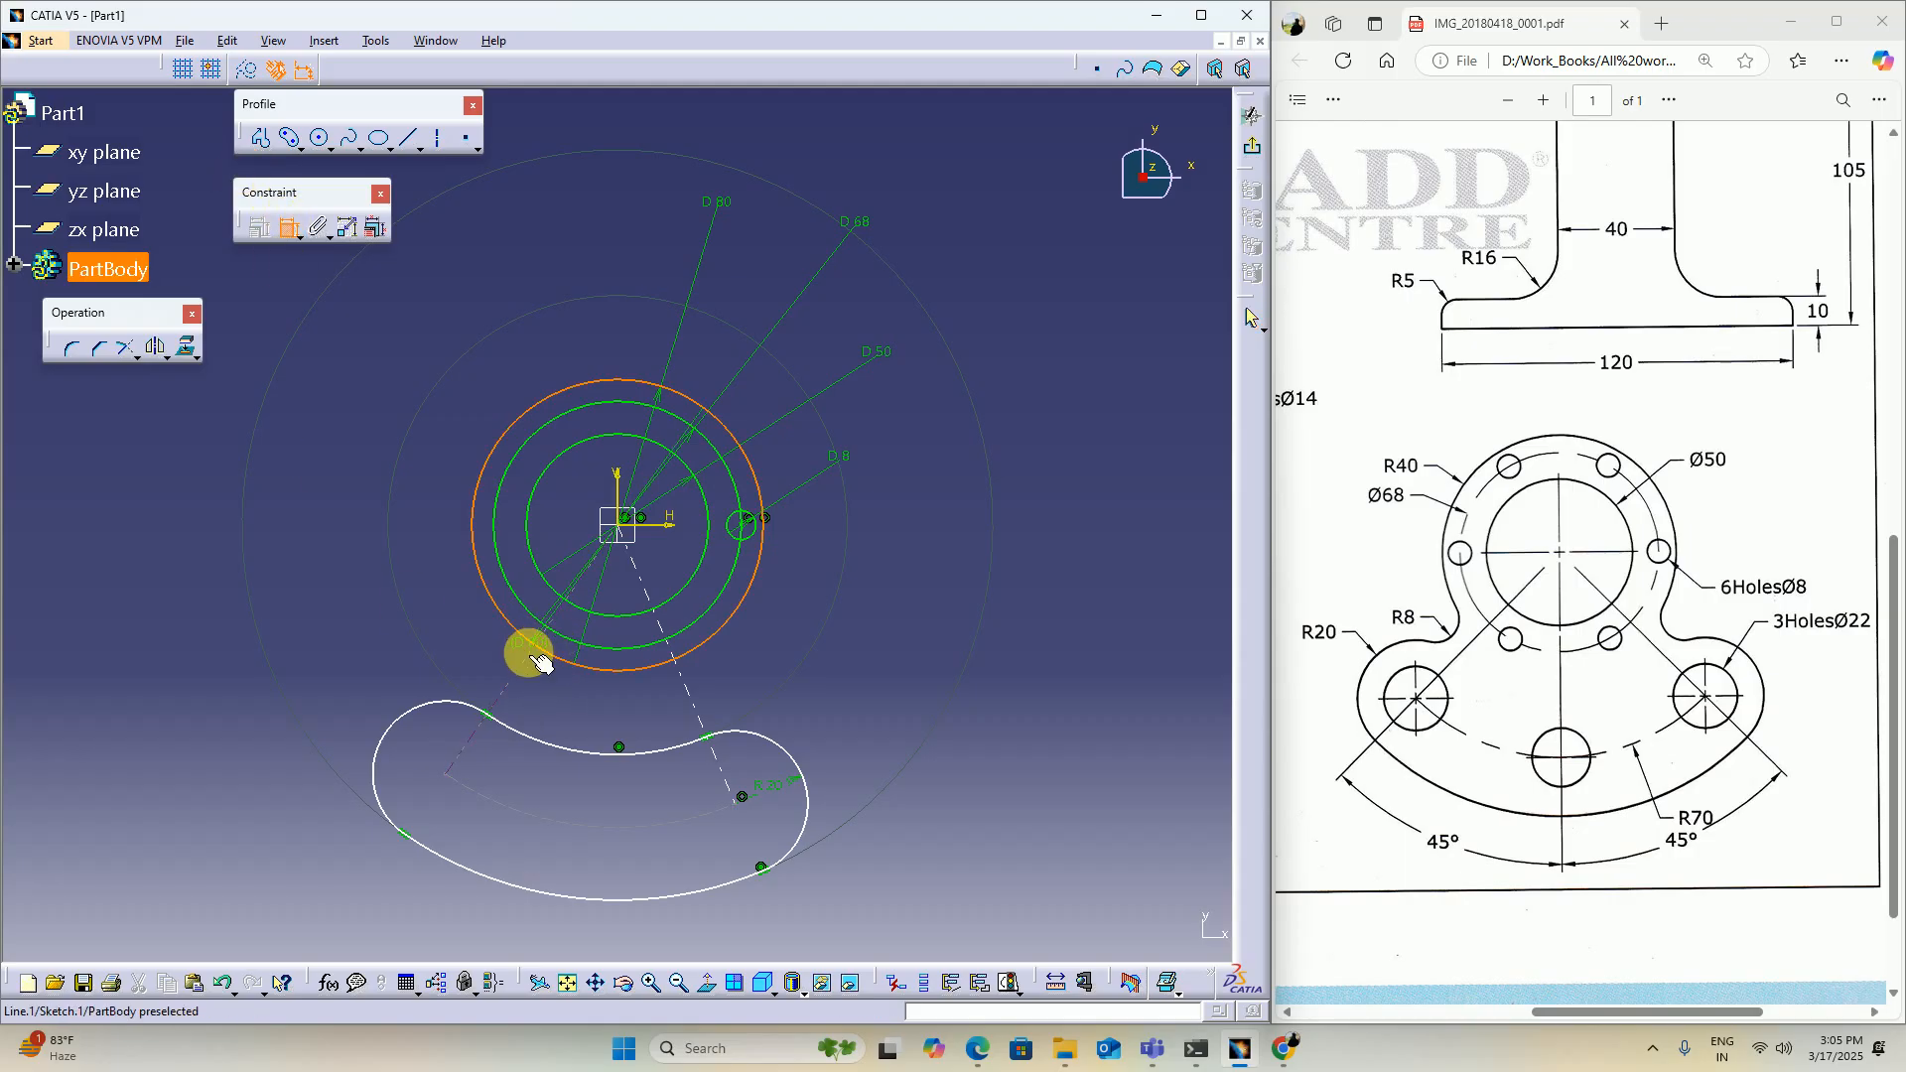
key(Escape)
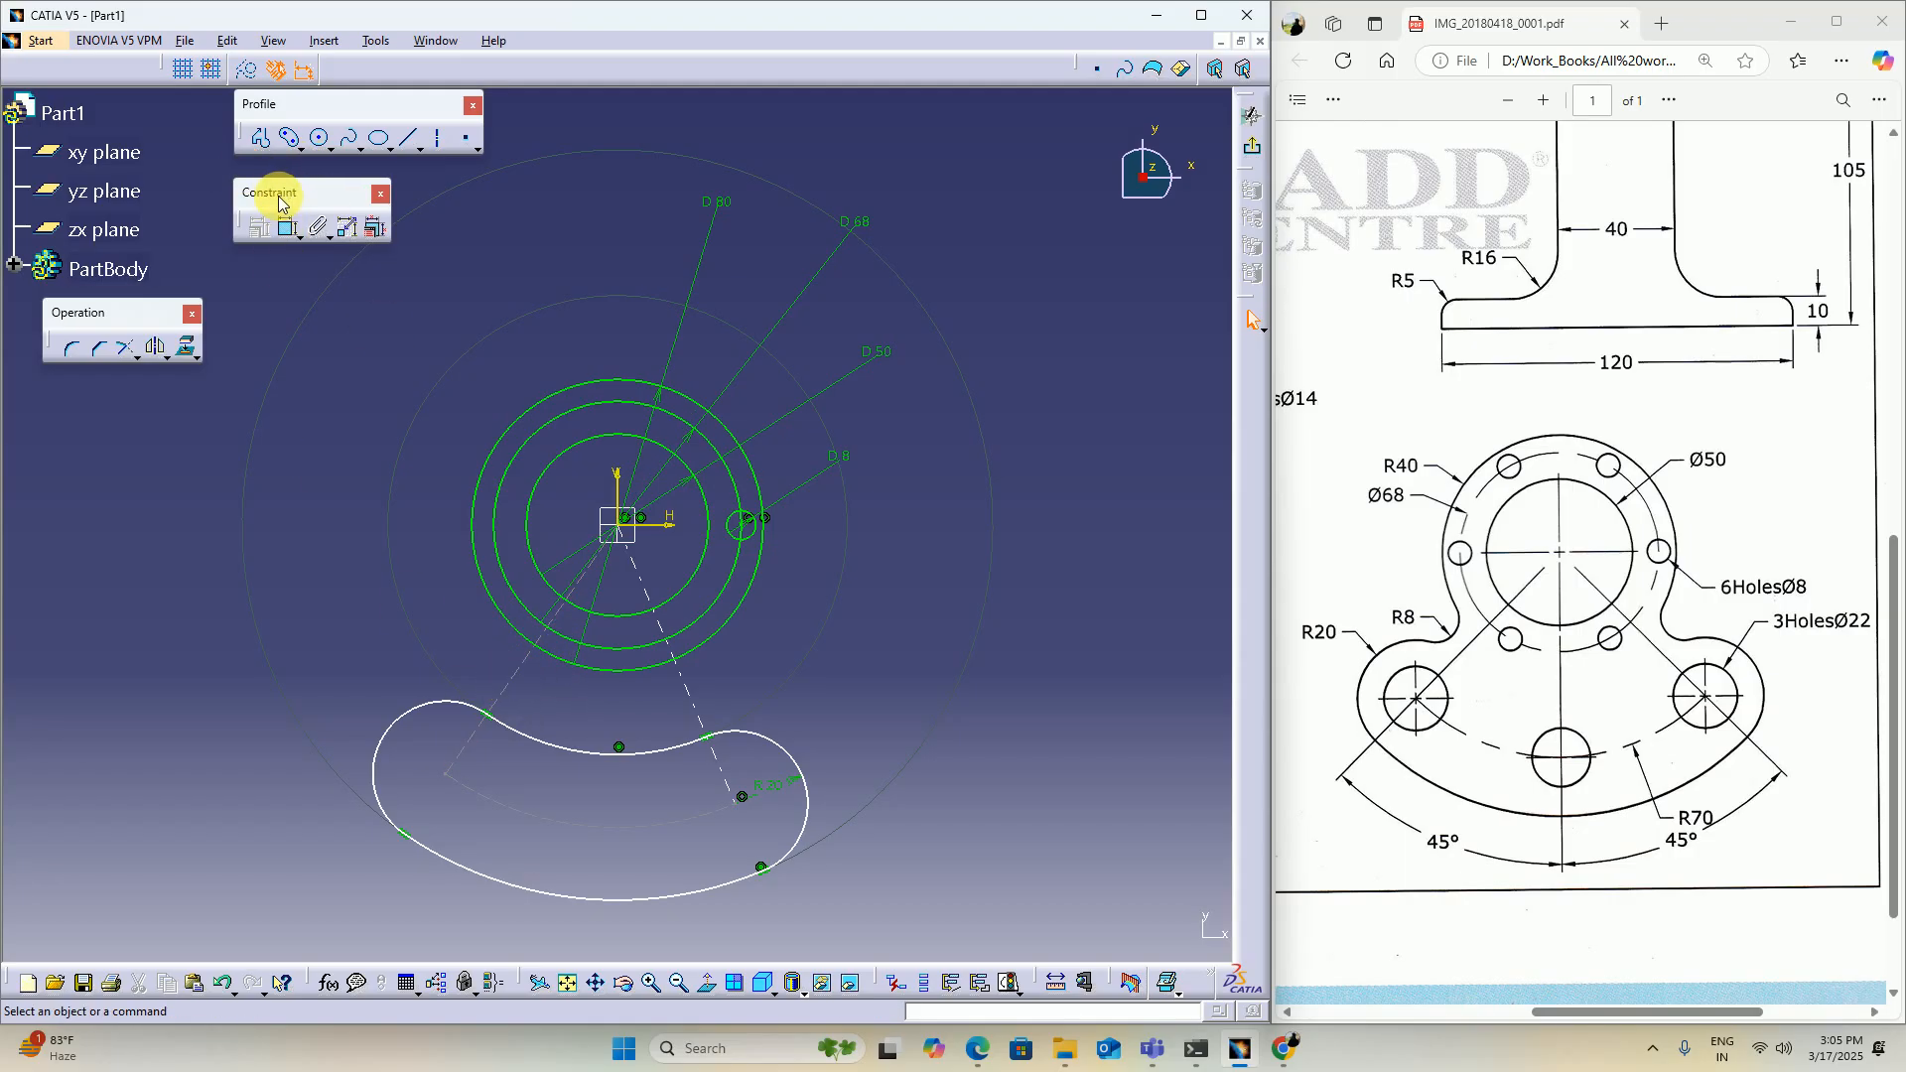
Step: Constrain the left axis line at 45° to the vertical axis, placing the angle dimension below the elongated hole
click(287, 226)
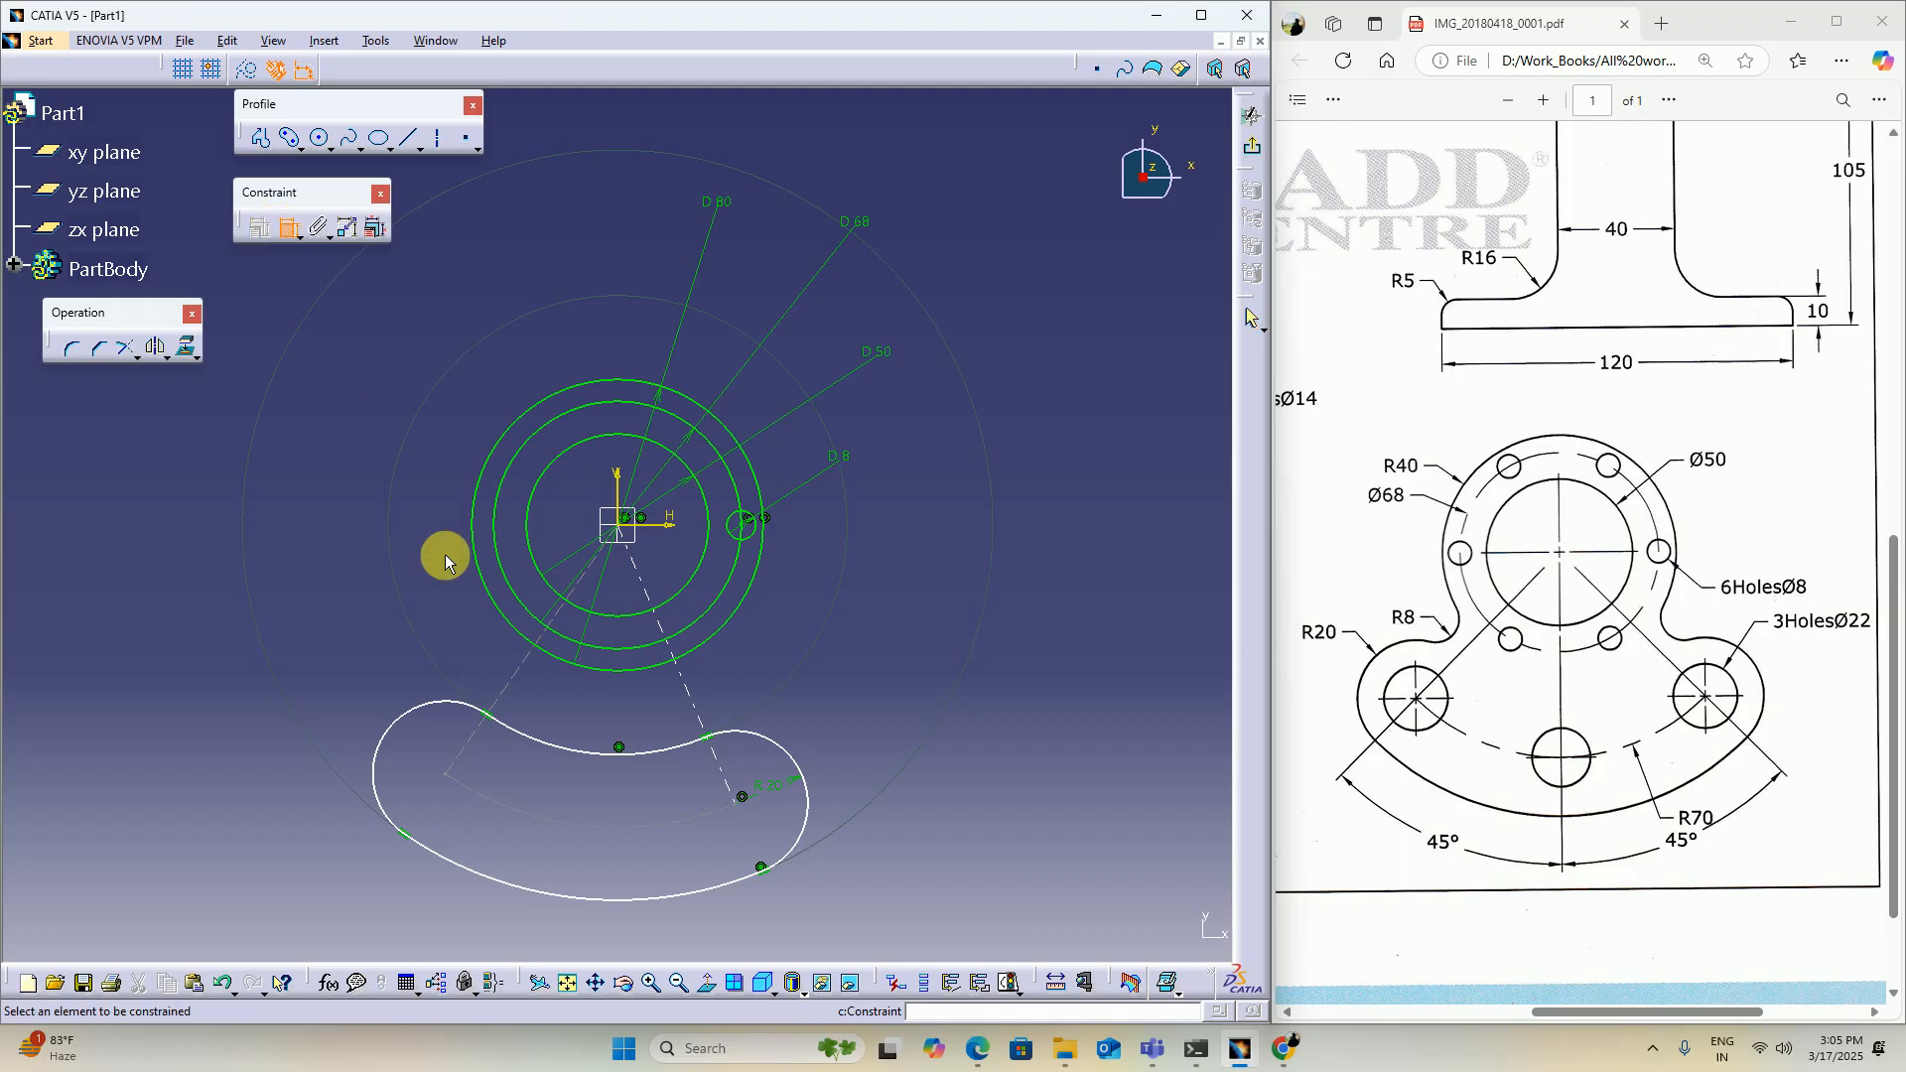
click(517, 692)
click(616, 492)
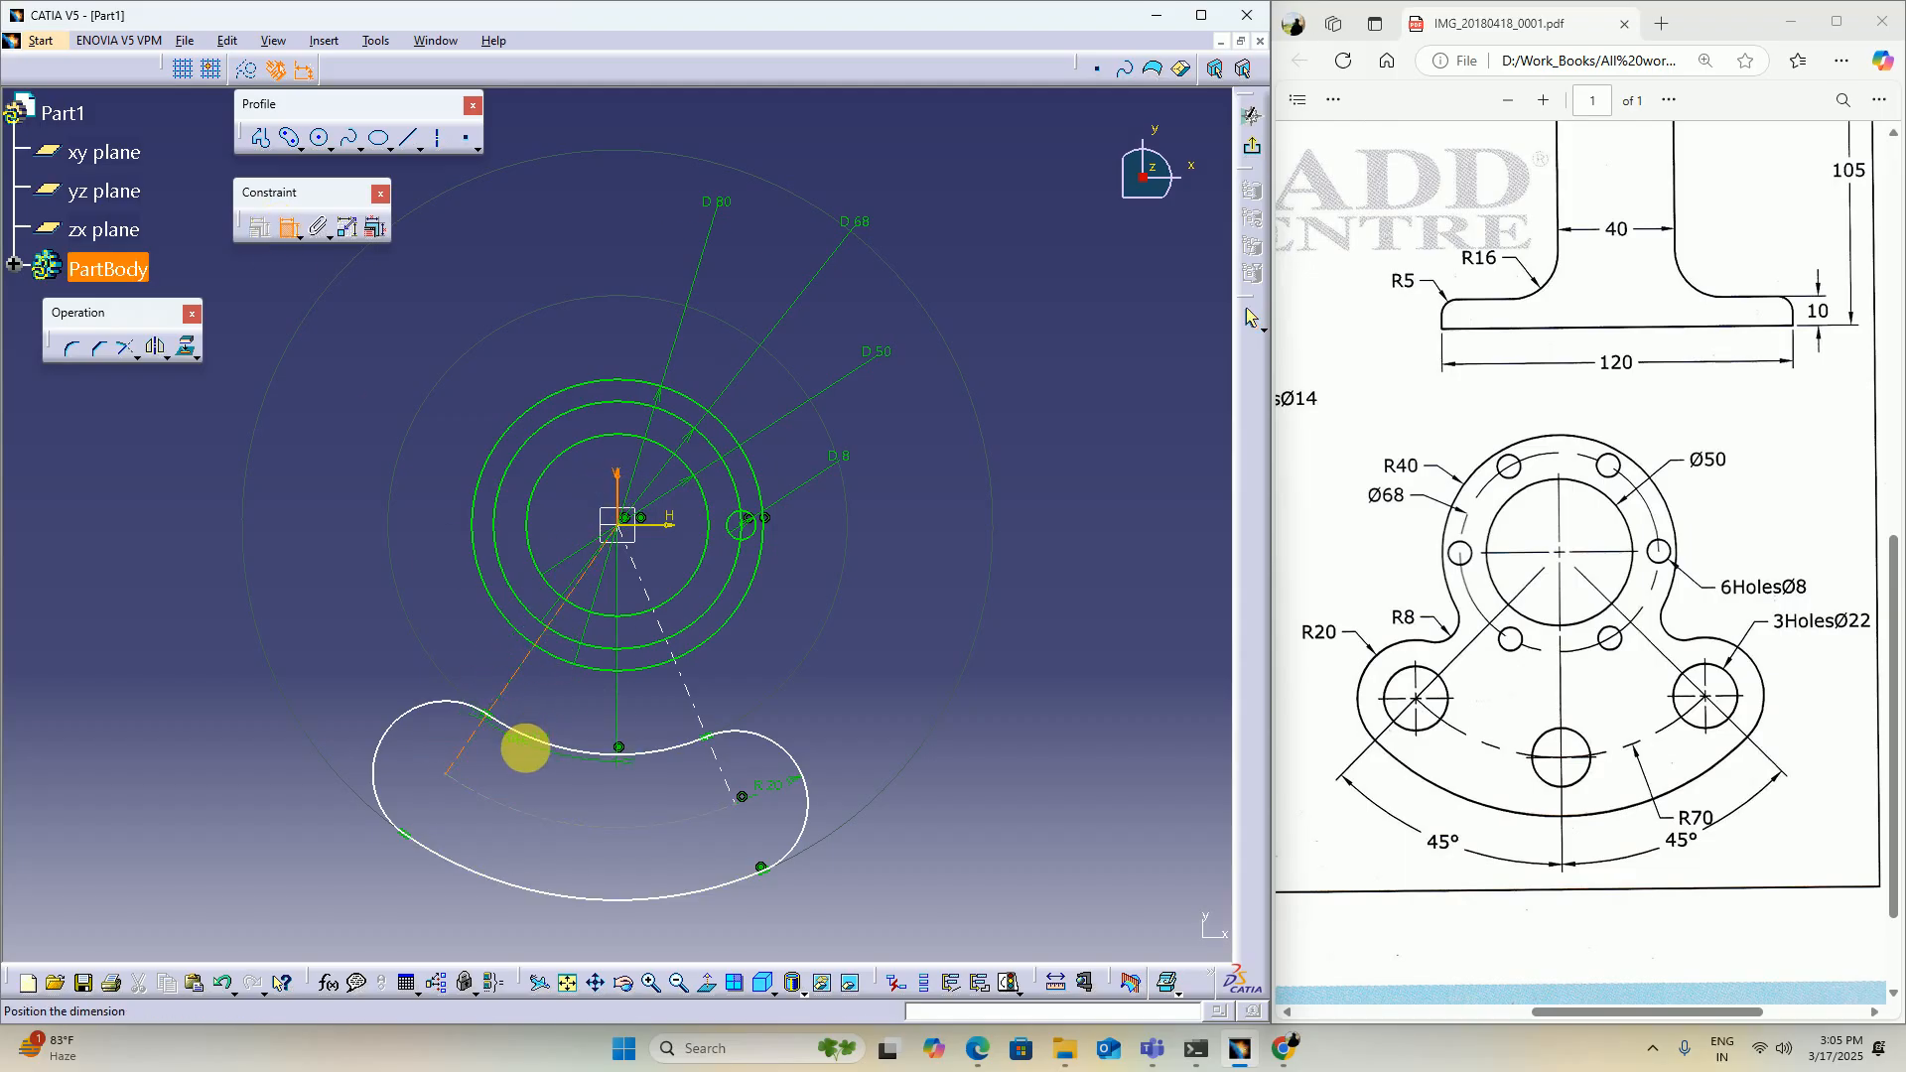
middle_drag(503, 808, 636, 457)
click(586, 601)
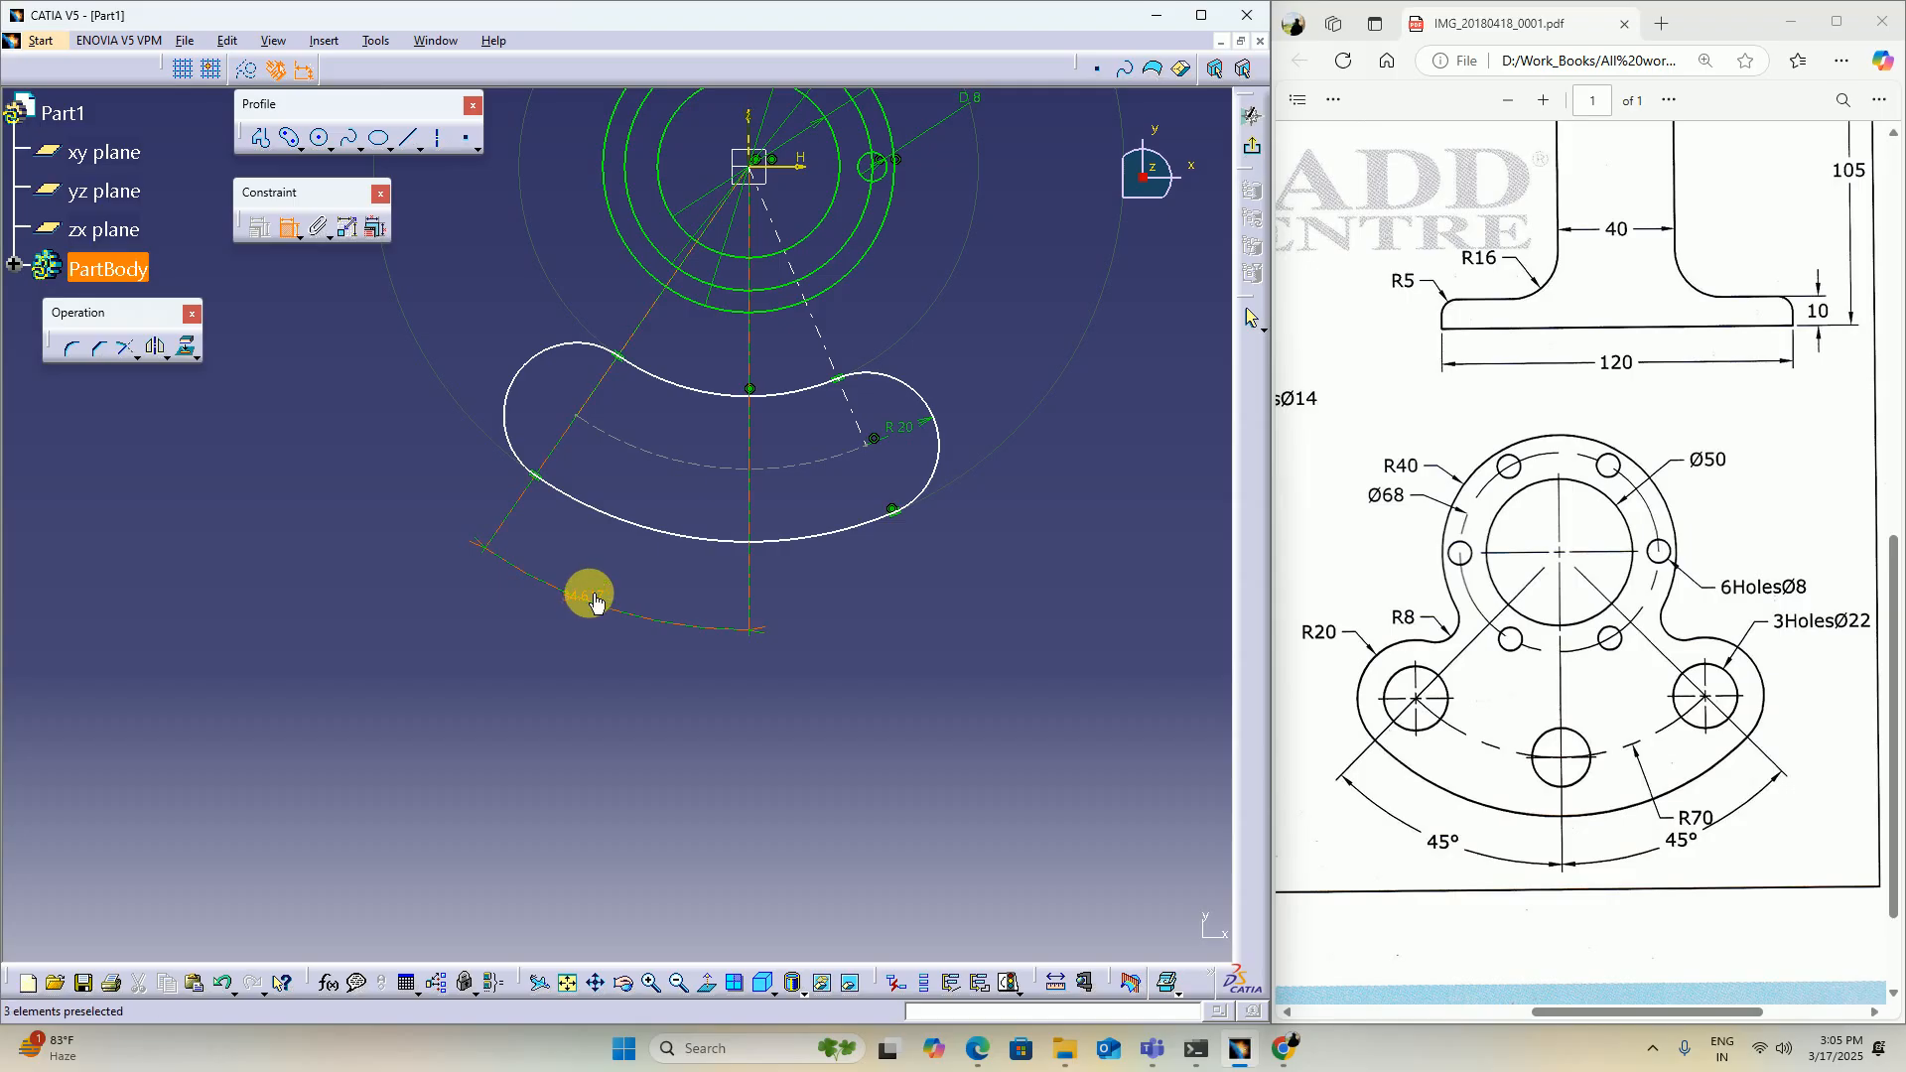
double_click(586, 596)
text(45)
key(Return)
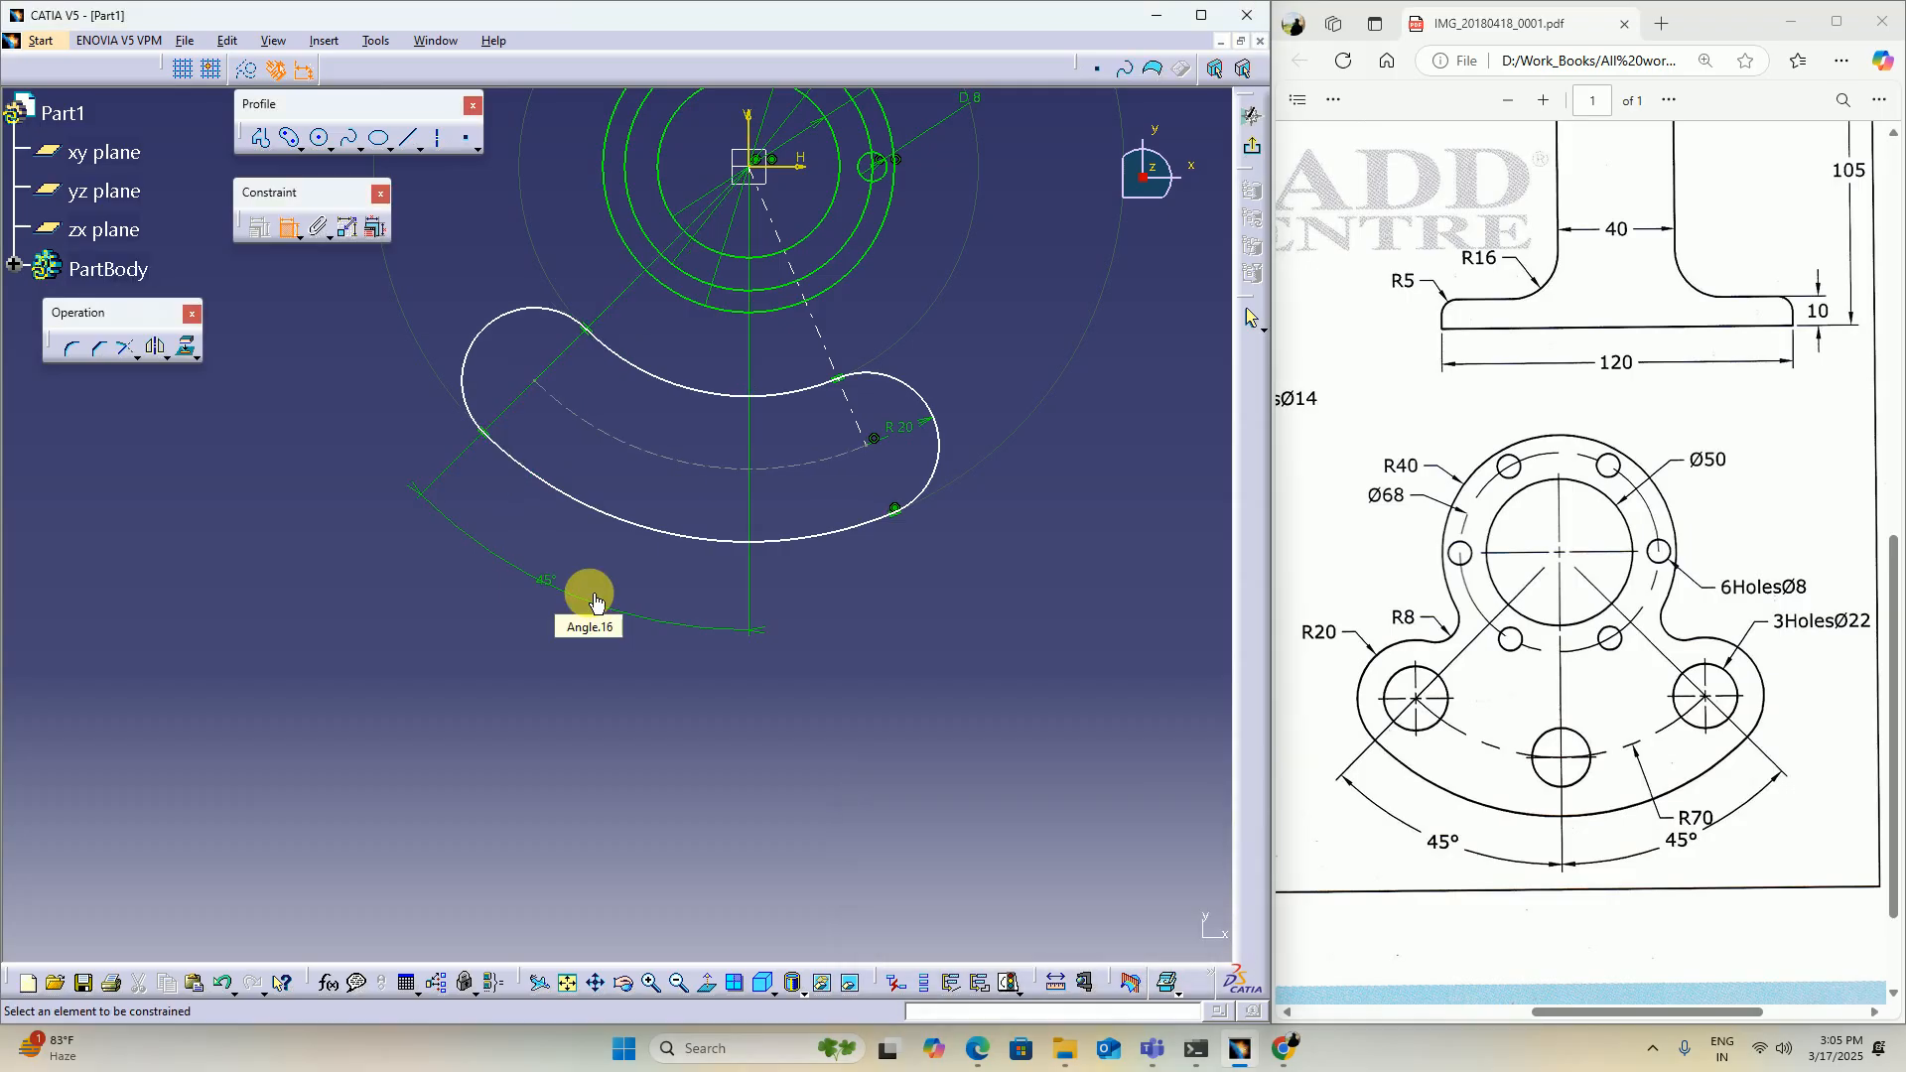
Step: Constrain the right axis line at 45° to the vertical axis, with the angle dimension below the elongated hole
click(832, 342)
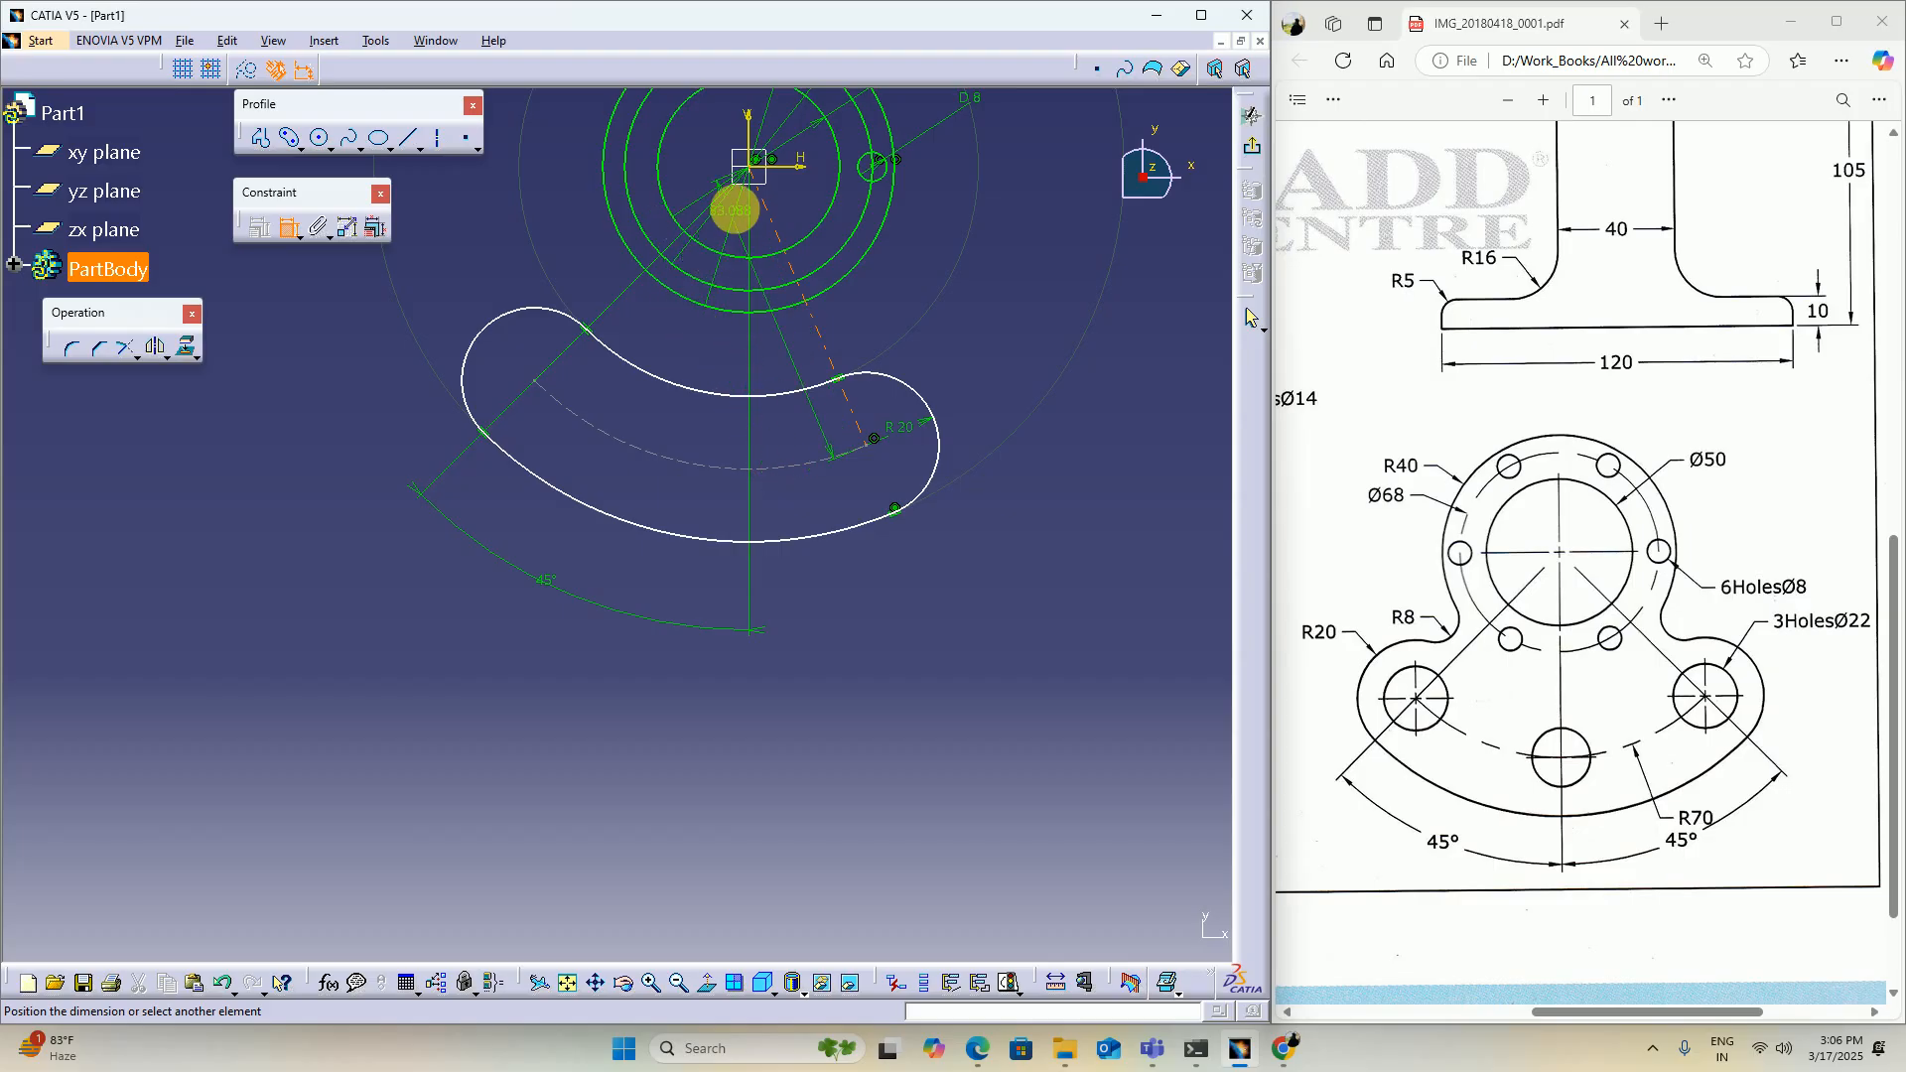
click(760, 129)
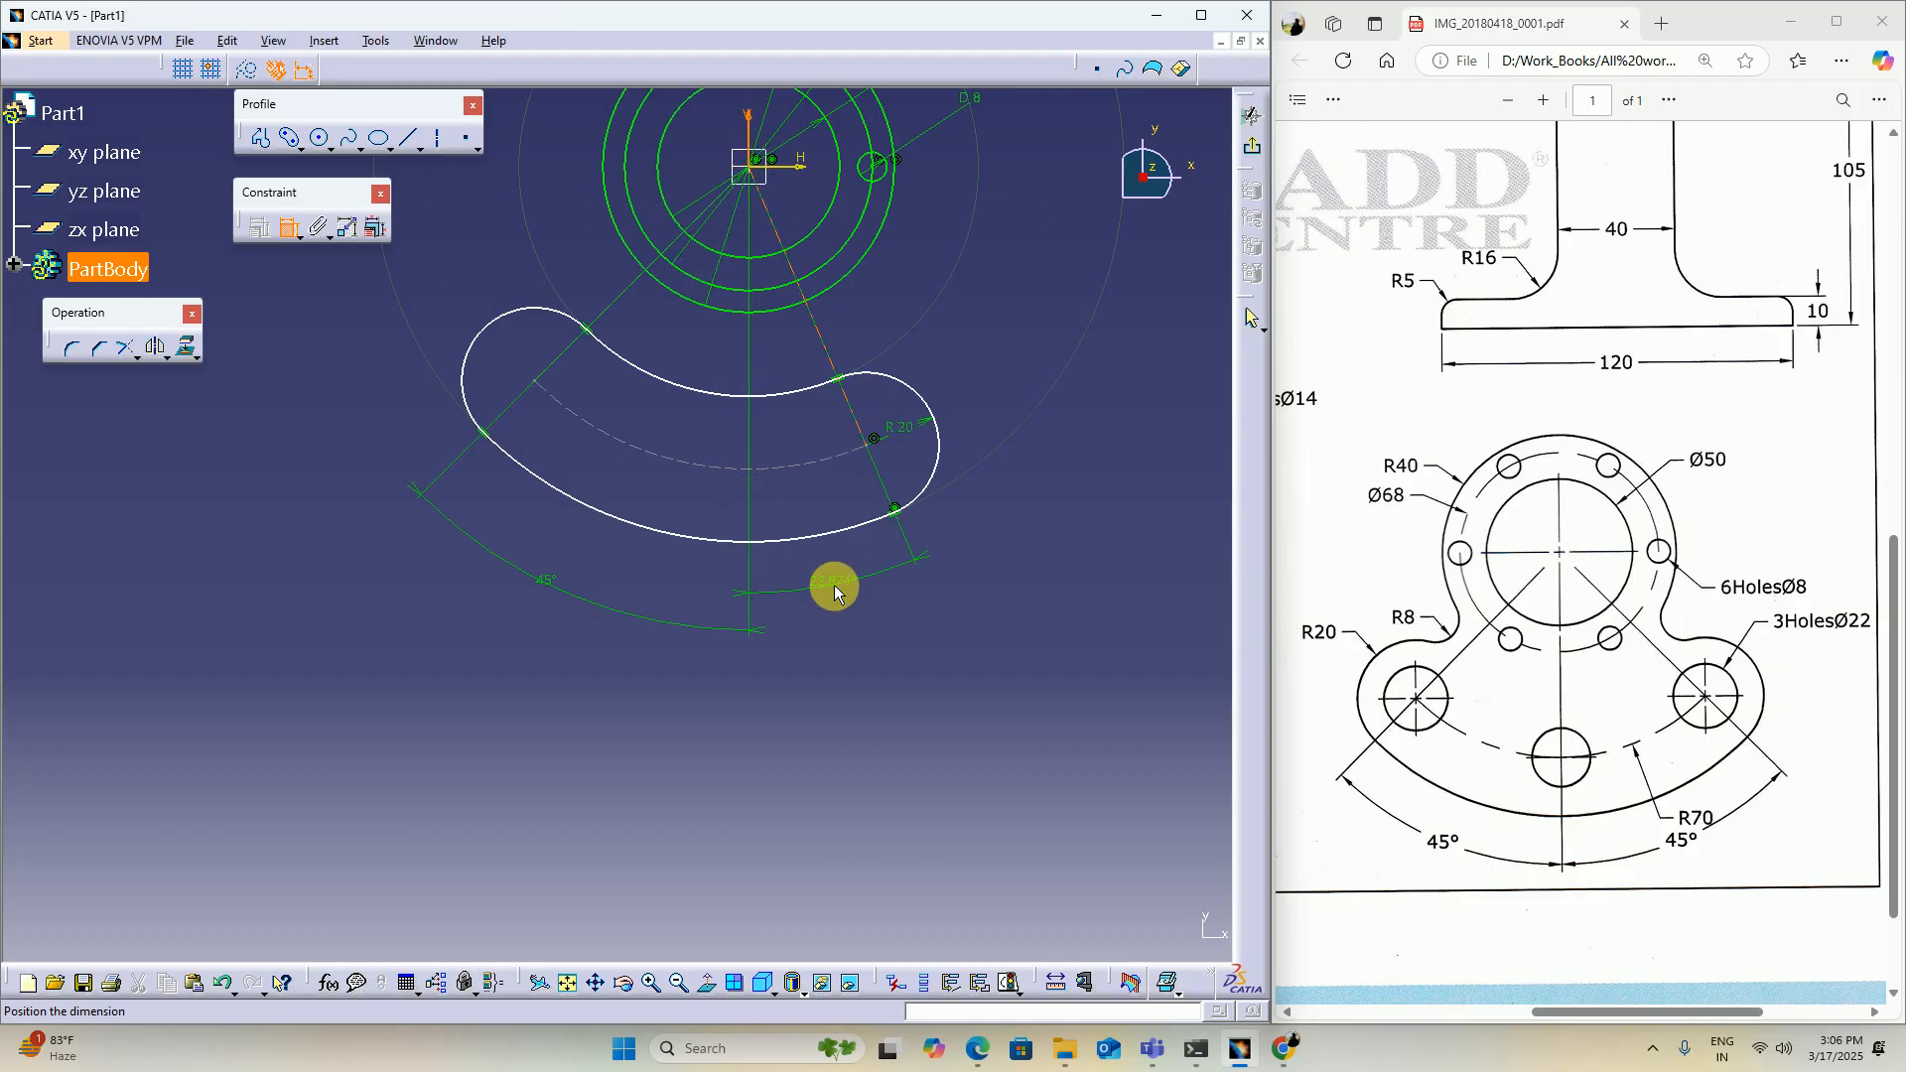
click(834, 588)
double_click(833, 584)
text(45)
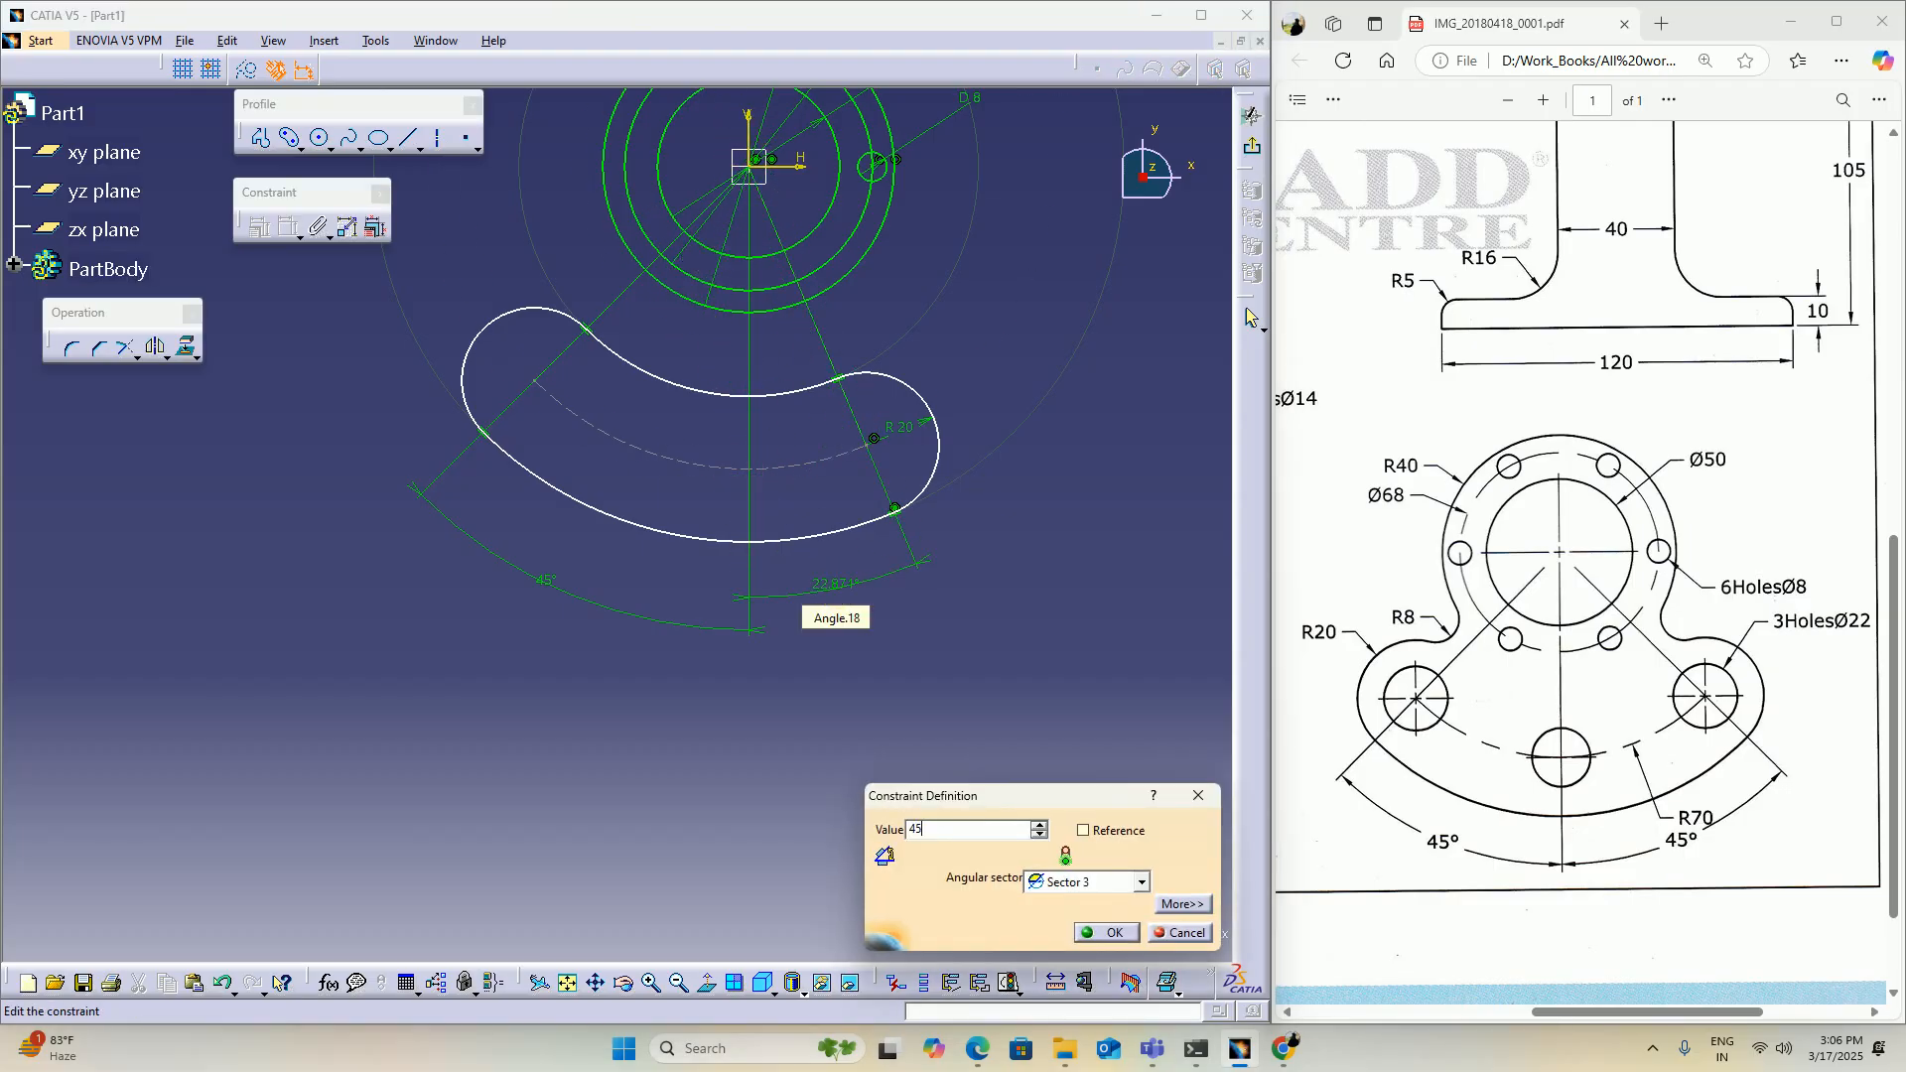
key(Return)
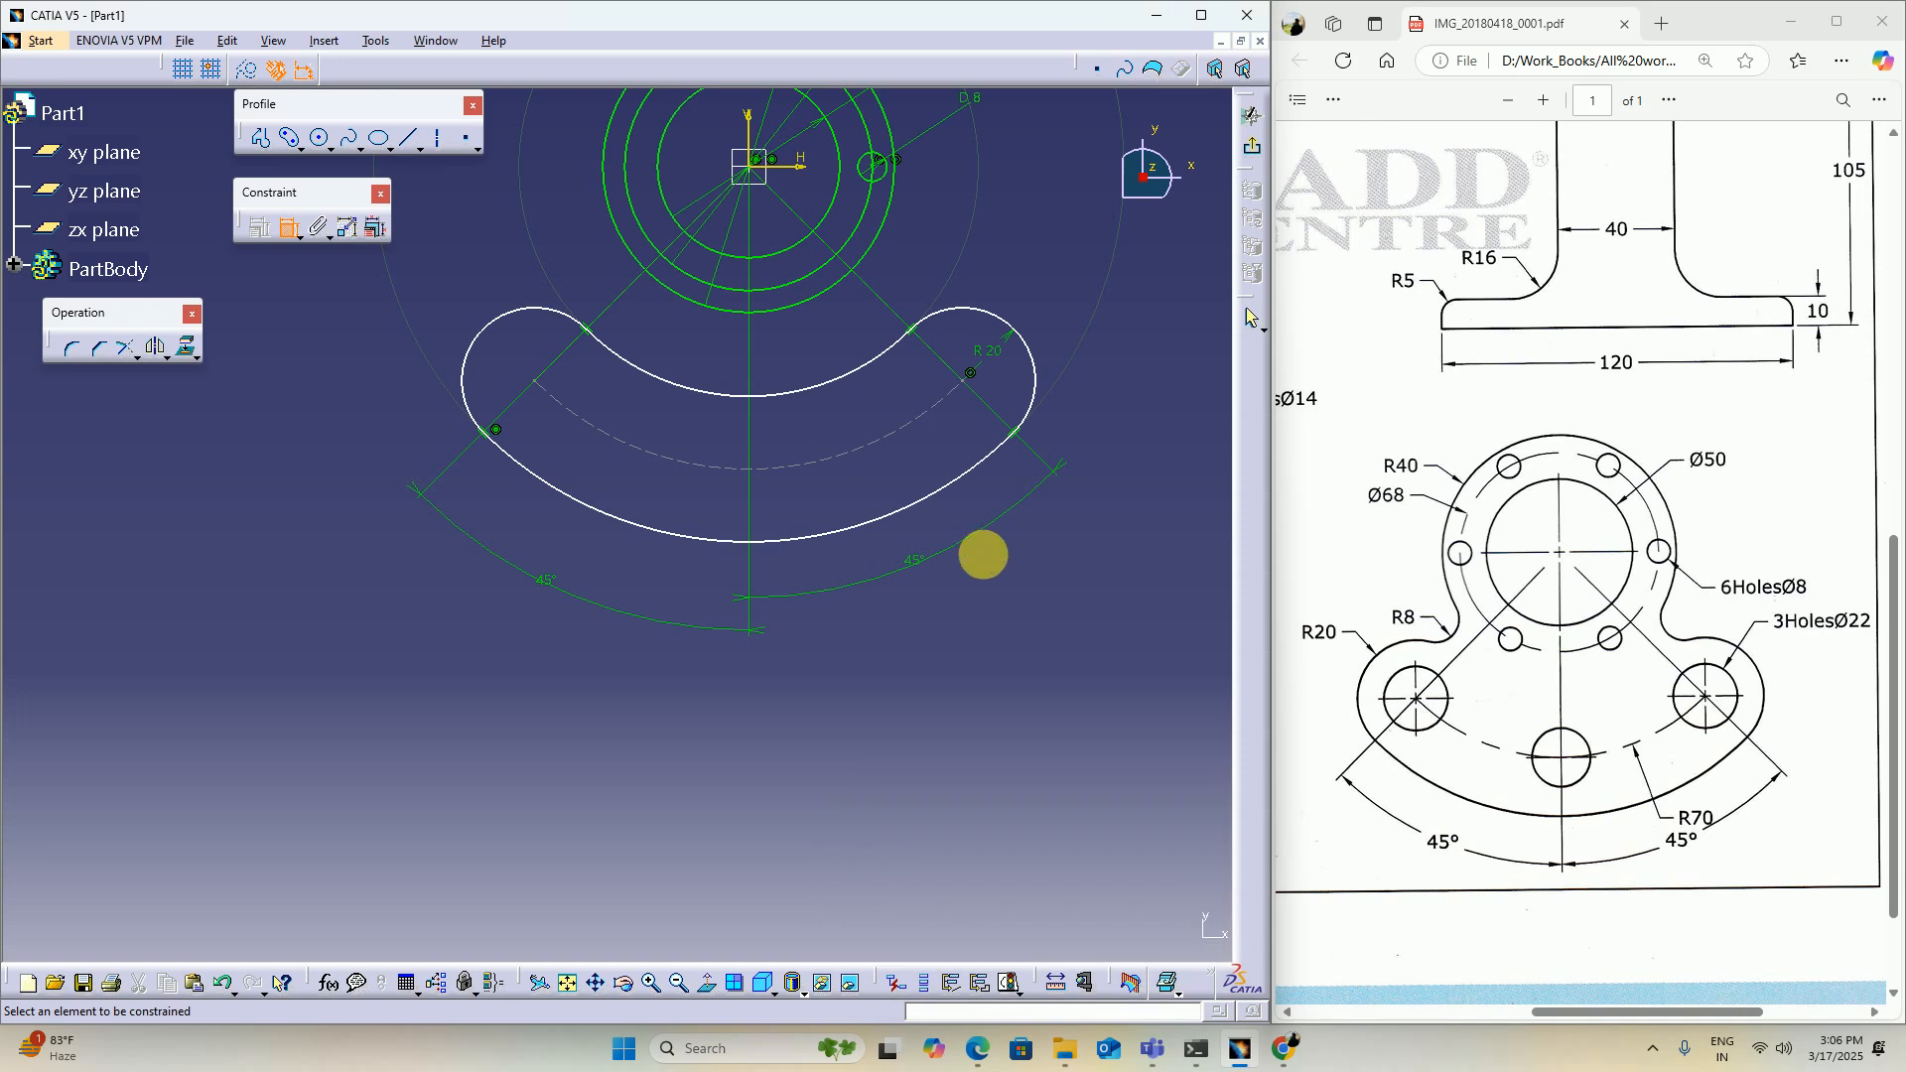
Step: Dimension the elongated hole's dashed centre arc and set its radius to 70 mm
click(933, 418)
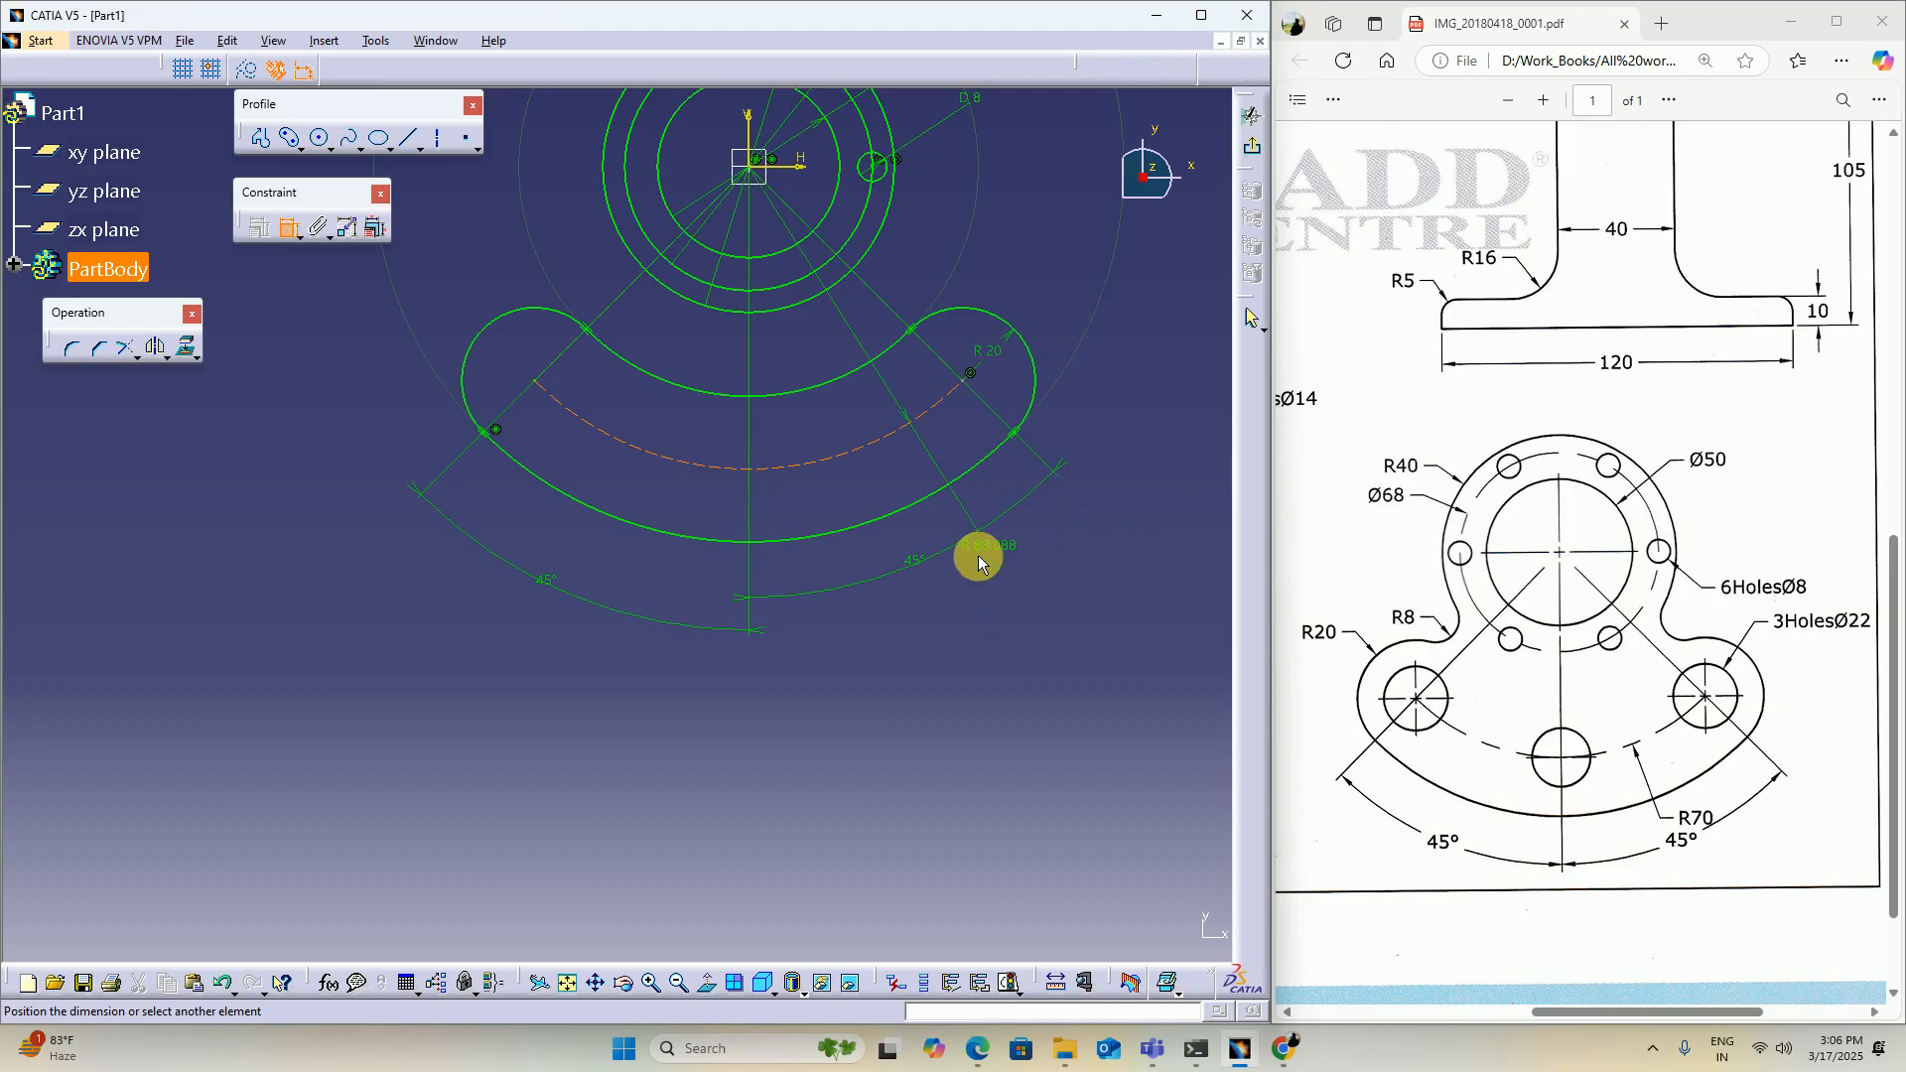
click(870, 630)
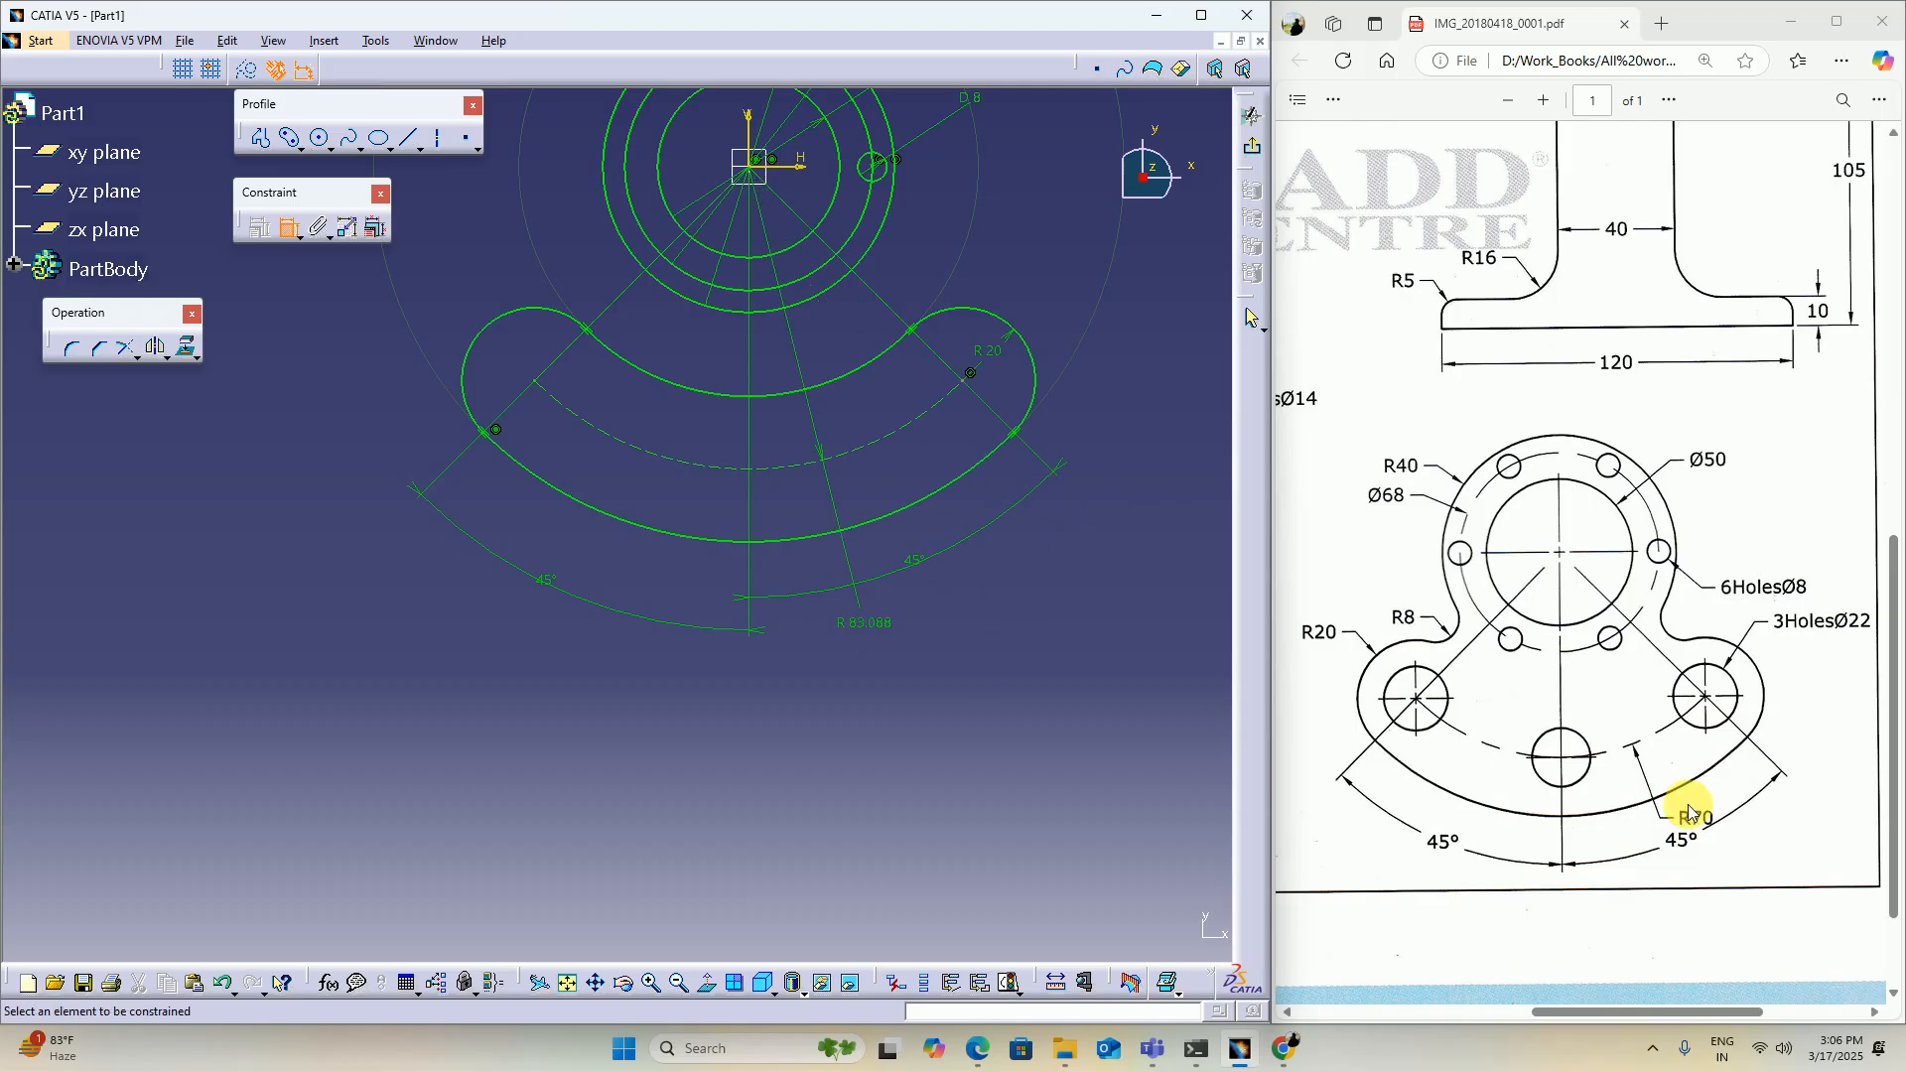
double_click(870, 624)
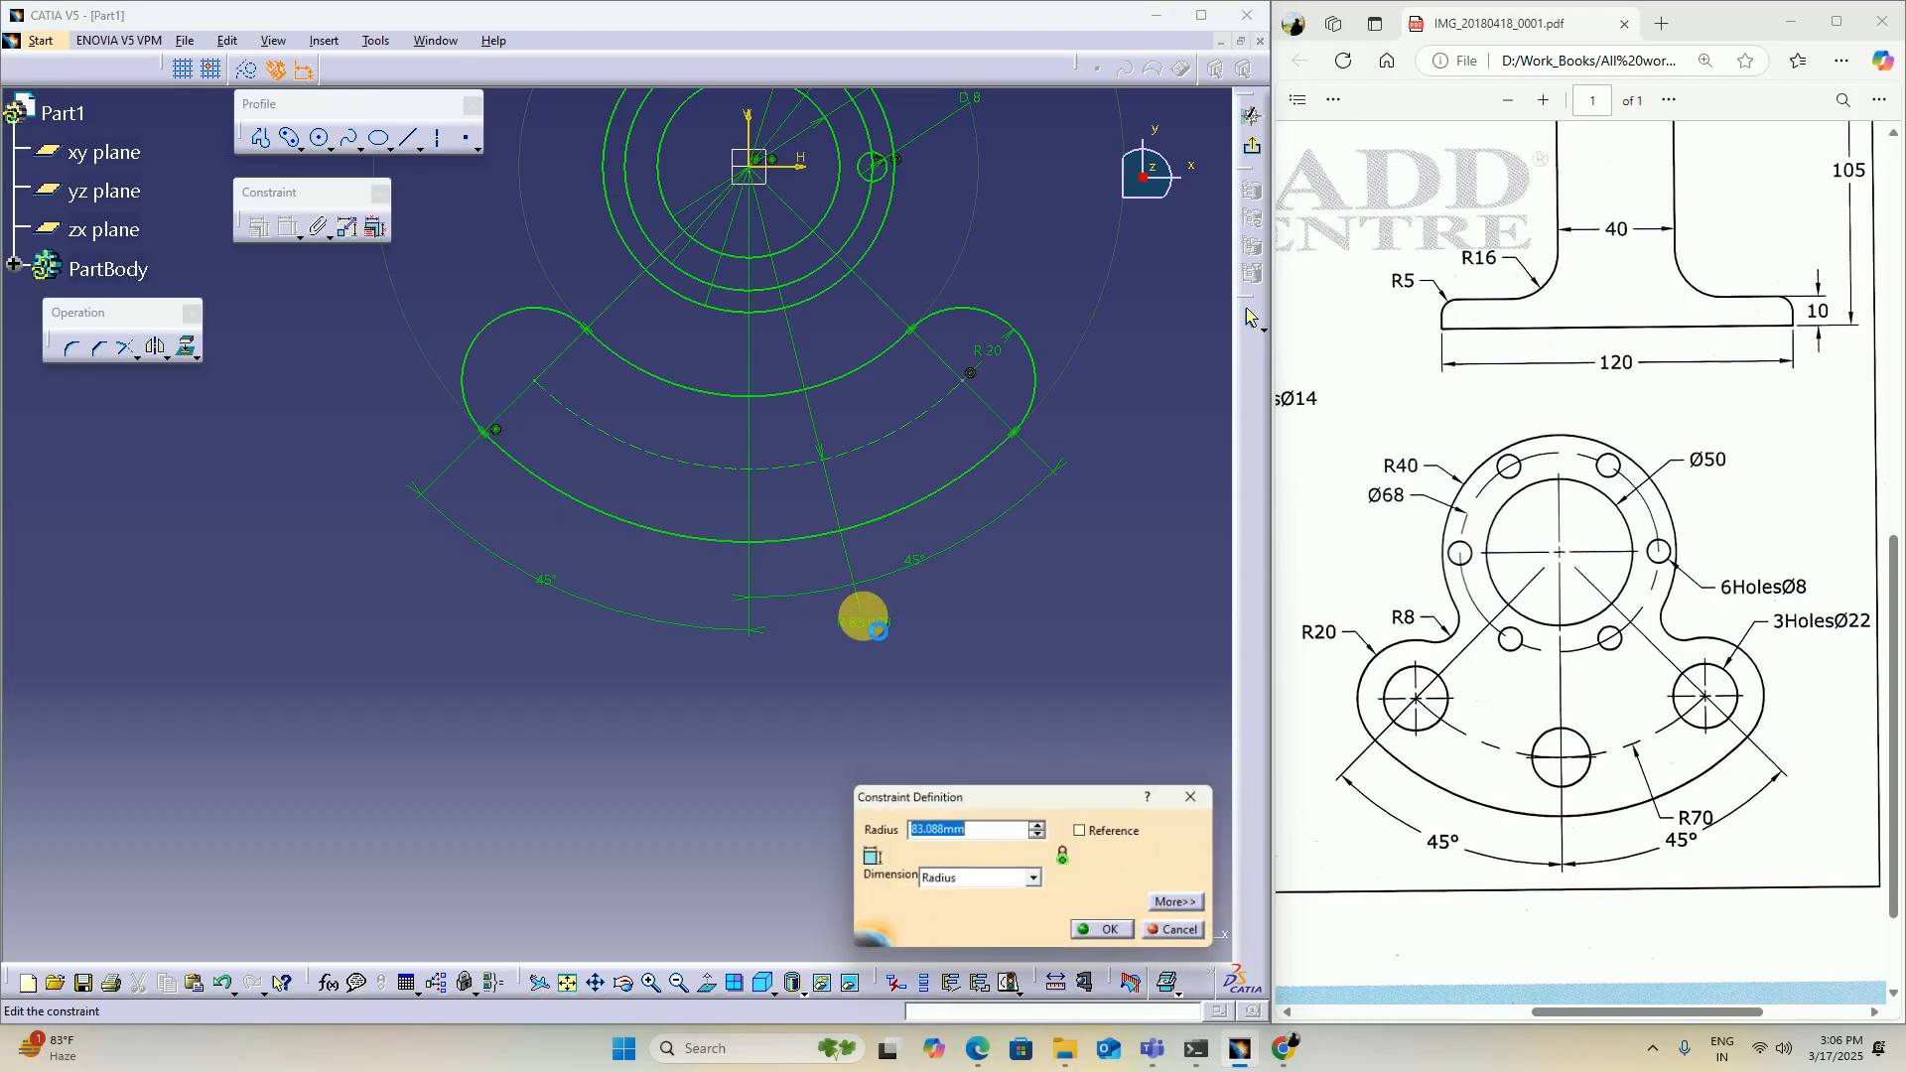
text(70)
key(Return)
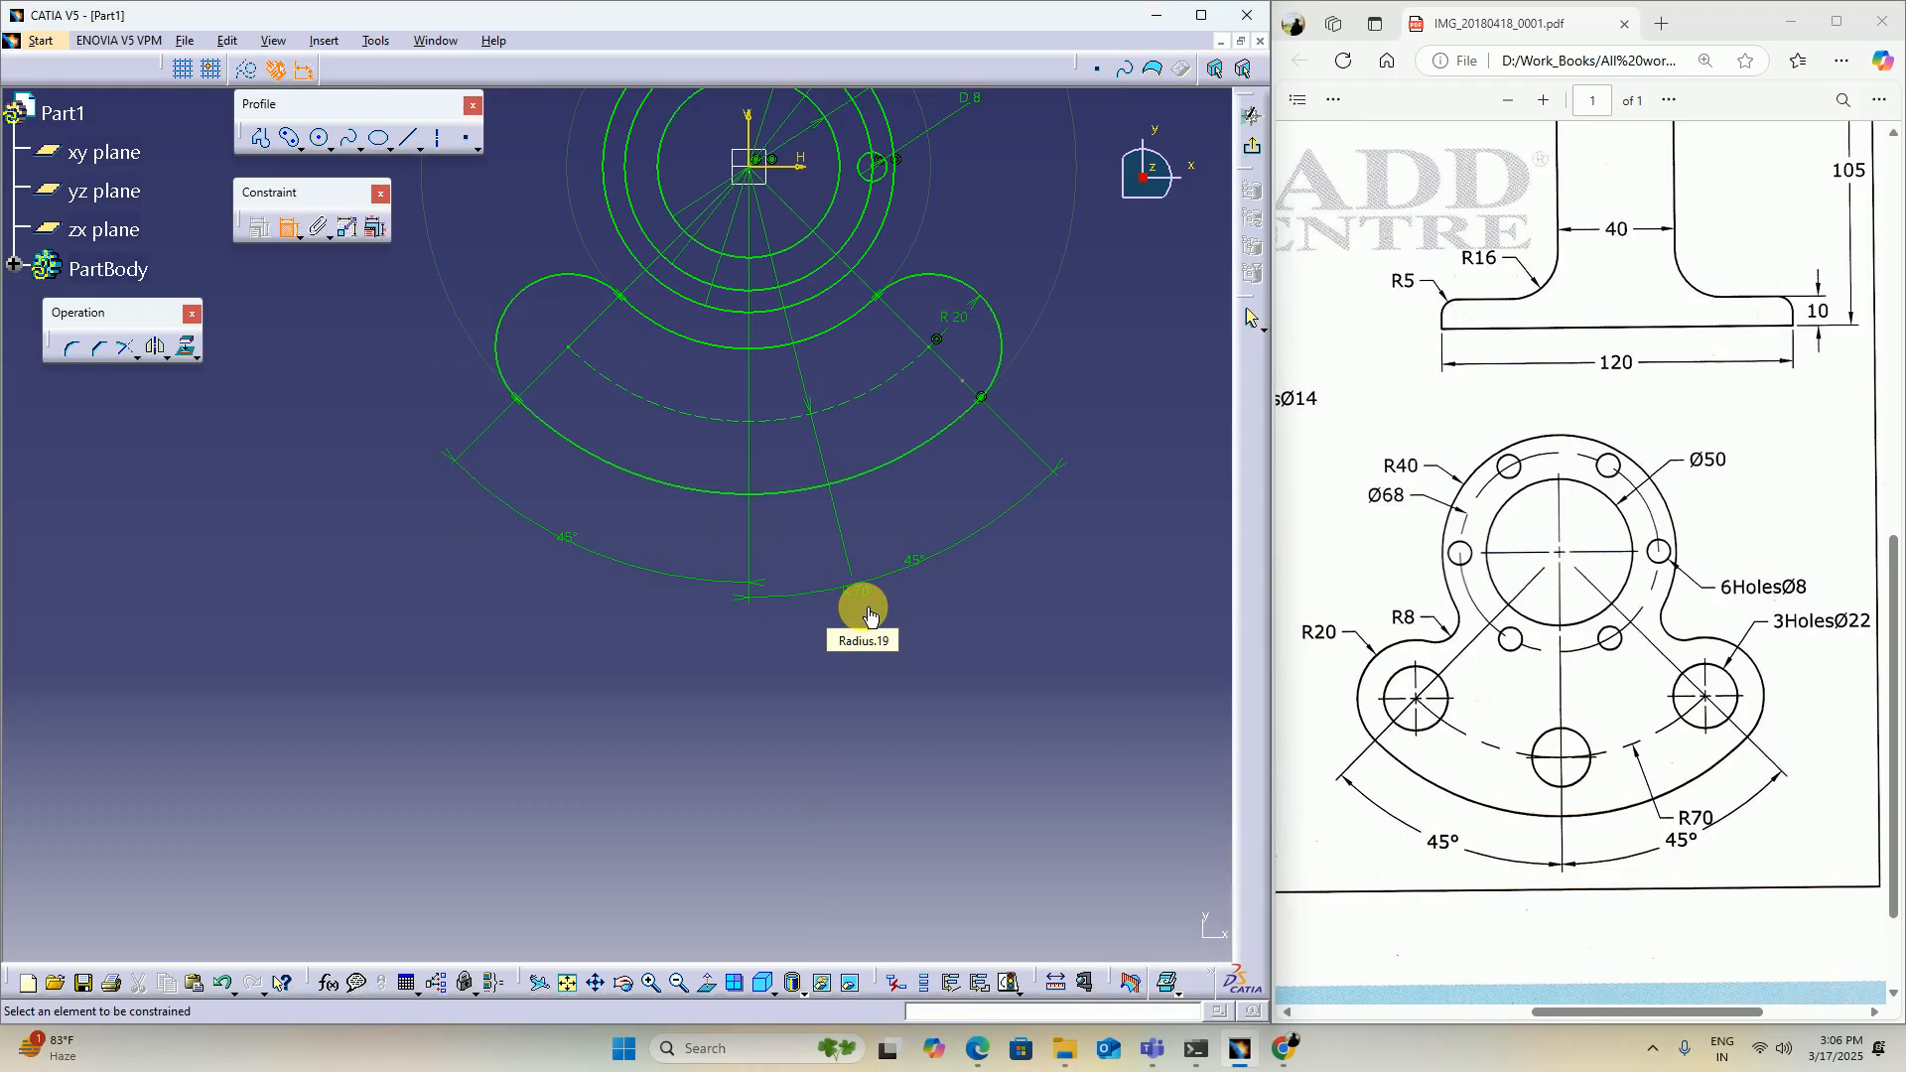
Step: Draw two circles on the dashed centre arc, one at its left end and one where it crosses the vertical axis
middle_drag(742, 408, 784, 532)
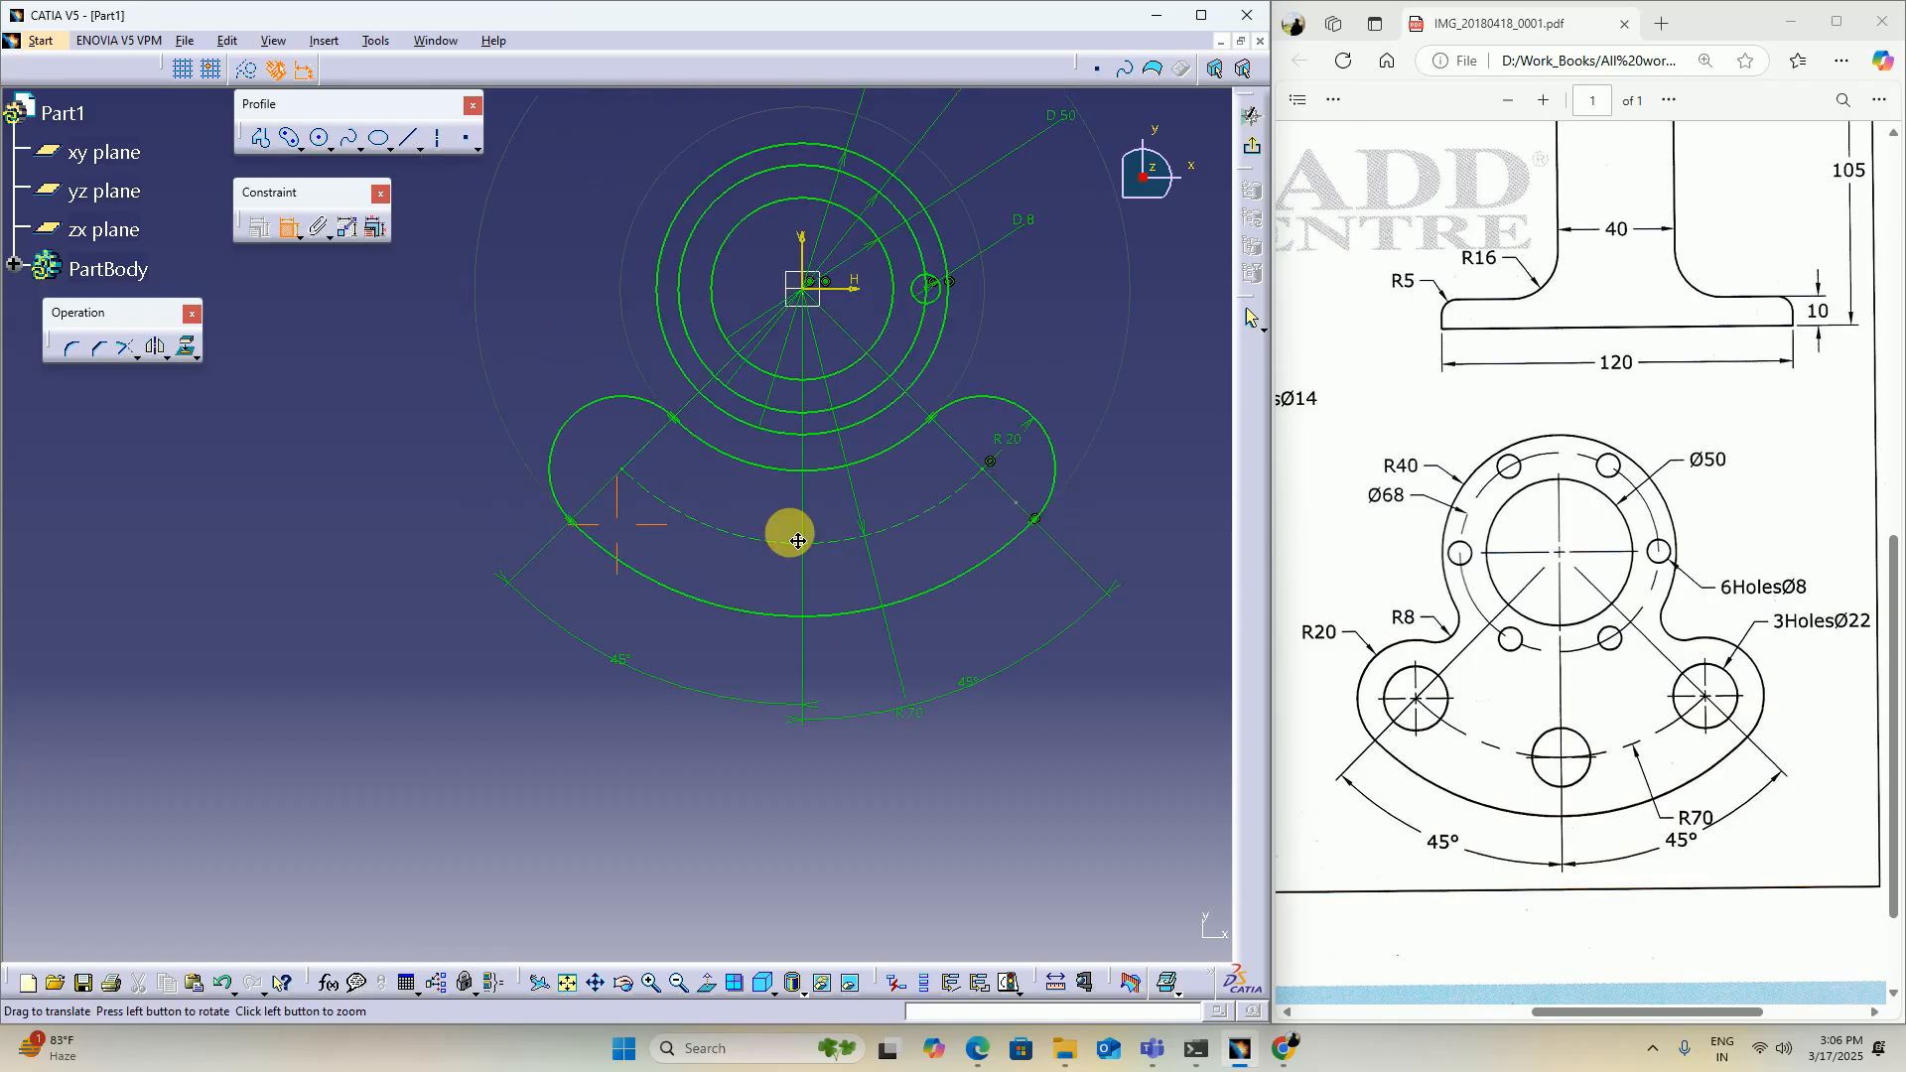
click(311, 139)
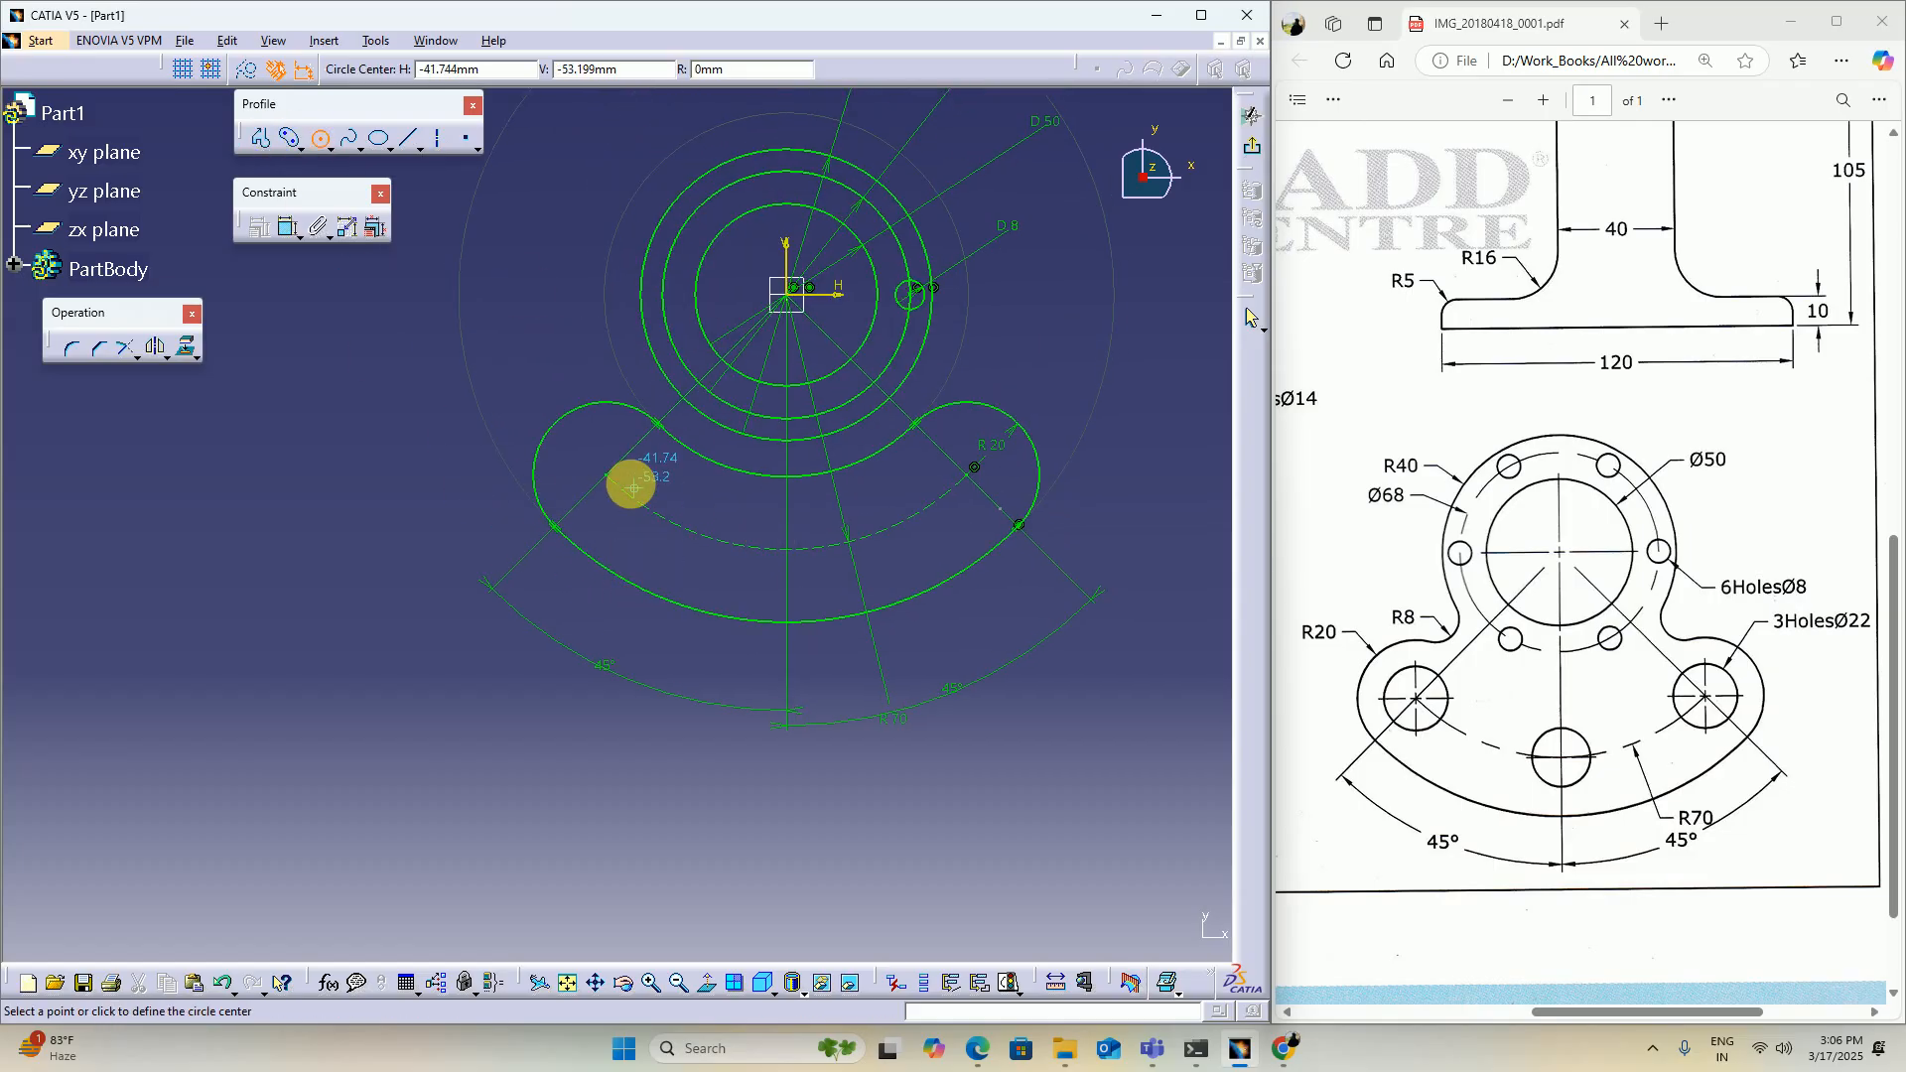
click(608, 474)
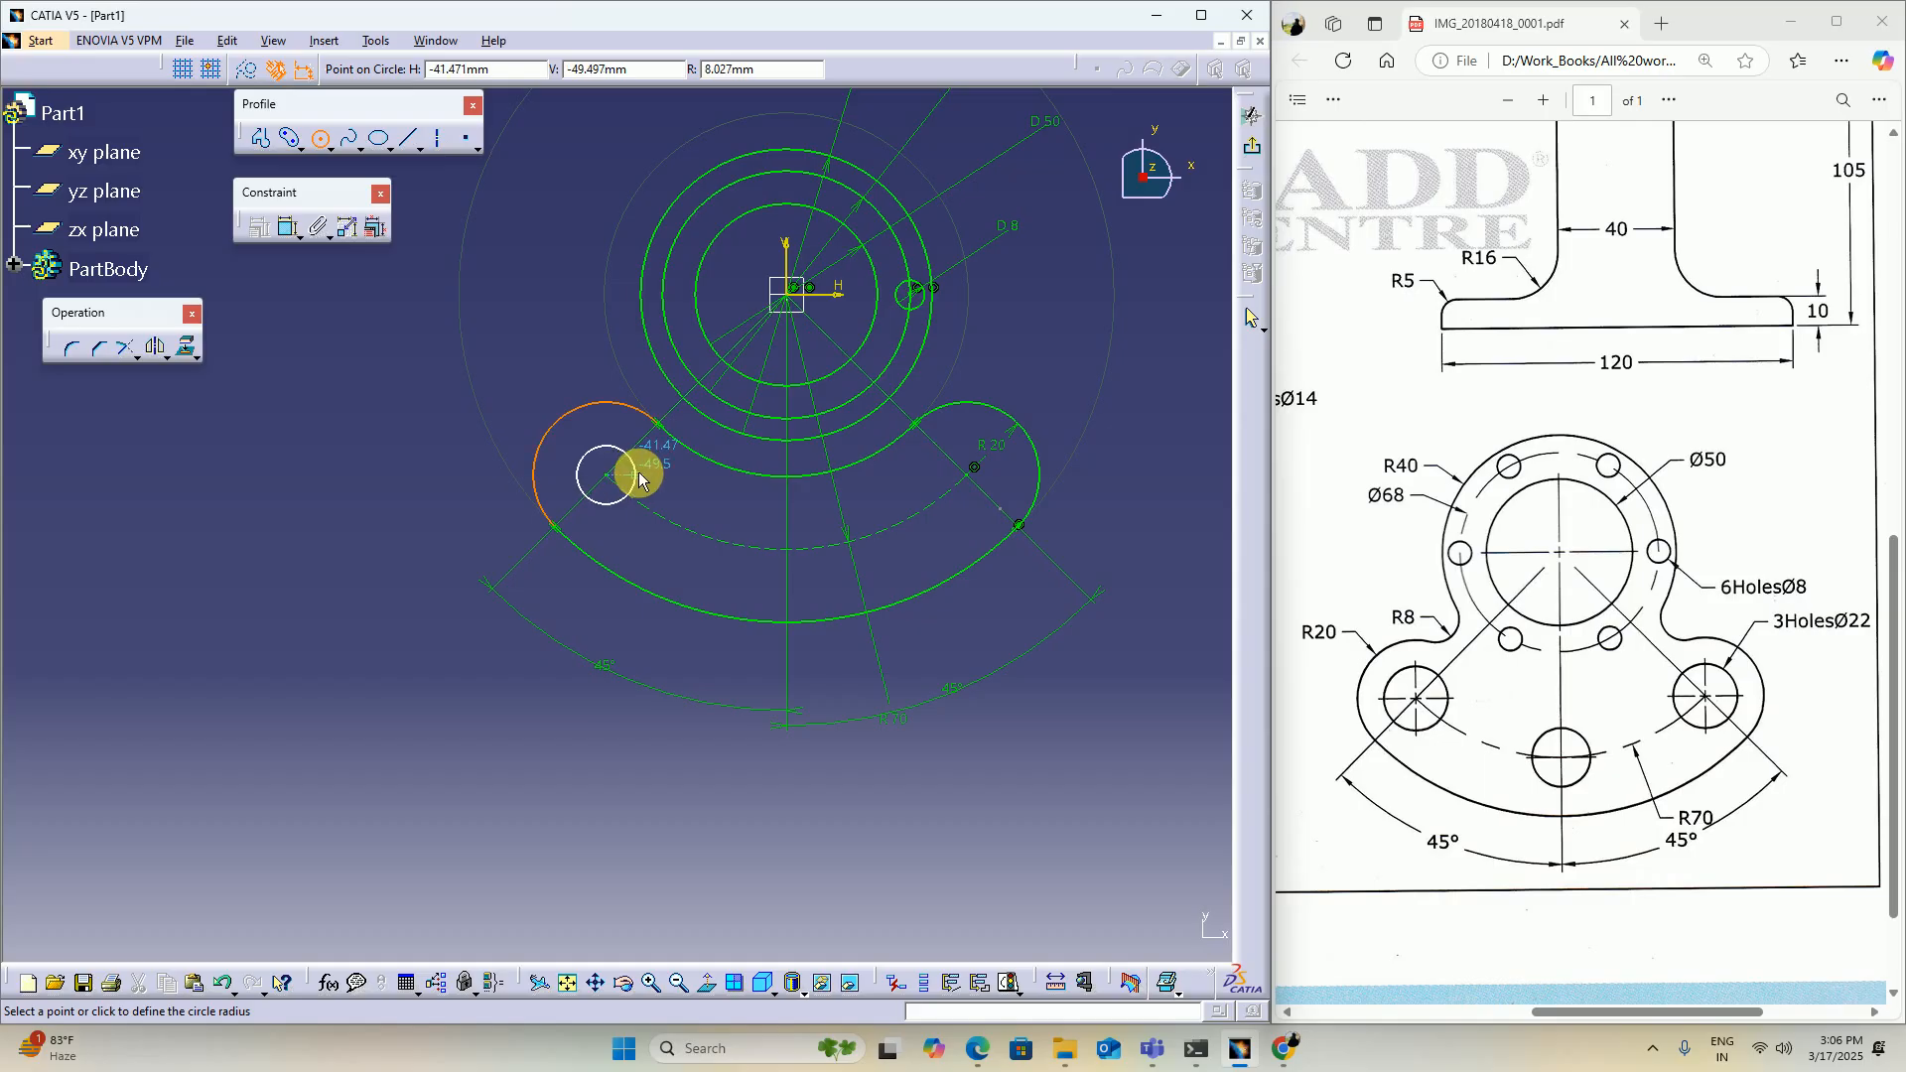
click(641, 478)
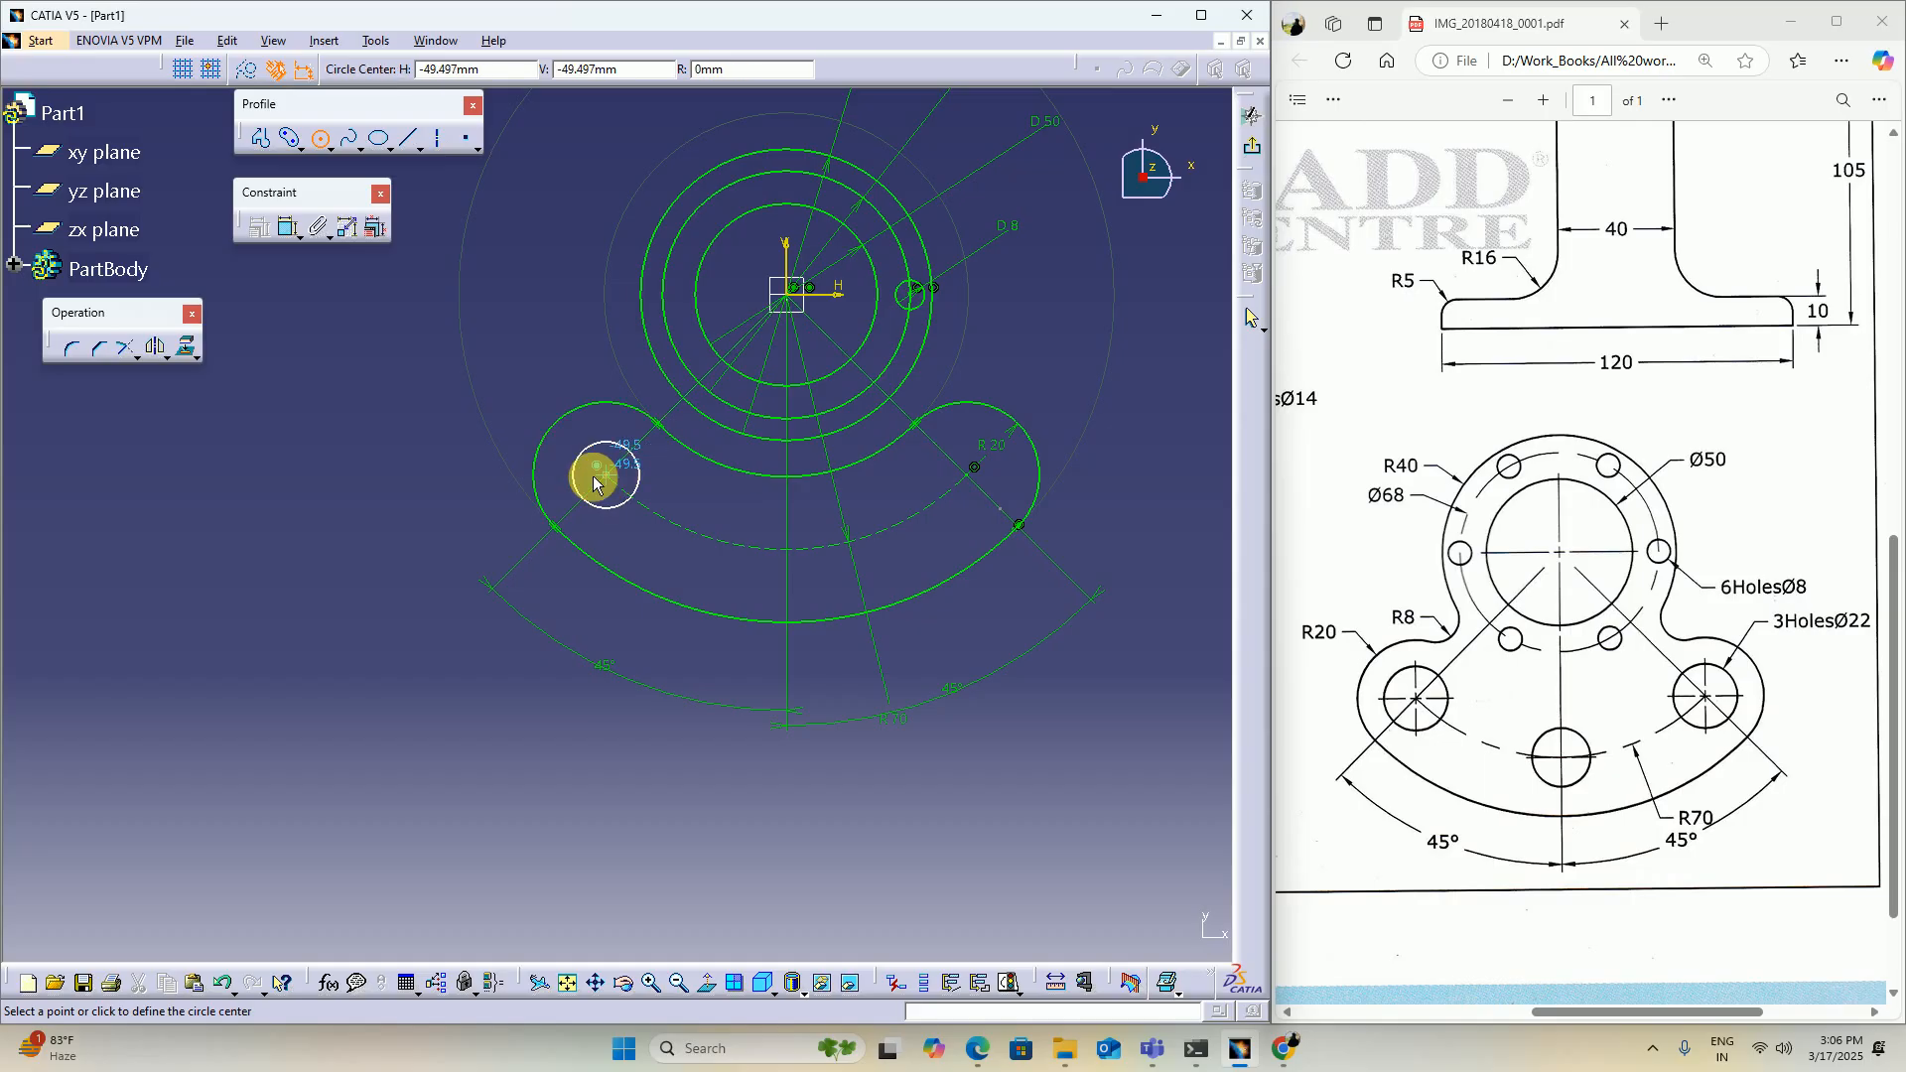
click(290, 226)
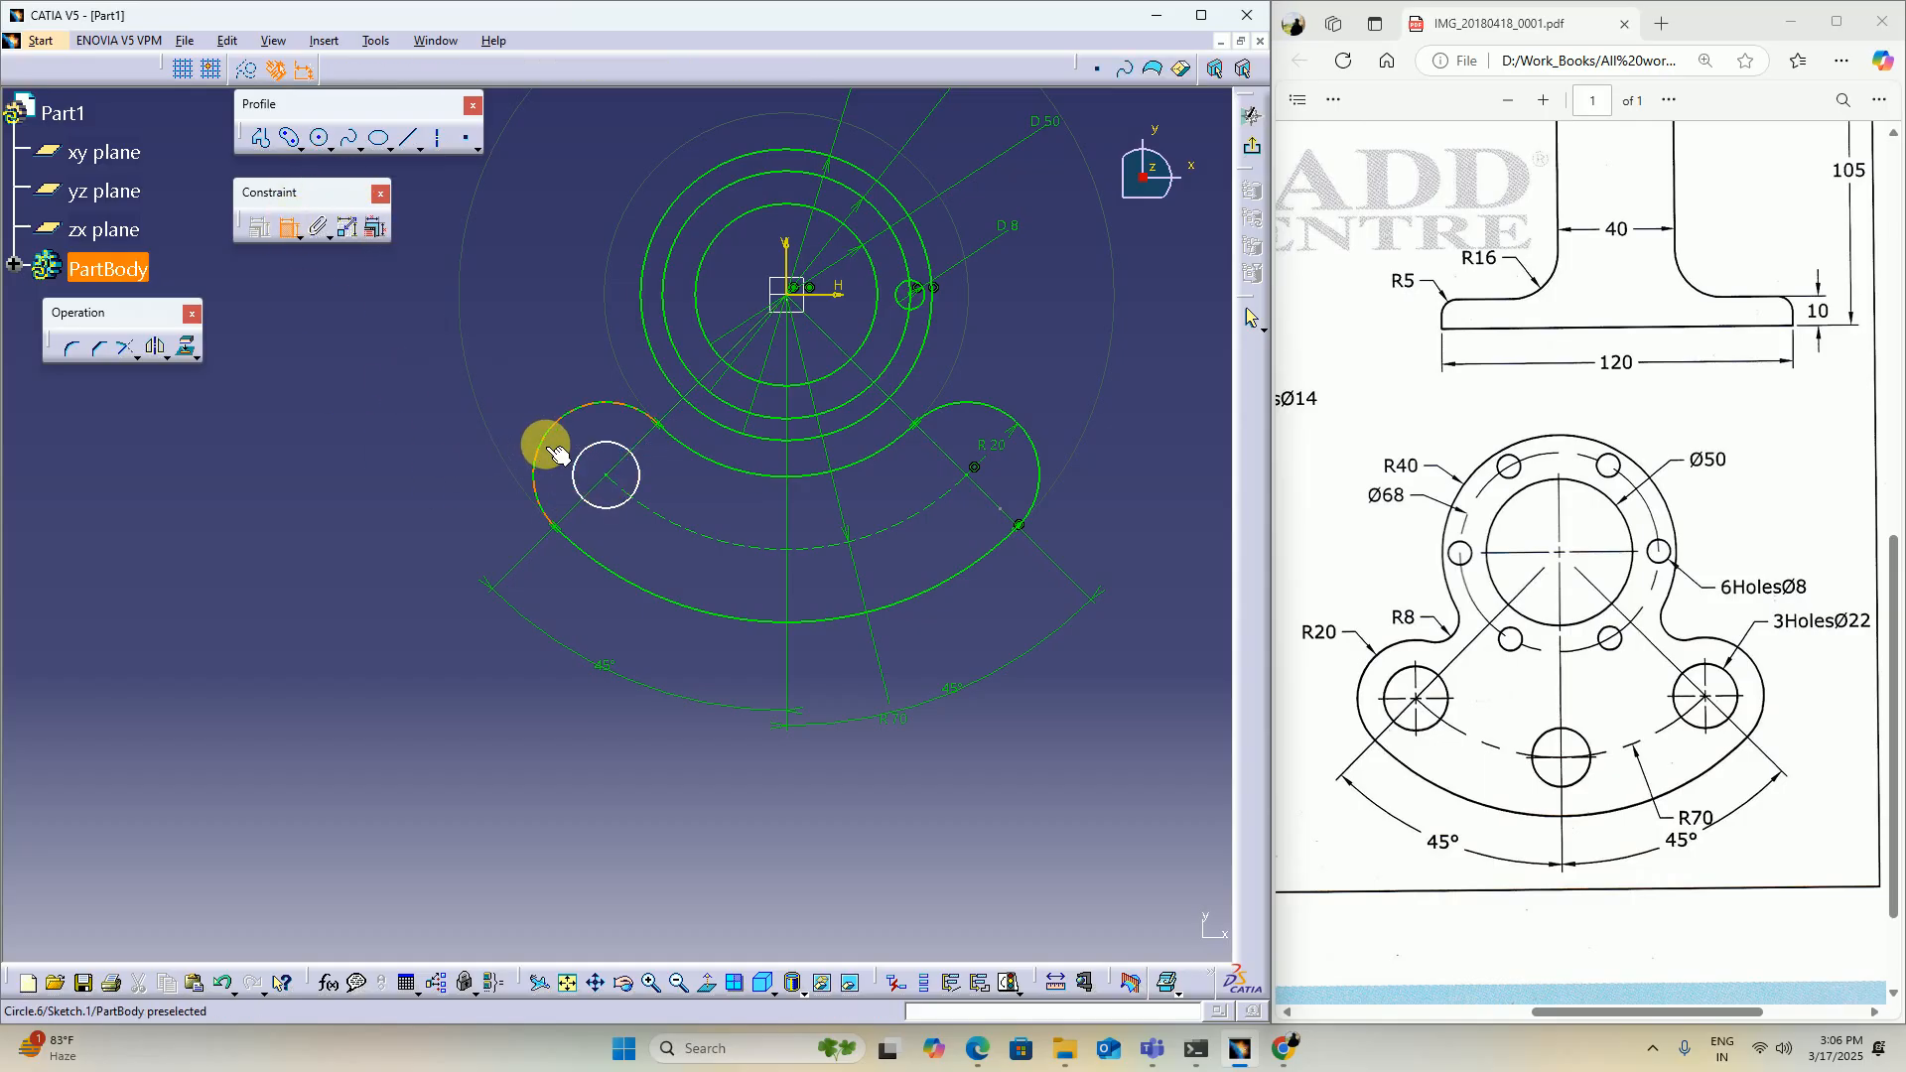
click(321, 142)
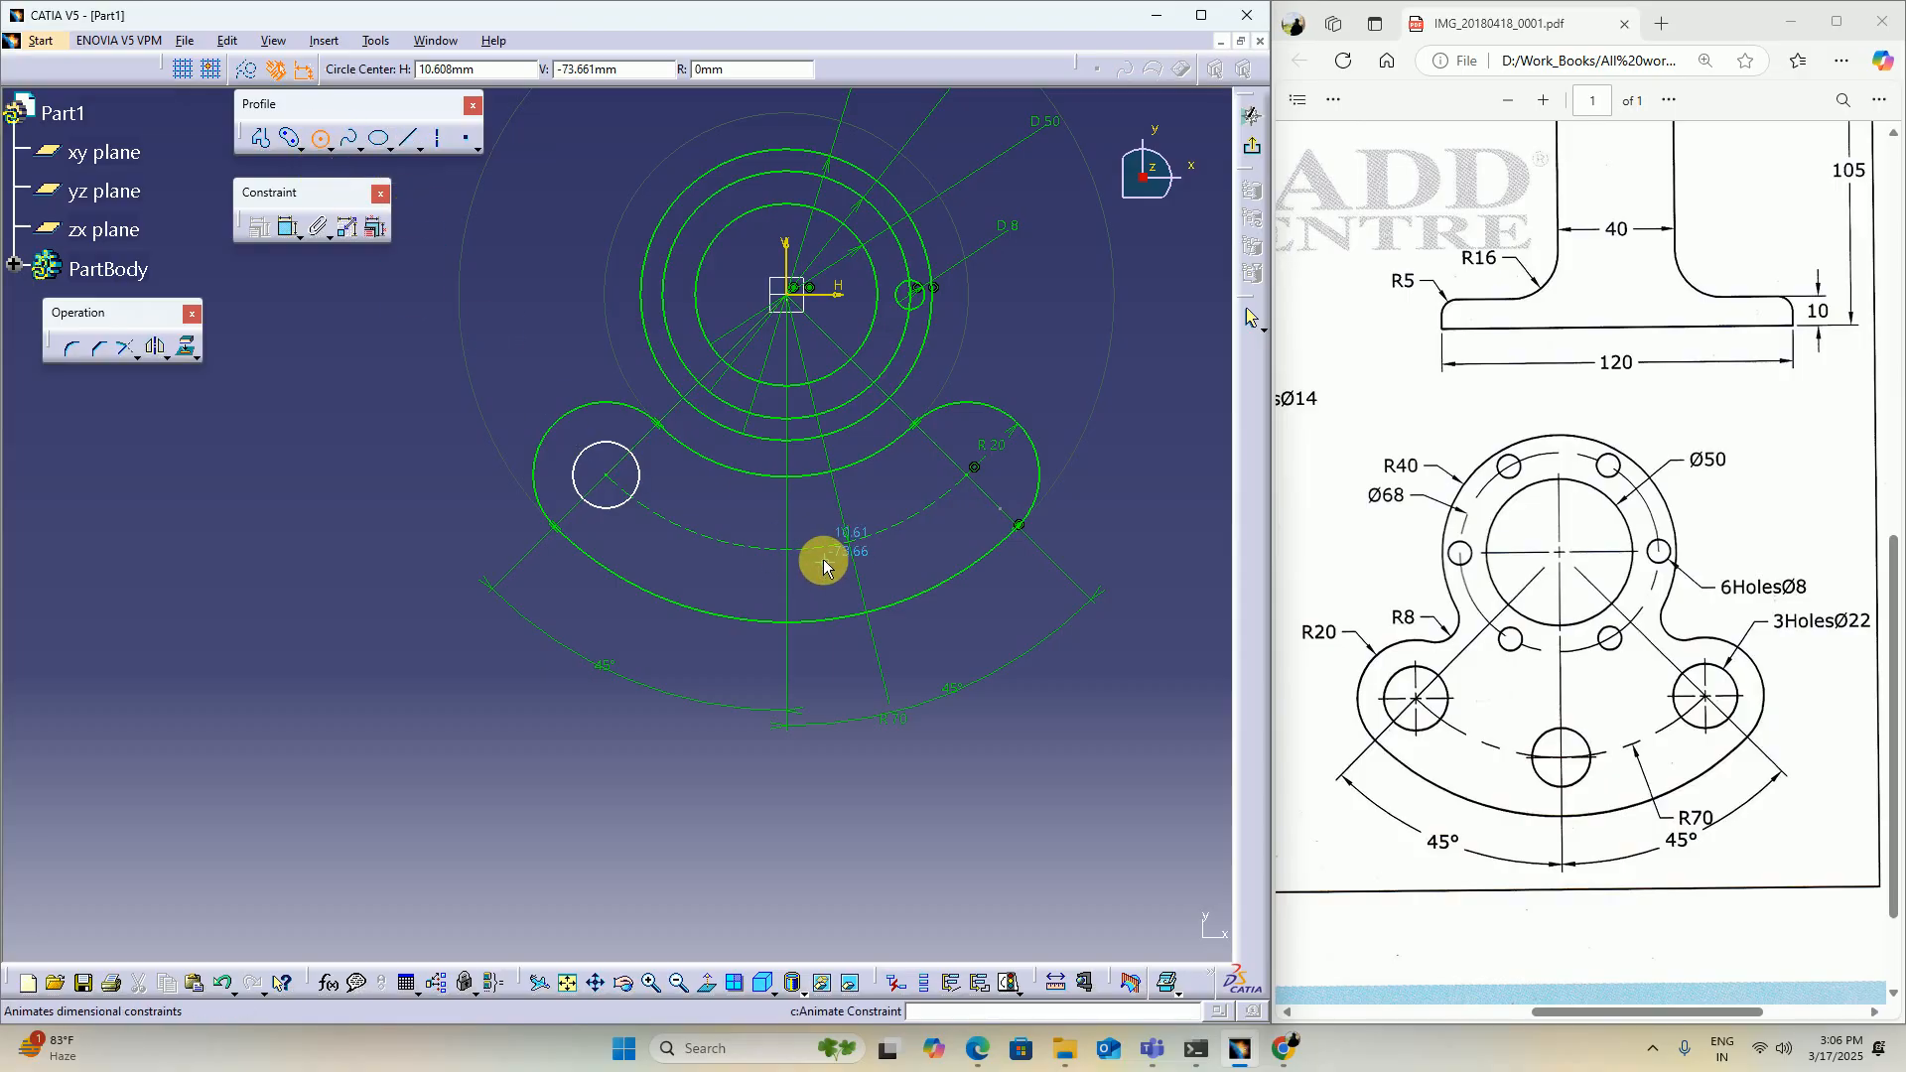
click(787, 550)
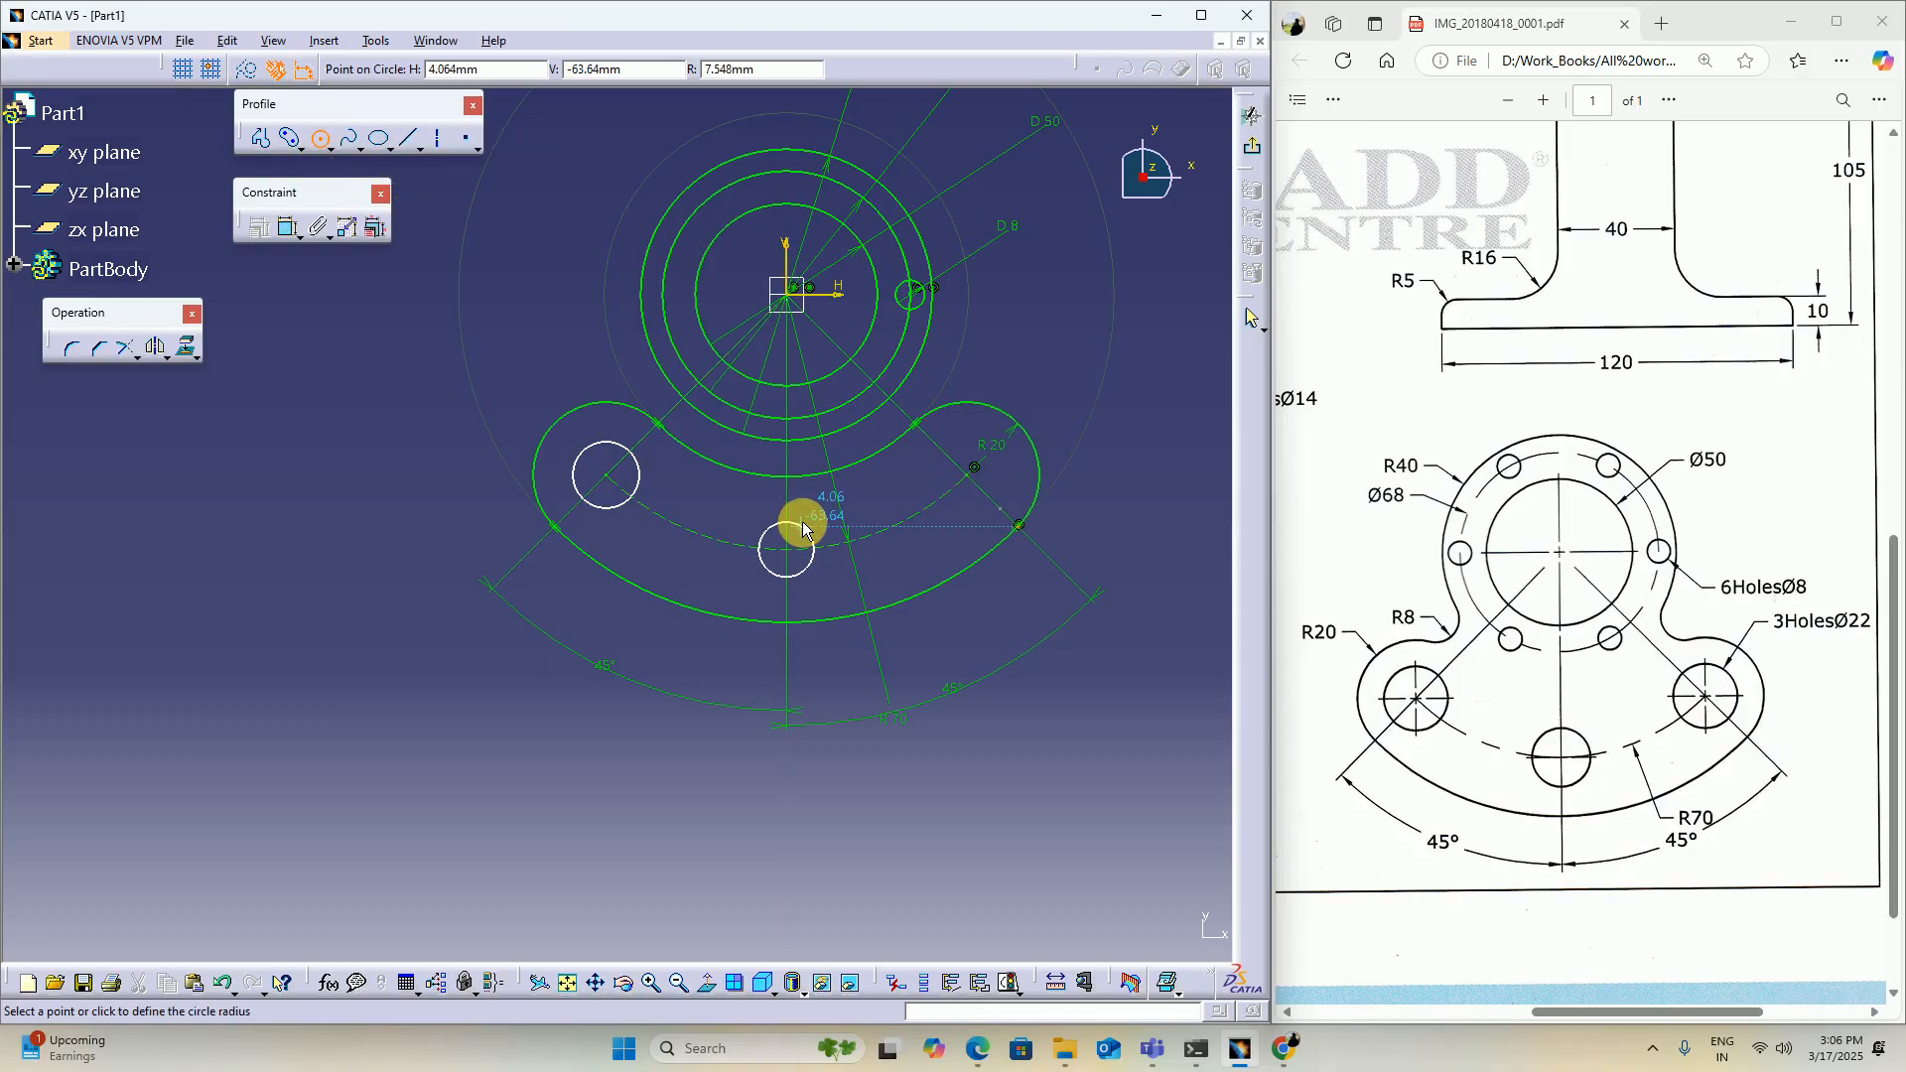
click(808, 516)
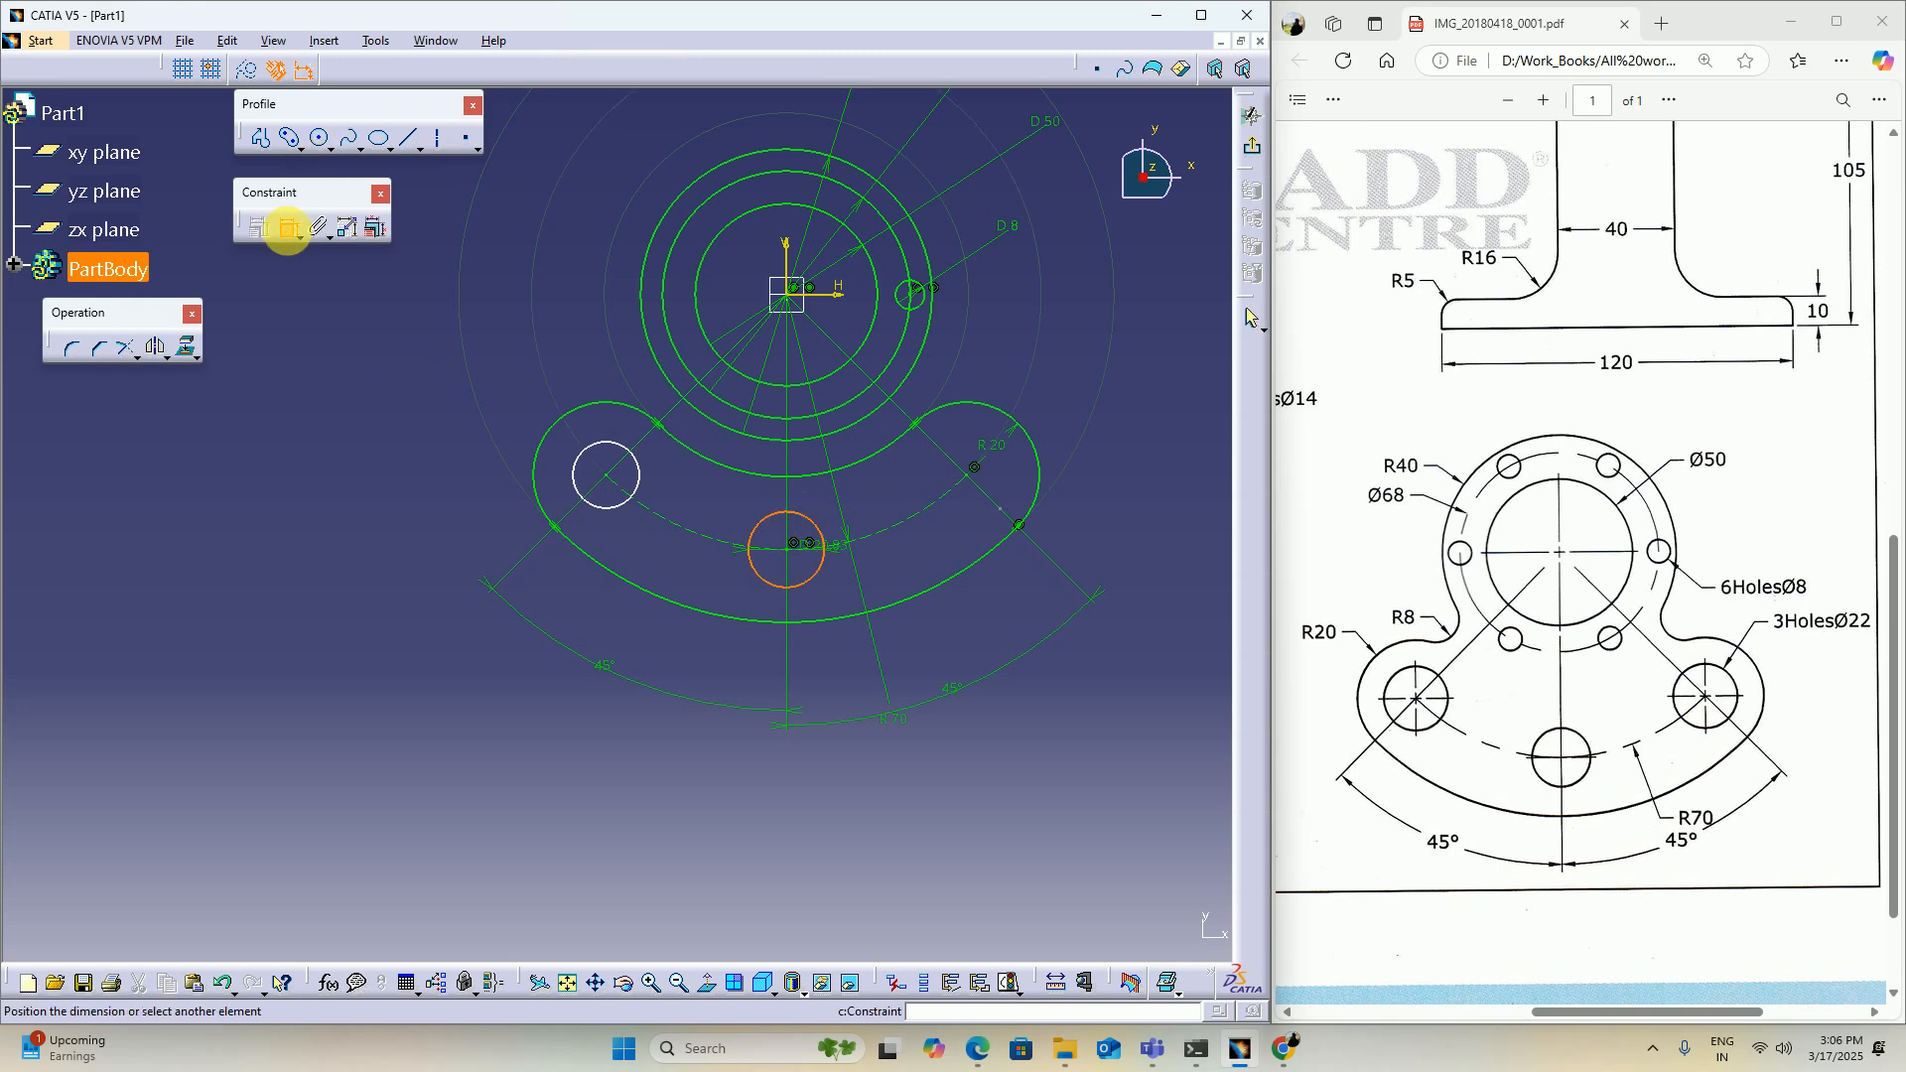
Step: Dimension the circle on the vertical axis and set its diameter to 22 mm
click(287, 227)
click(582, 601)
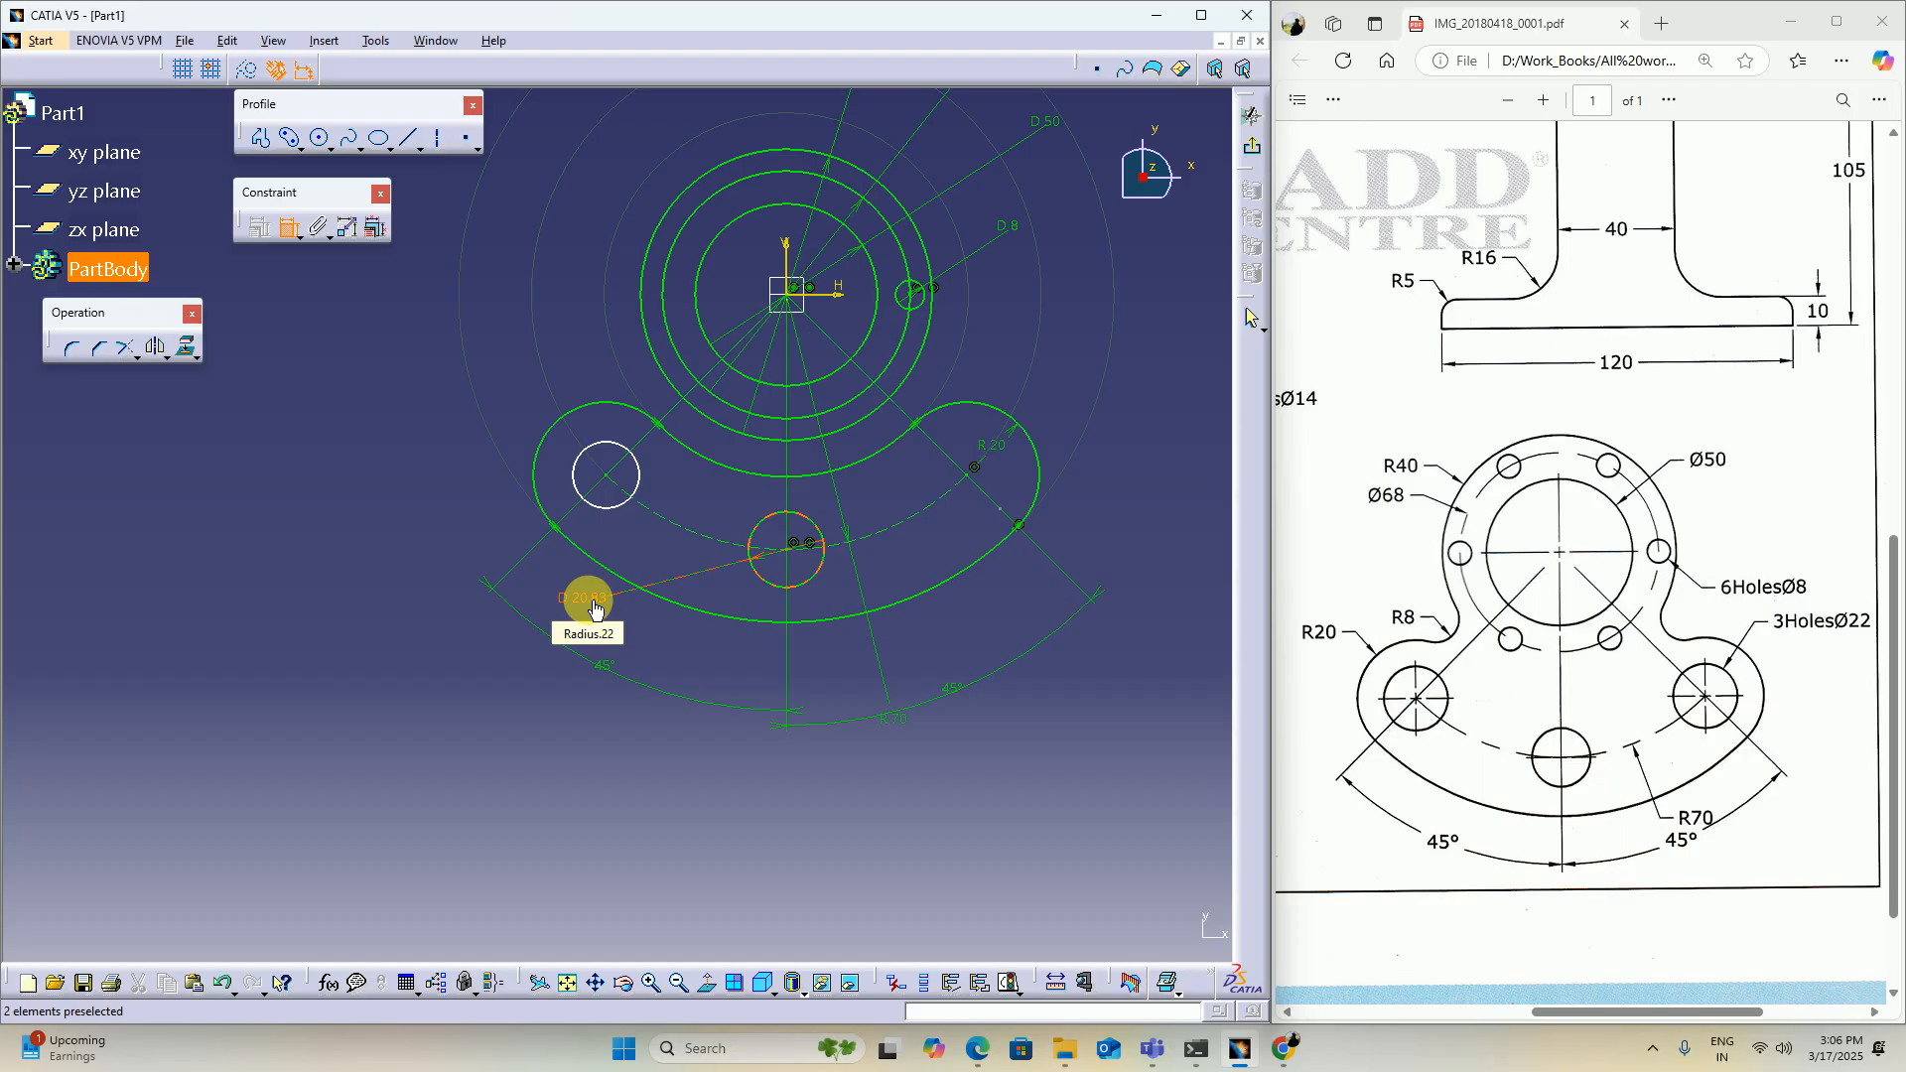
double_click(593, 609)
text(22)
key(Return)
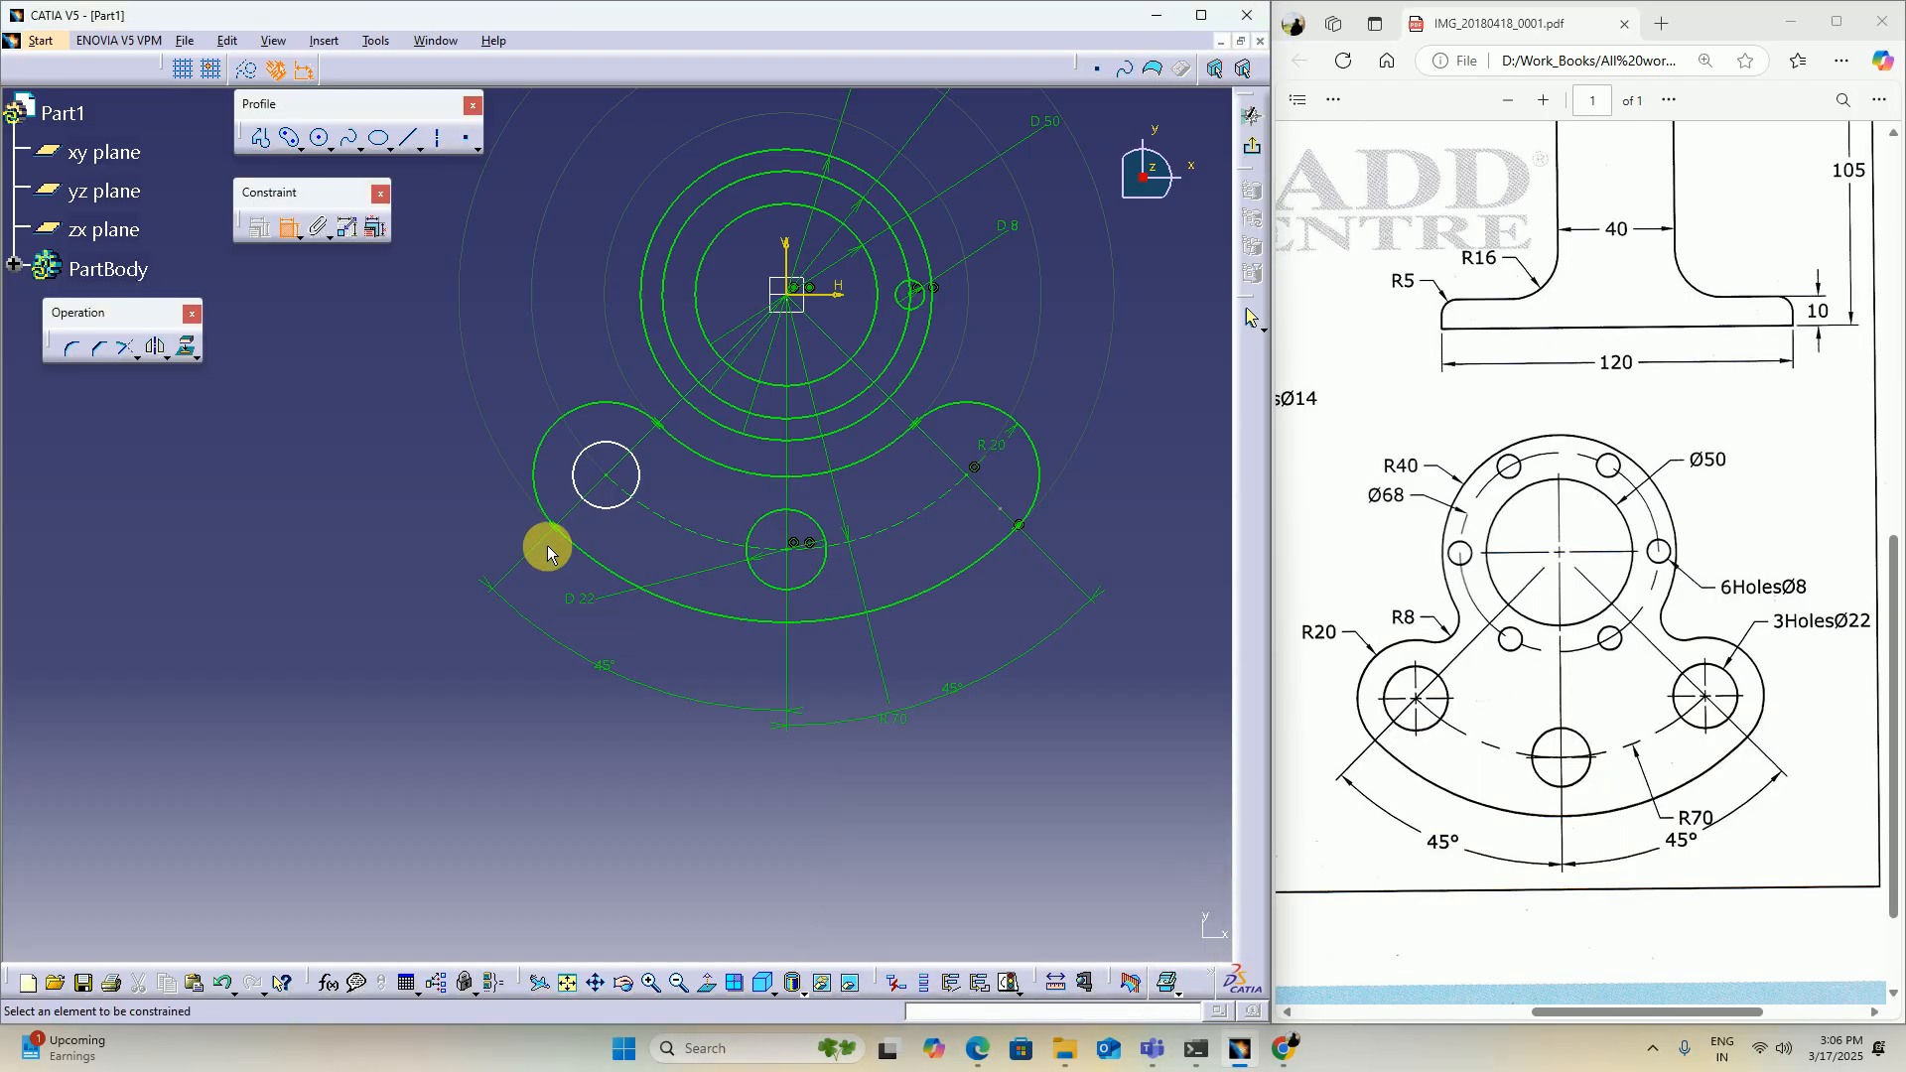
Step: Dimension the circle at the left end of the centre arc and set its diameter to 22 mm
click(576, 468)
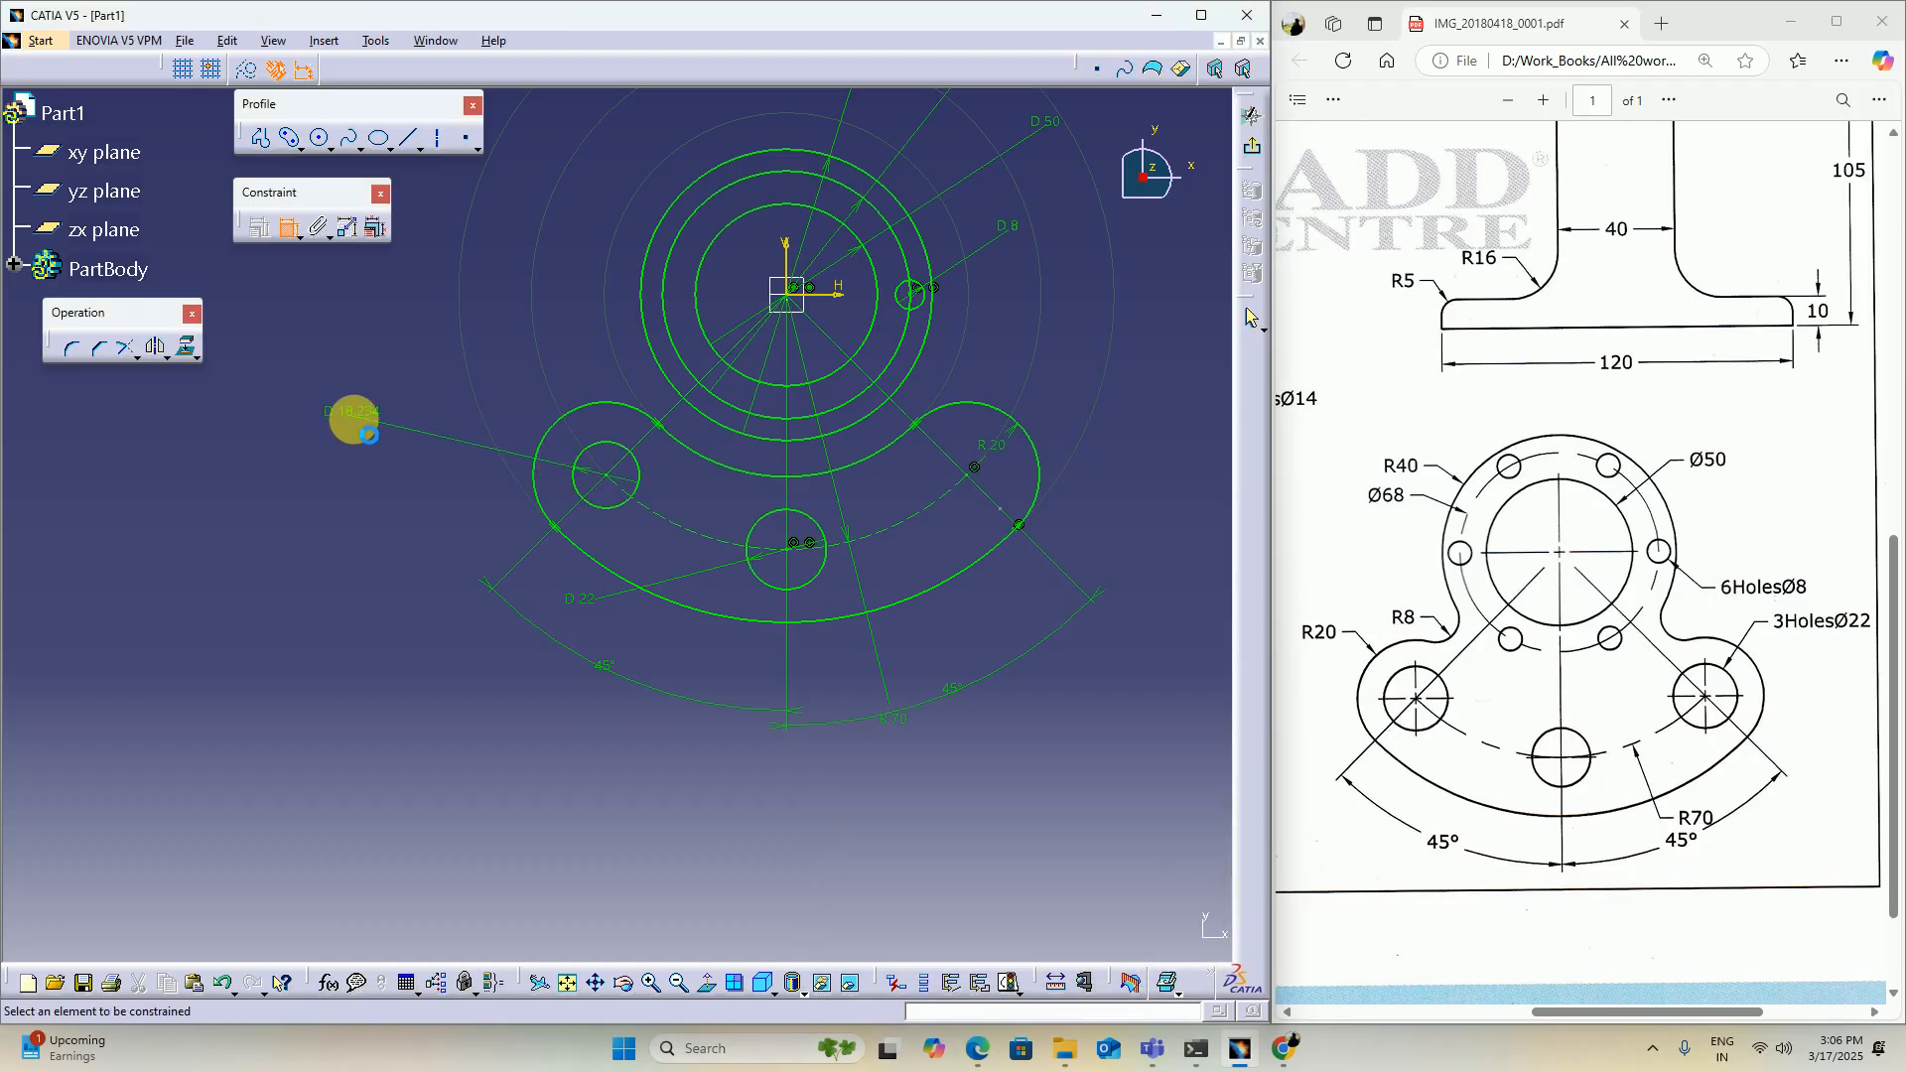
click(359, 415)
double_click(359, 415)
text(22mm)
key(Return)
click(291, 229)
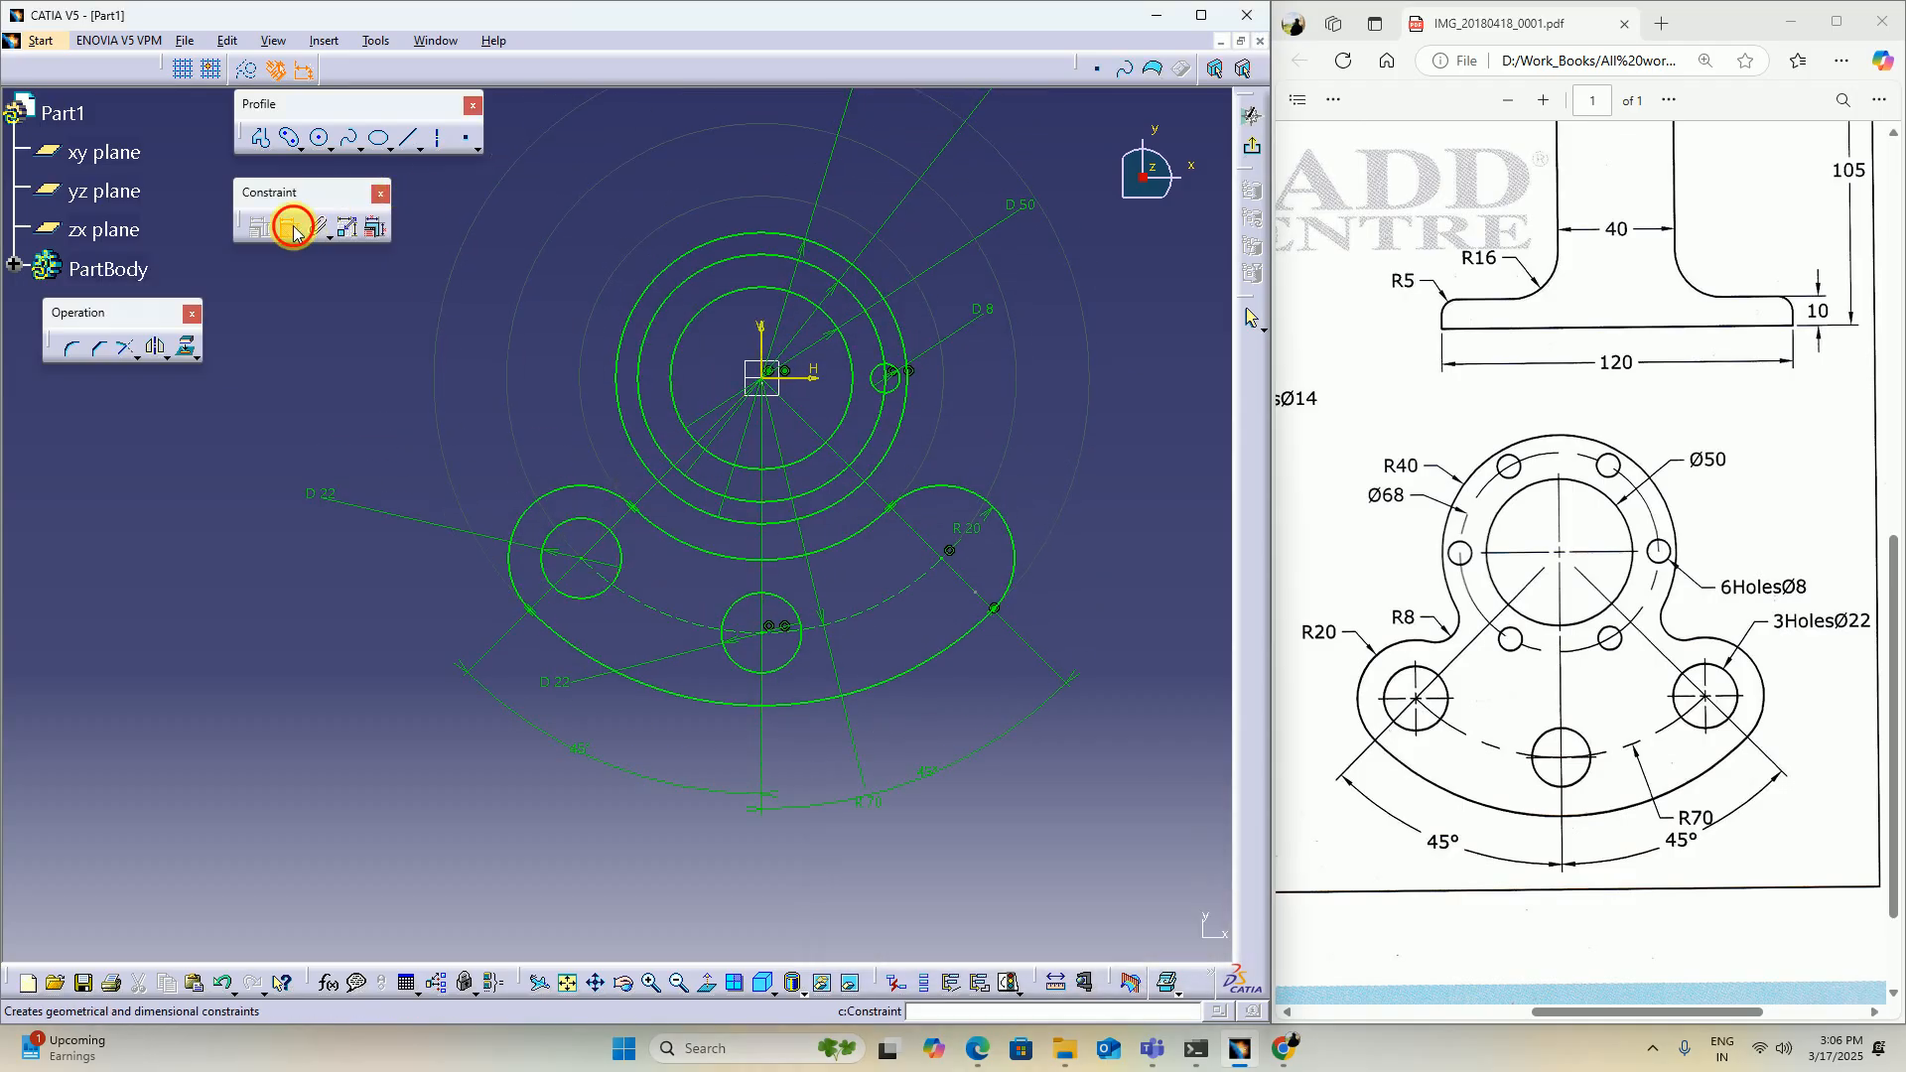
Step: Mirror the left 22 mm circle about the vertical axis onto the right end of the elongated hole
click(575, 517)
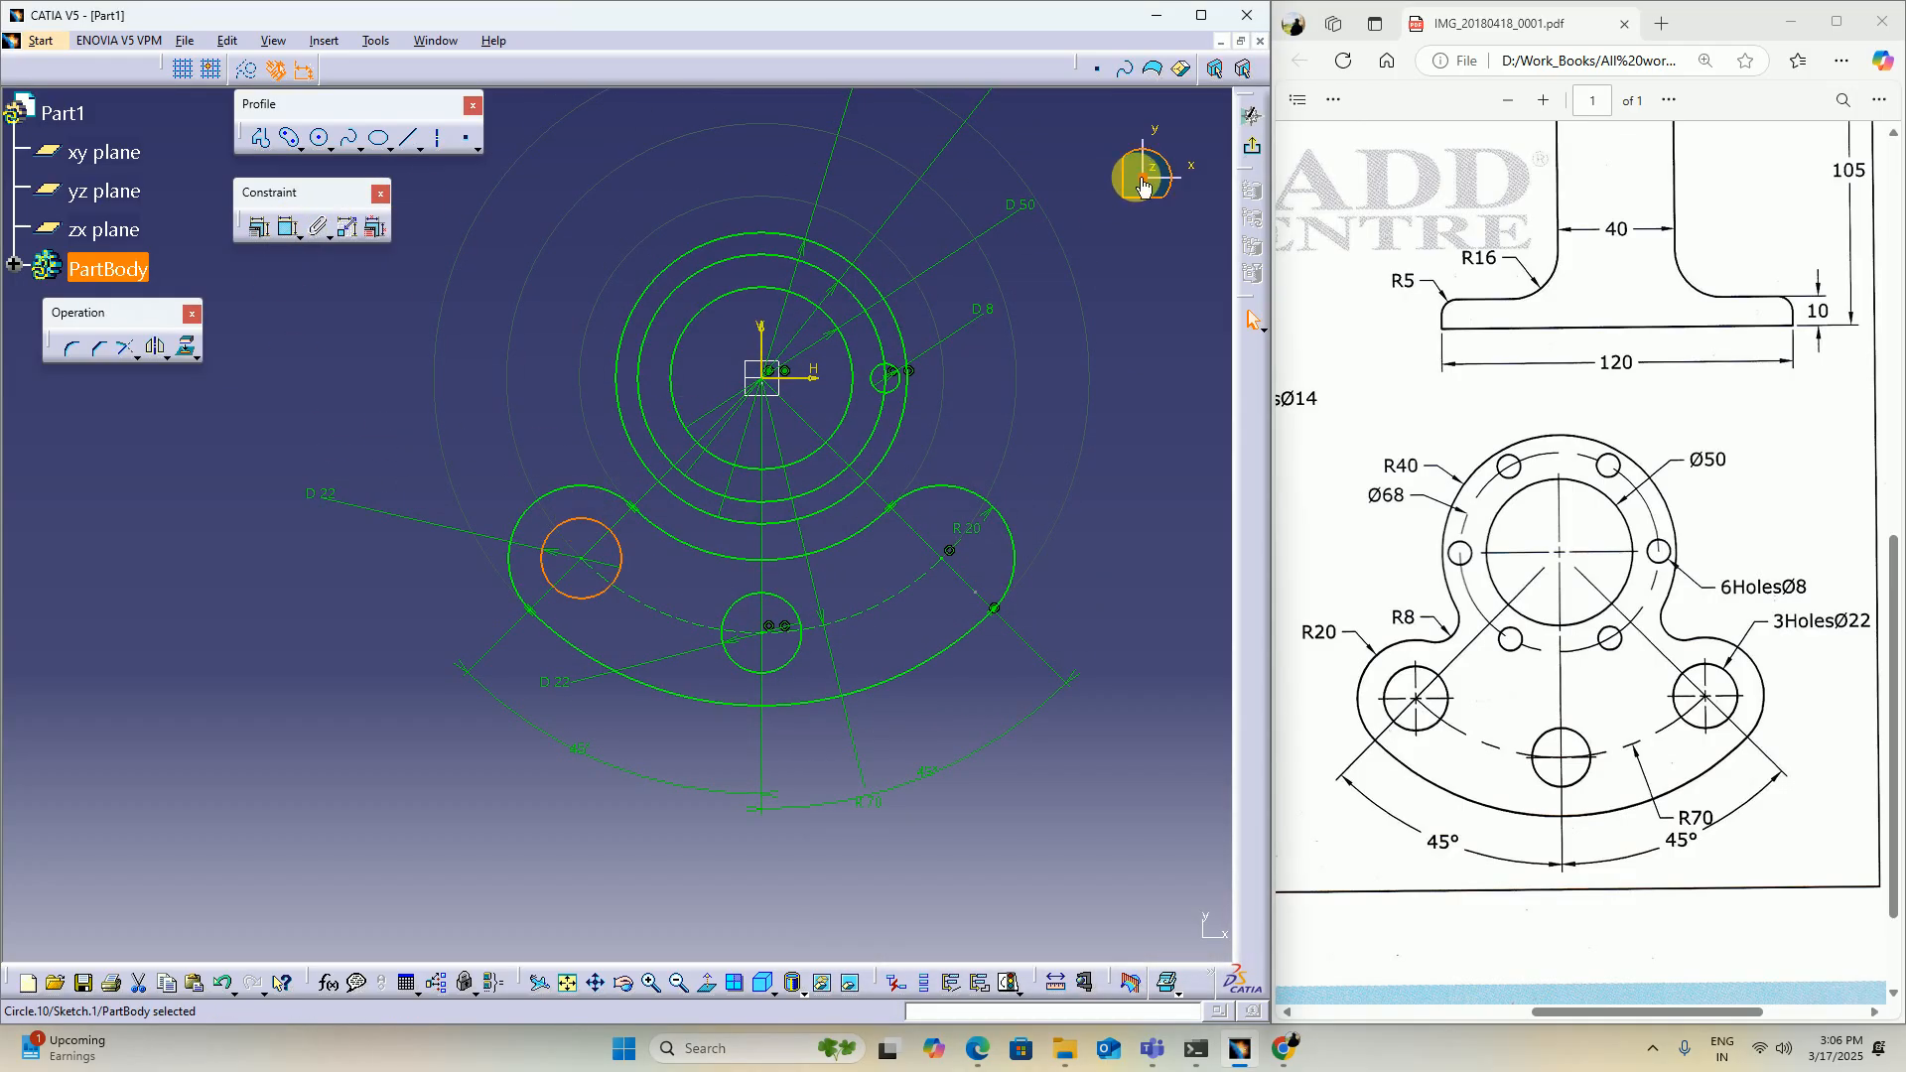
click(167, 362)
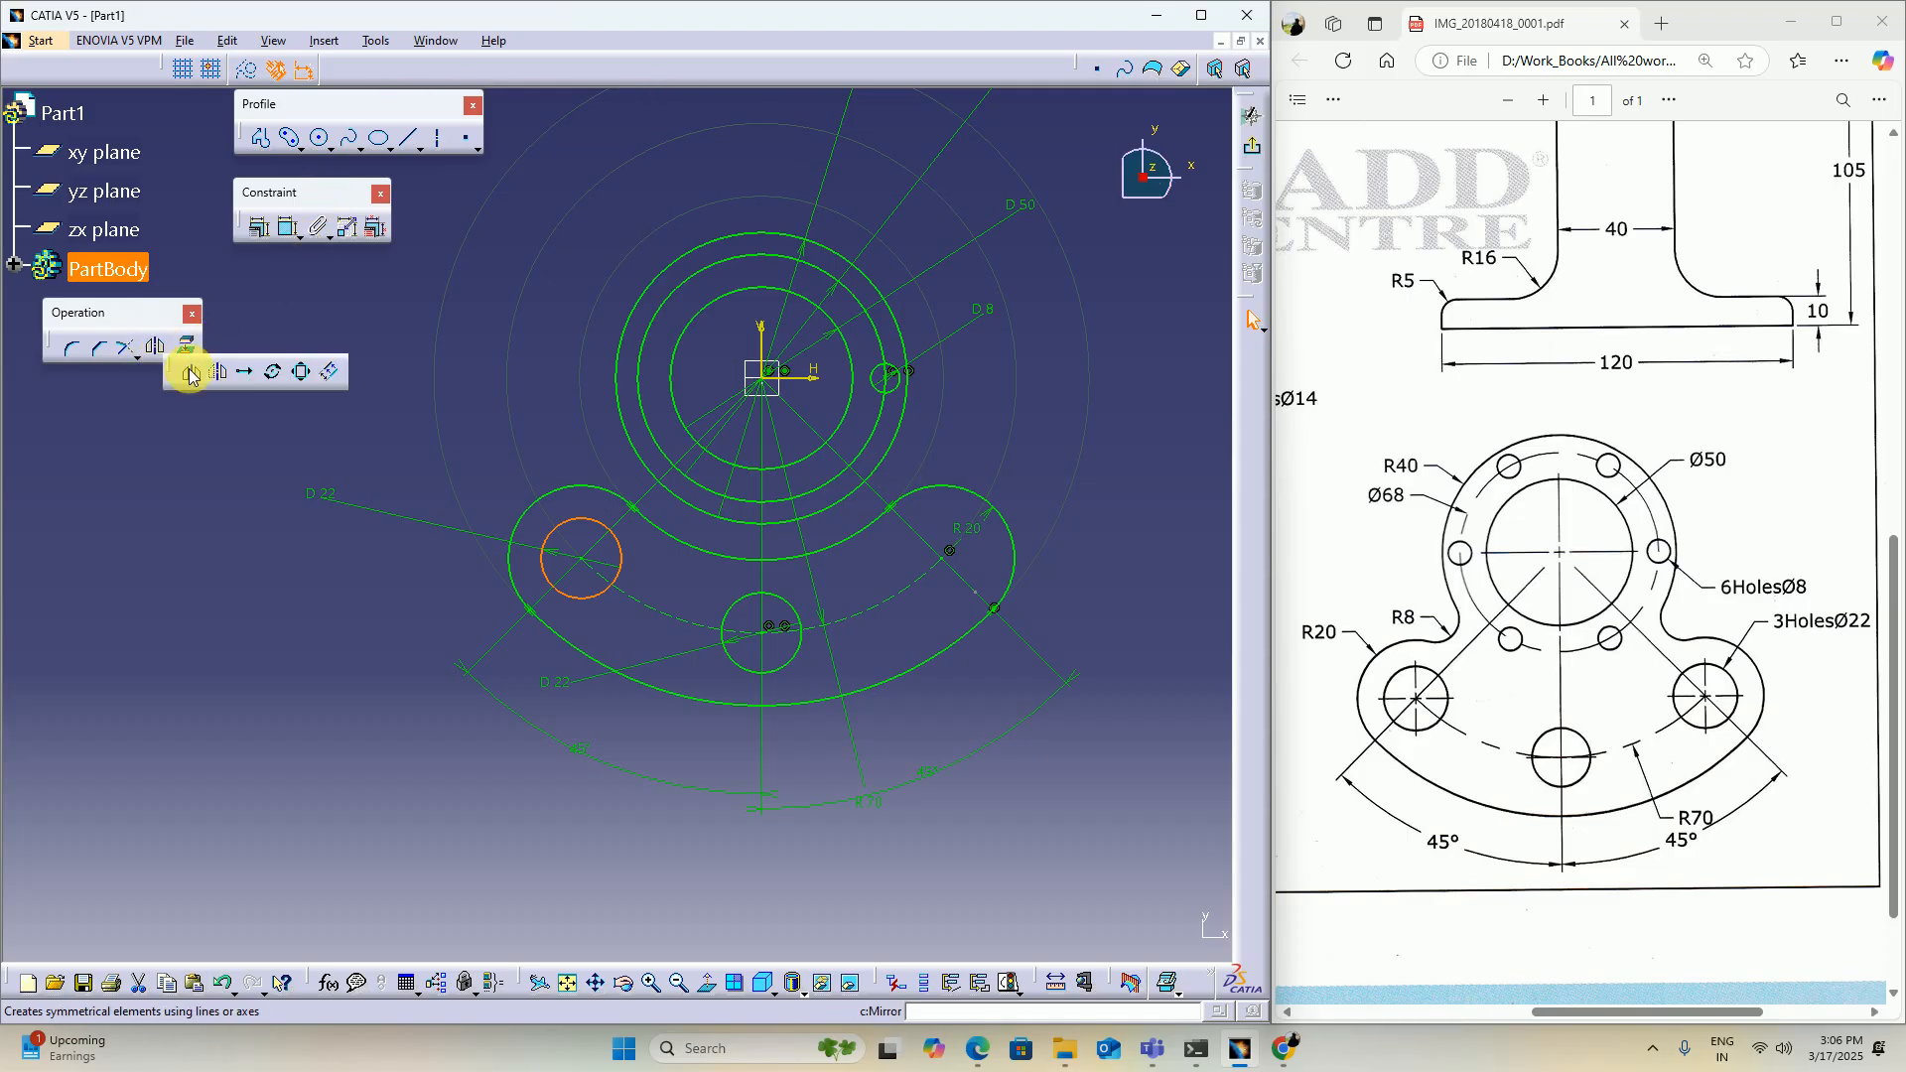
click(190, 372)
click(772, 333)
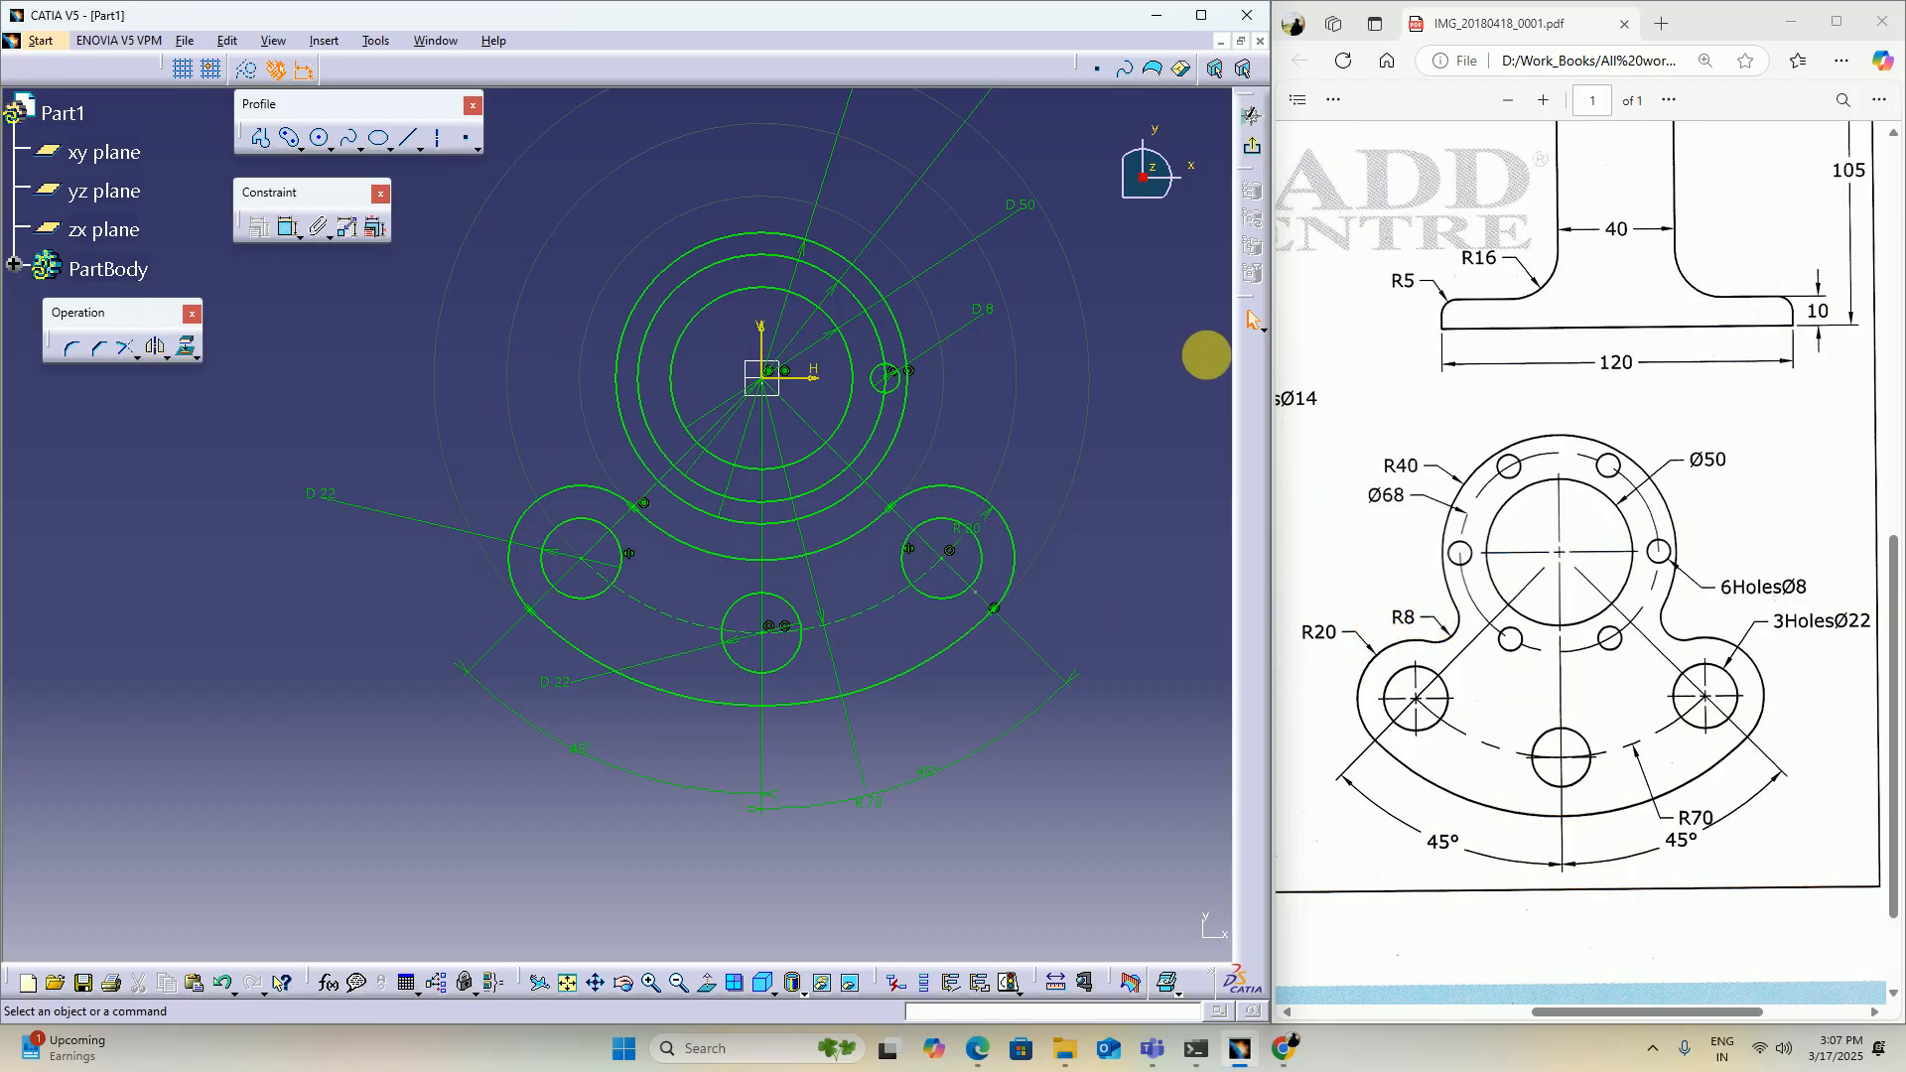
Step: Create a corner between the elongated hole's left end arc and the outer 80 mm circle, and set its radius to 8 mm
click(62, 354)
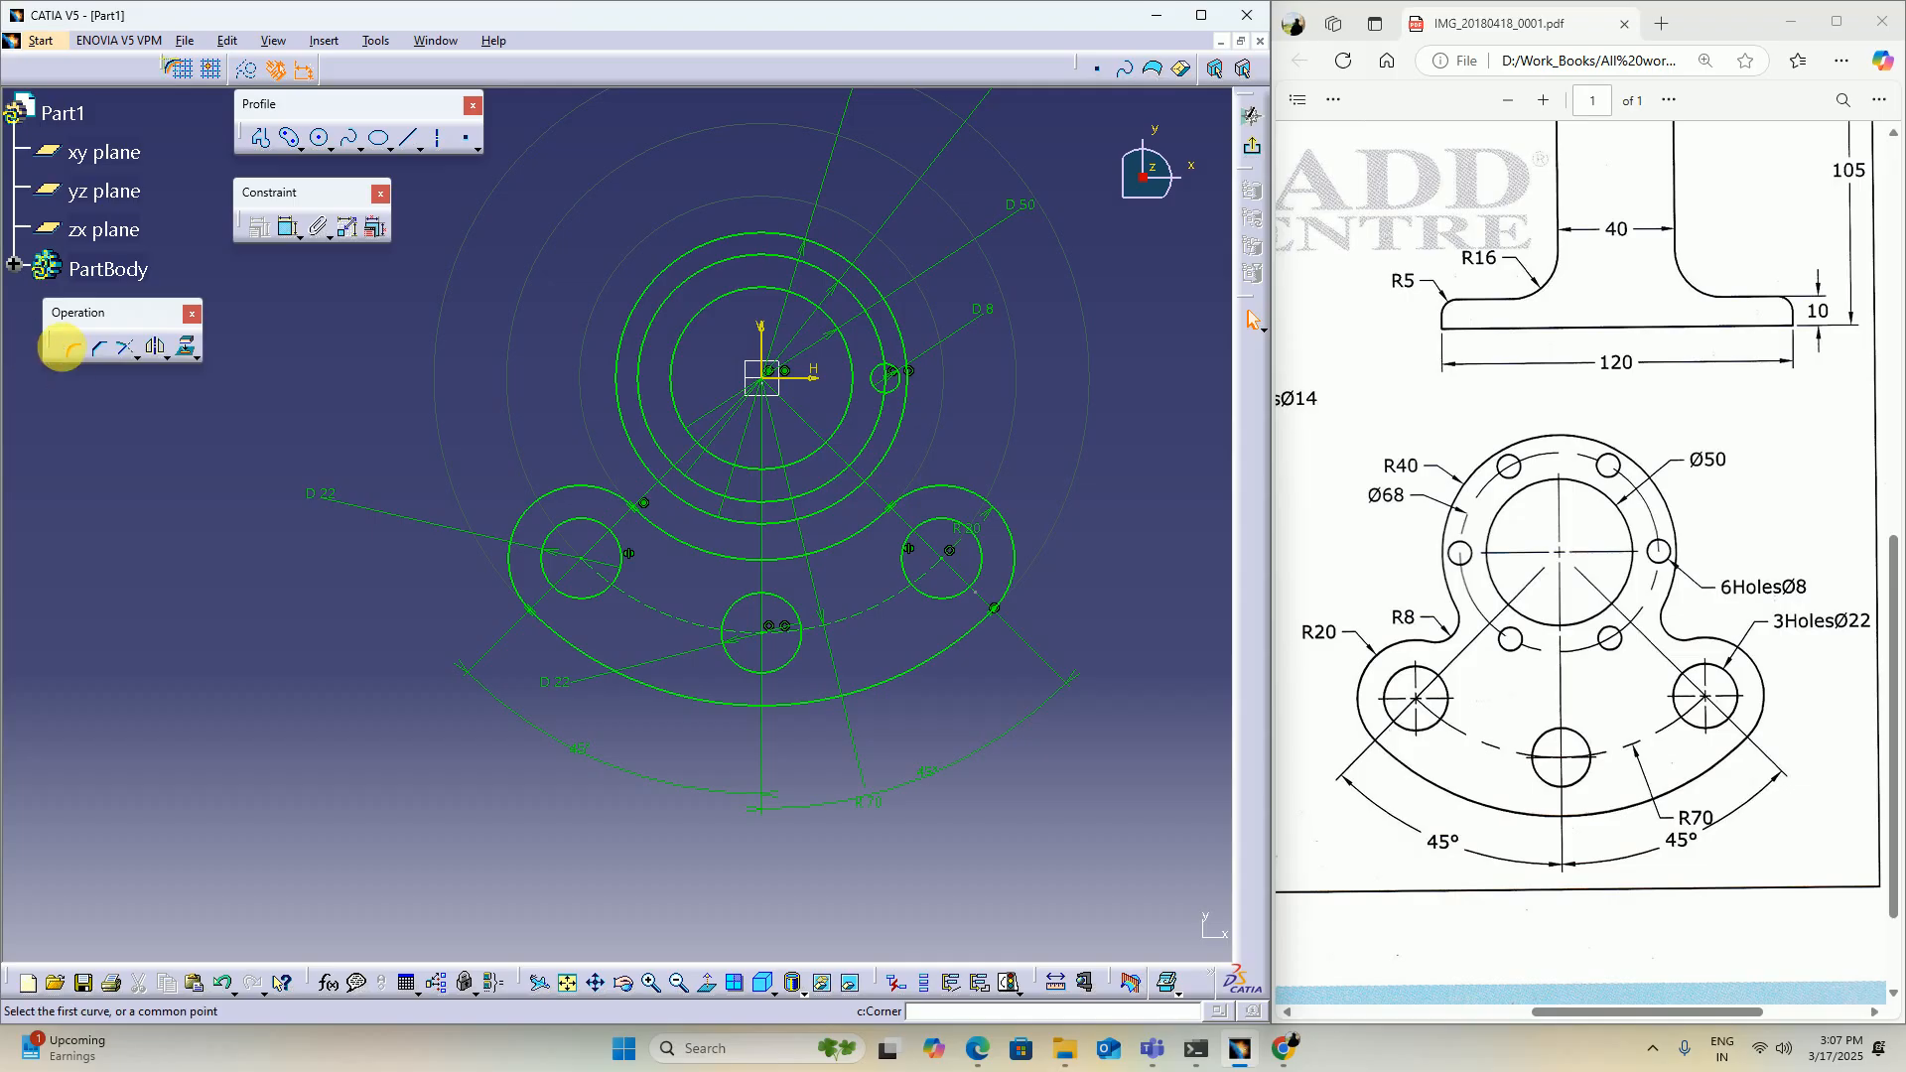
click(599, 484)
click(623, 438)
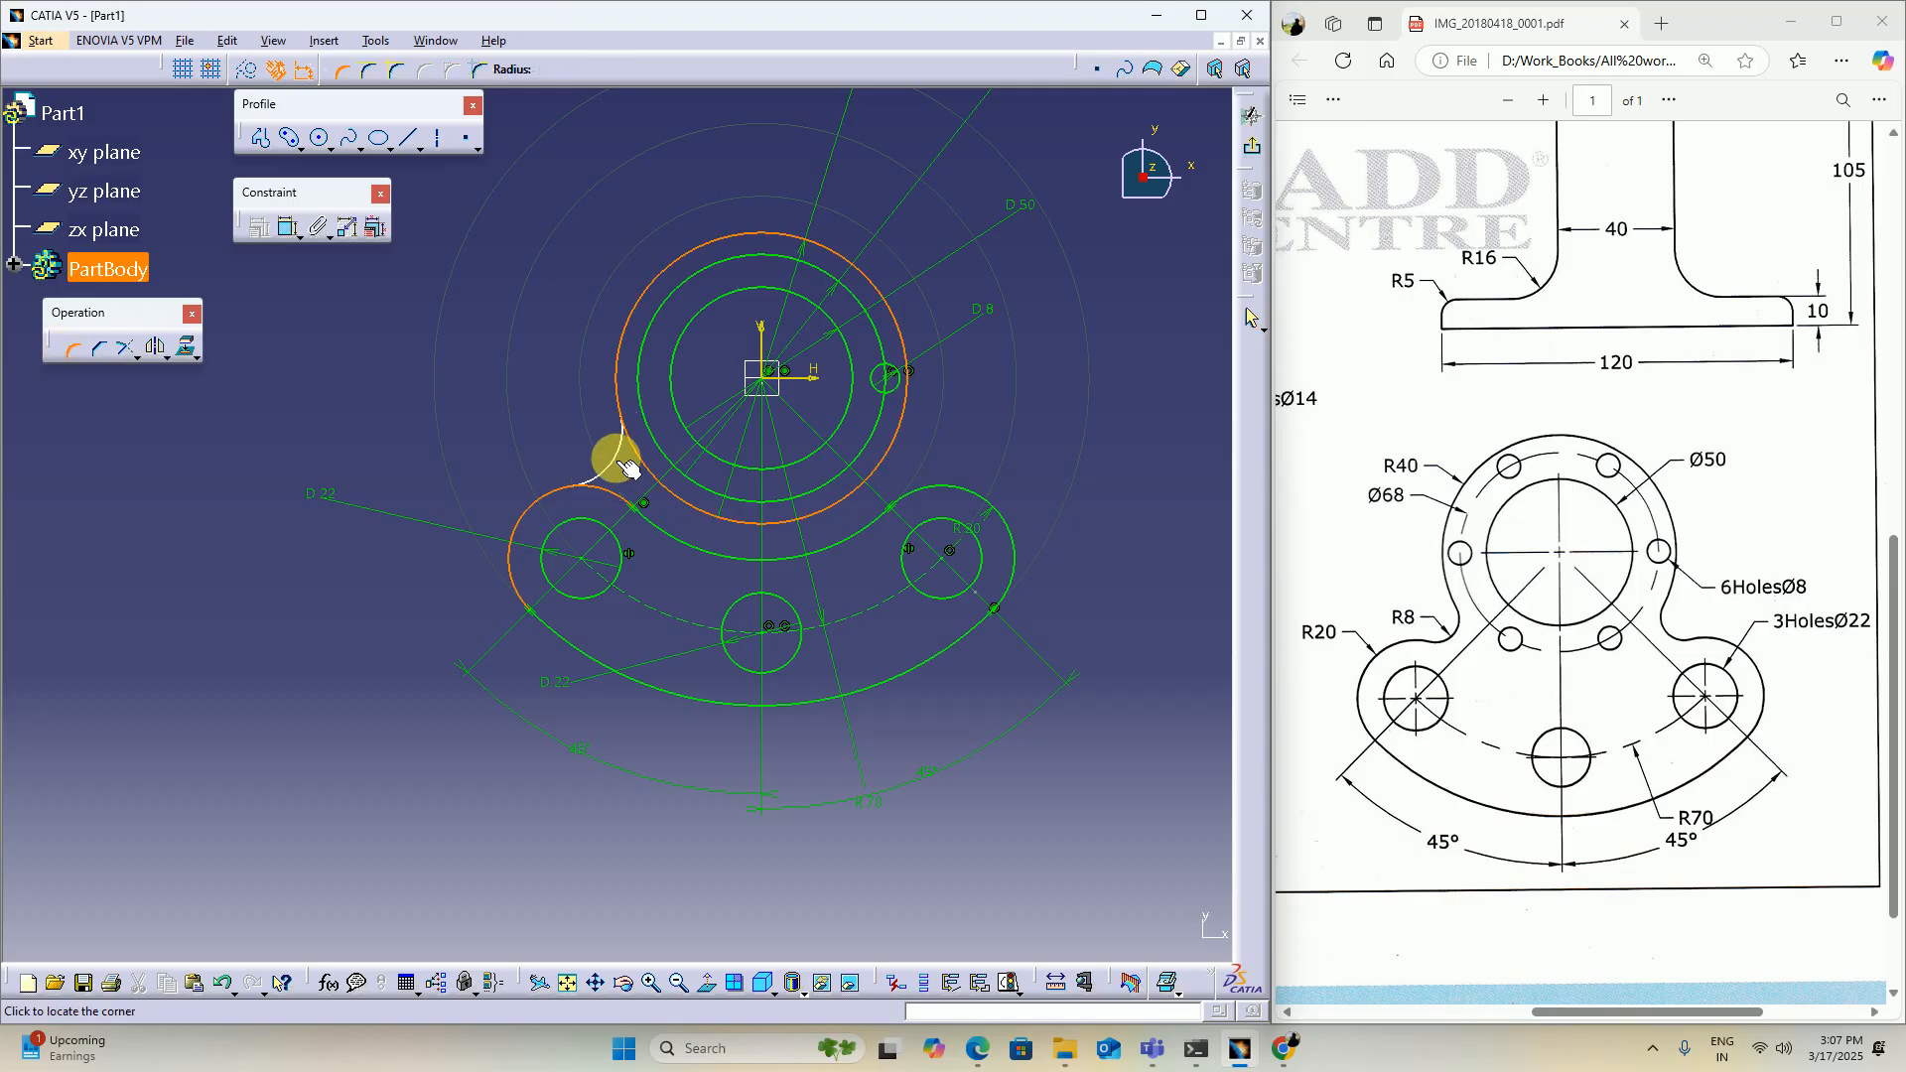
click(626, 477)
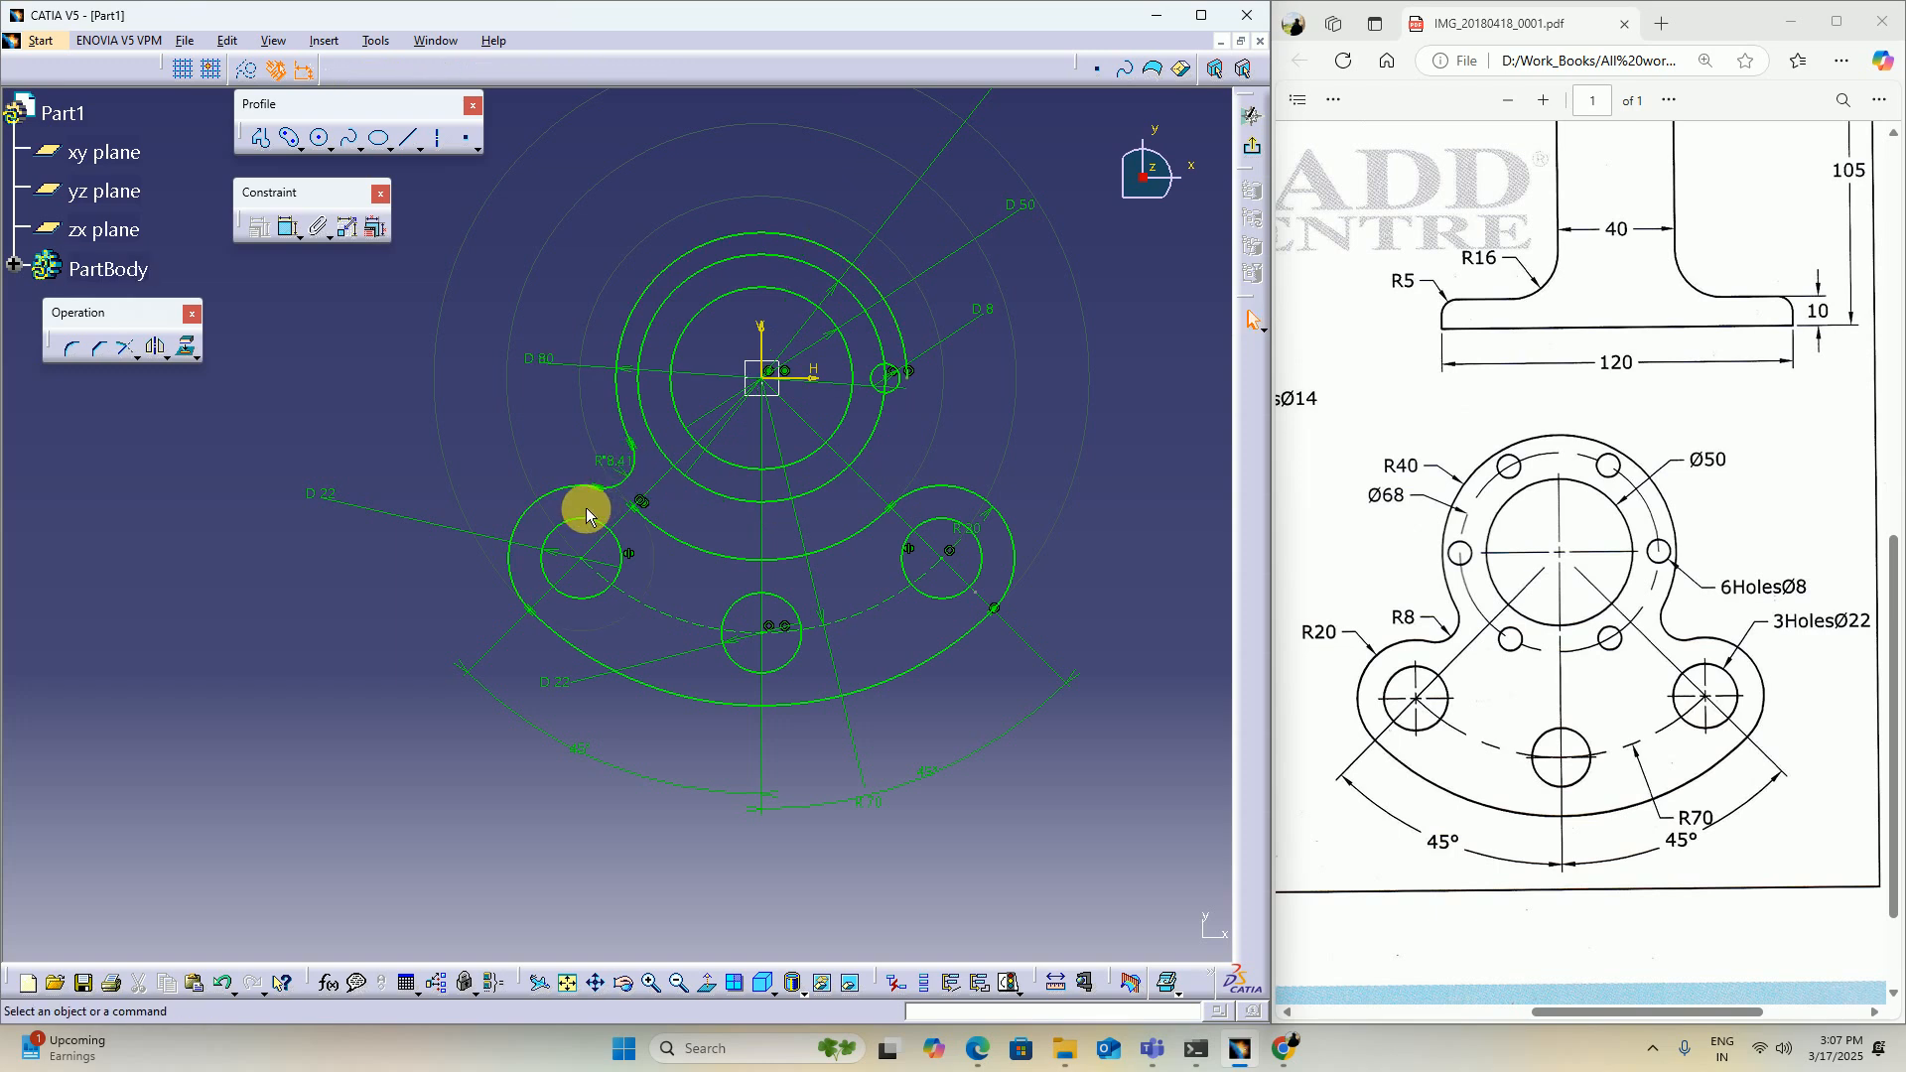
double_click(617, 462)
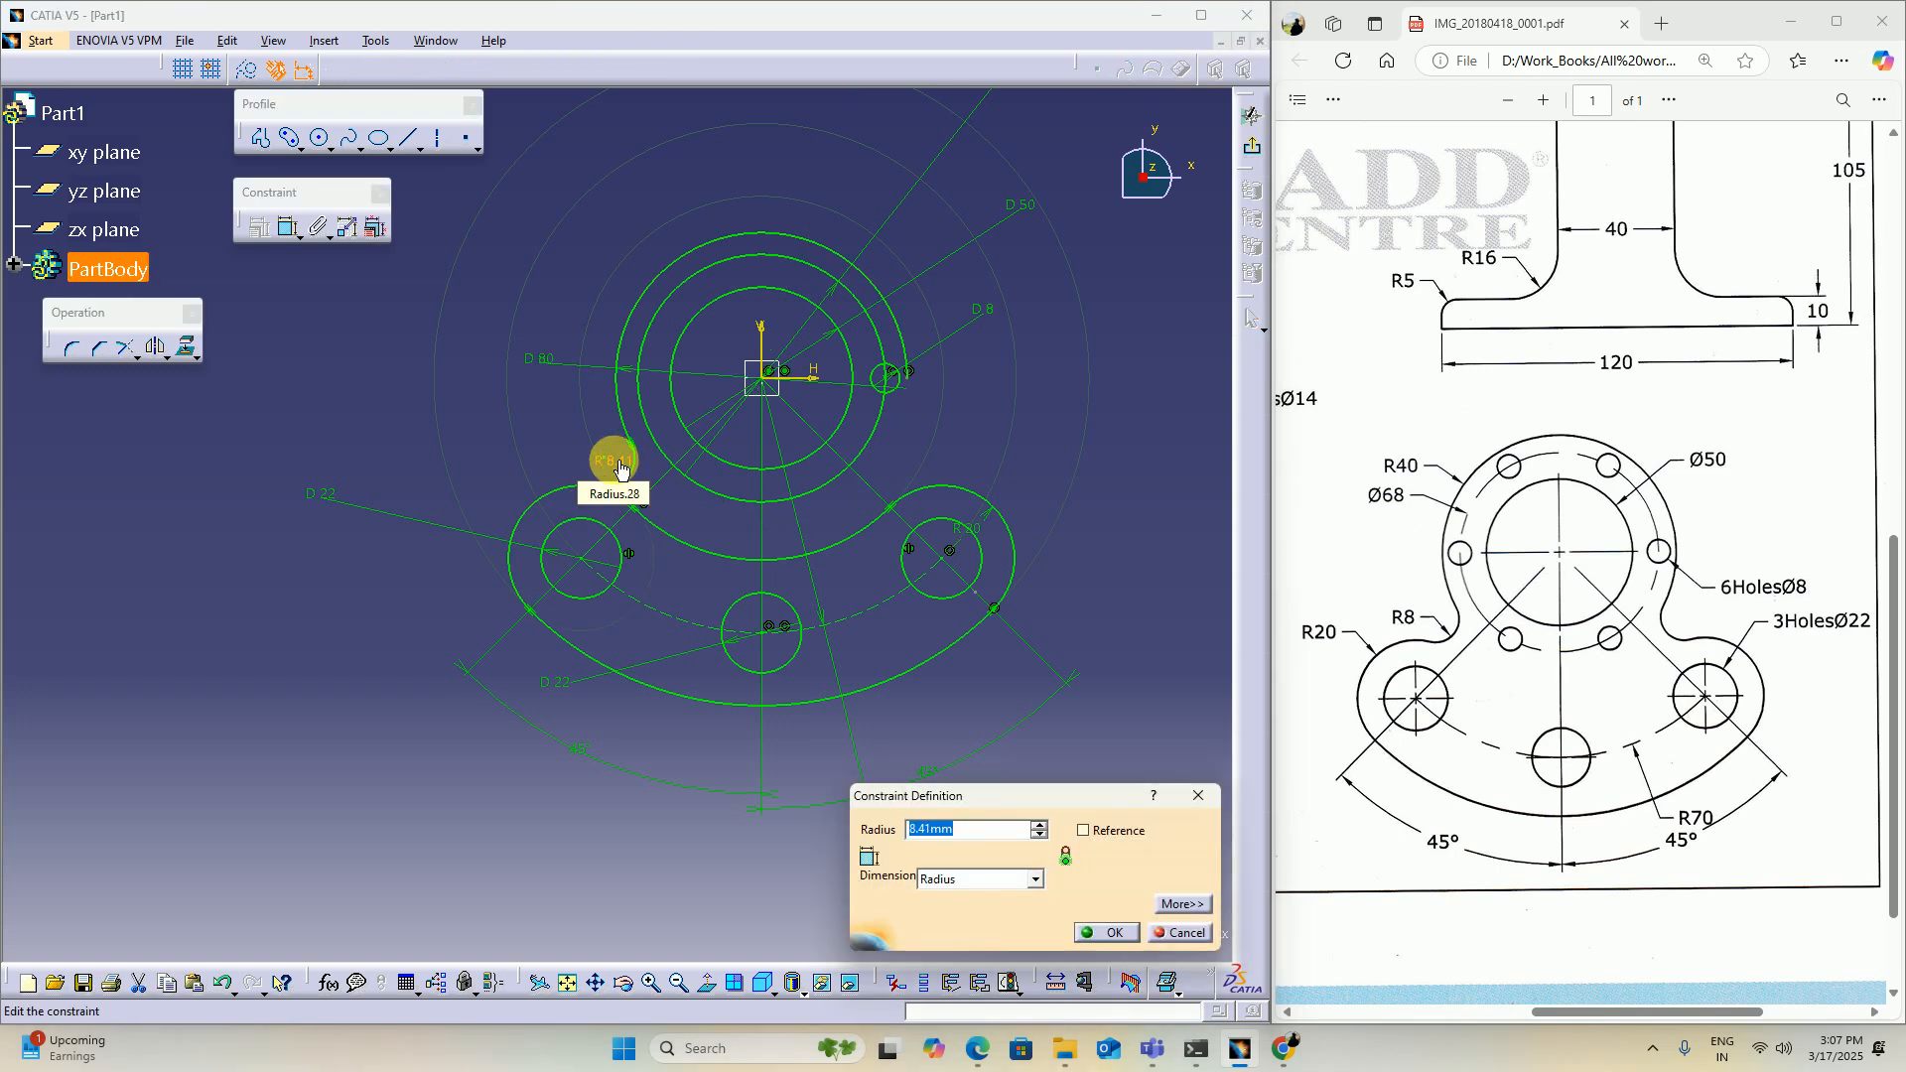
text(8)
key(Return)
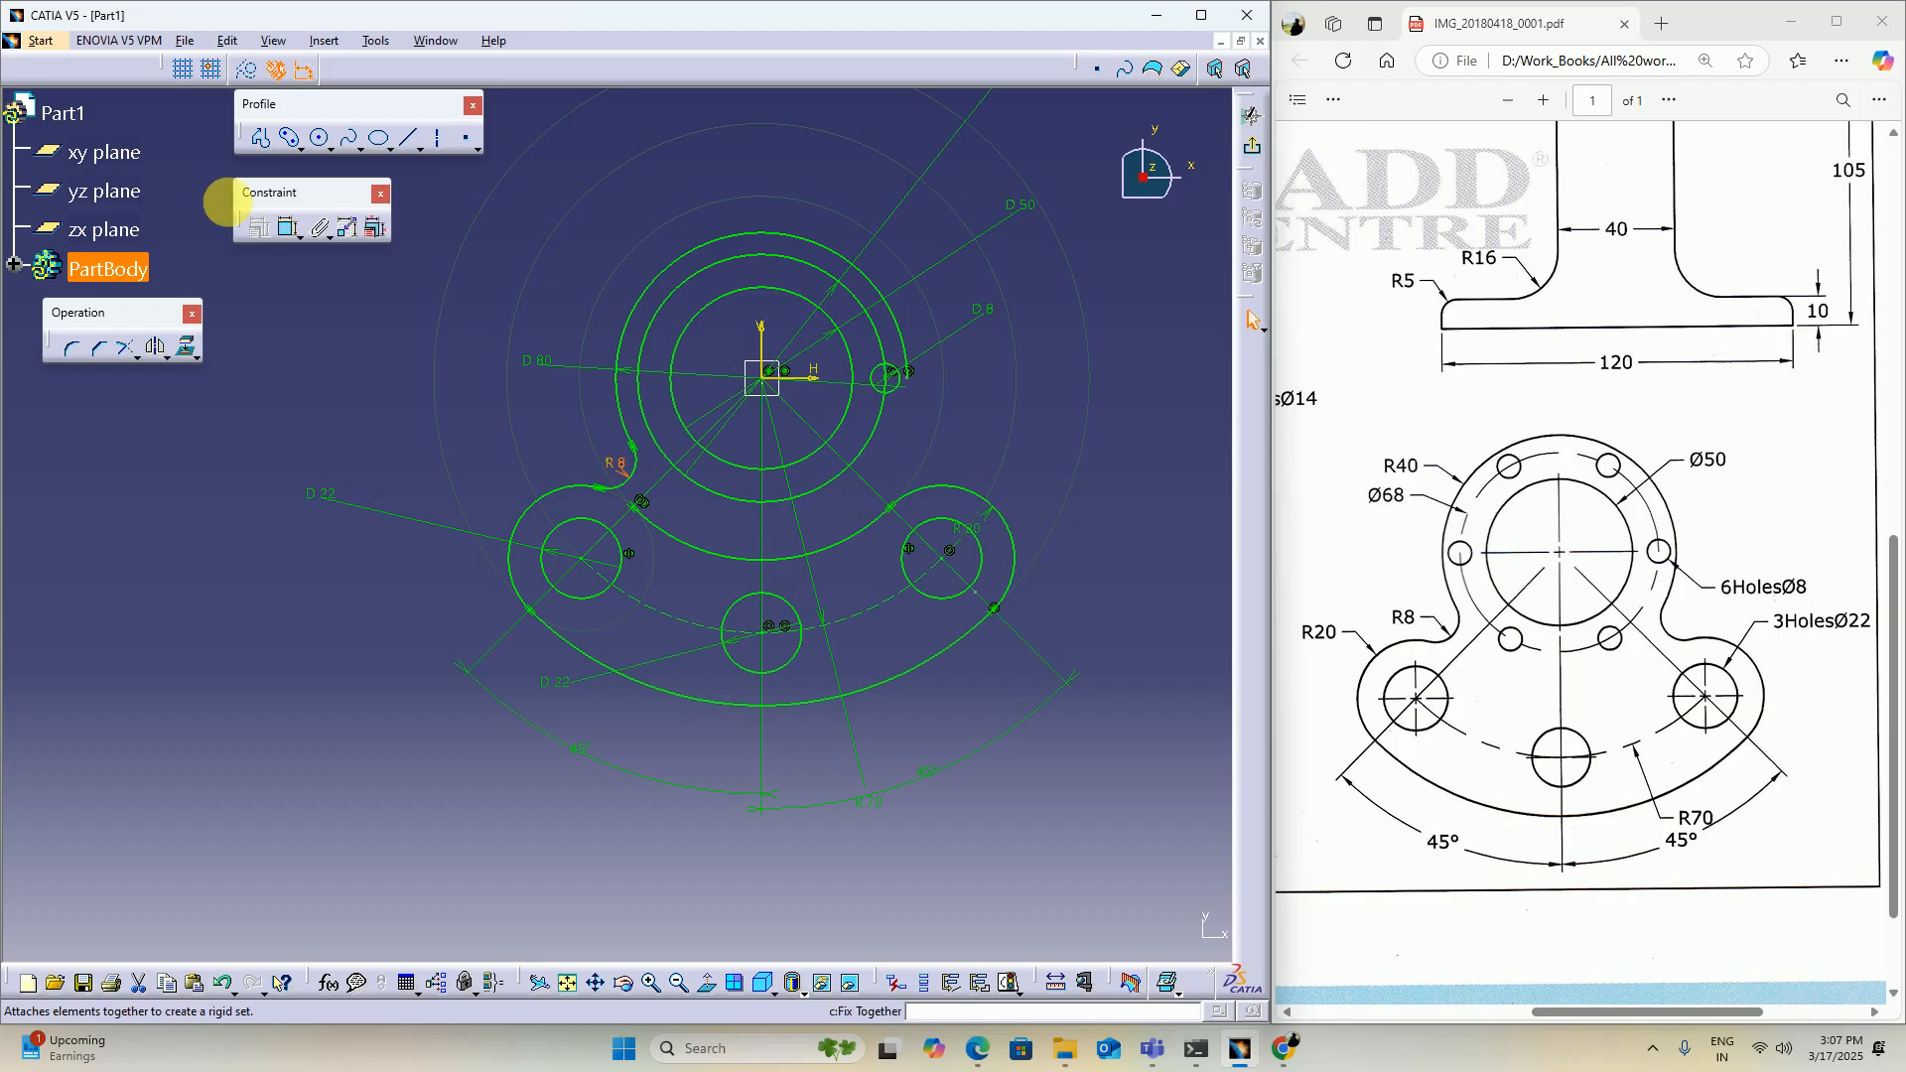
Step: Create an 8 mm radius corner between the outer 80 mm circle and the right end arc, and delete the leftover inner arc
click(72, 348)
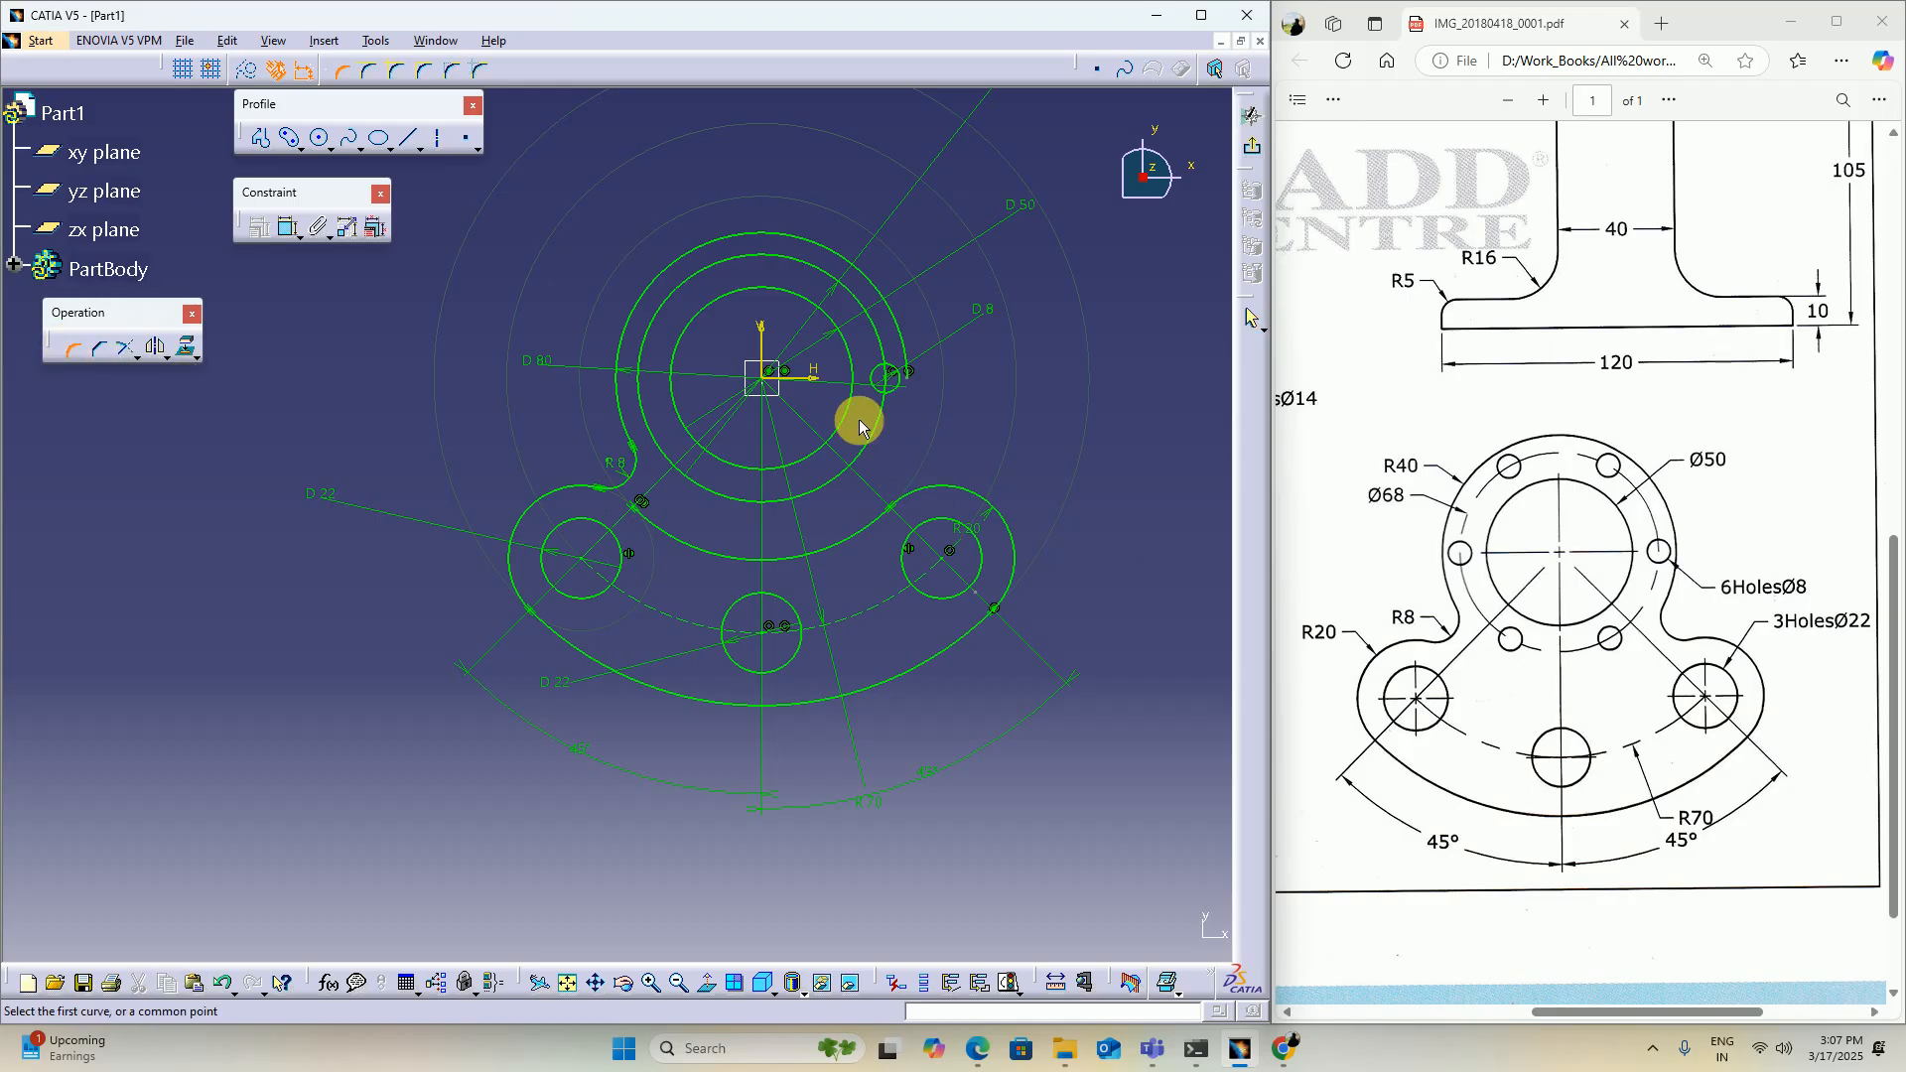
click(908, 341)
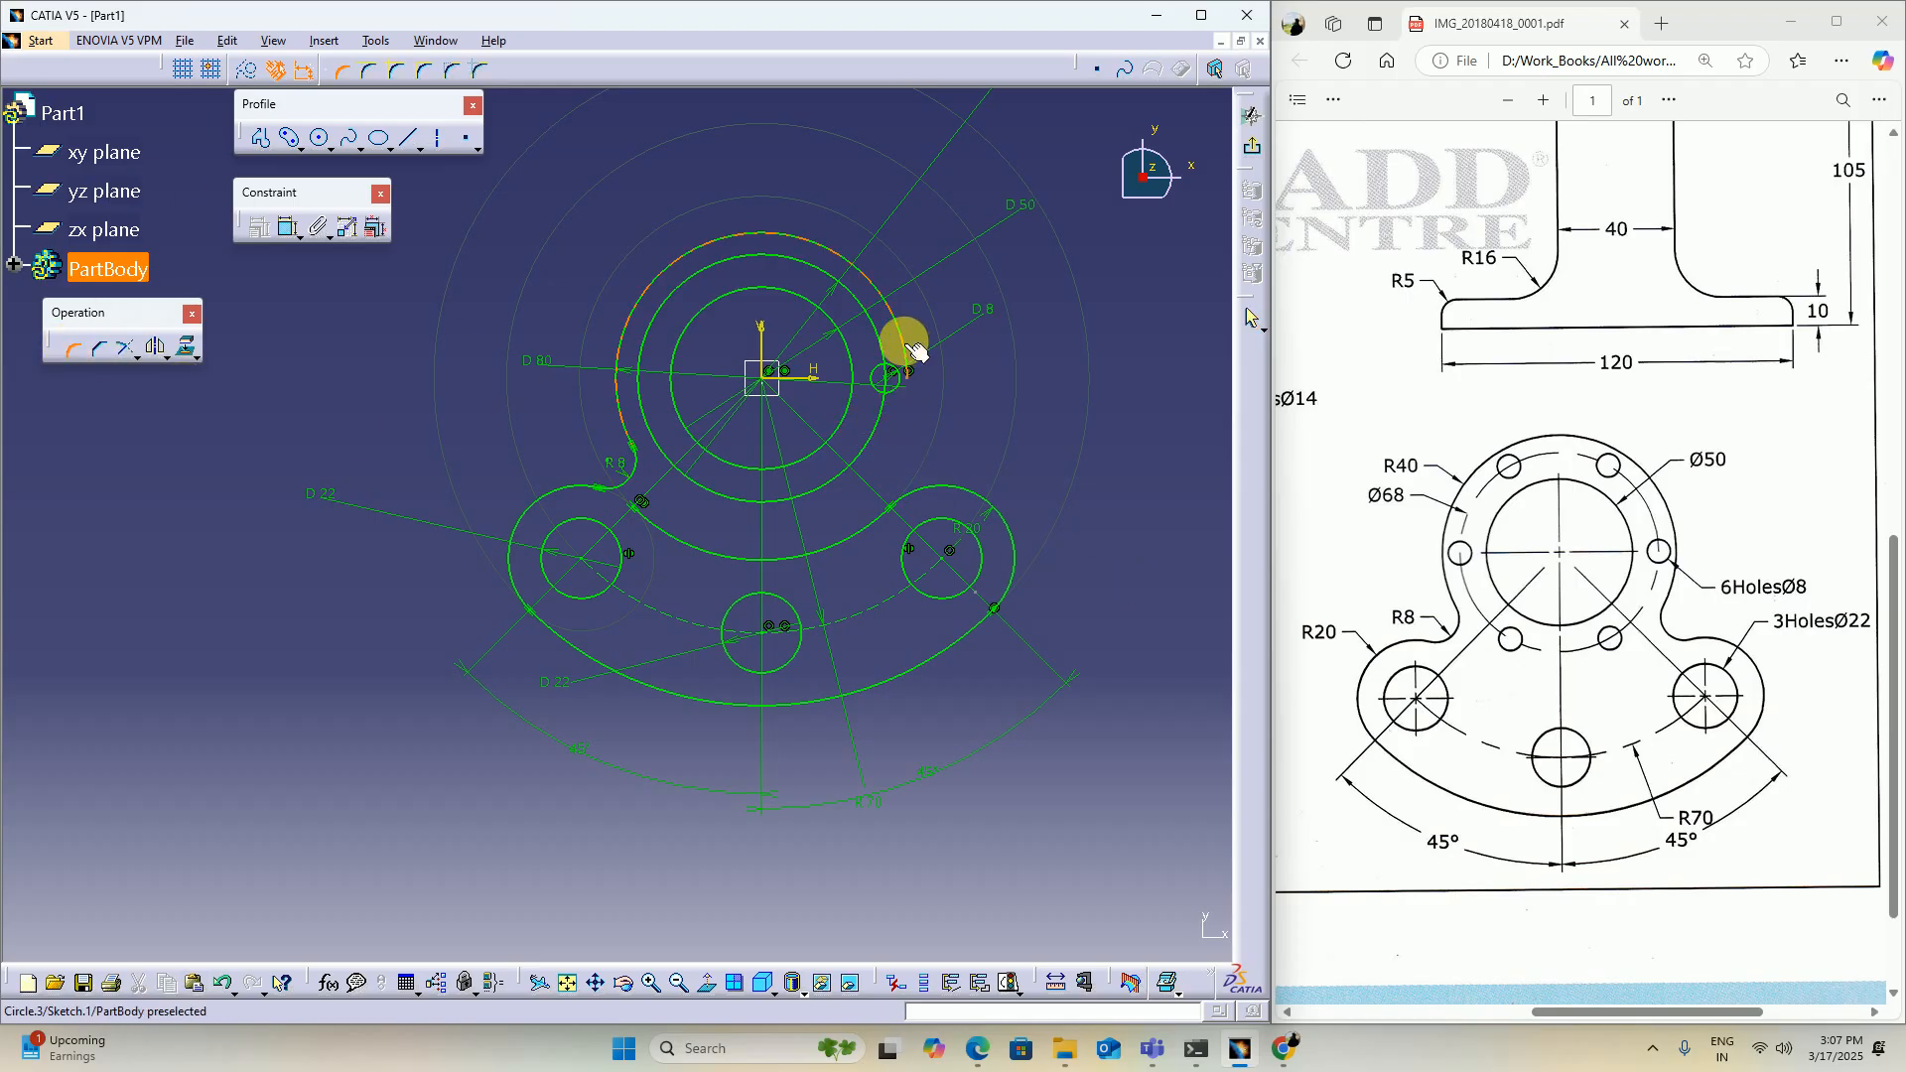
click(894, 482)
double_click(925, 465)
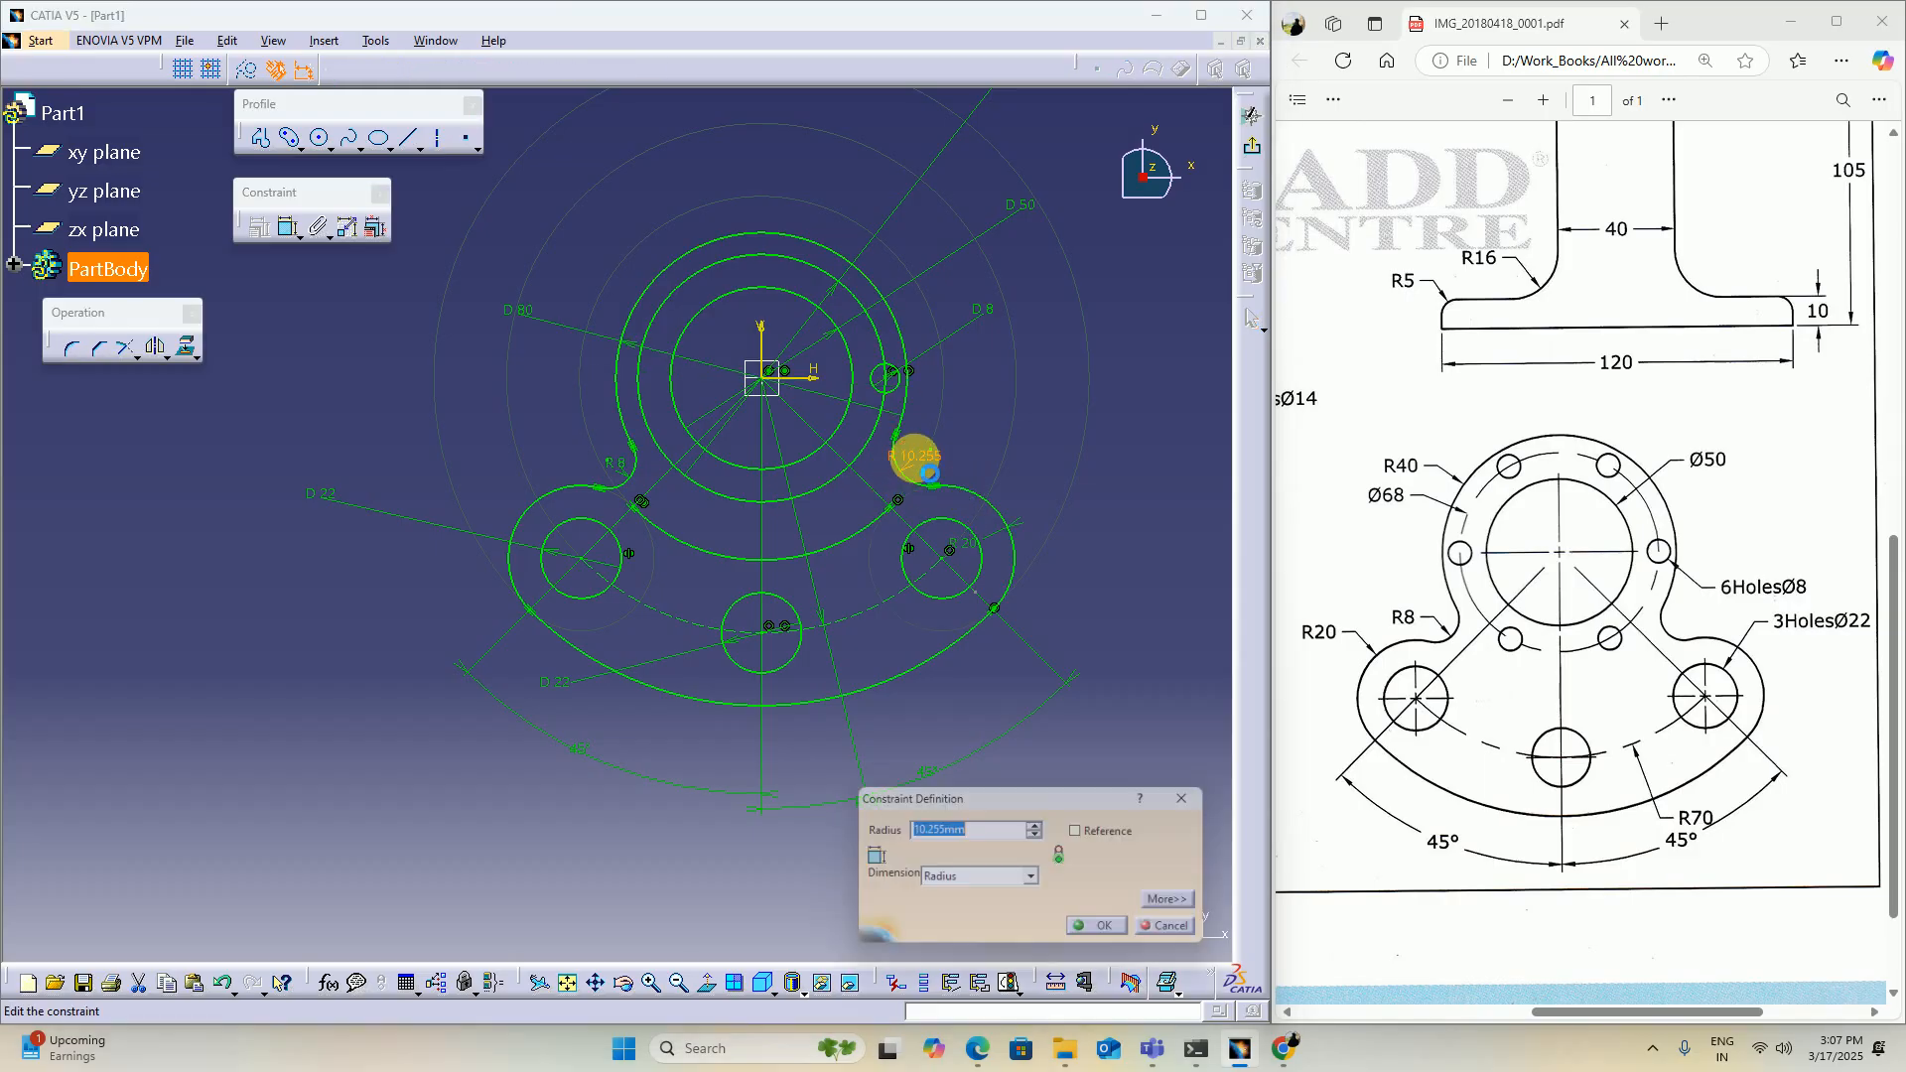
text(8)
key(Return)
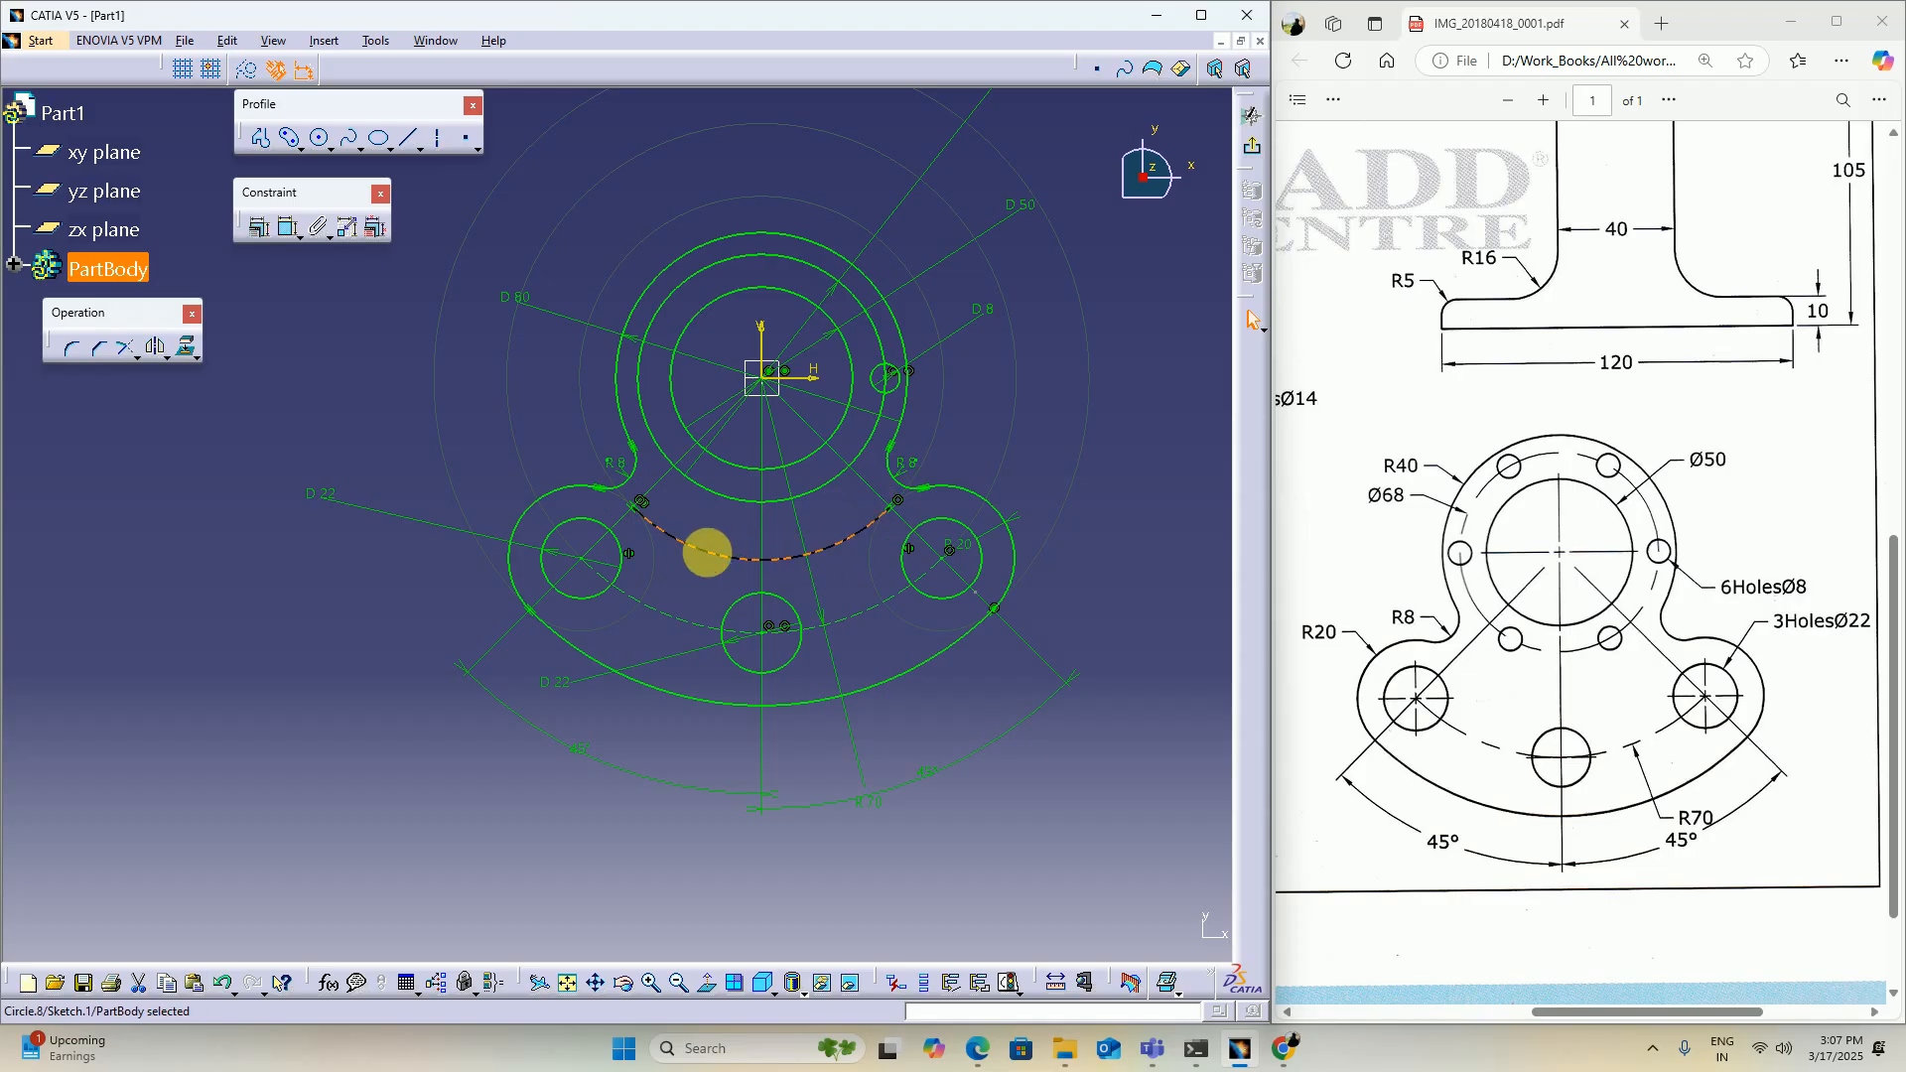
click(702, 541)
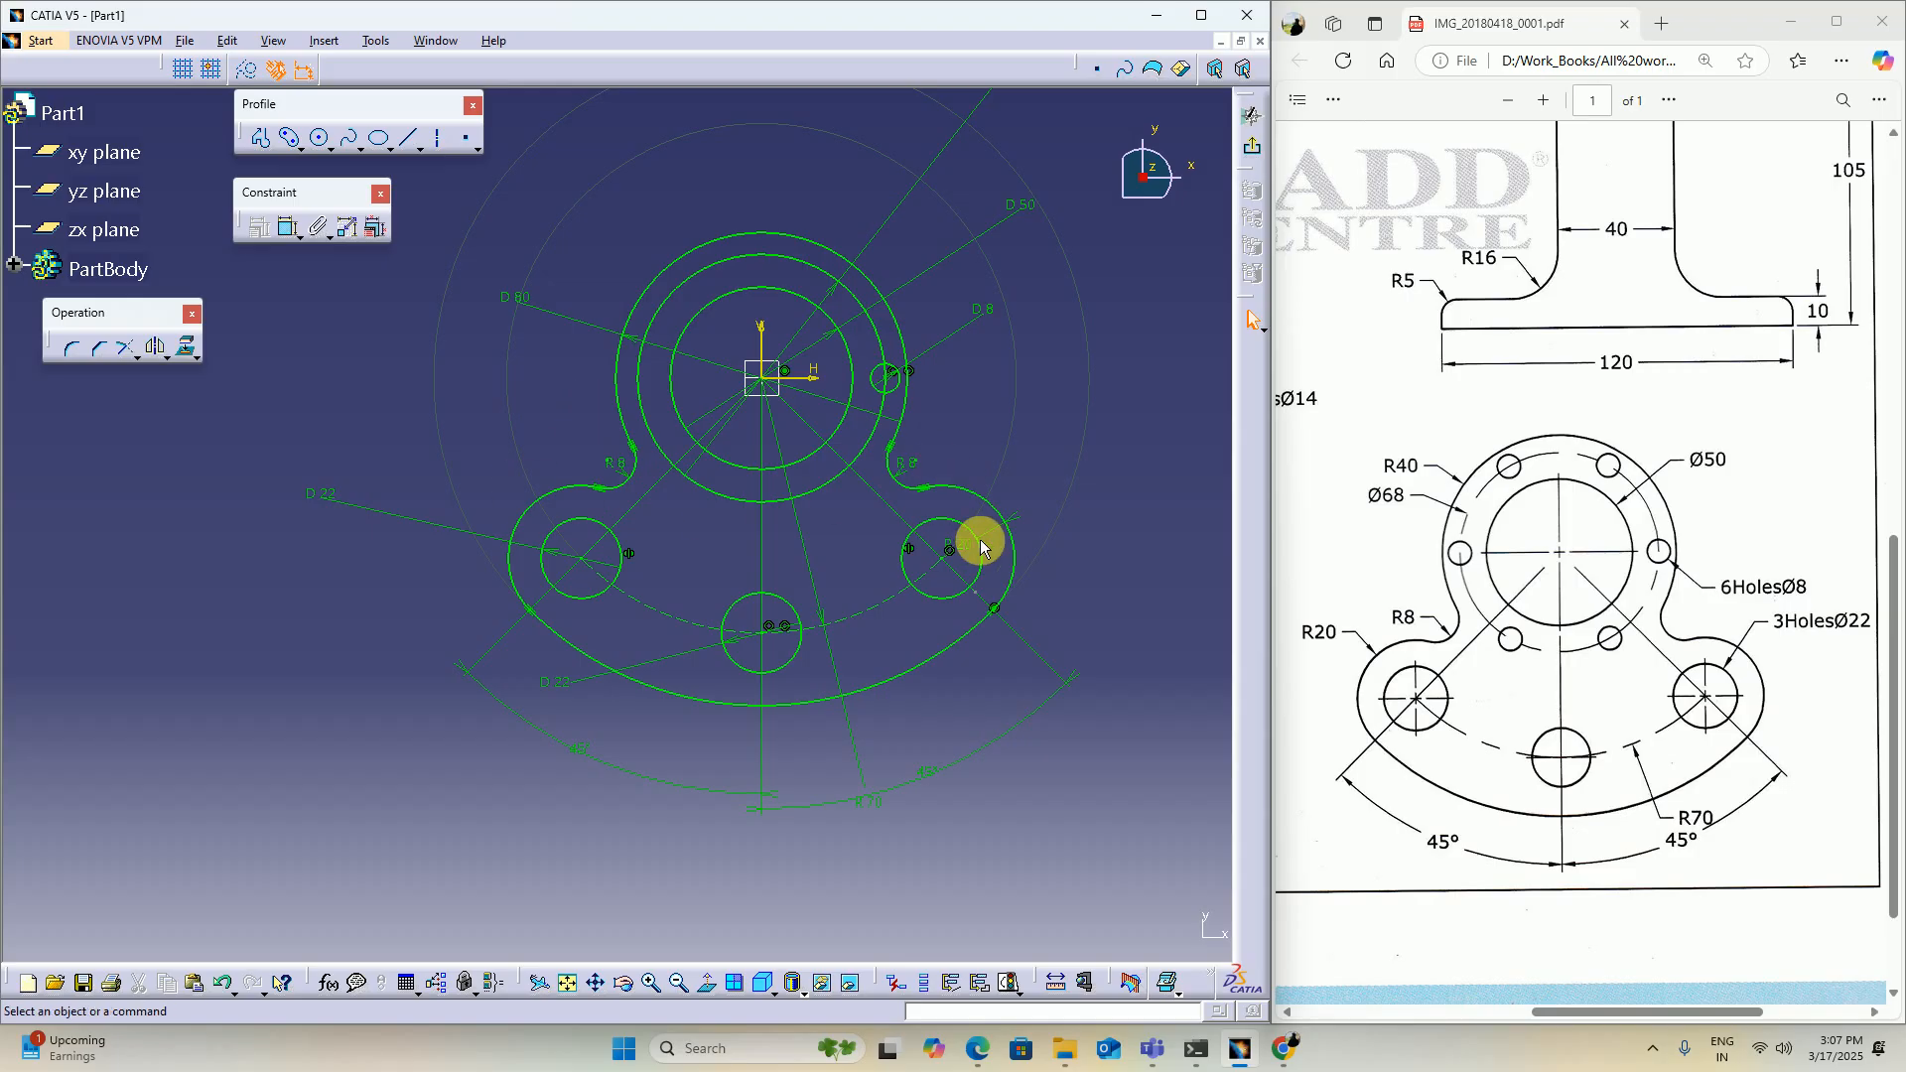
Step: Try to duplicate the 8 mm circle evenly around the origin with 5 rotated instances
middle_drag(787, 404, 699, 437)
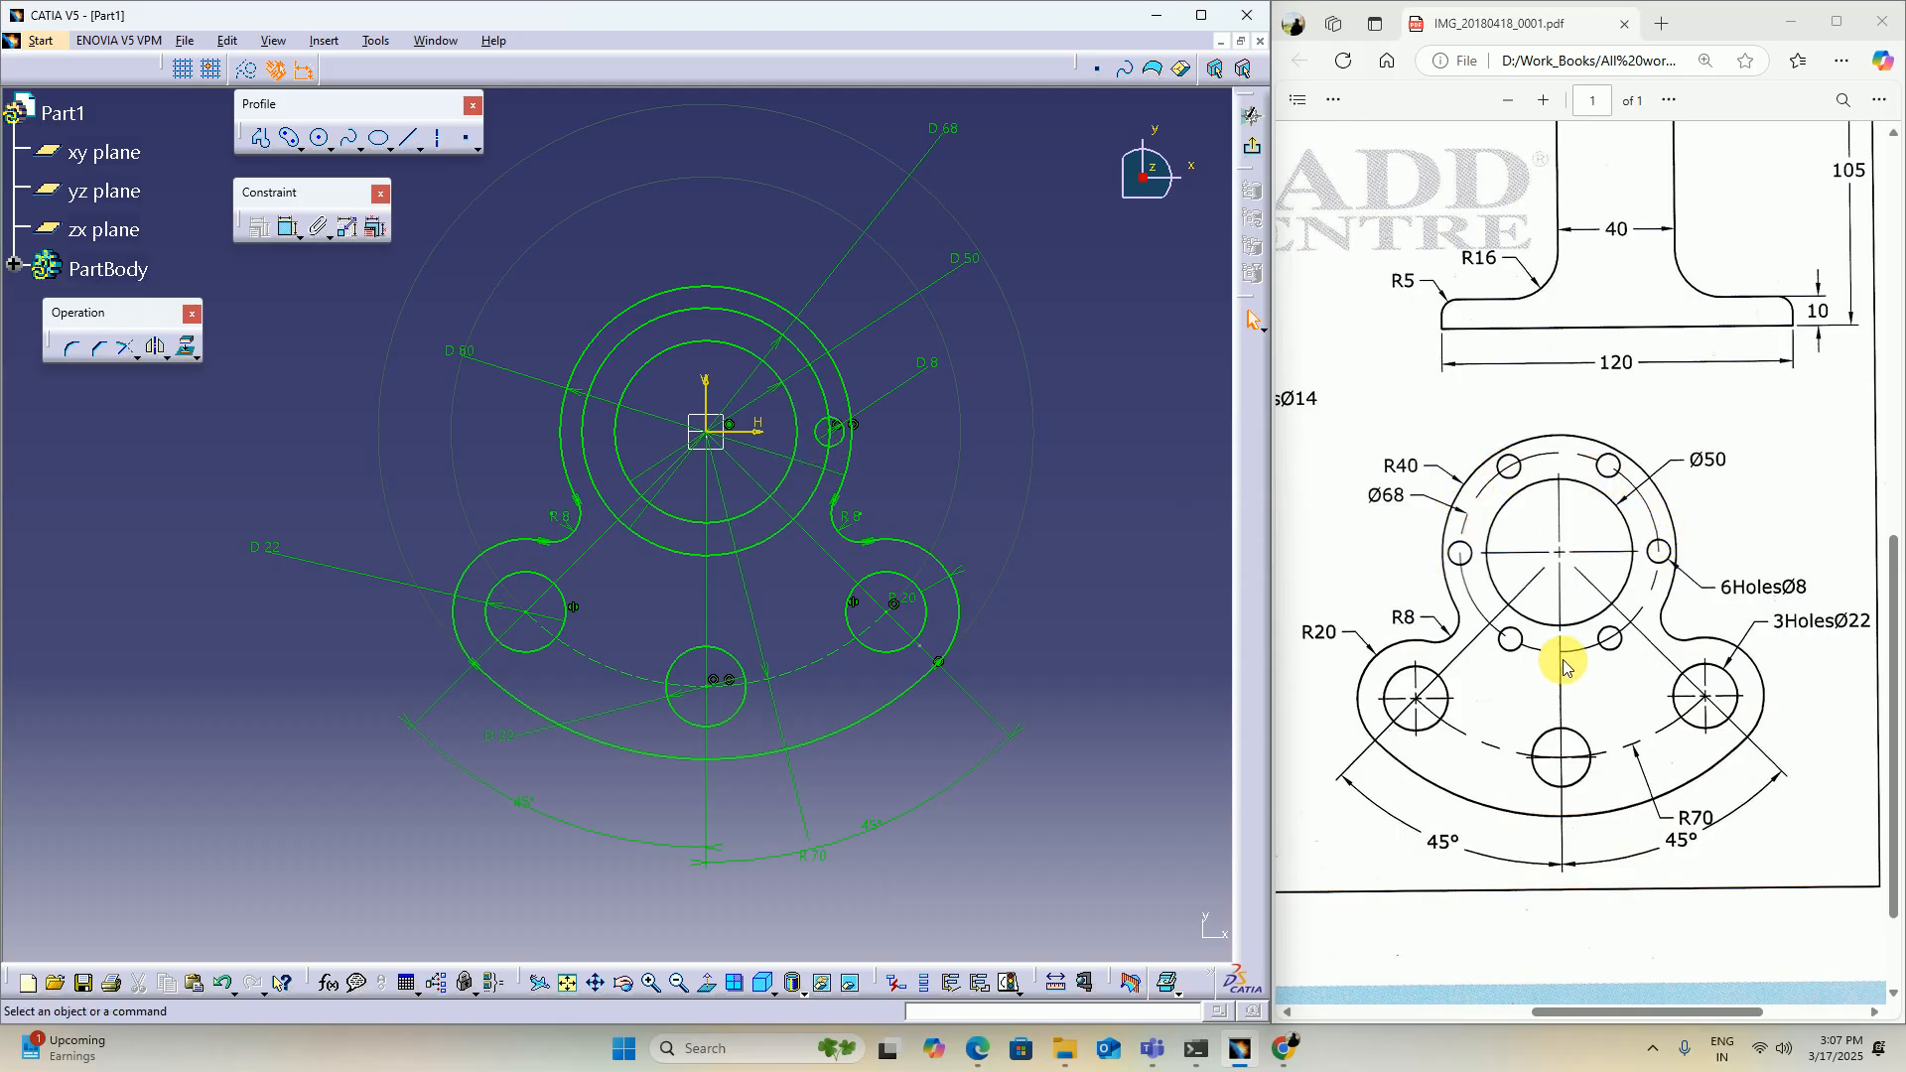
click(165, 359)
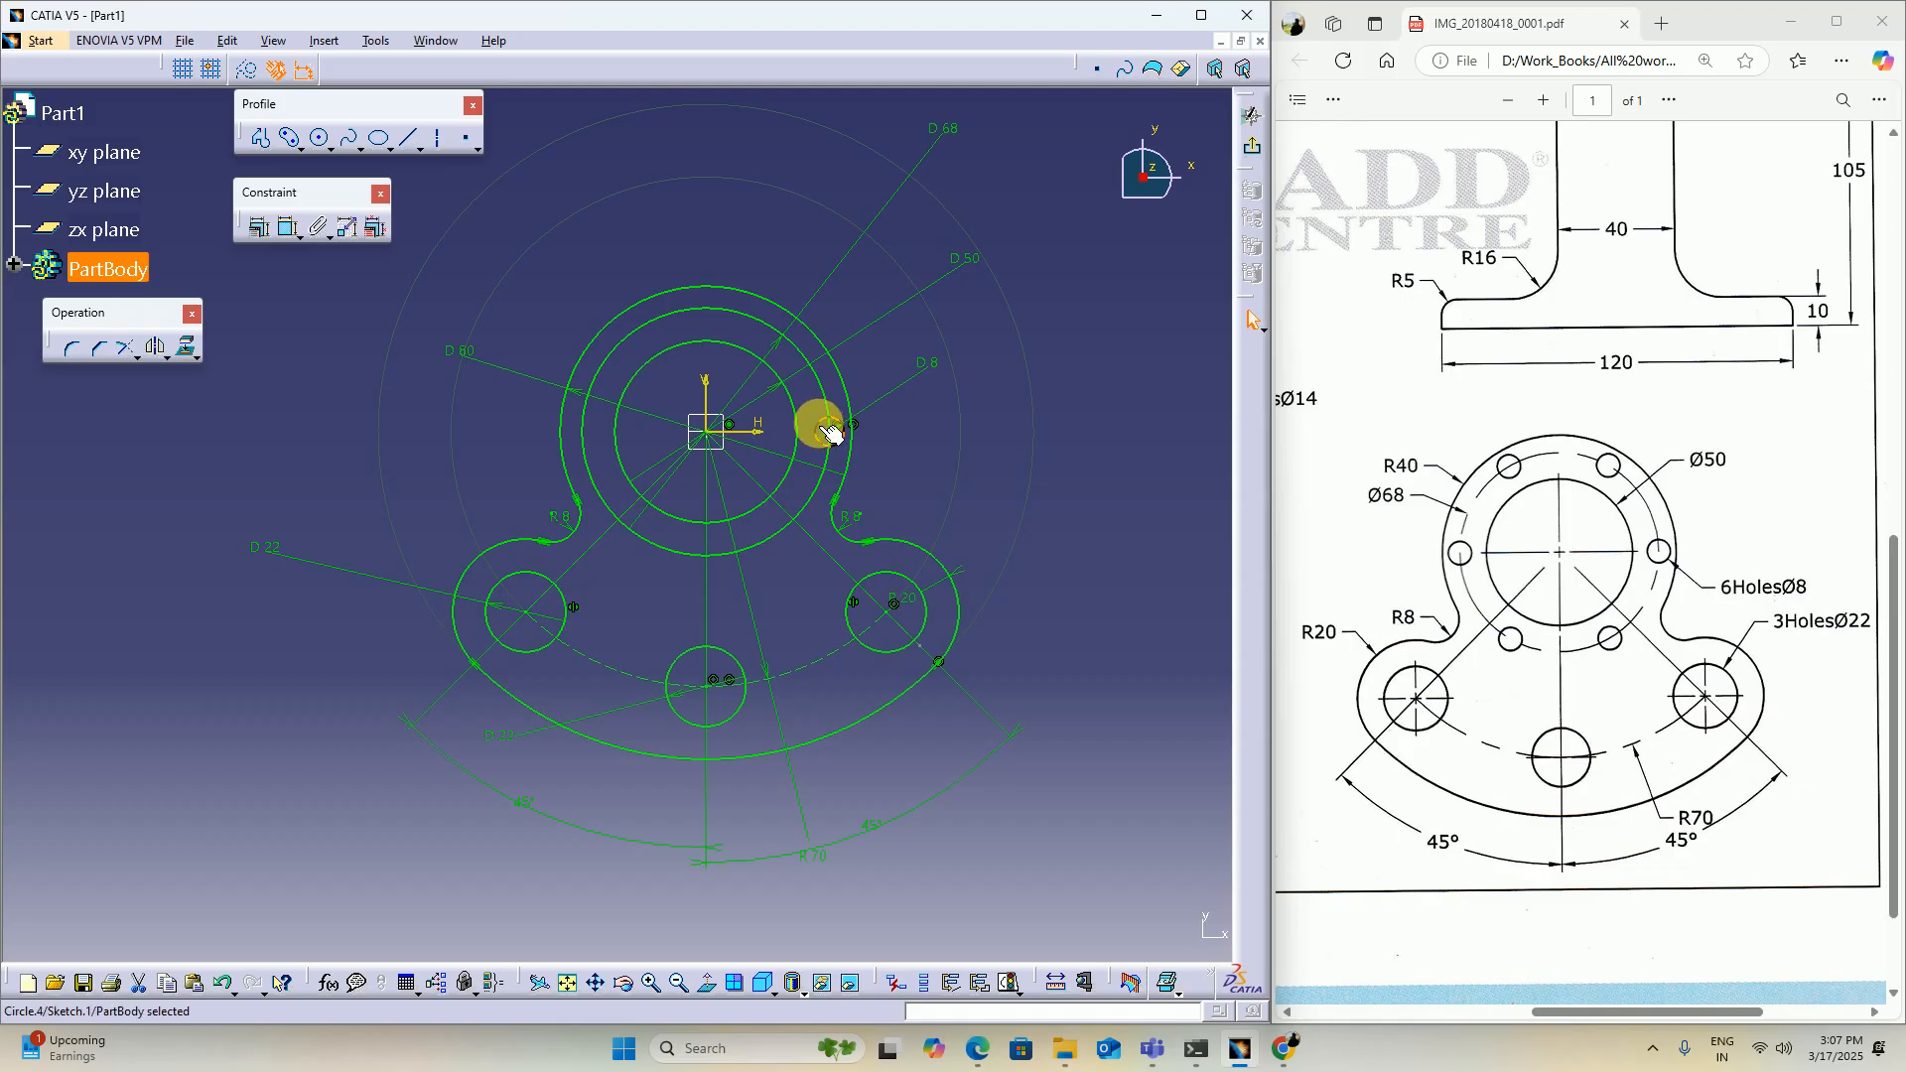
click(159, 356)
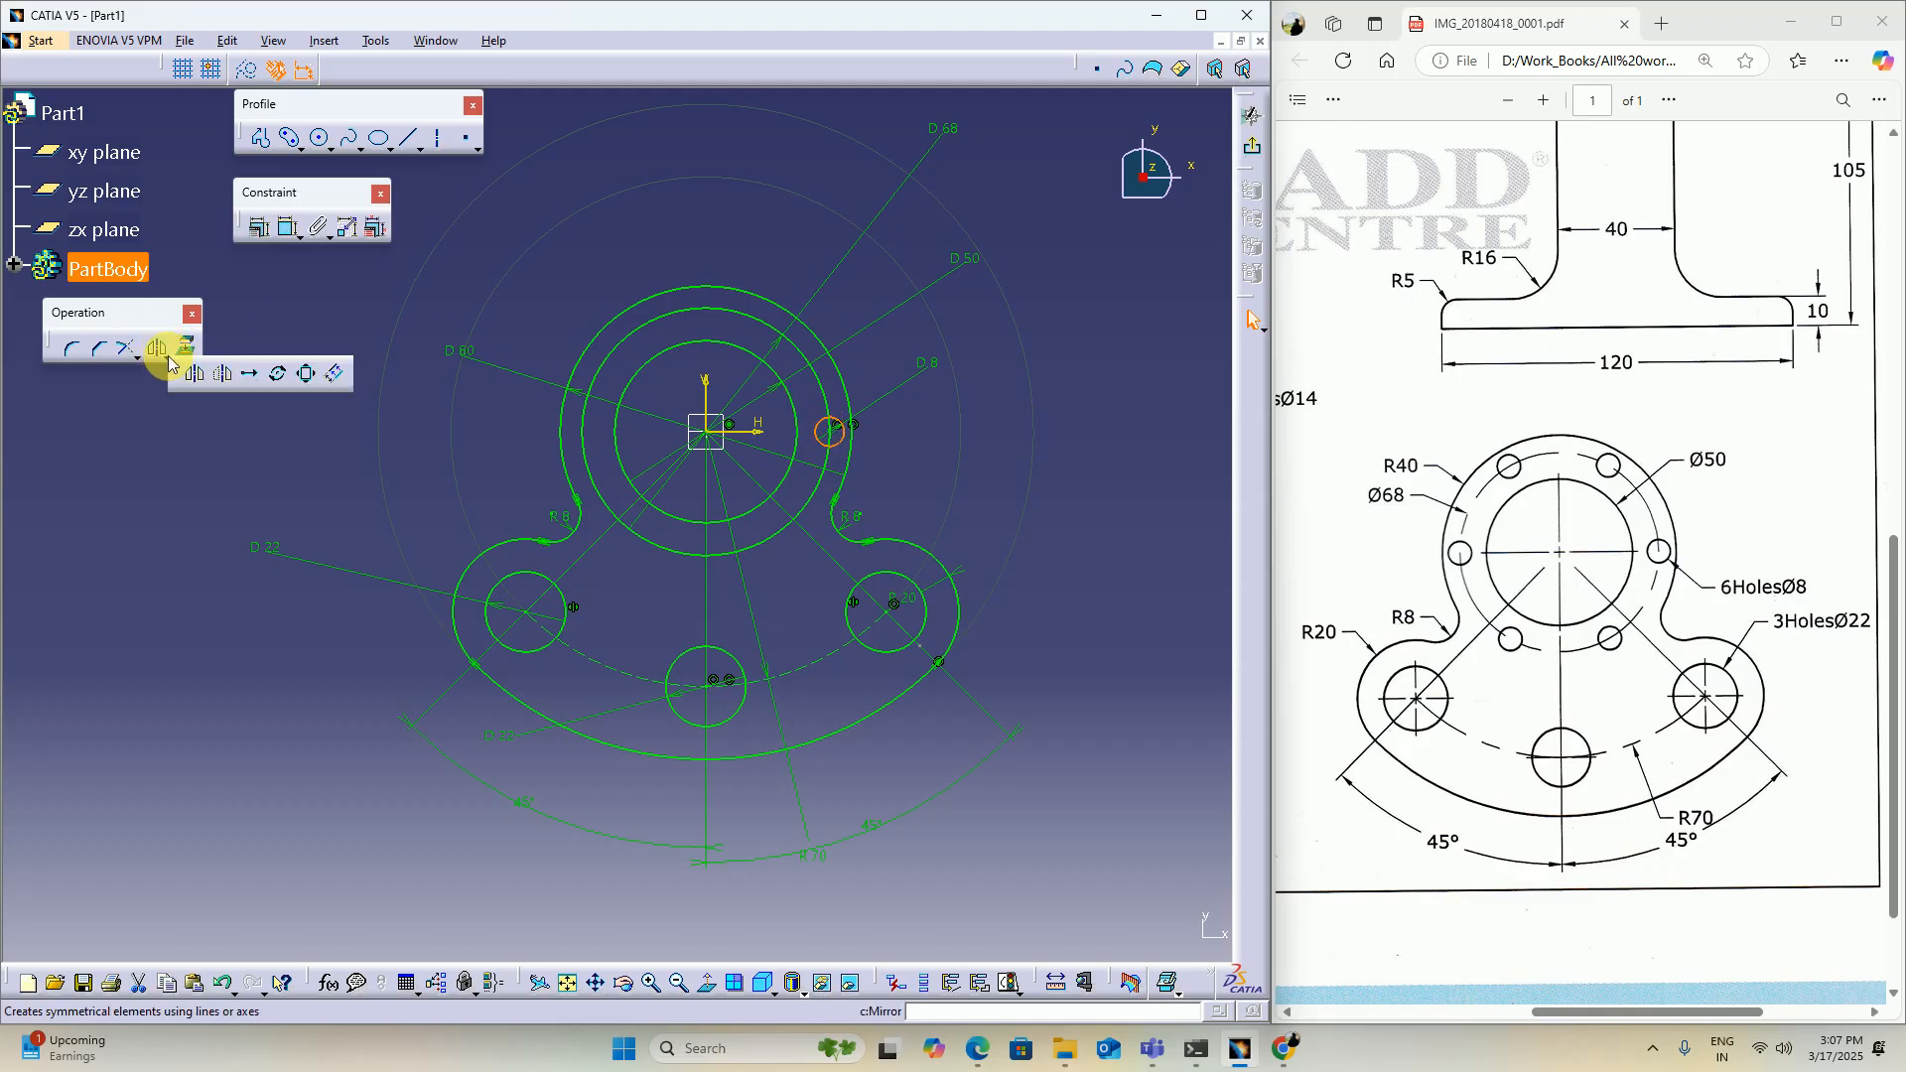
click(278, 374)
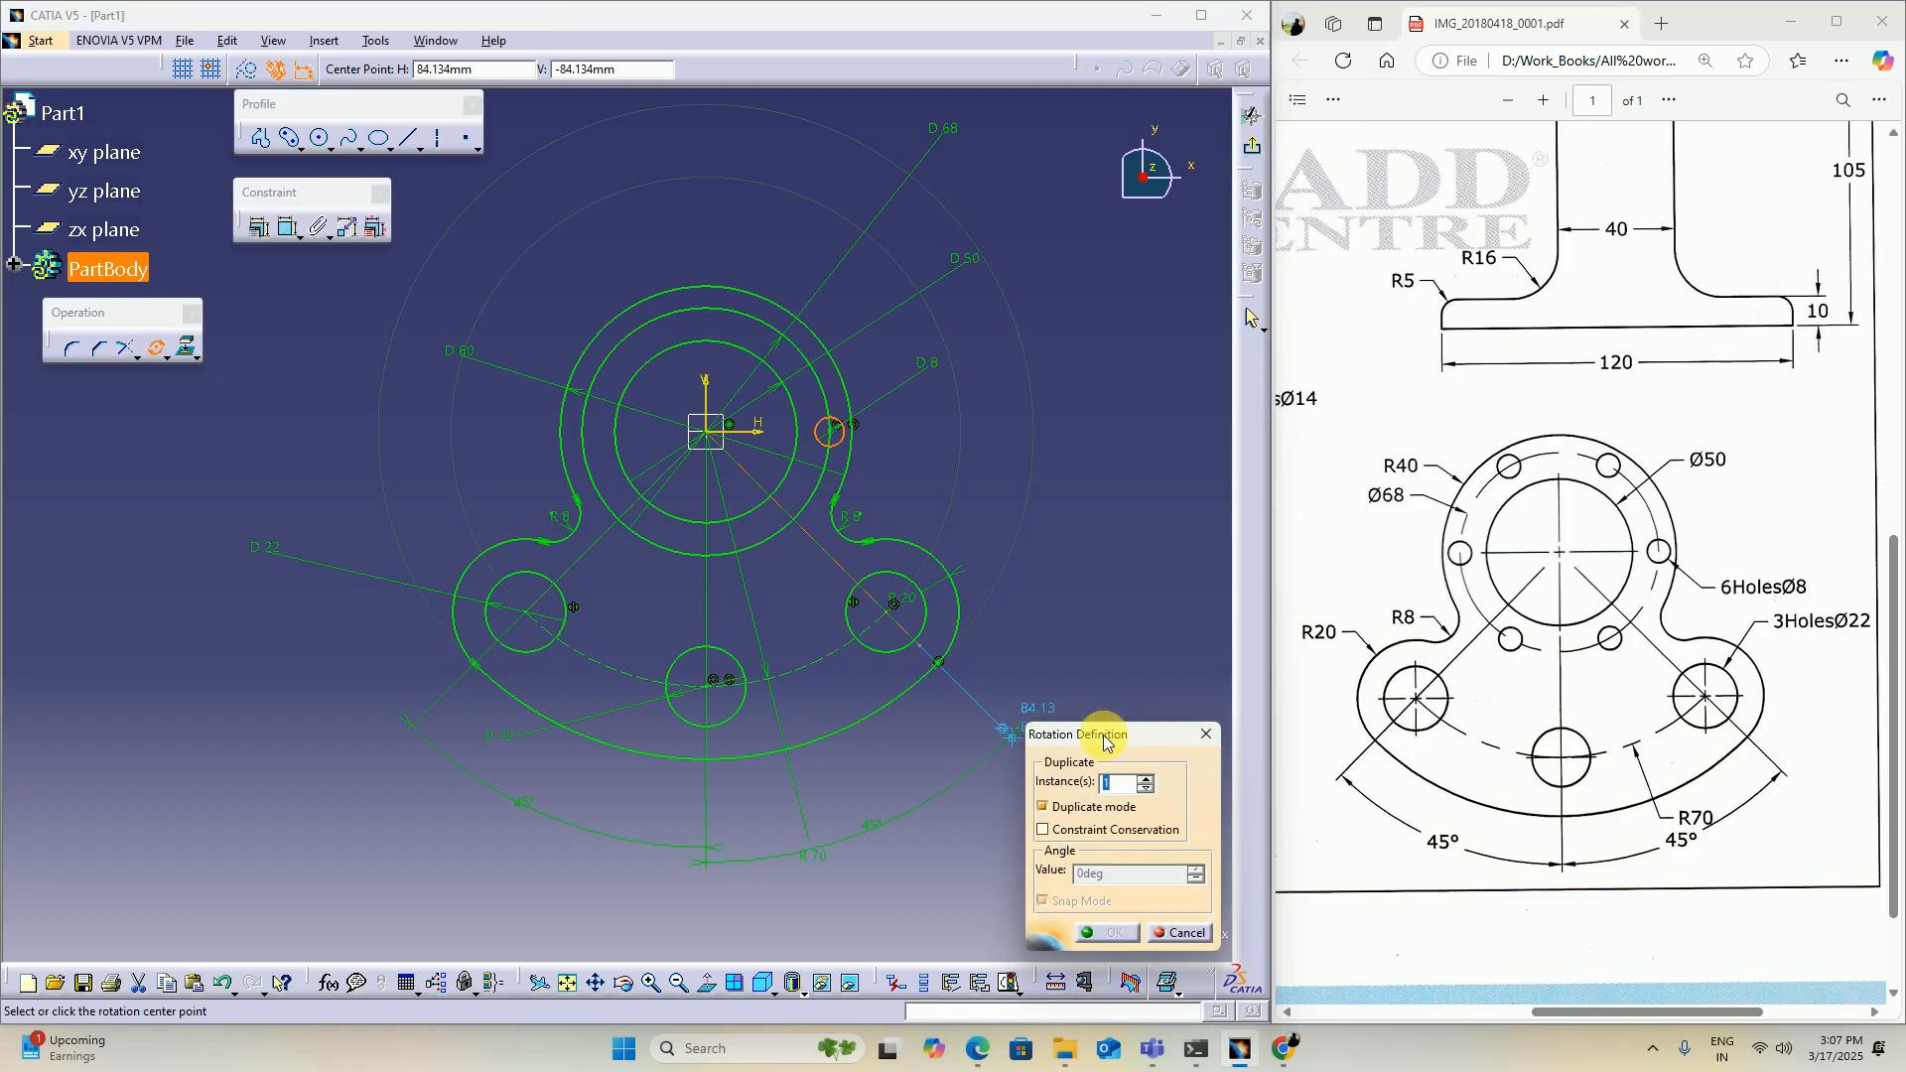
drag(1104, 742, 1137, 469)
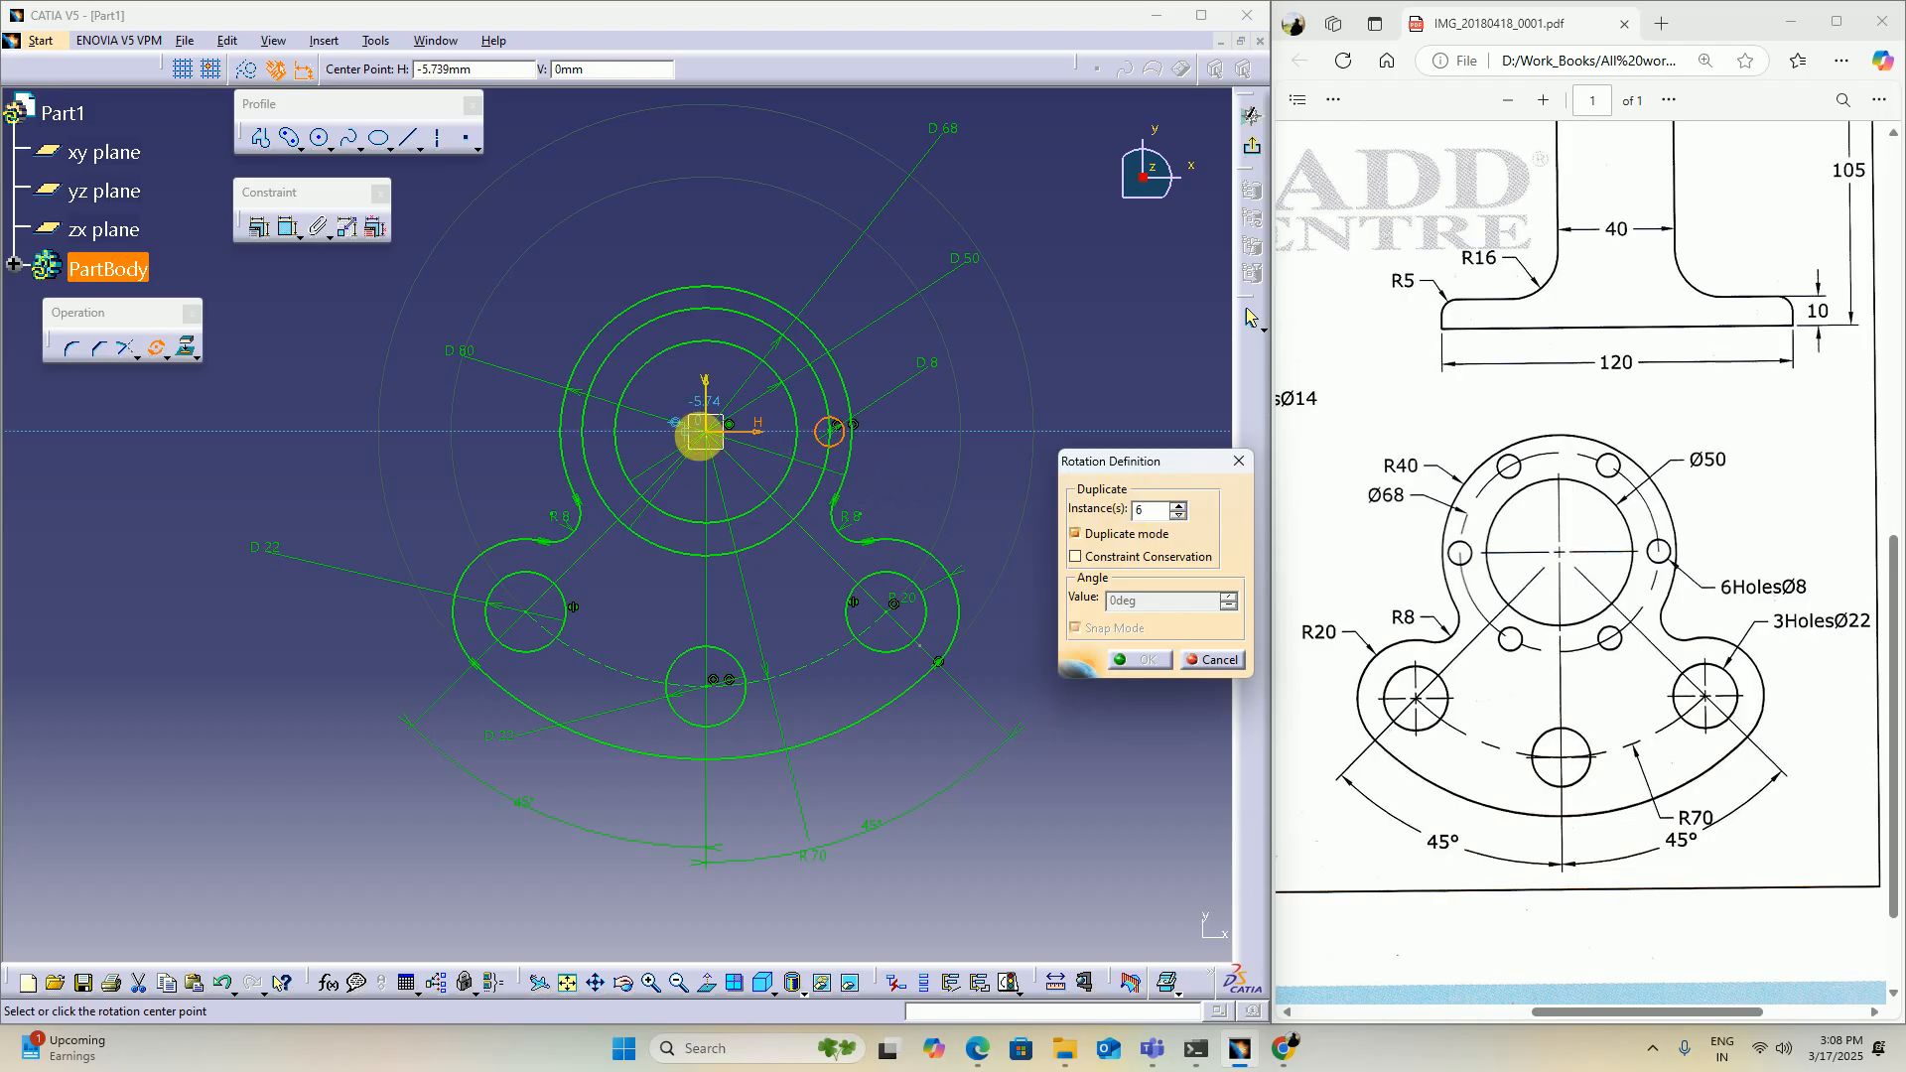
click(708, 433)
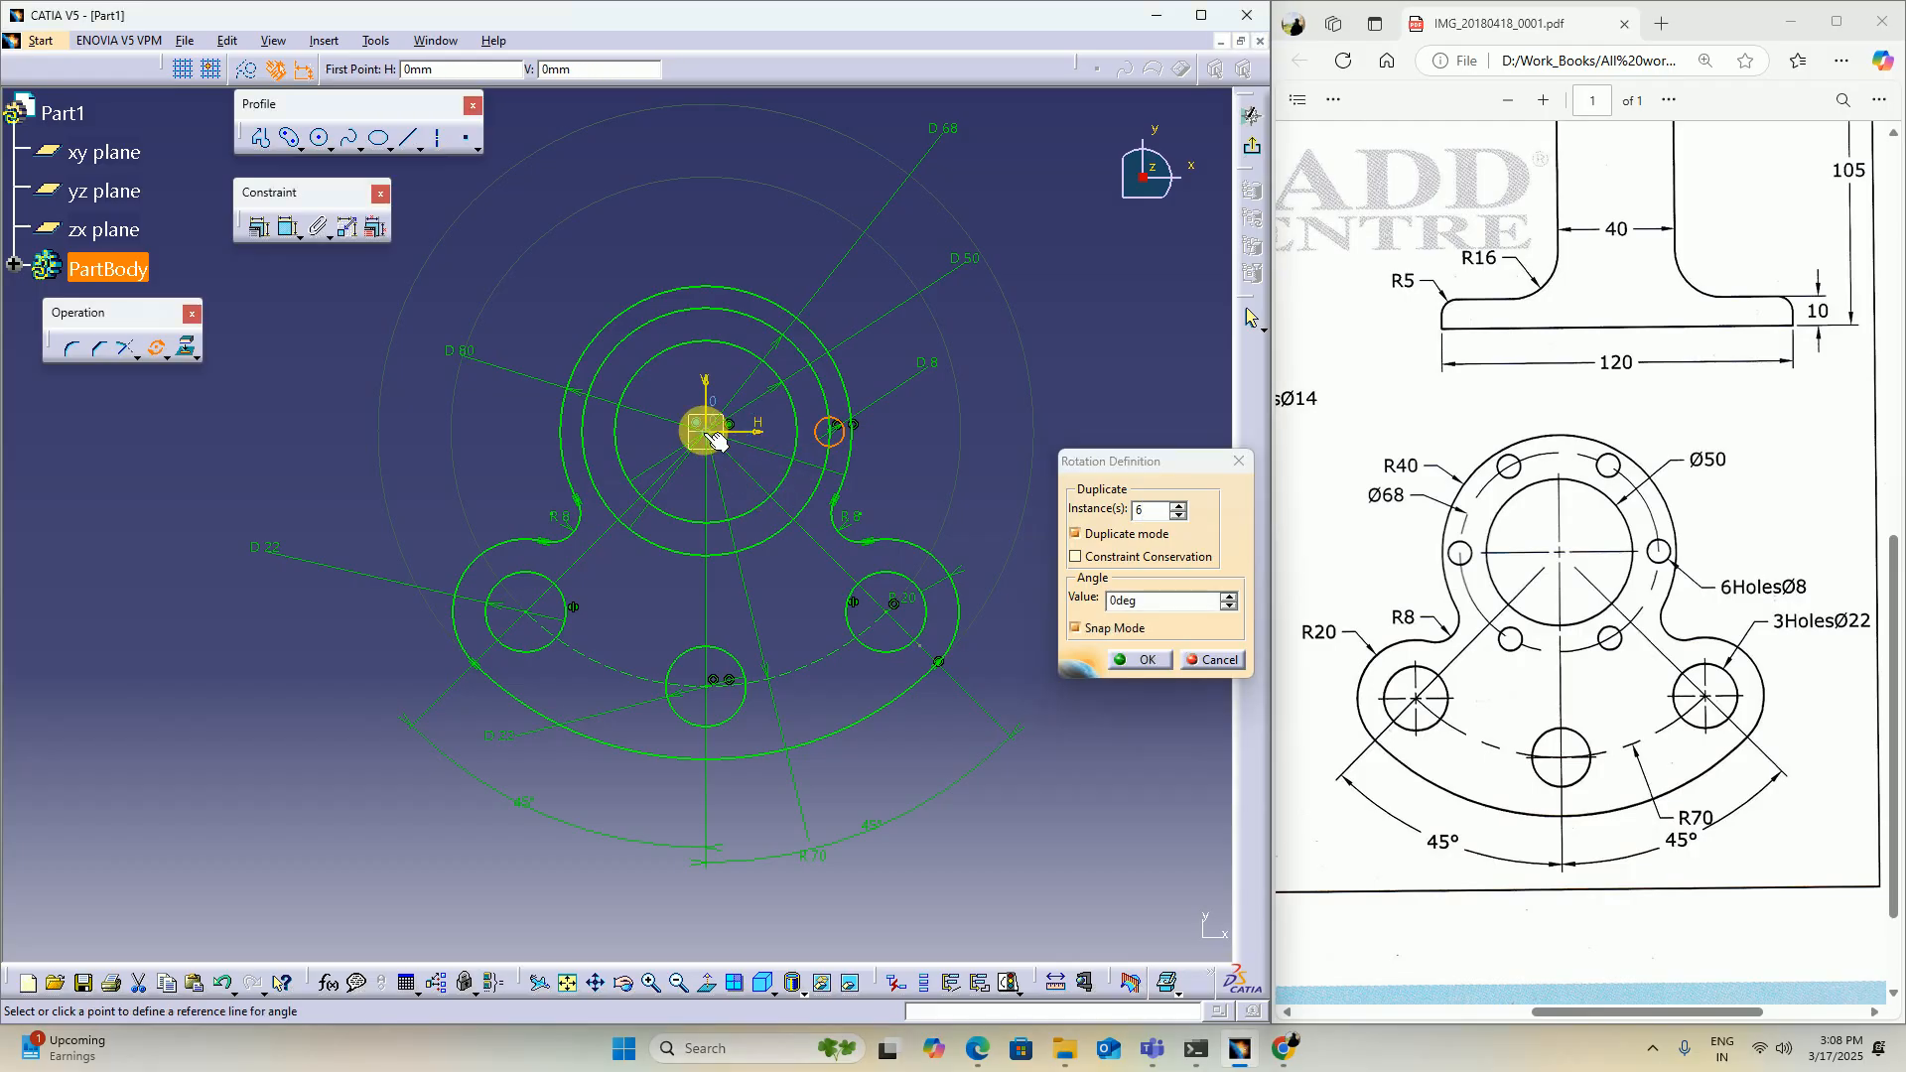
click(840, 436)
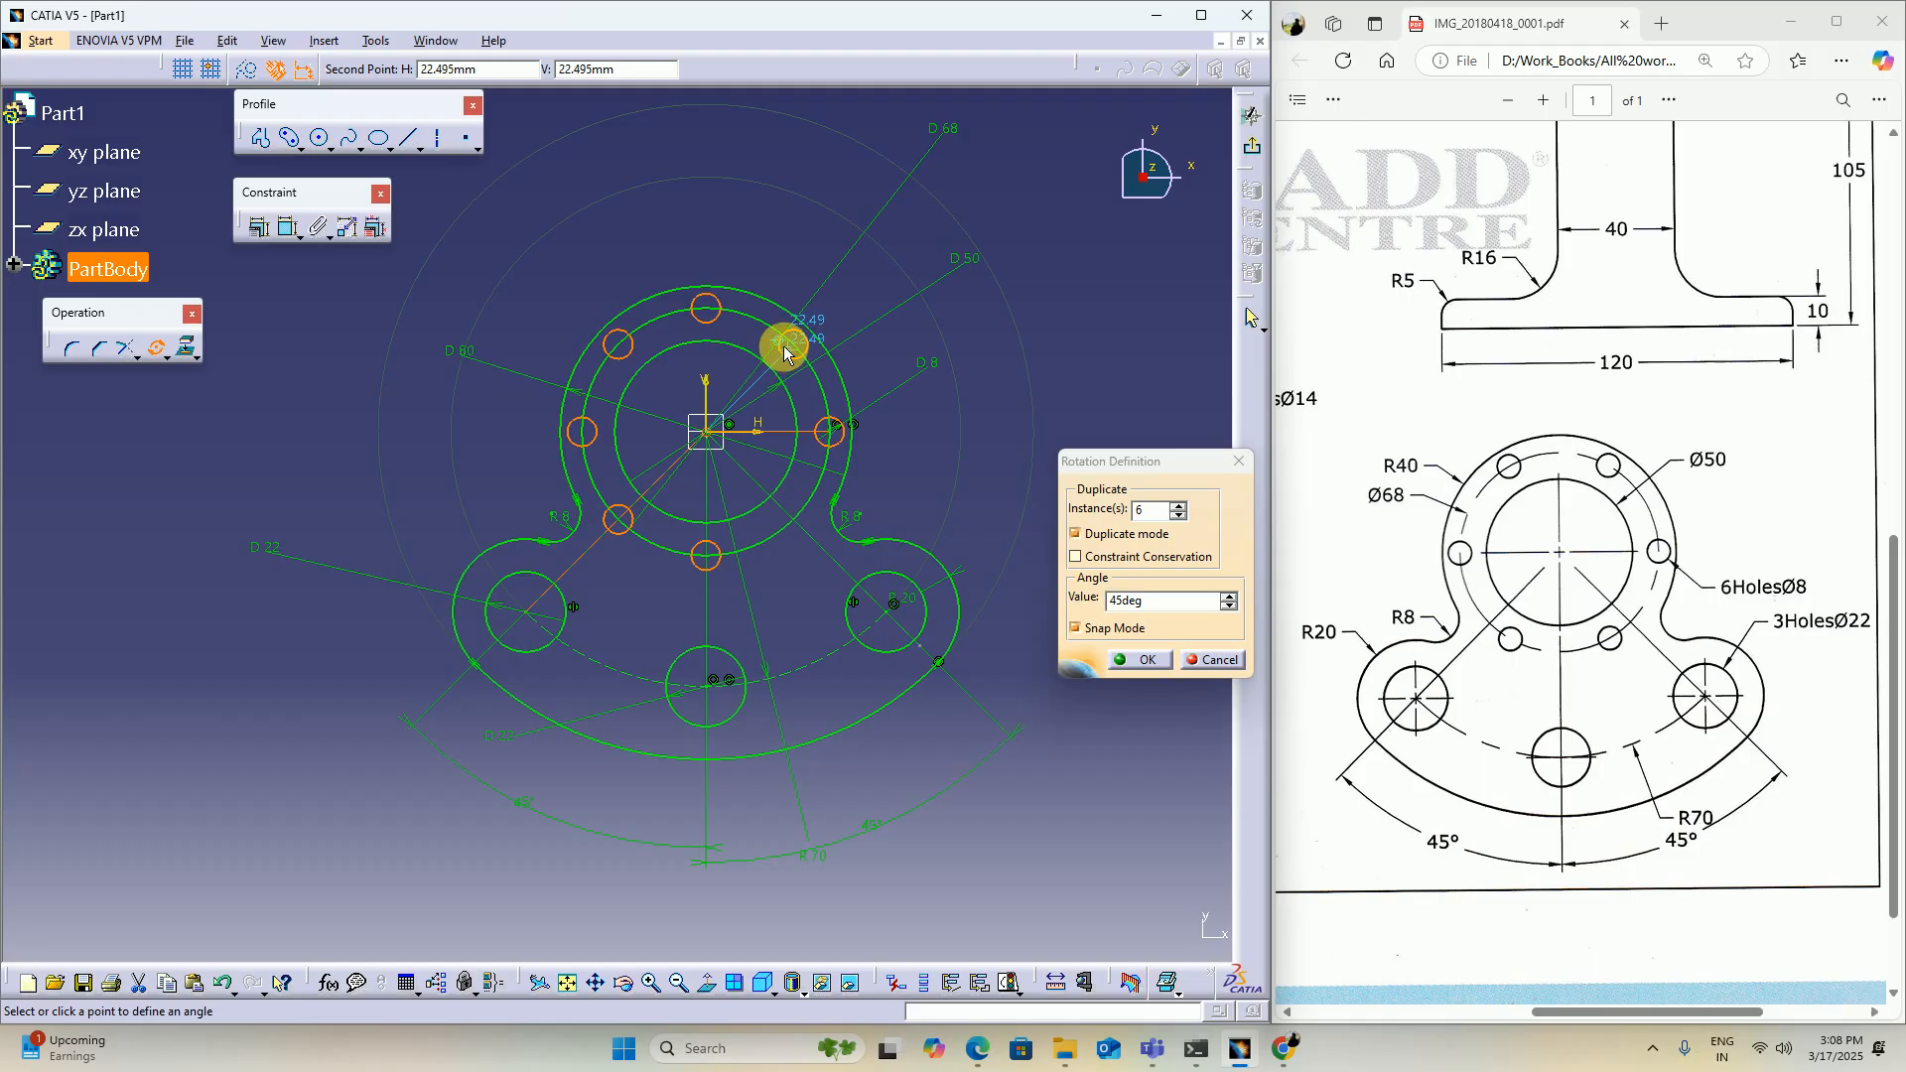
drag(1156, 511, 1055, 522)
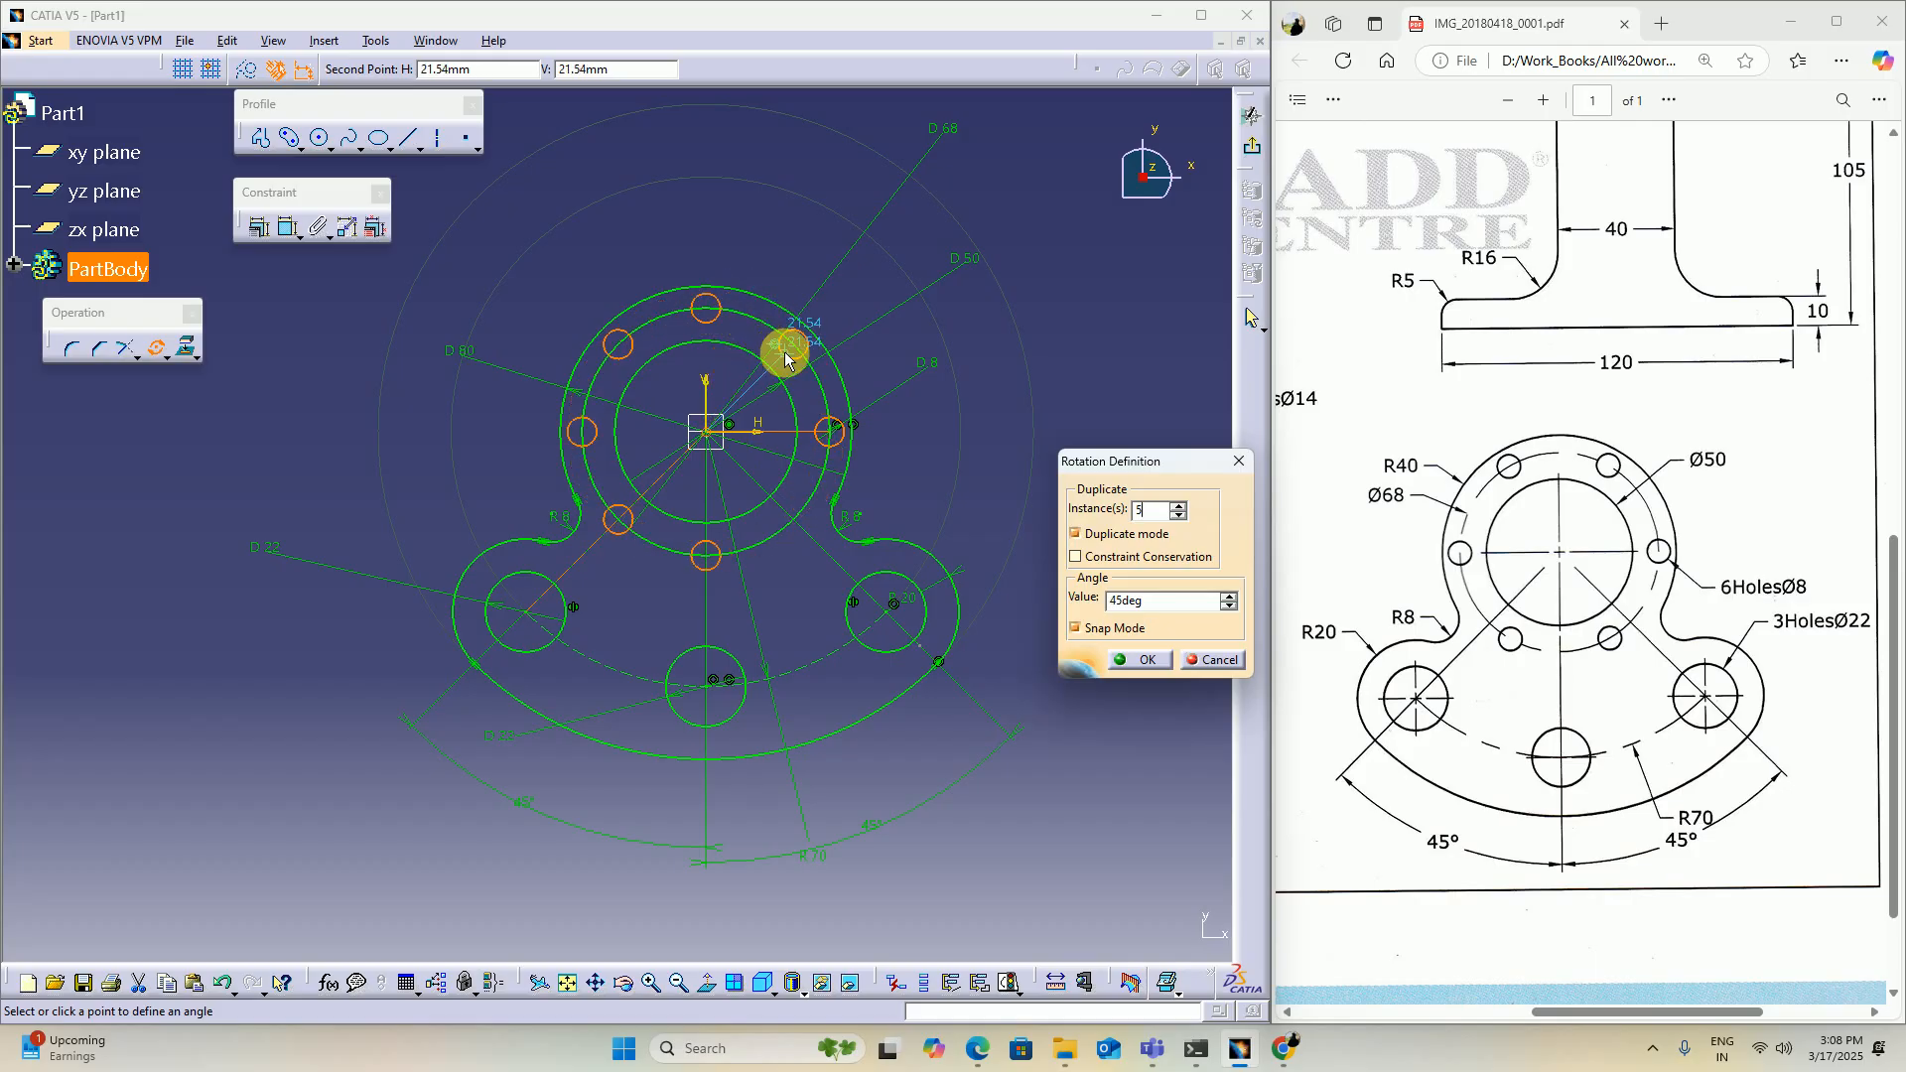
double_click(1131, 600)
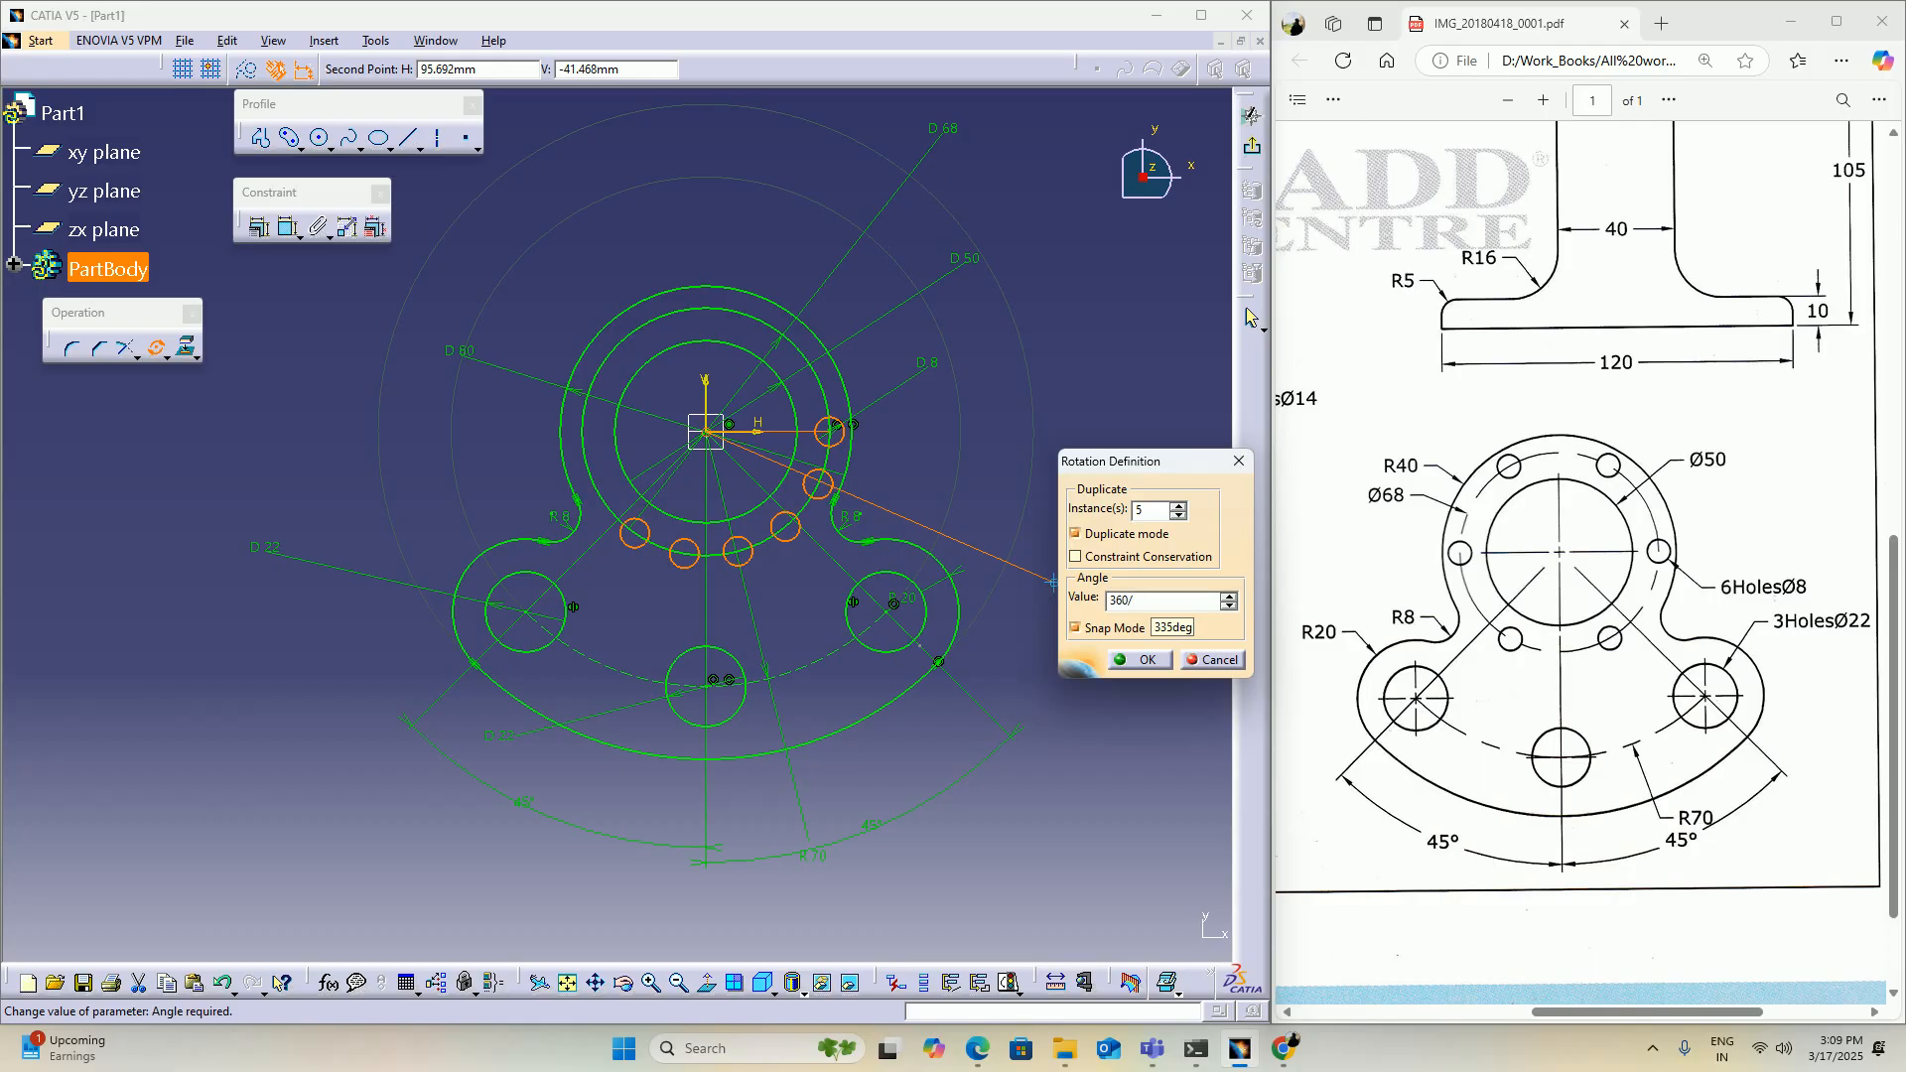
key(Return)
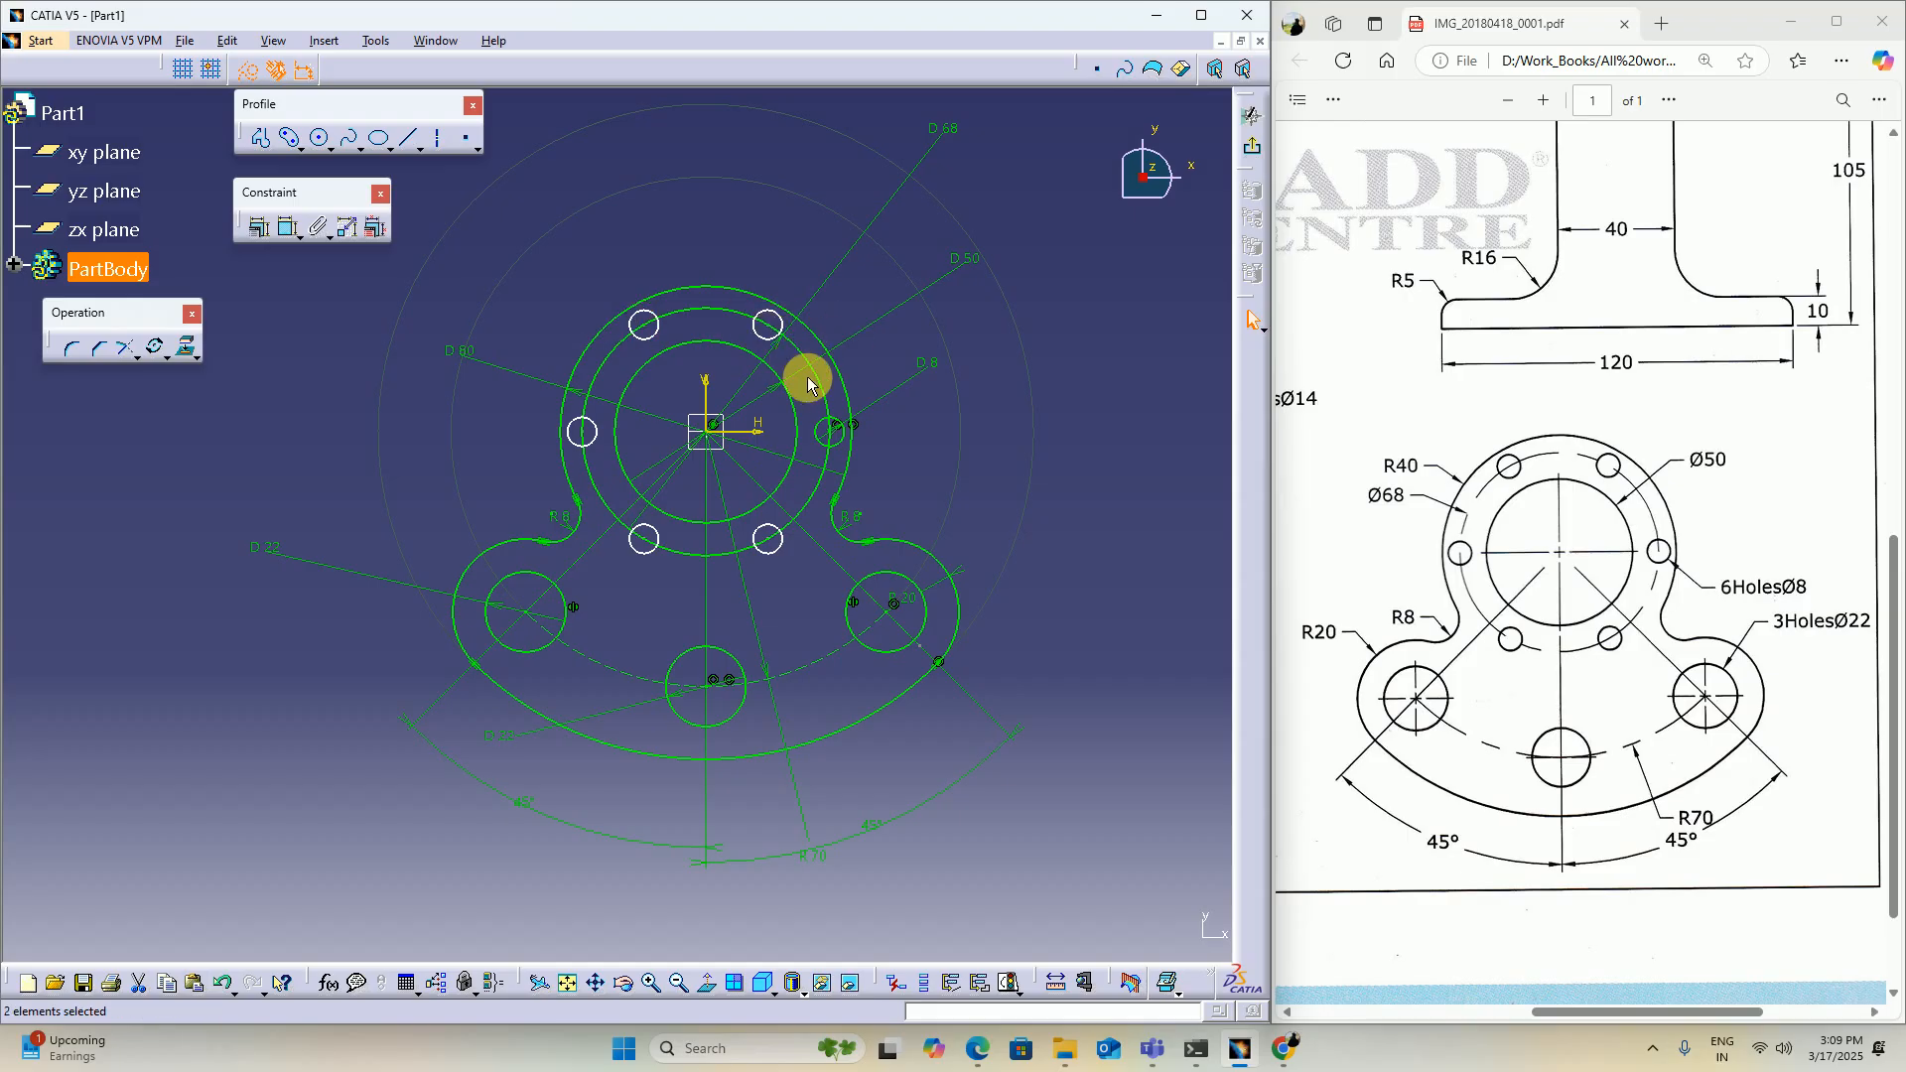
click(837, 434)
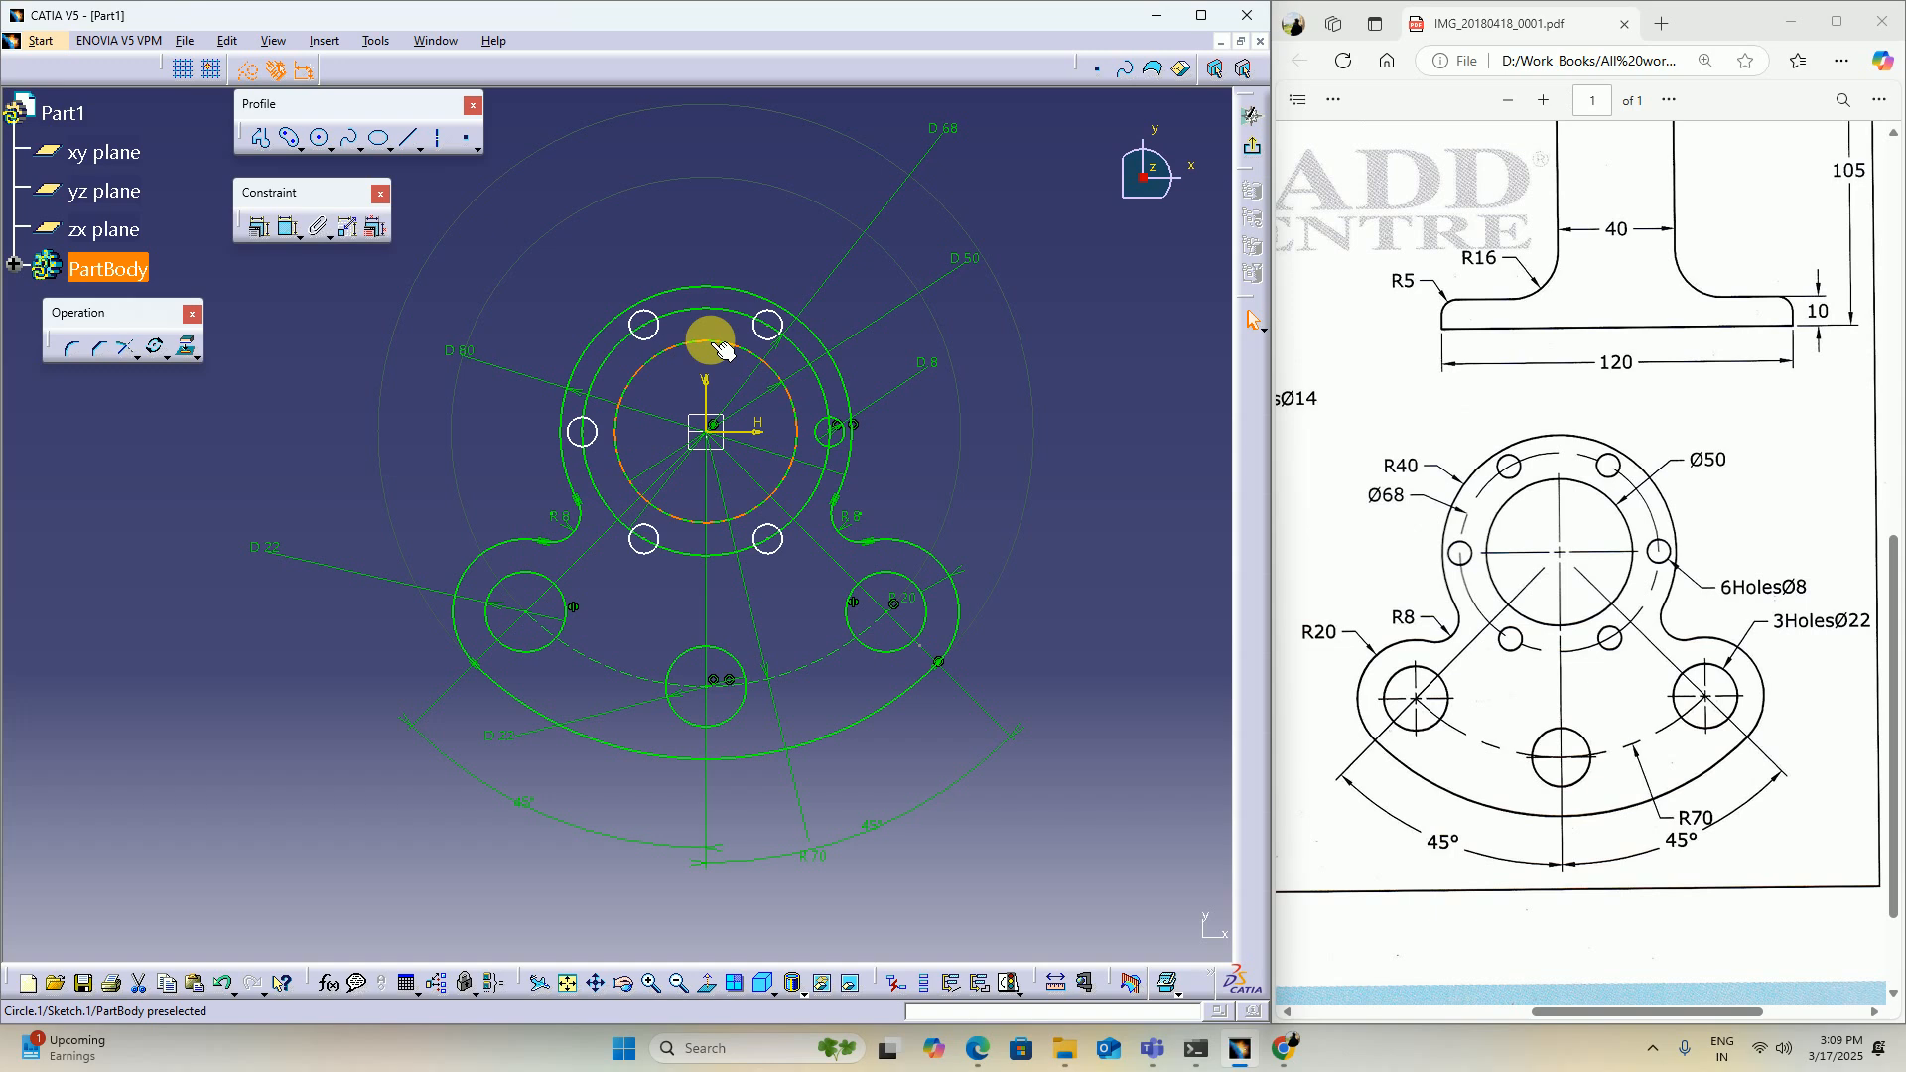
Step: Rotate the 8 mm circle about the origin in duplicate mode with constraint conservation, making 5 evenly spaced instances
click(840, 437)
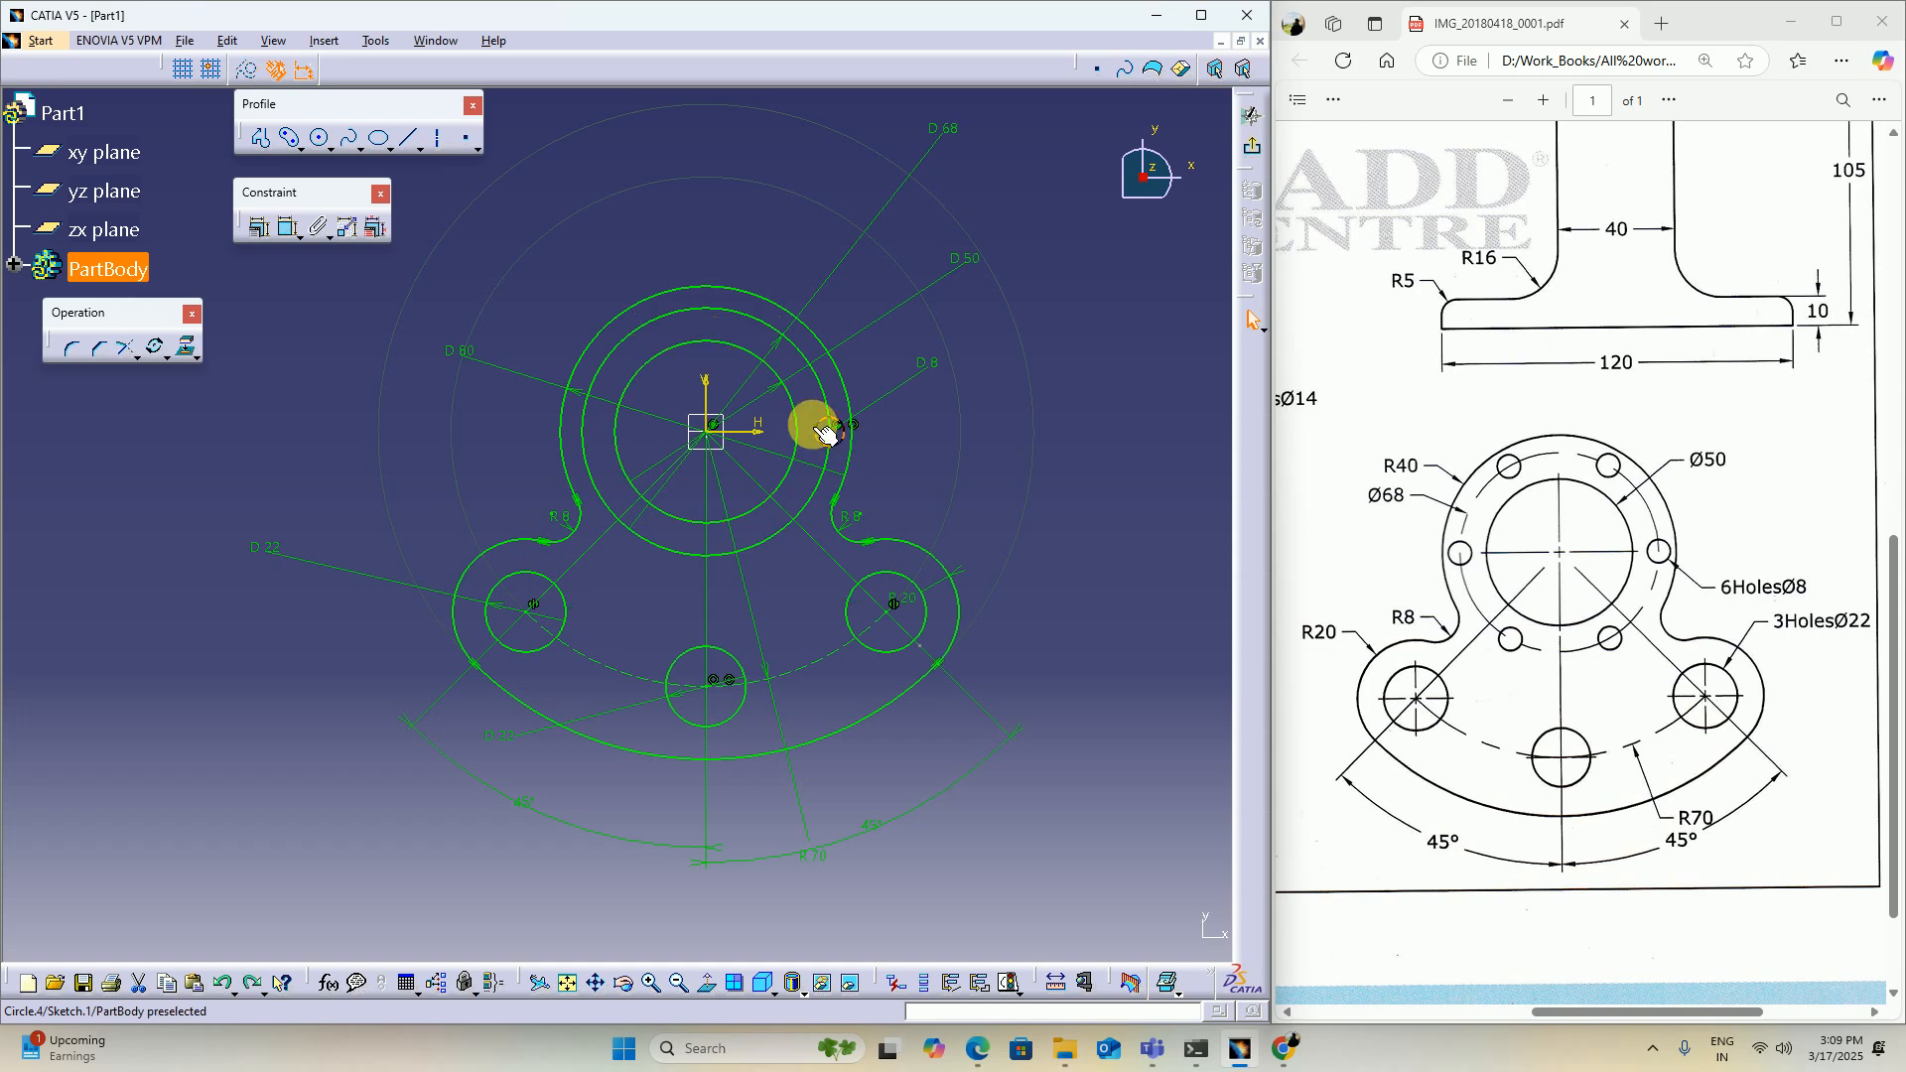
click(155, 347)
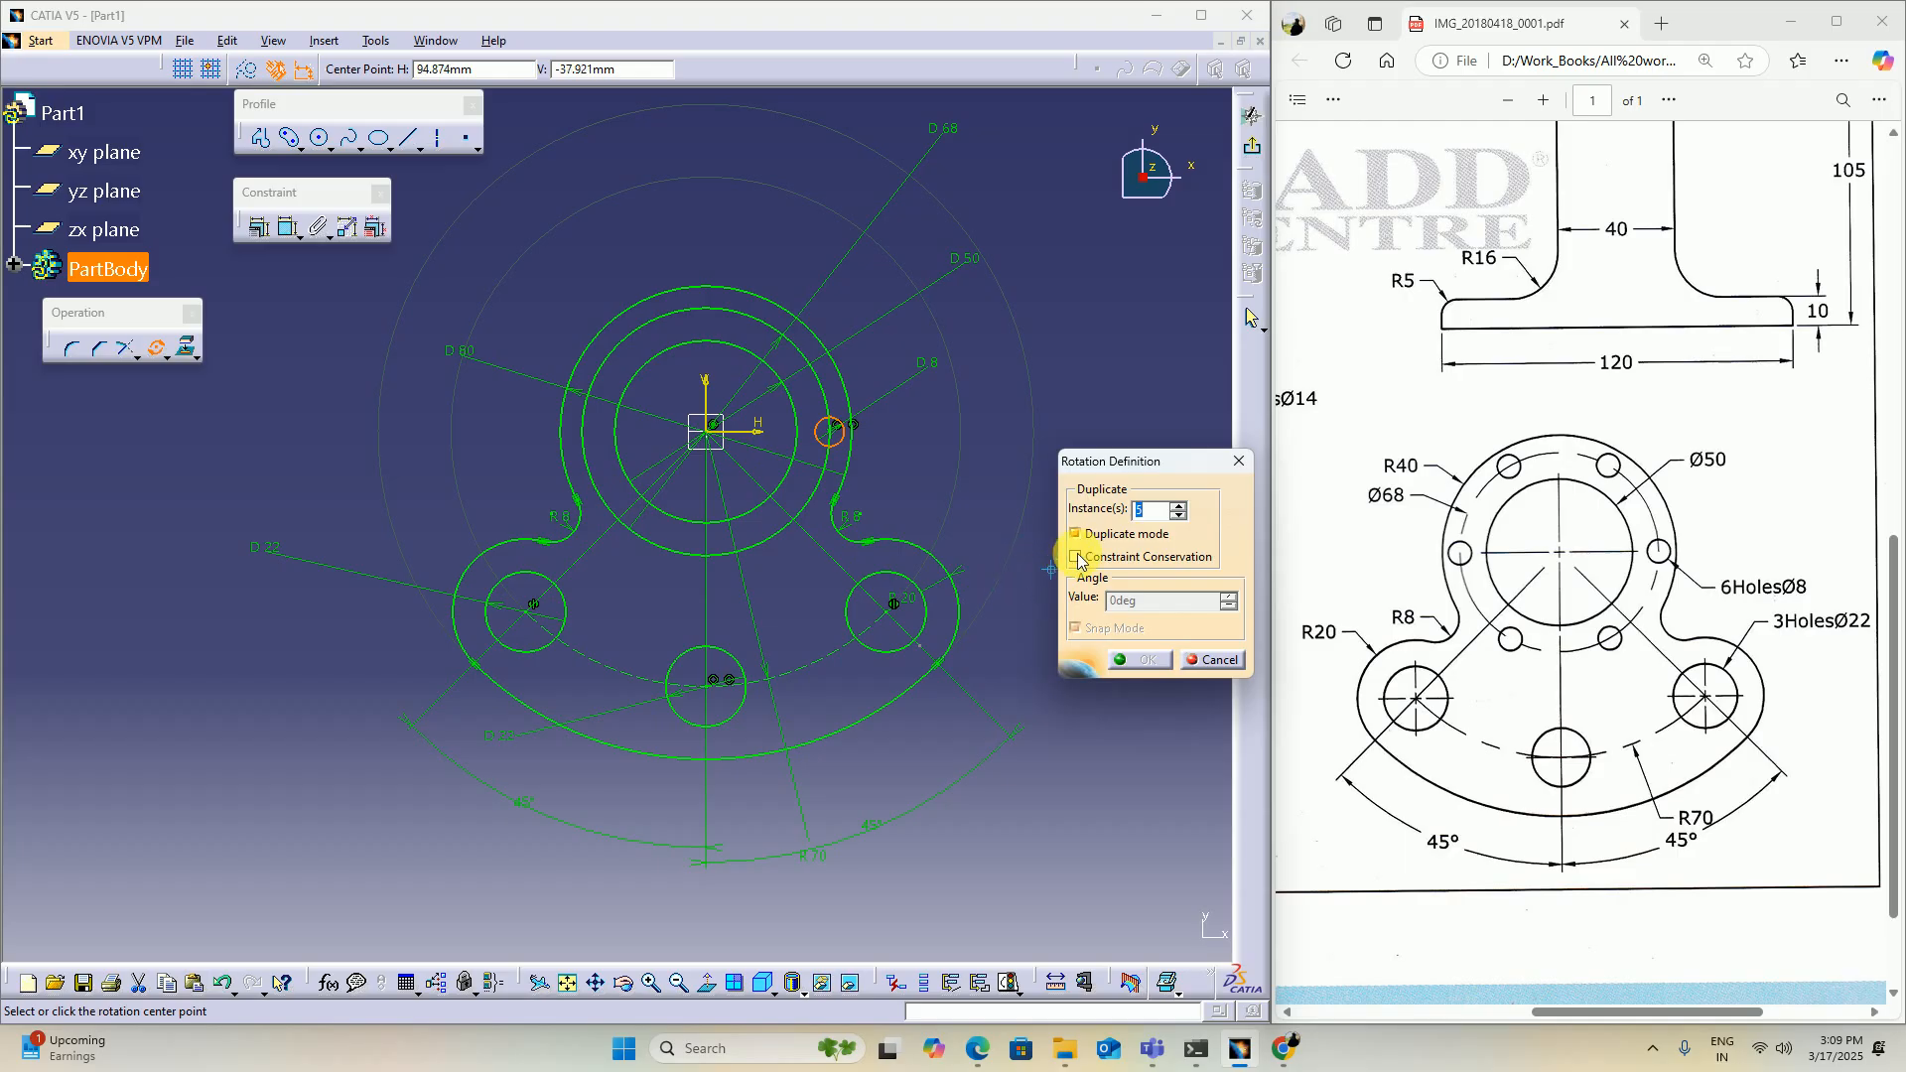
click(706, 434)
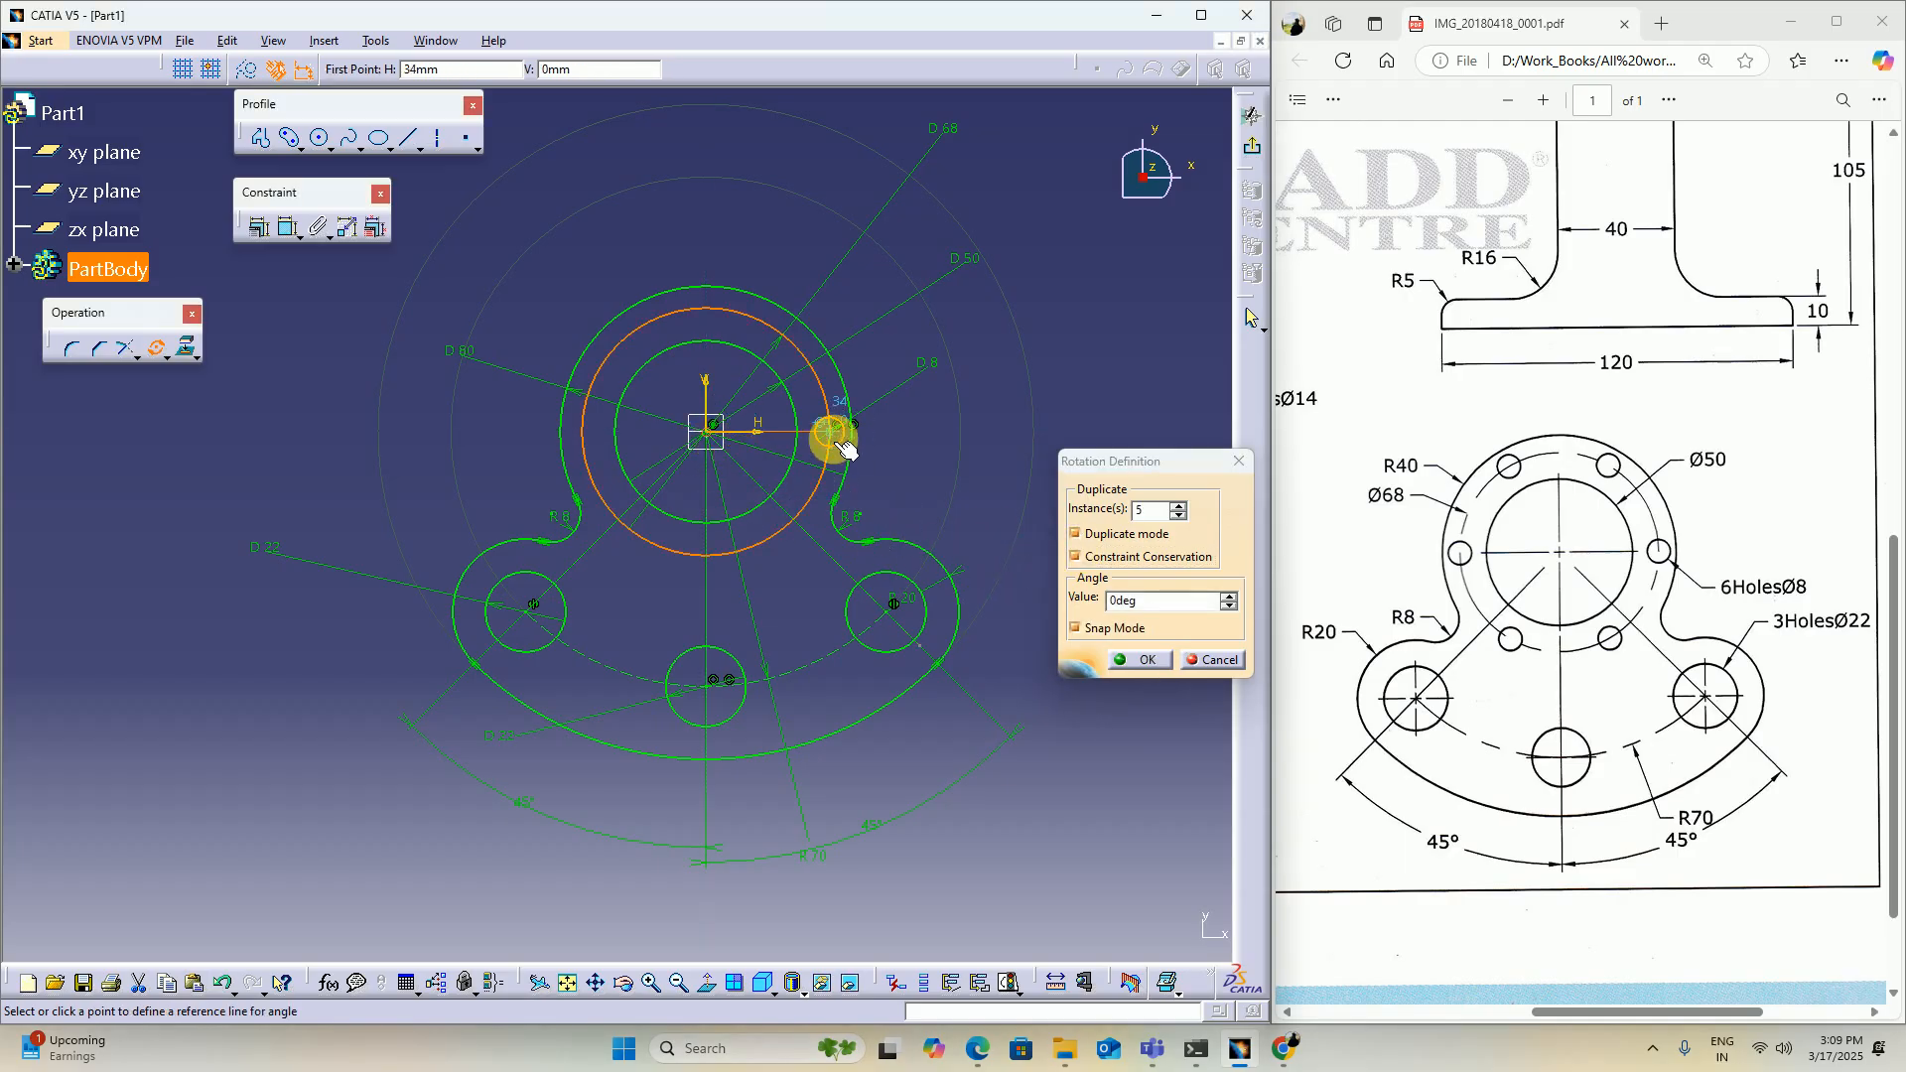
click(837, 437)
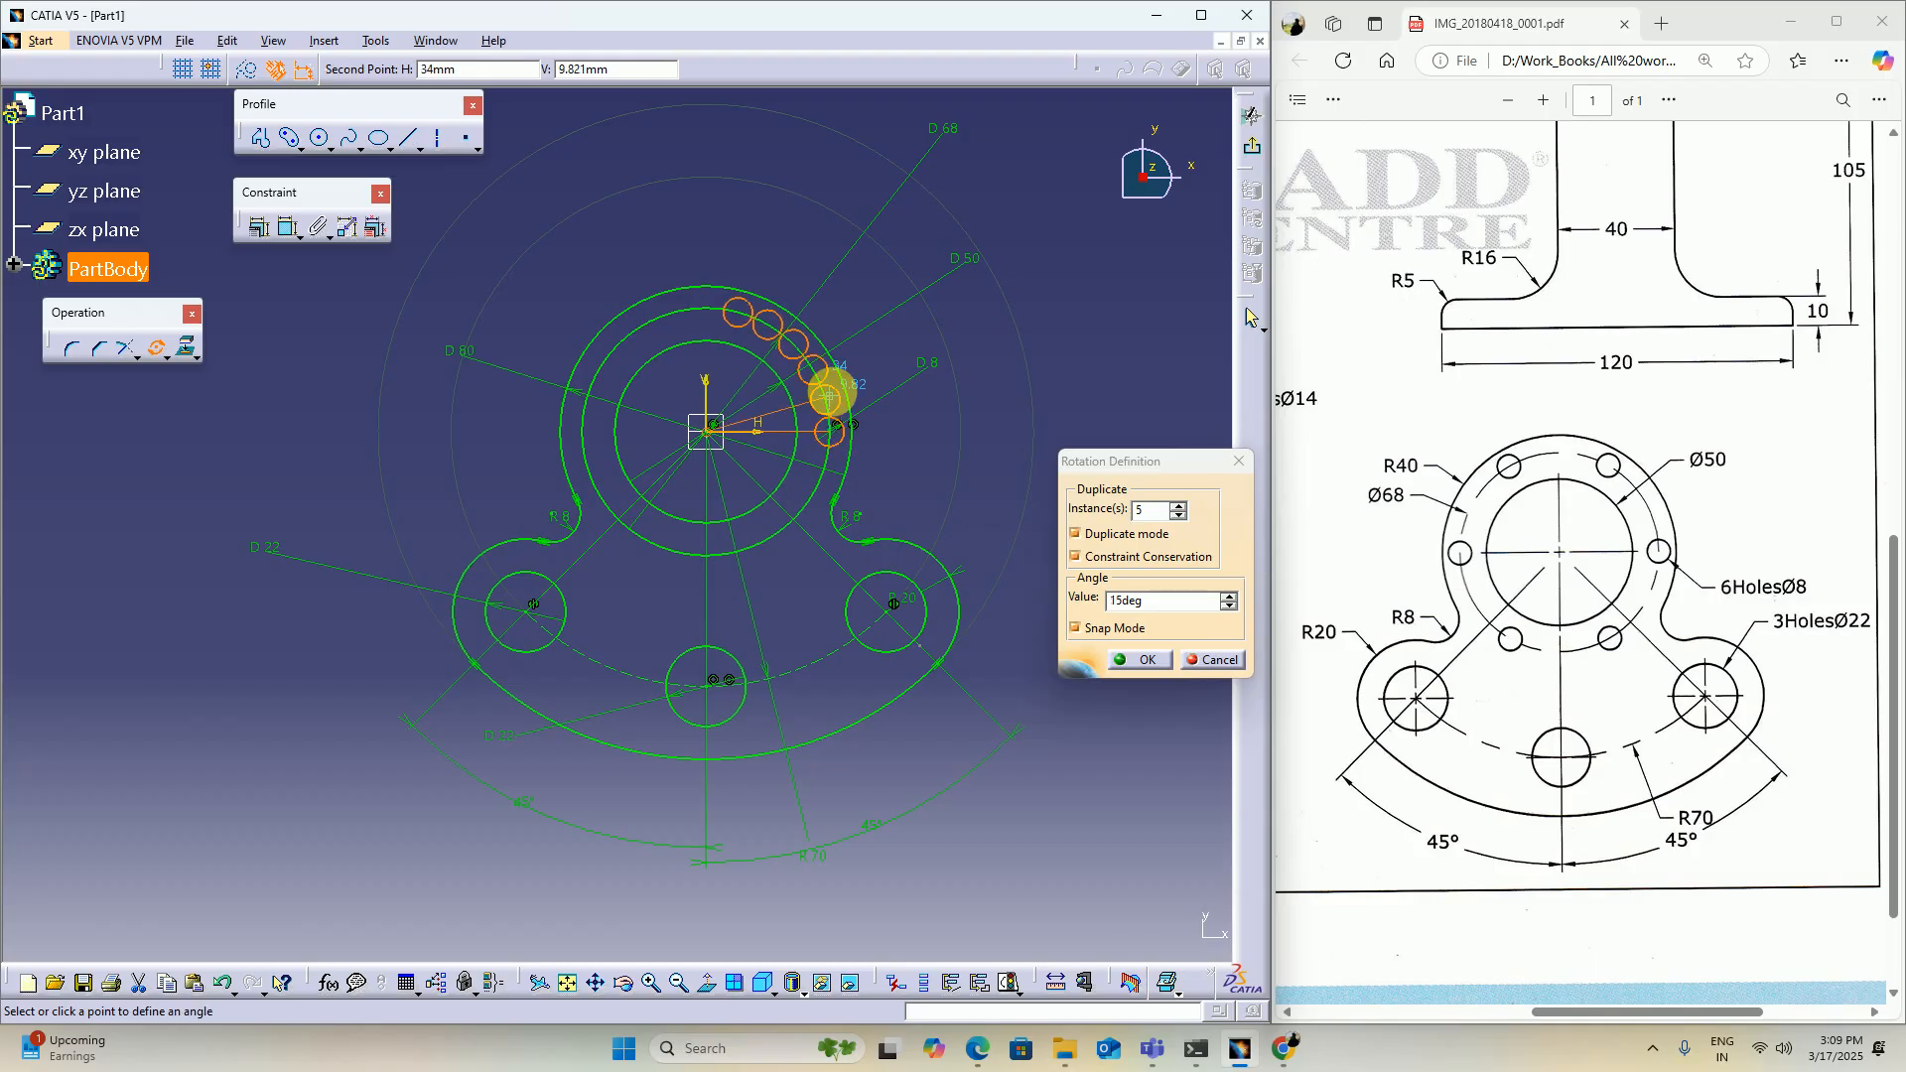
click(799, 287)
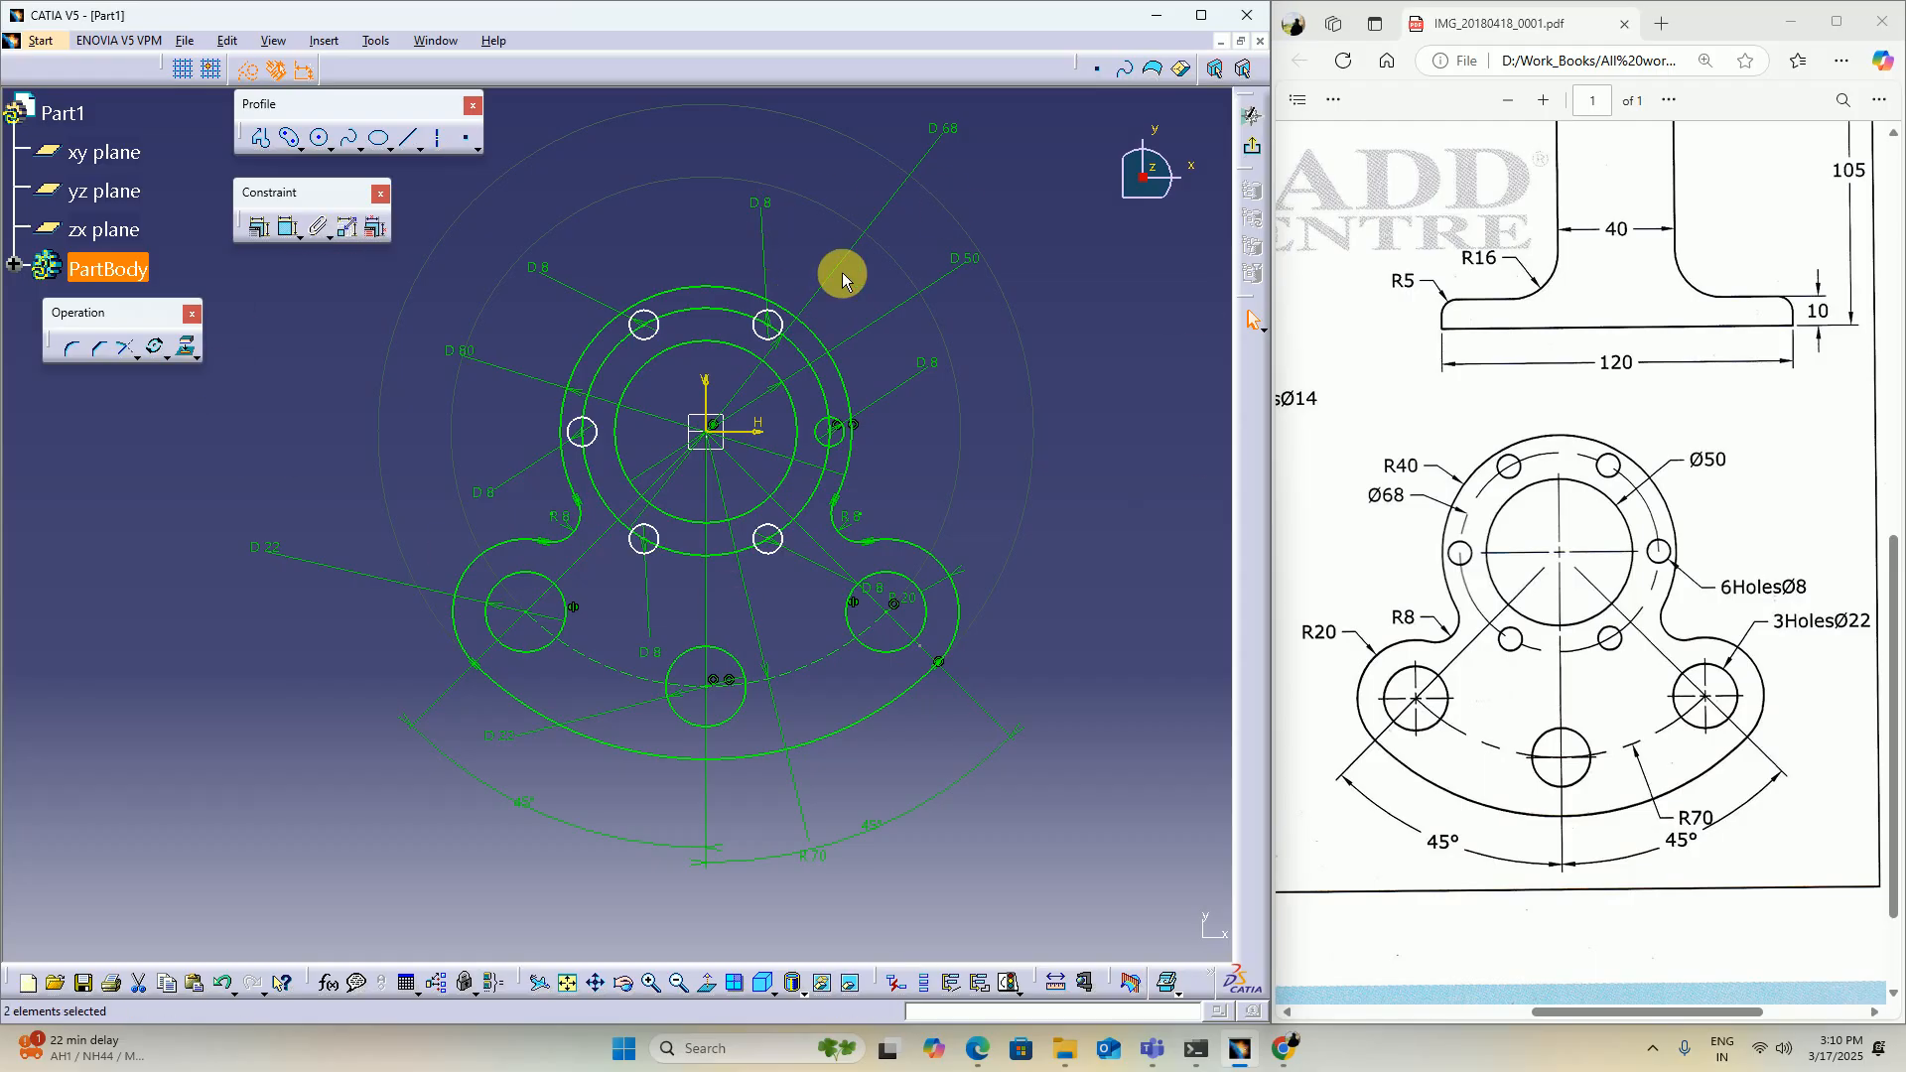
Step: Move the 68 mm dimension clear of the holes, and make the upper-right 8 mm circle's centre coincident with the 68 mm circle
drag(934, 149, 675, 239)
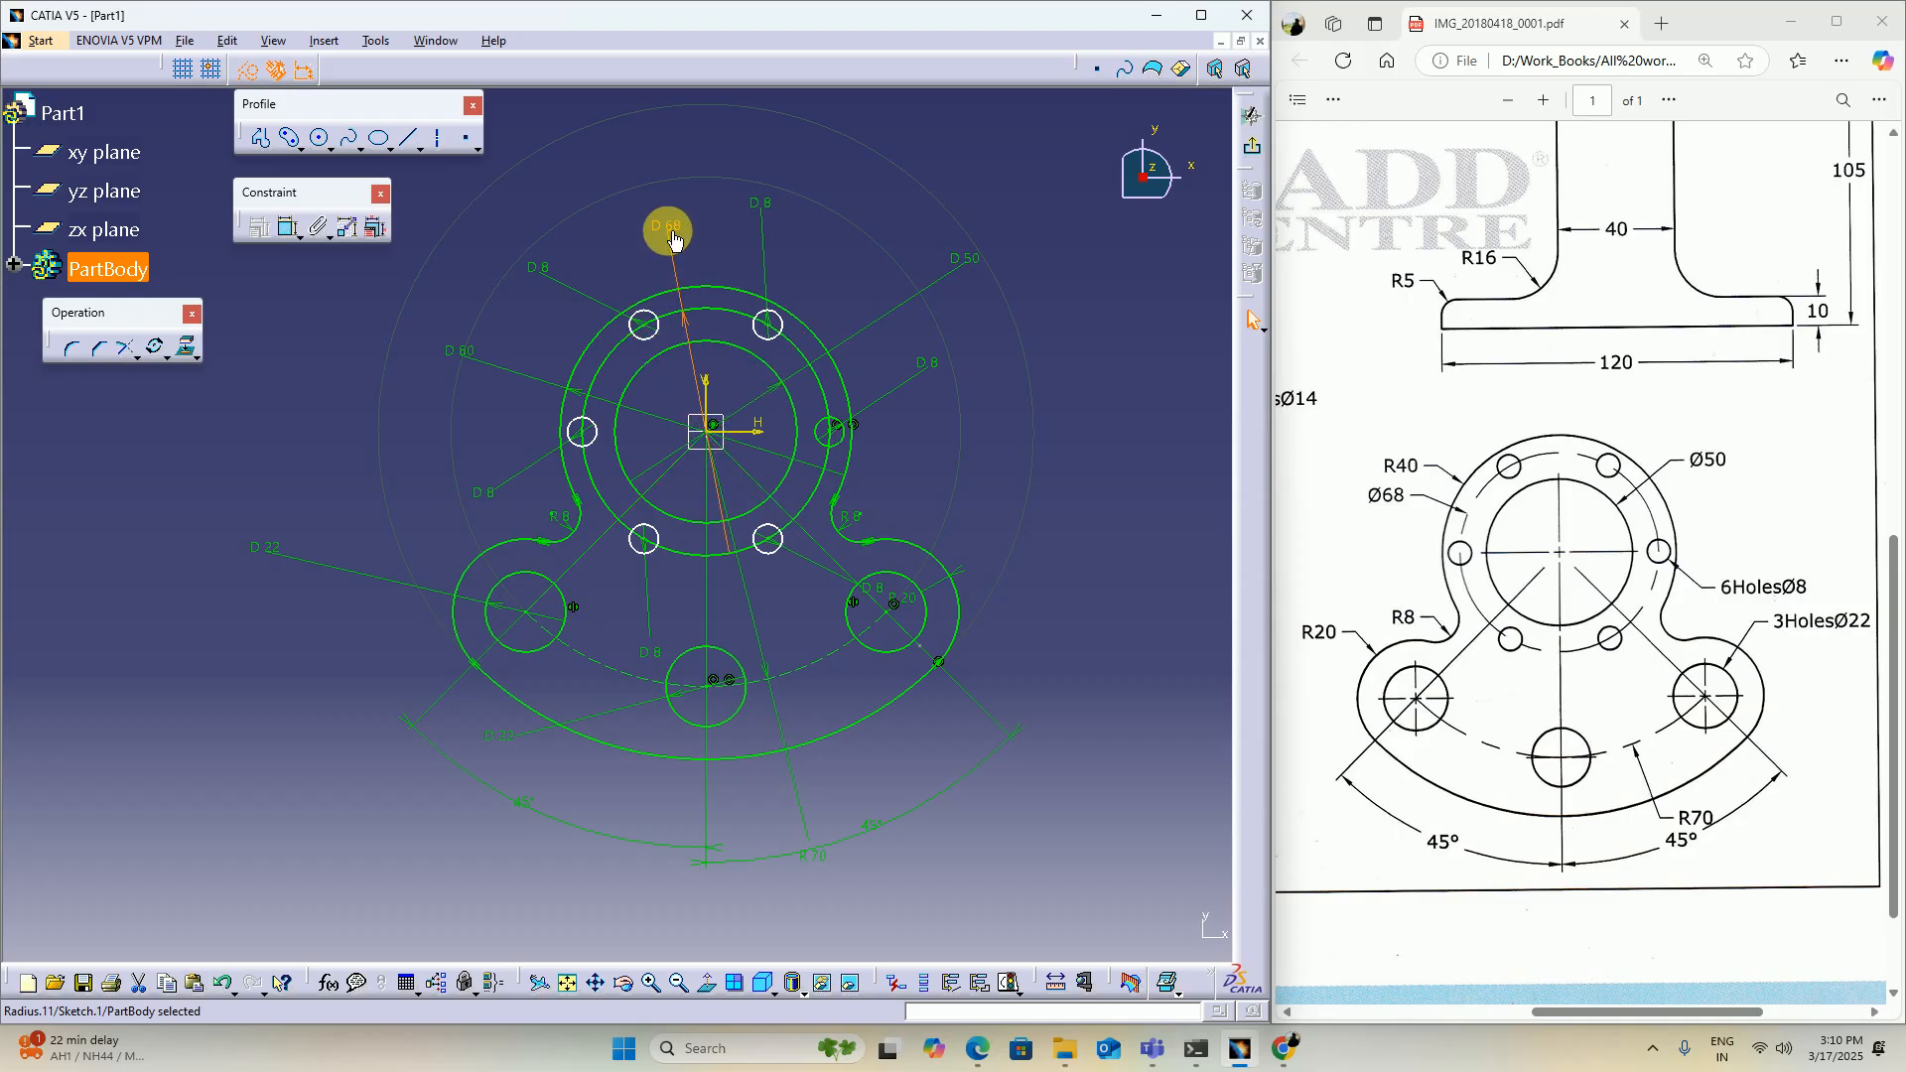
click(842, 252)
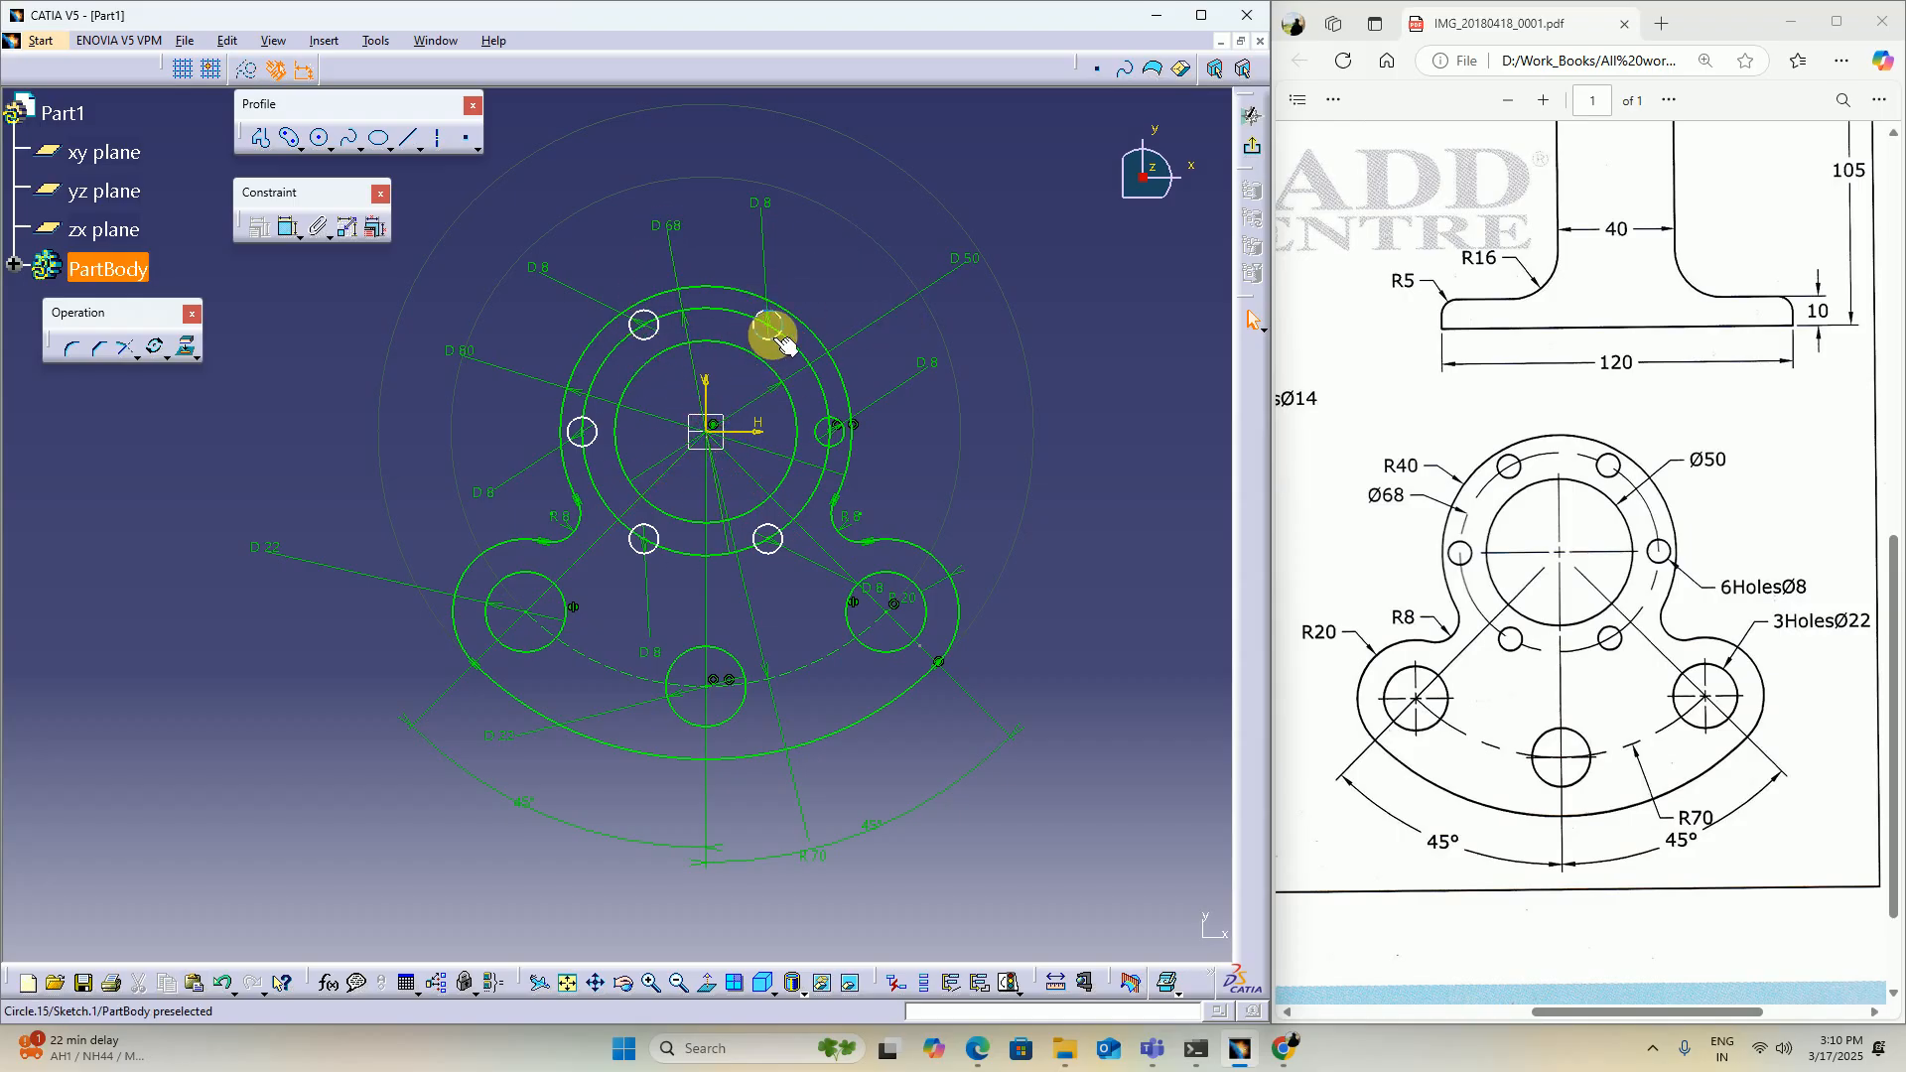
drag(776, 335, 820, 270)
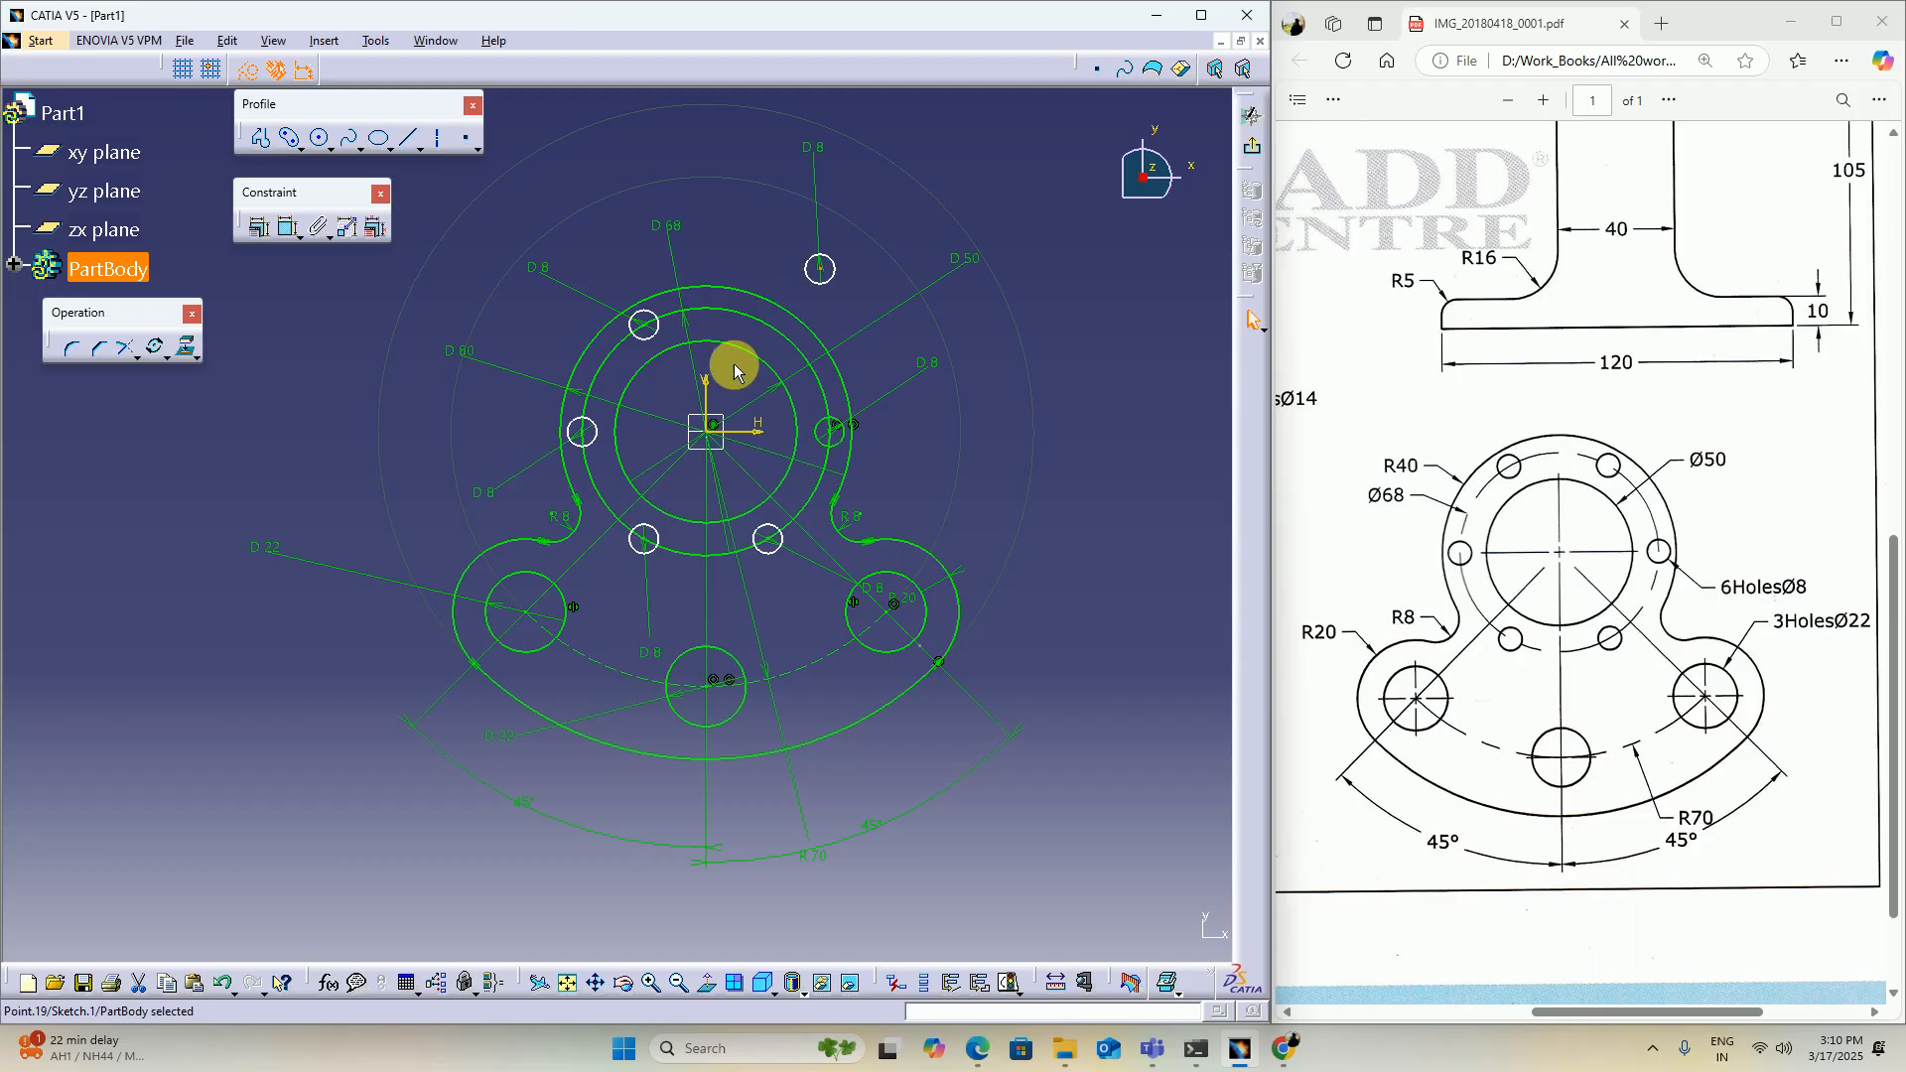
ctrl+click(770, 324)
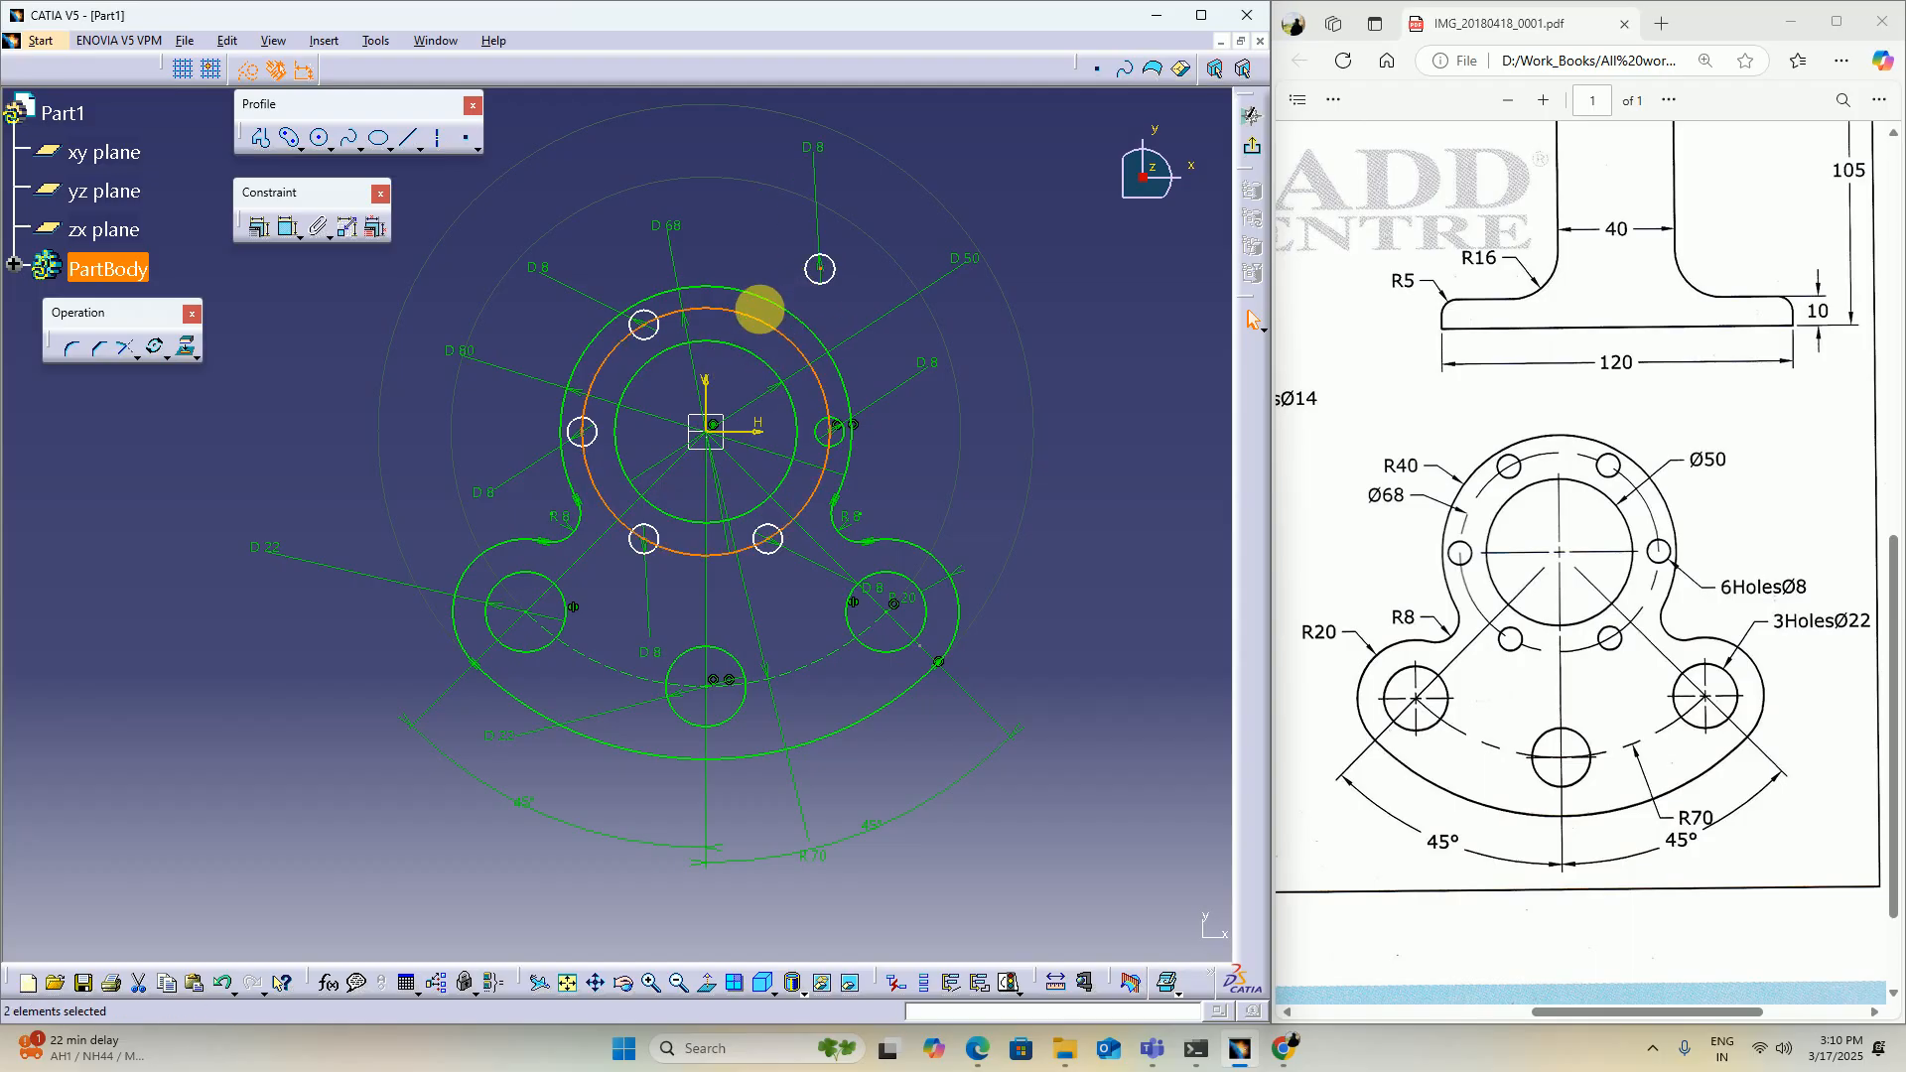
click(260, 226)
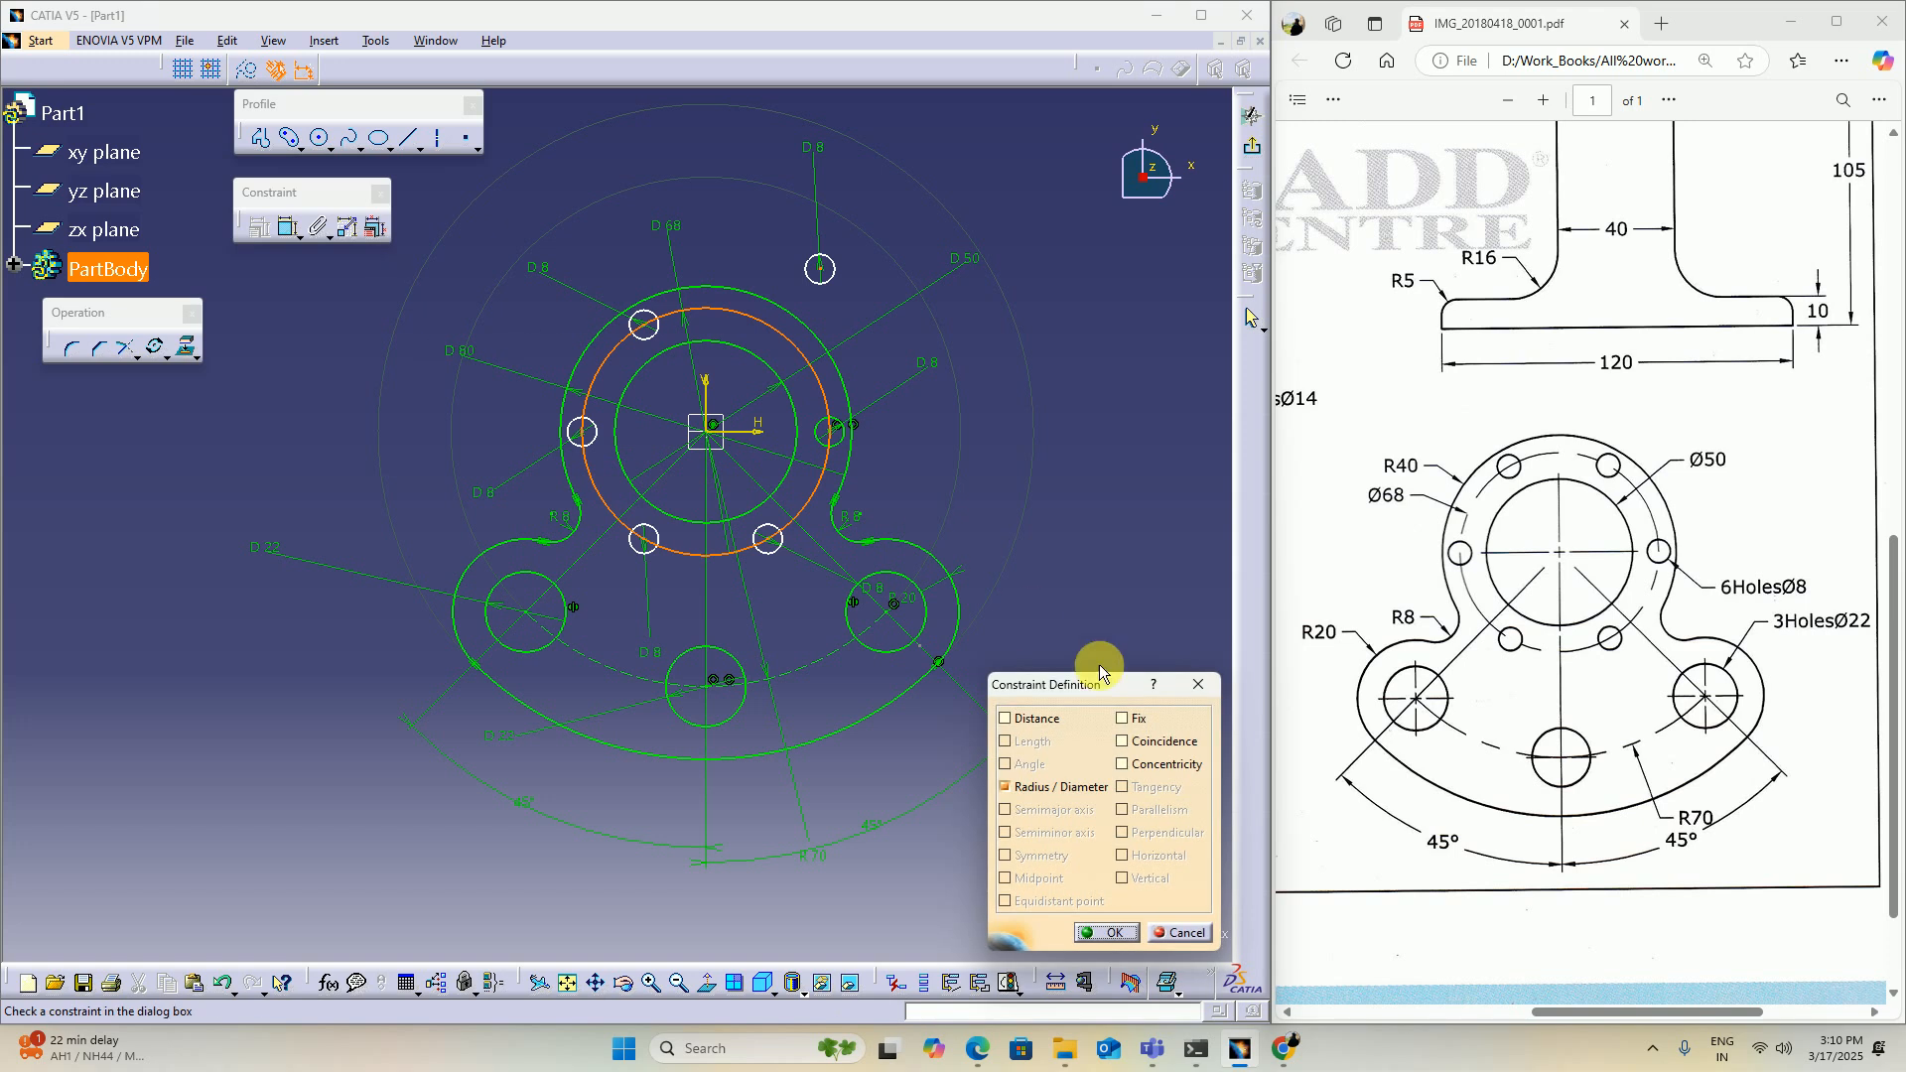
click(1132, 742)
click(1101, 932)
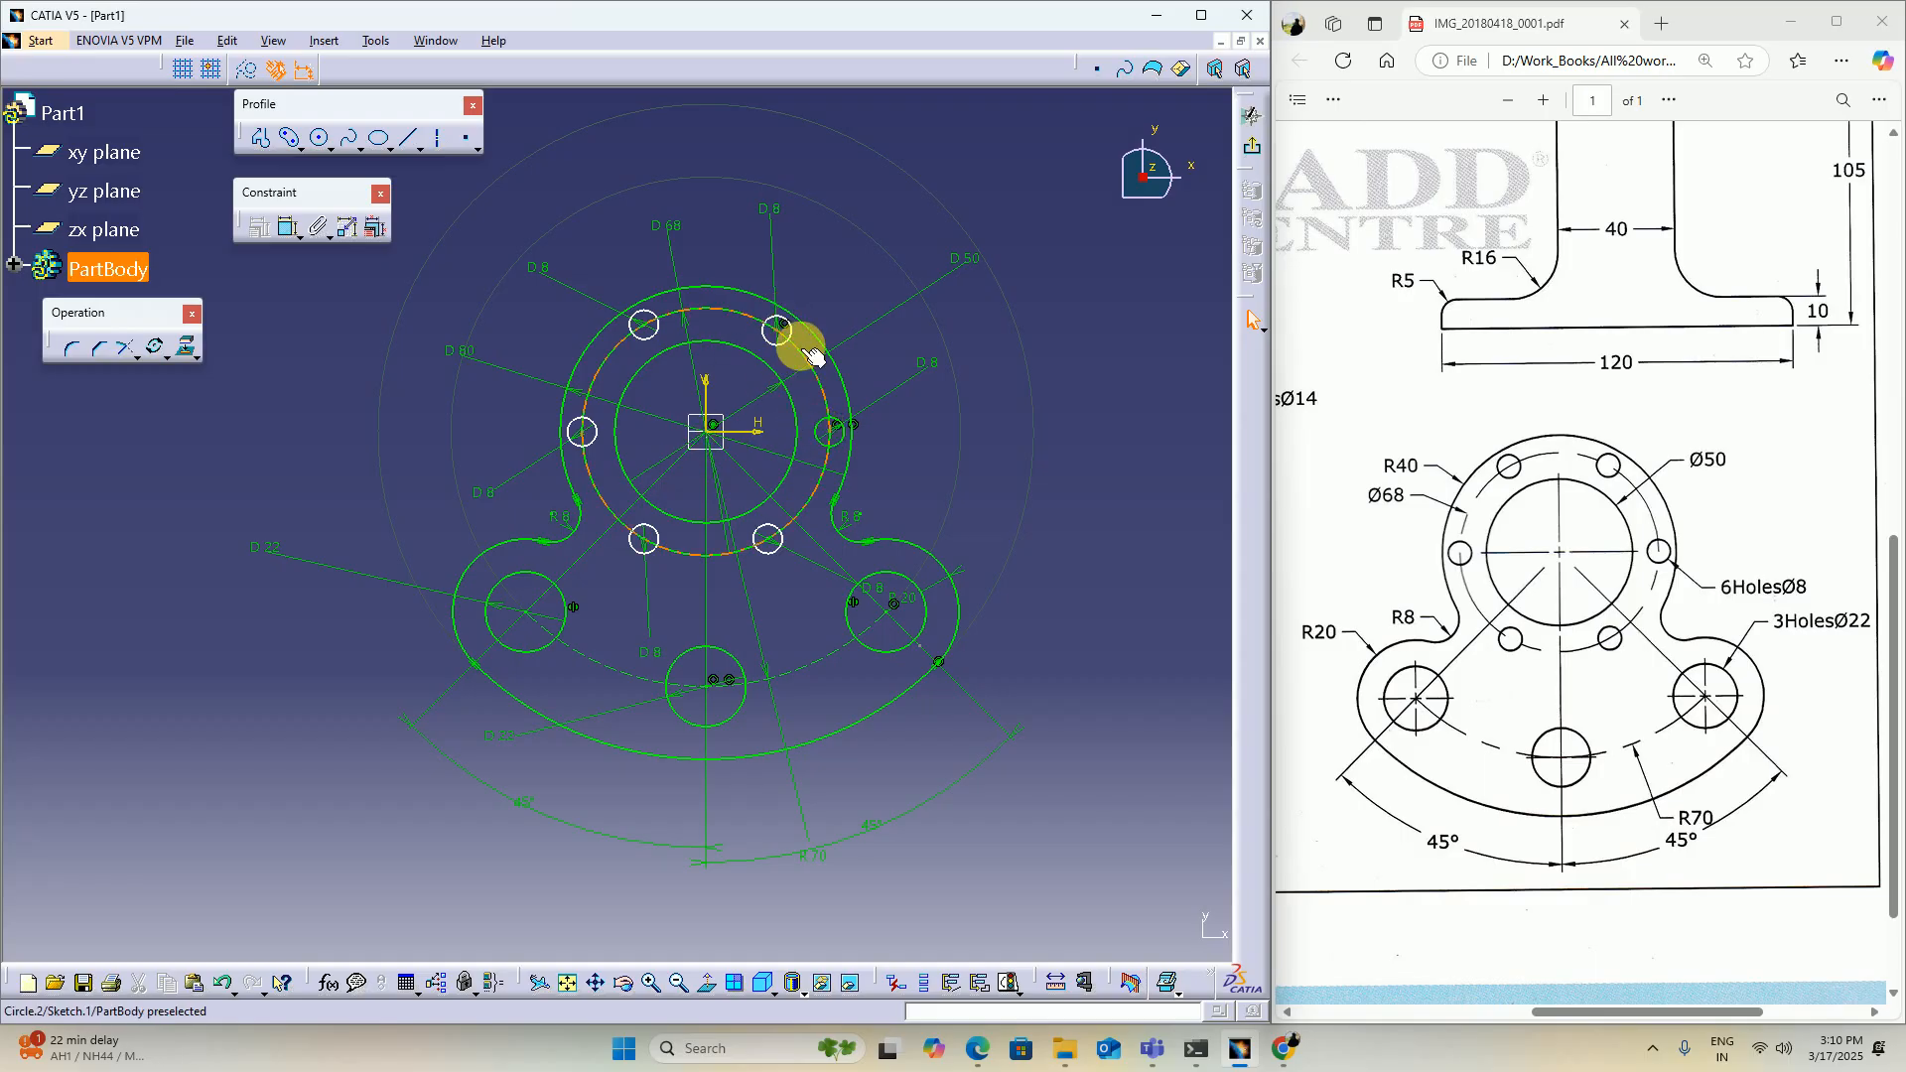
Step: Draw an axis between the upper-right 8 mm hole and the origin, and set its angle to the horizontal axis to 60°
click(436, 137)
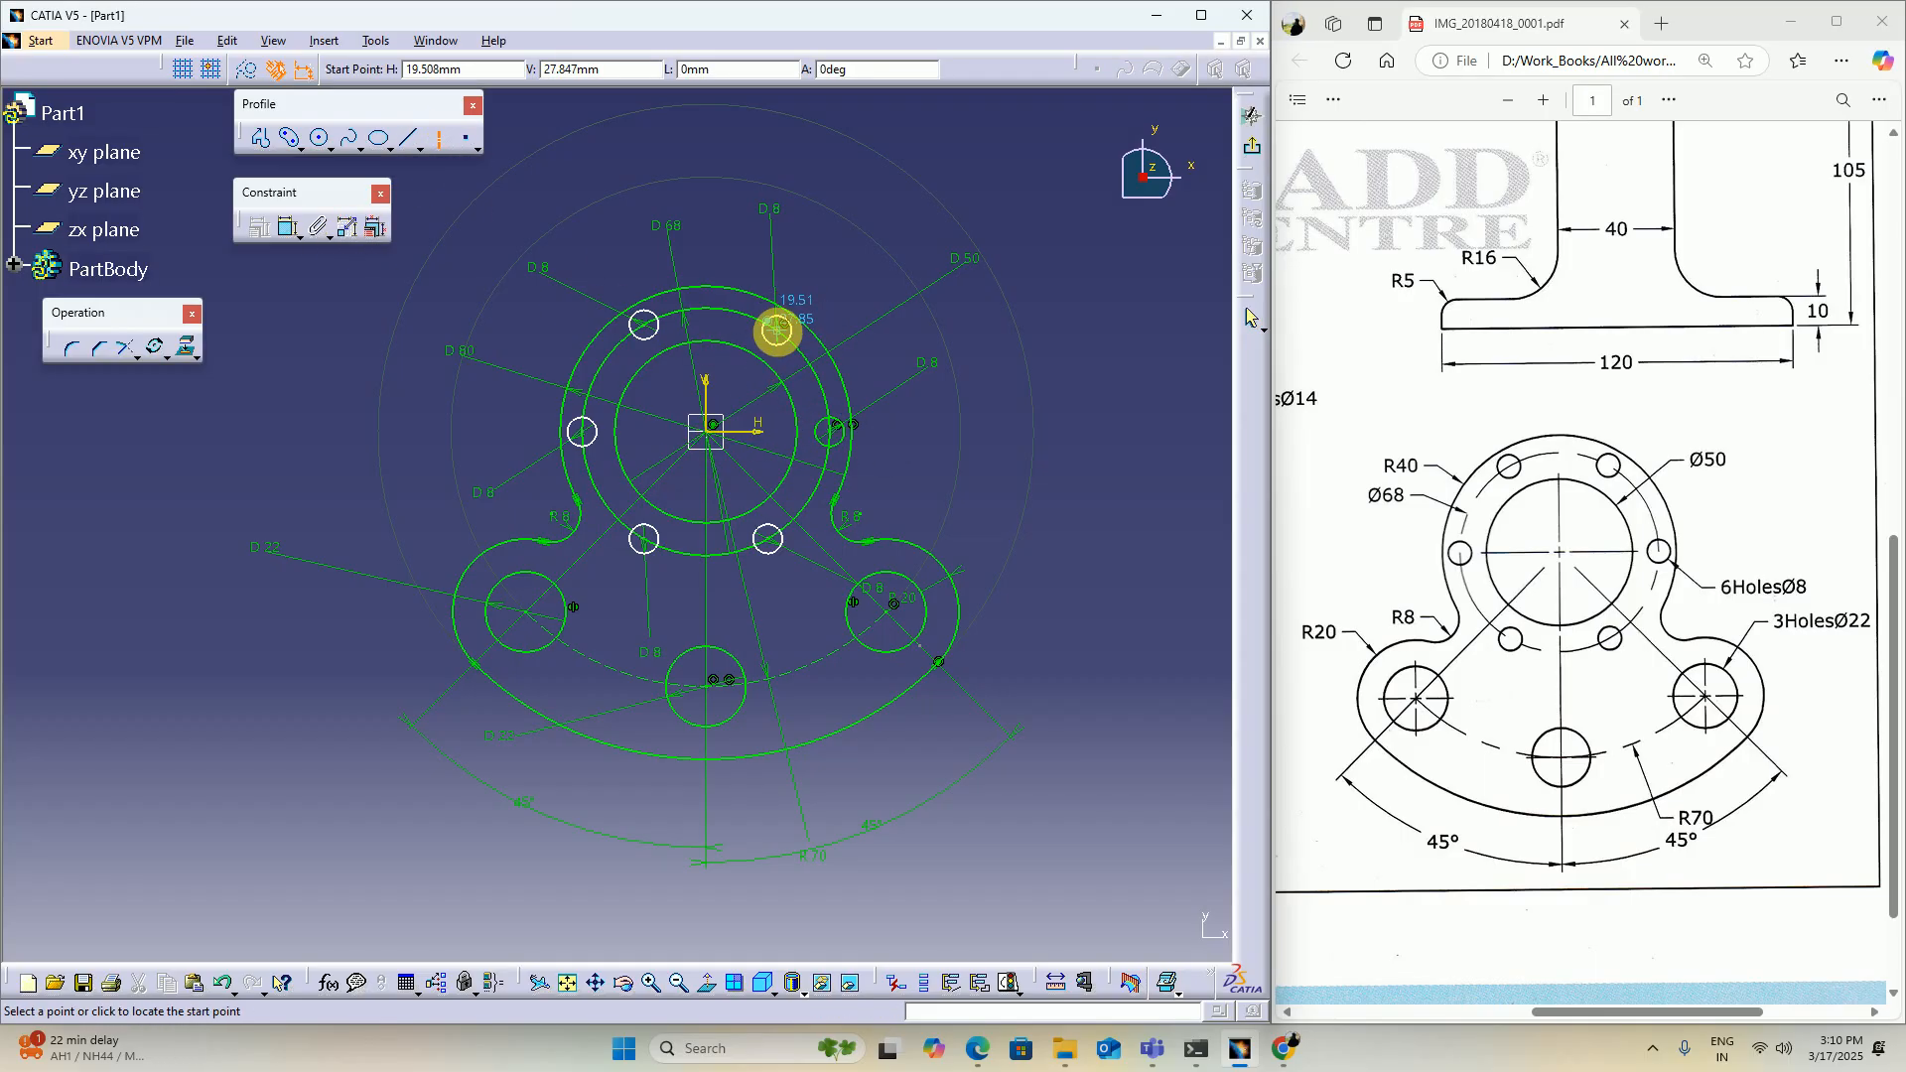
click(713, 429)
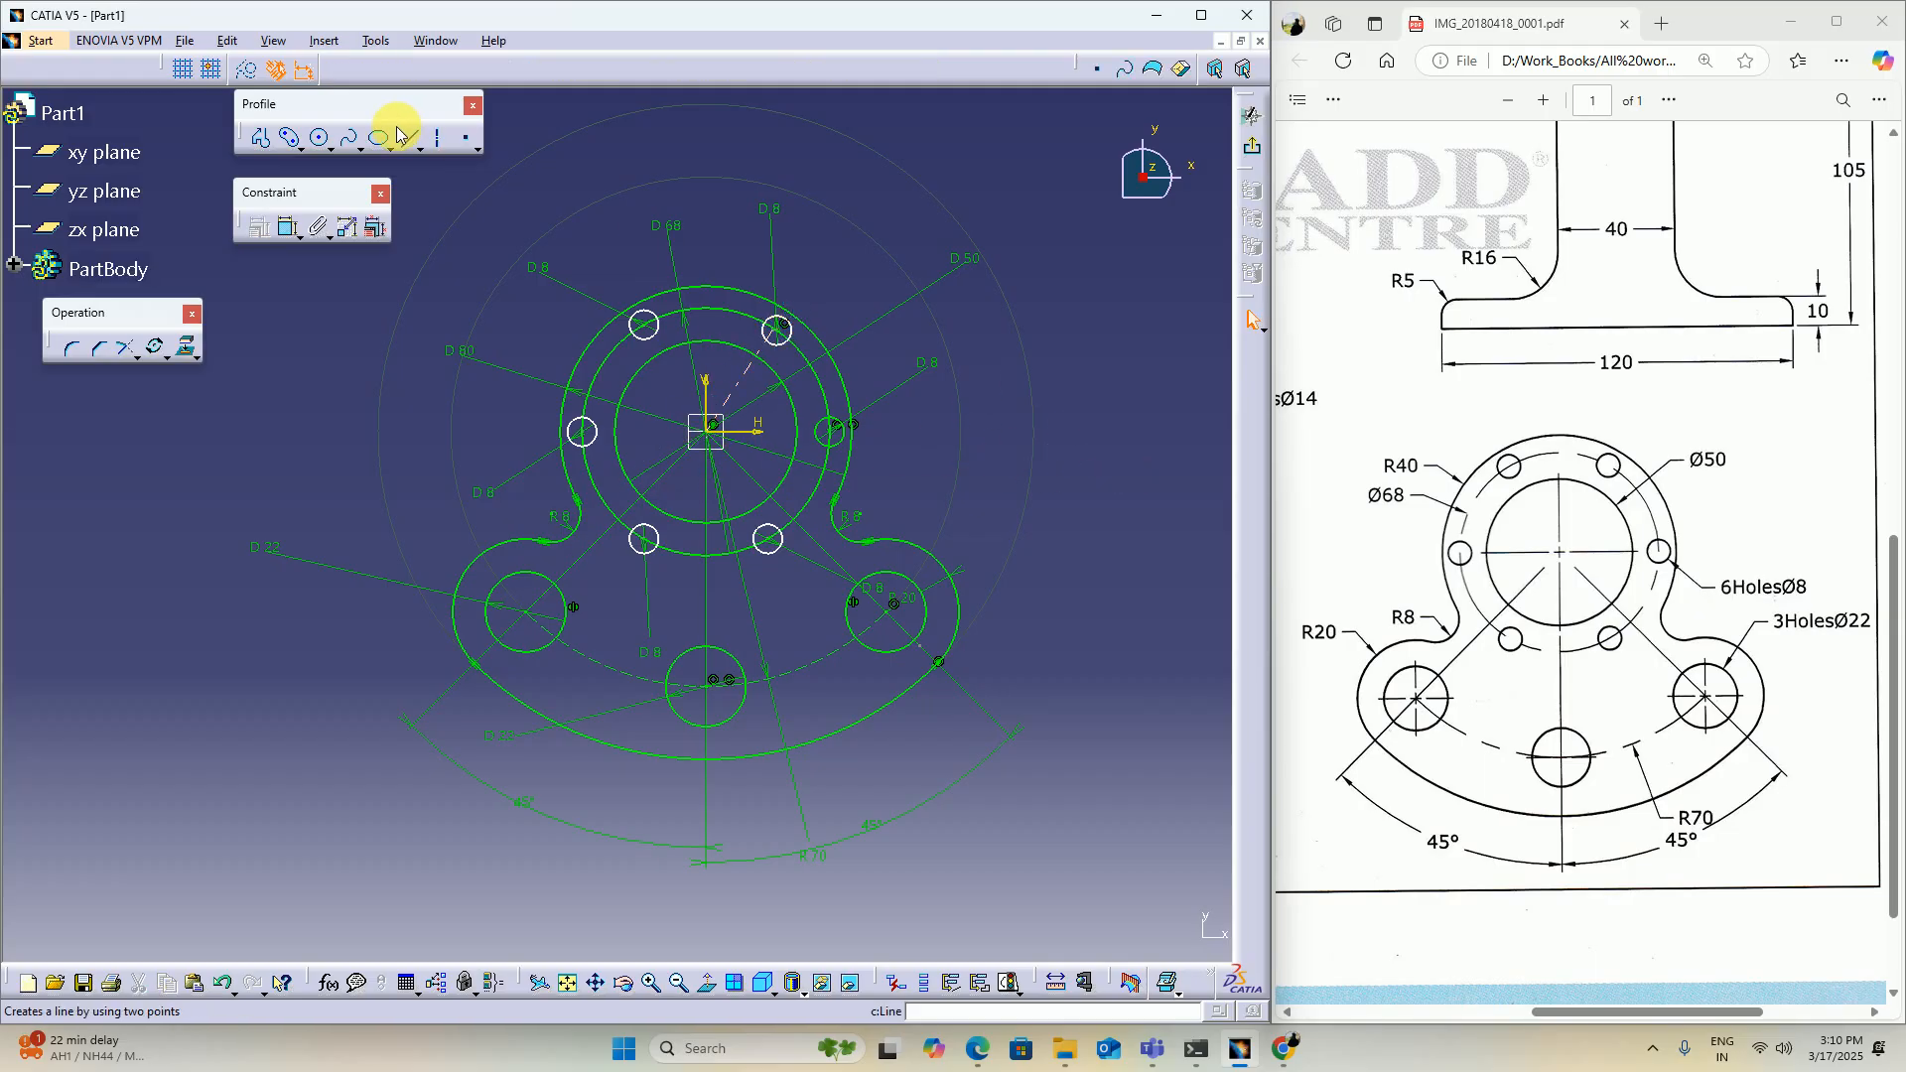
click(293, 230)
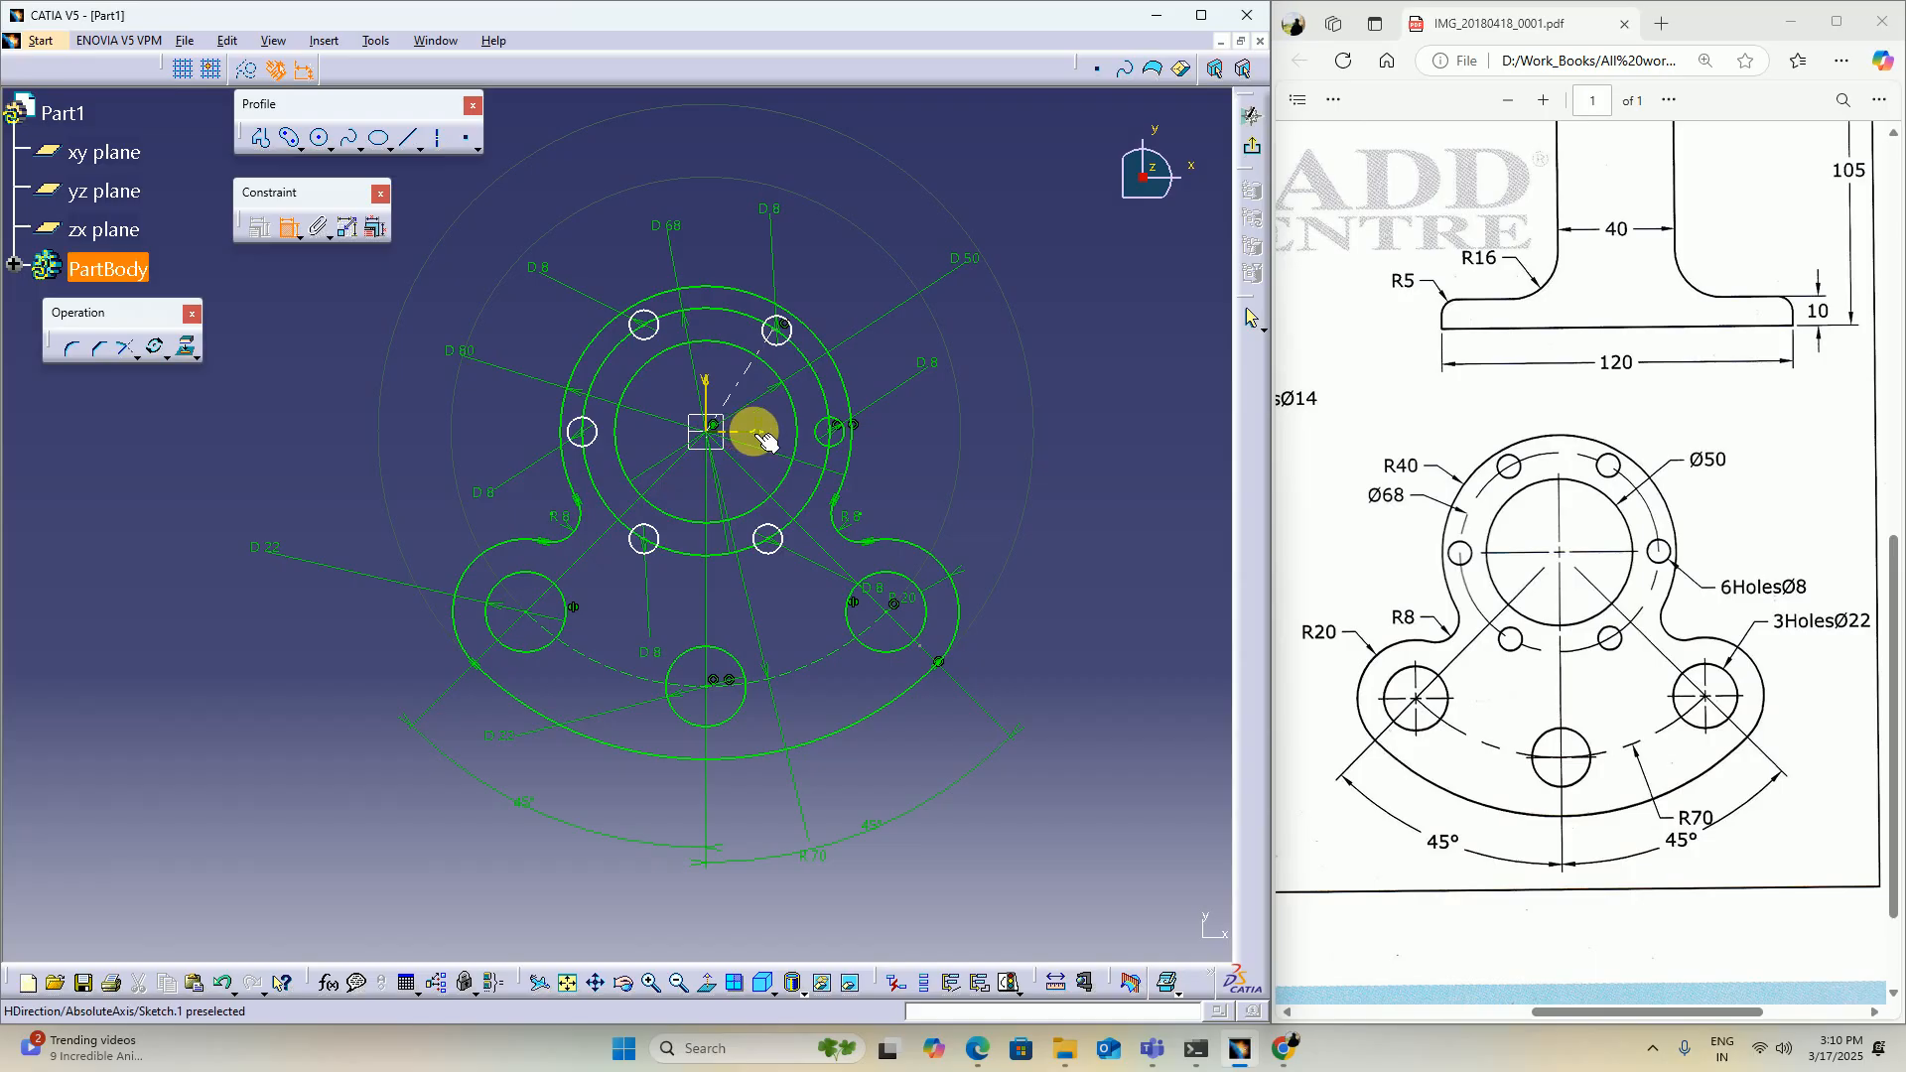
click(745, 377)
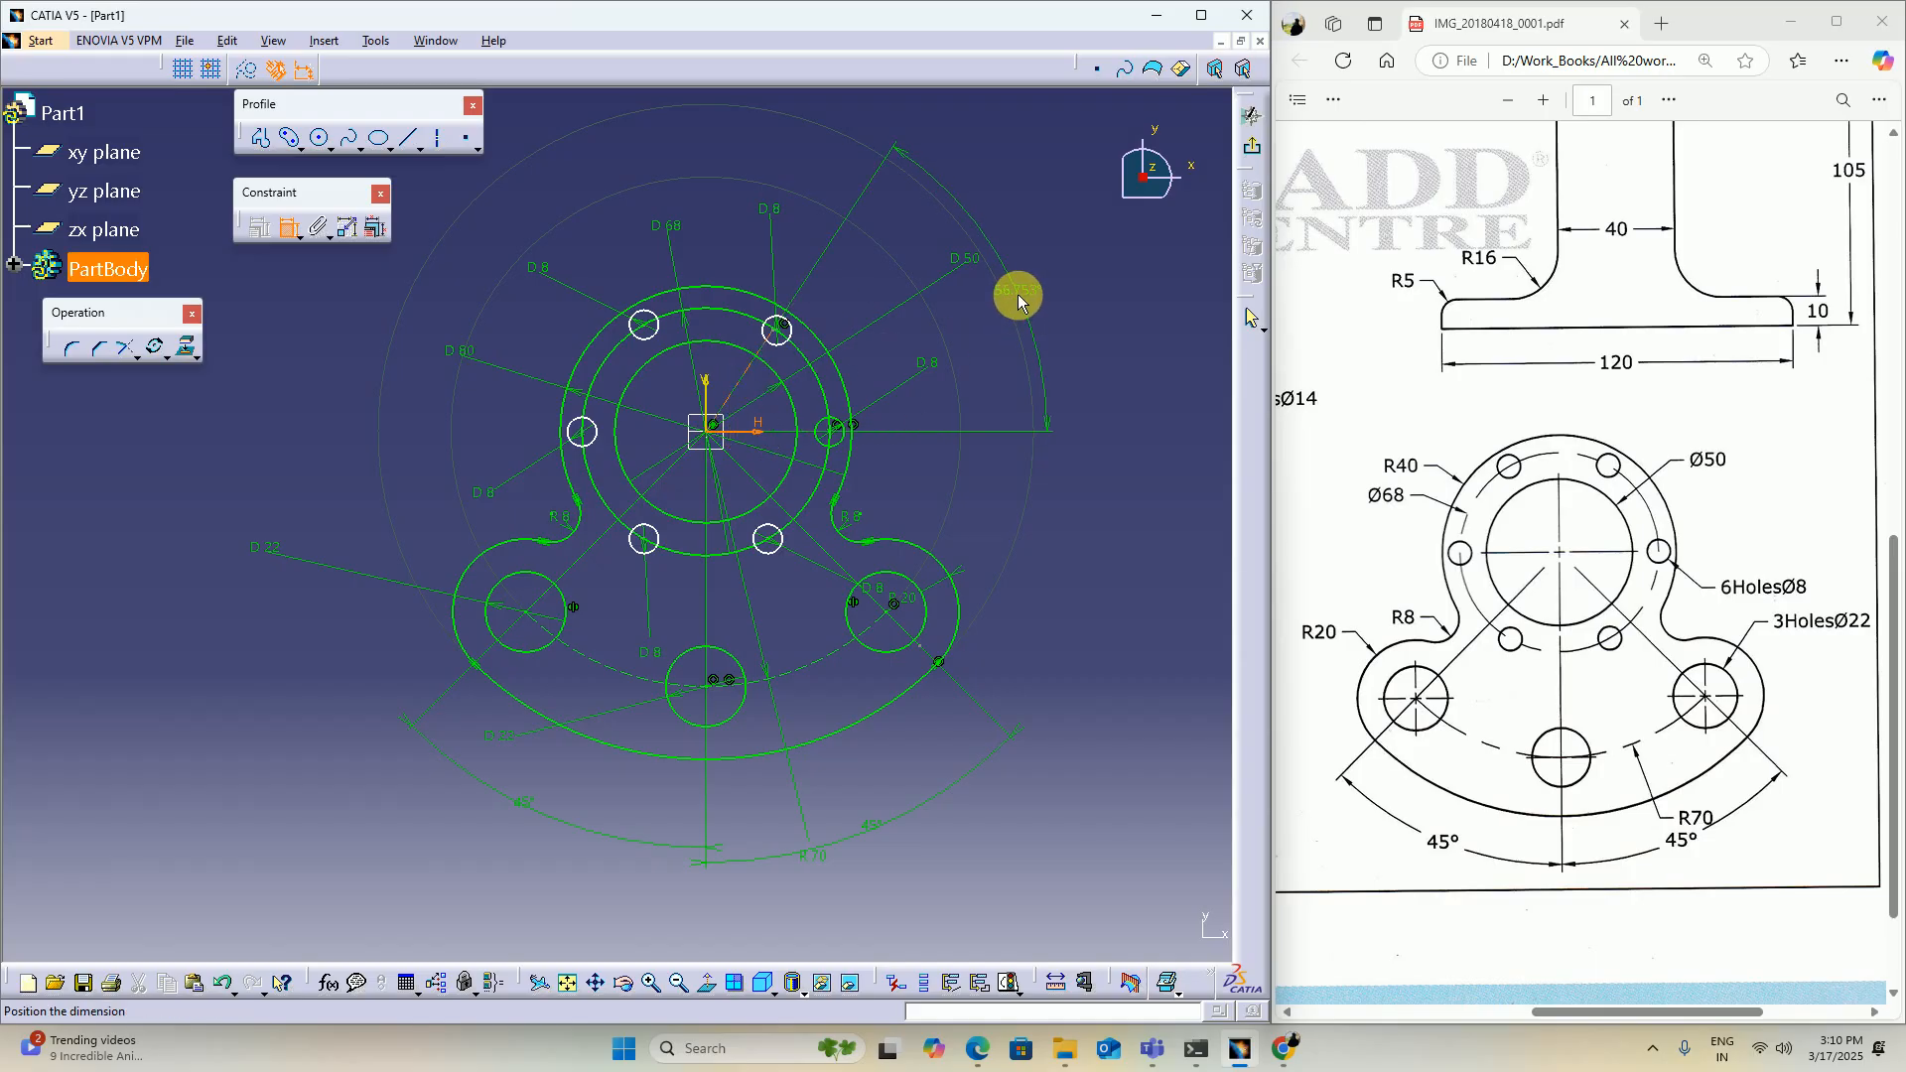
double_click(1018, 292)
text(6)
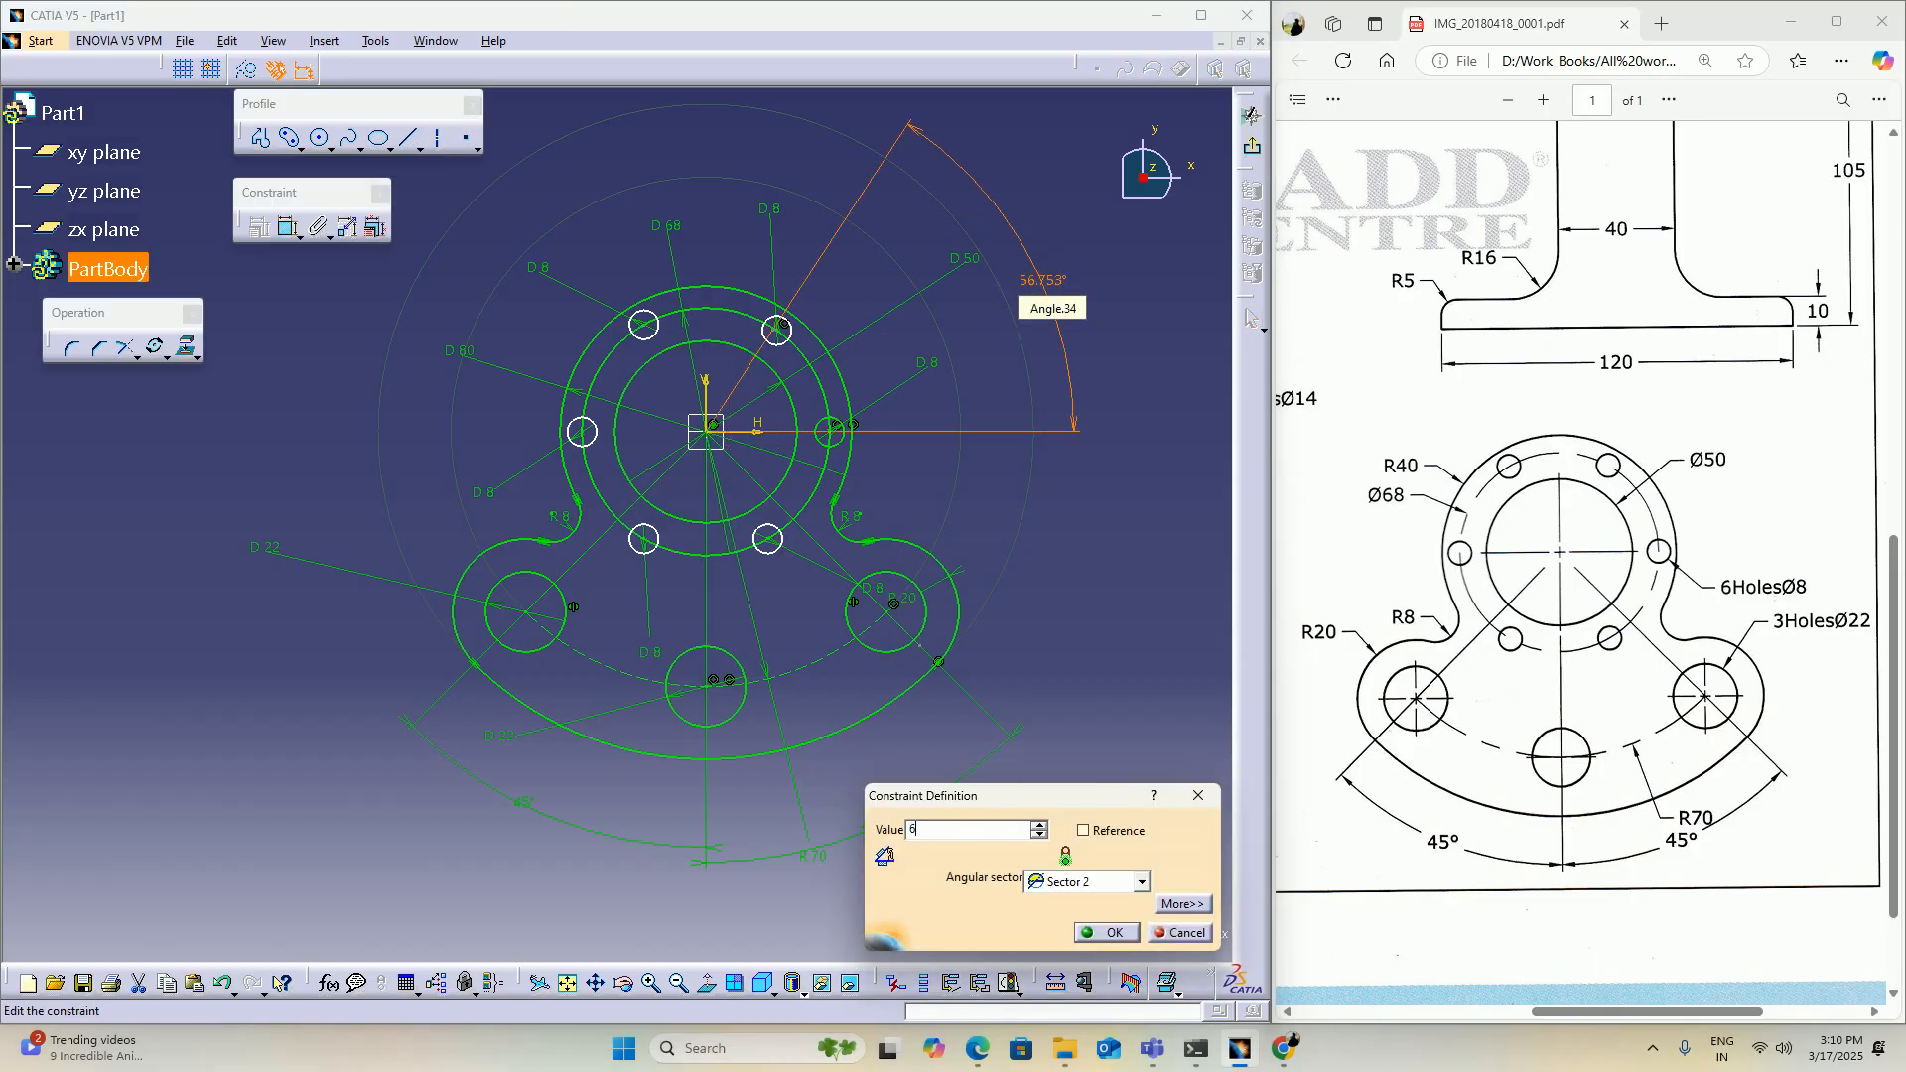
text(0deg)
key(Return)
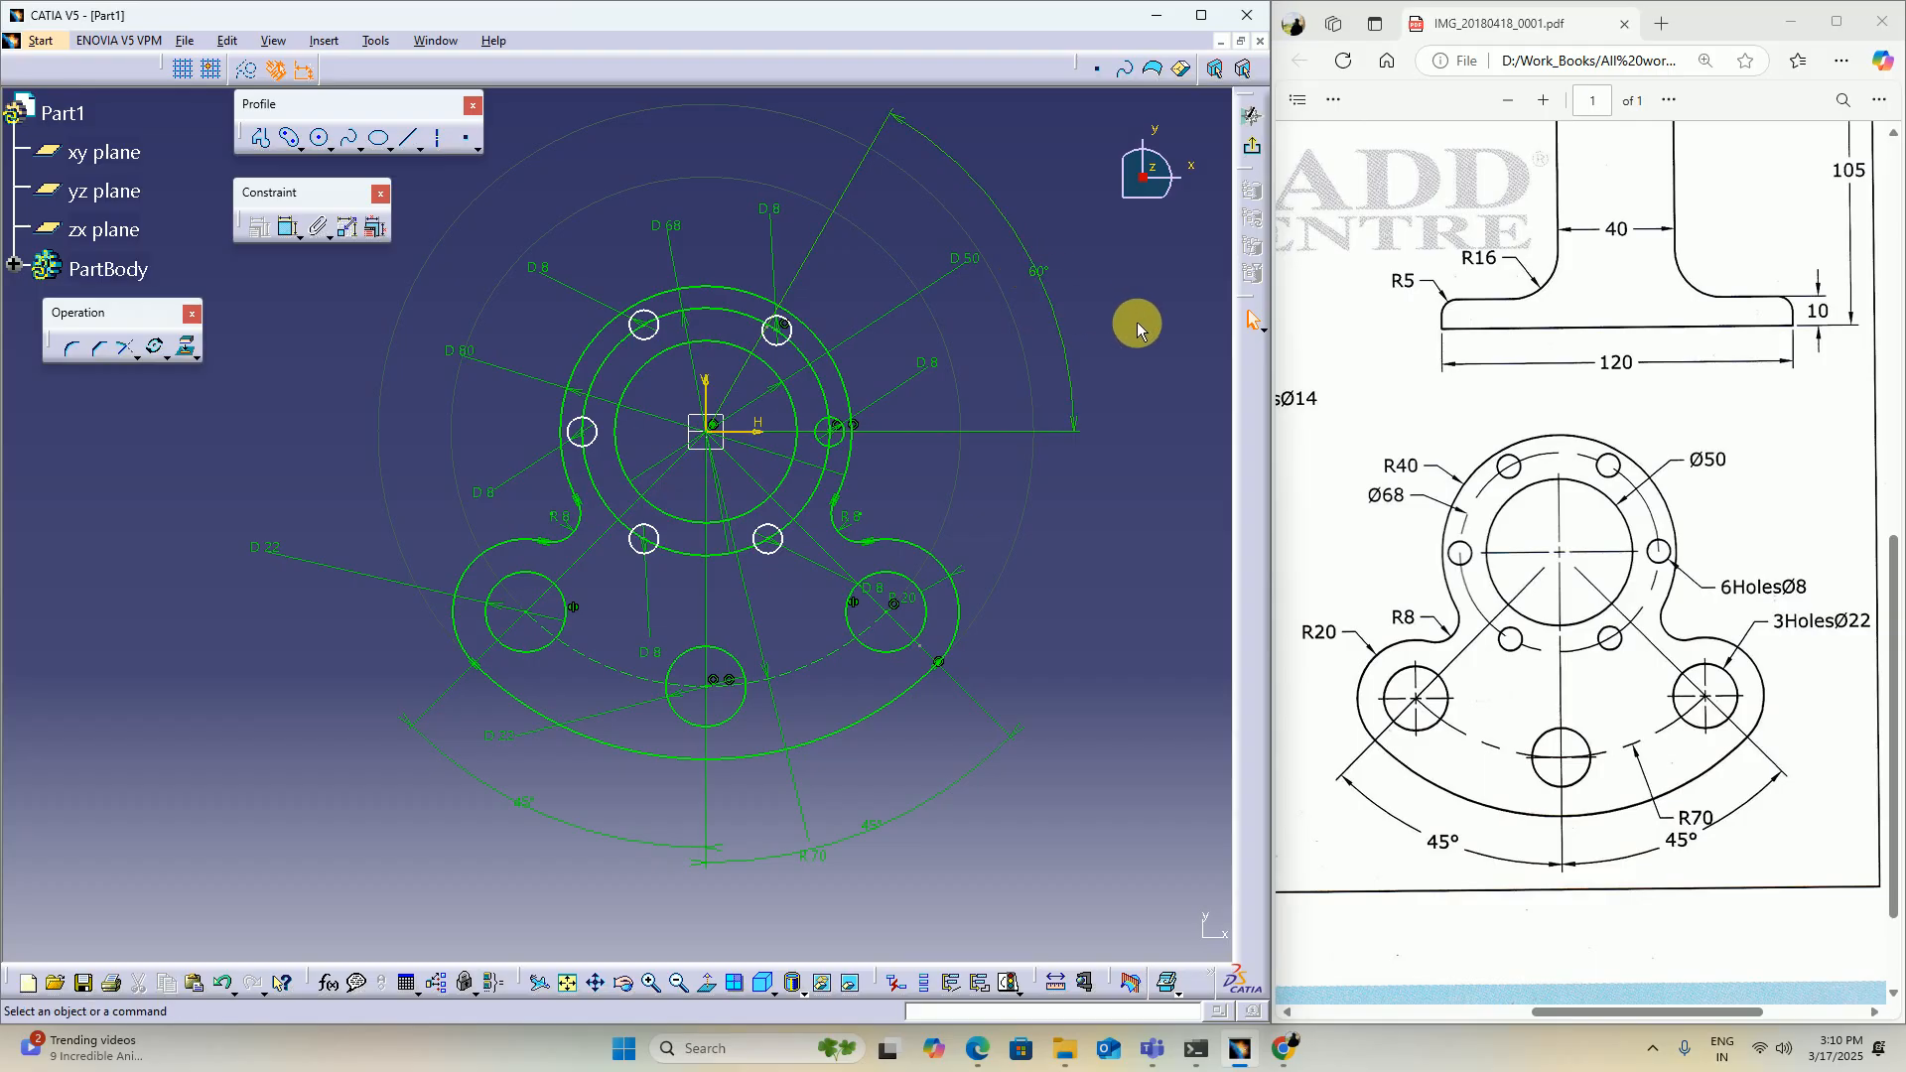
Step: Constrain the upper-right 8 mm circle to be concentric with the outer endpoint of the 60° axis
middle_drag(757, 331, 886, 245)
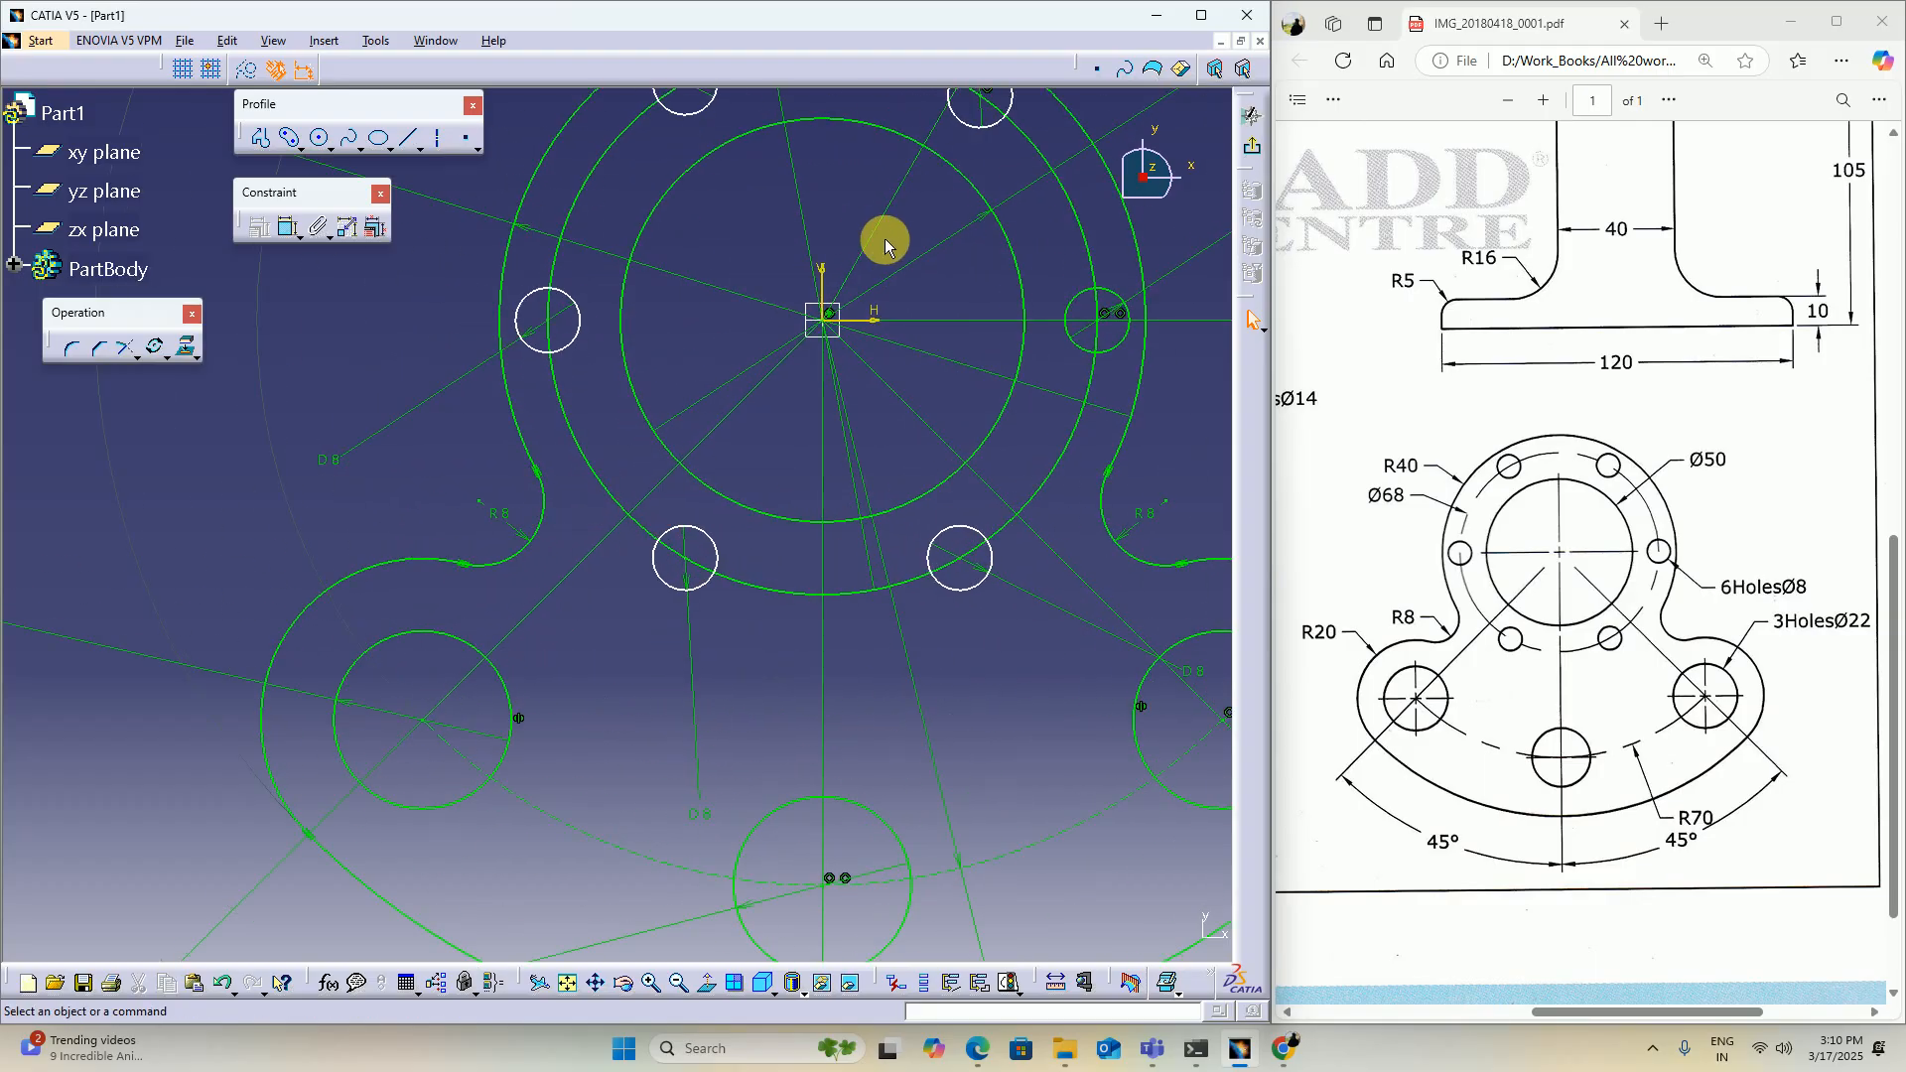
mouse_move(928, 145)
middle_down()
mouse_move(510, 616)
mouse_move(532, 552)
mouse_move(518, 352)
middle_up()
middle_drag(340, 575, 587, 441)
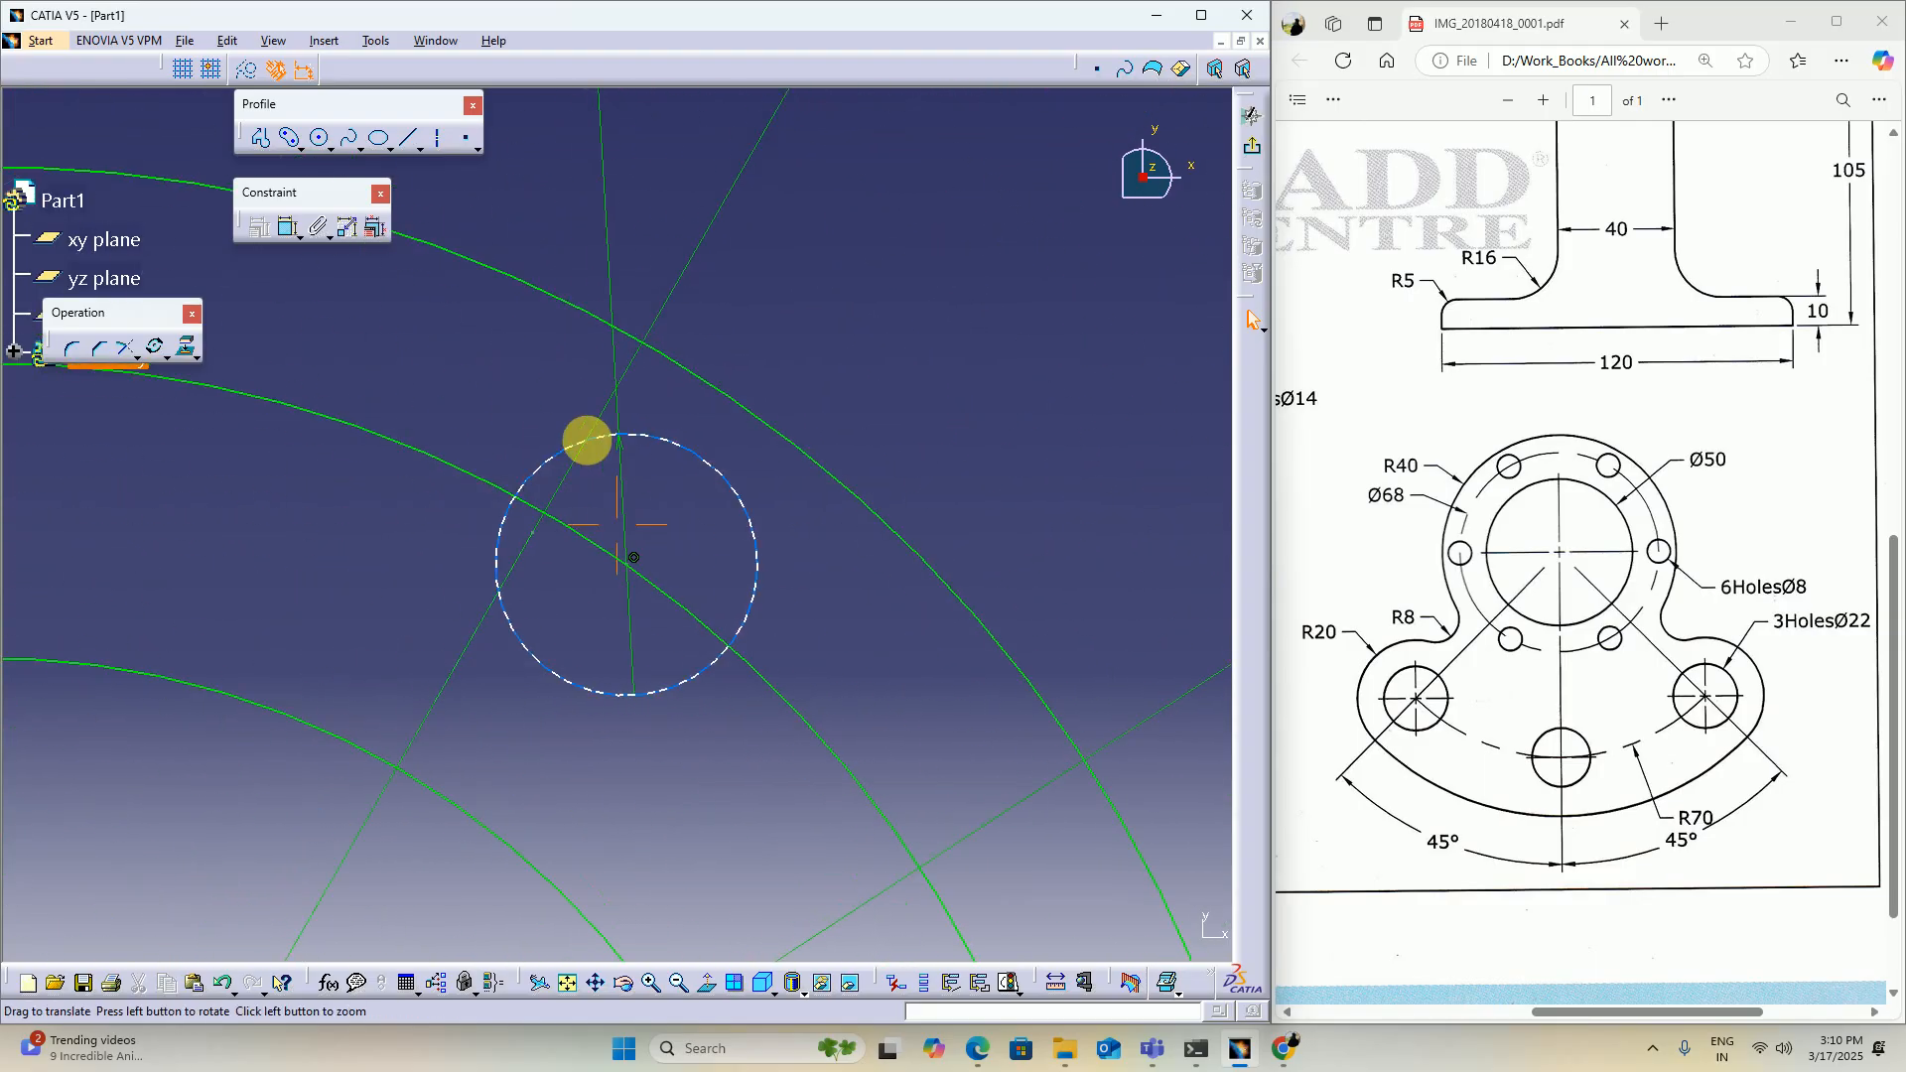
click(532, 532)
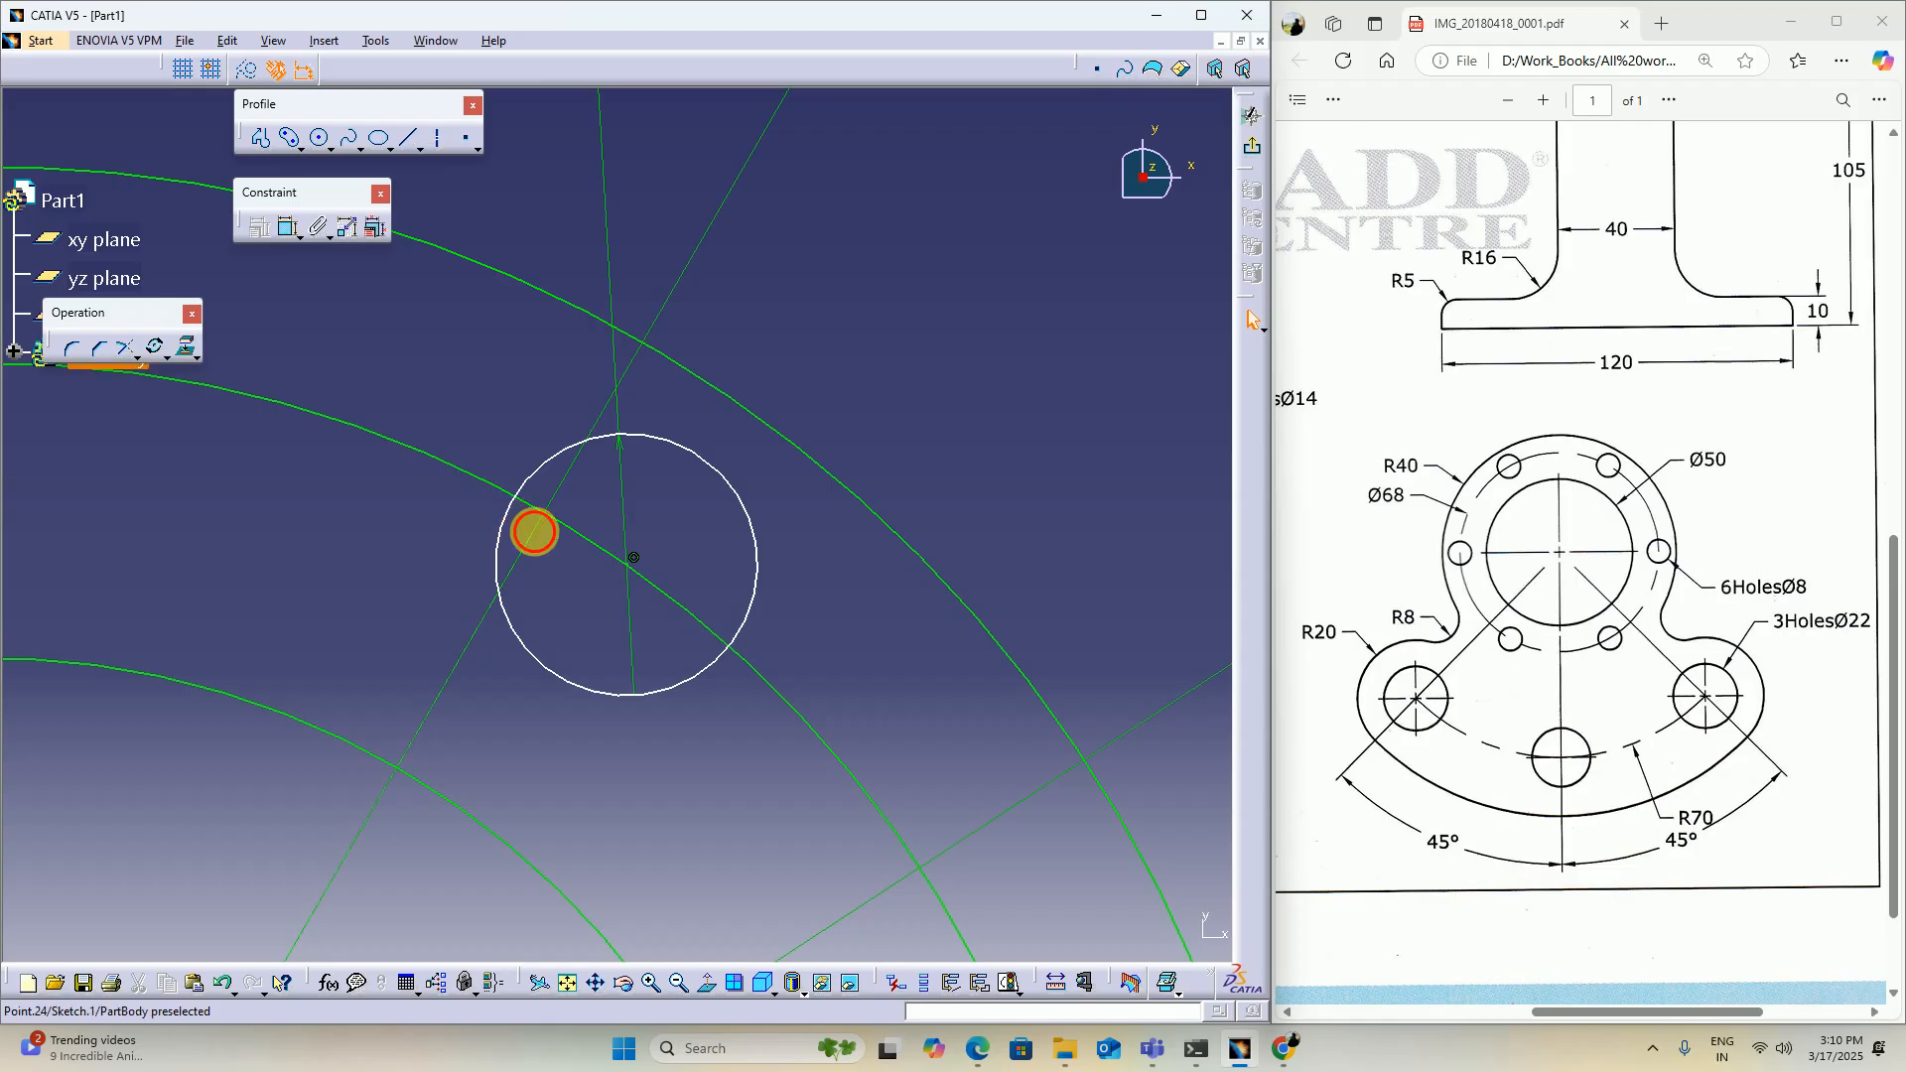
ctrl+click(756, 536)
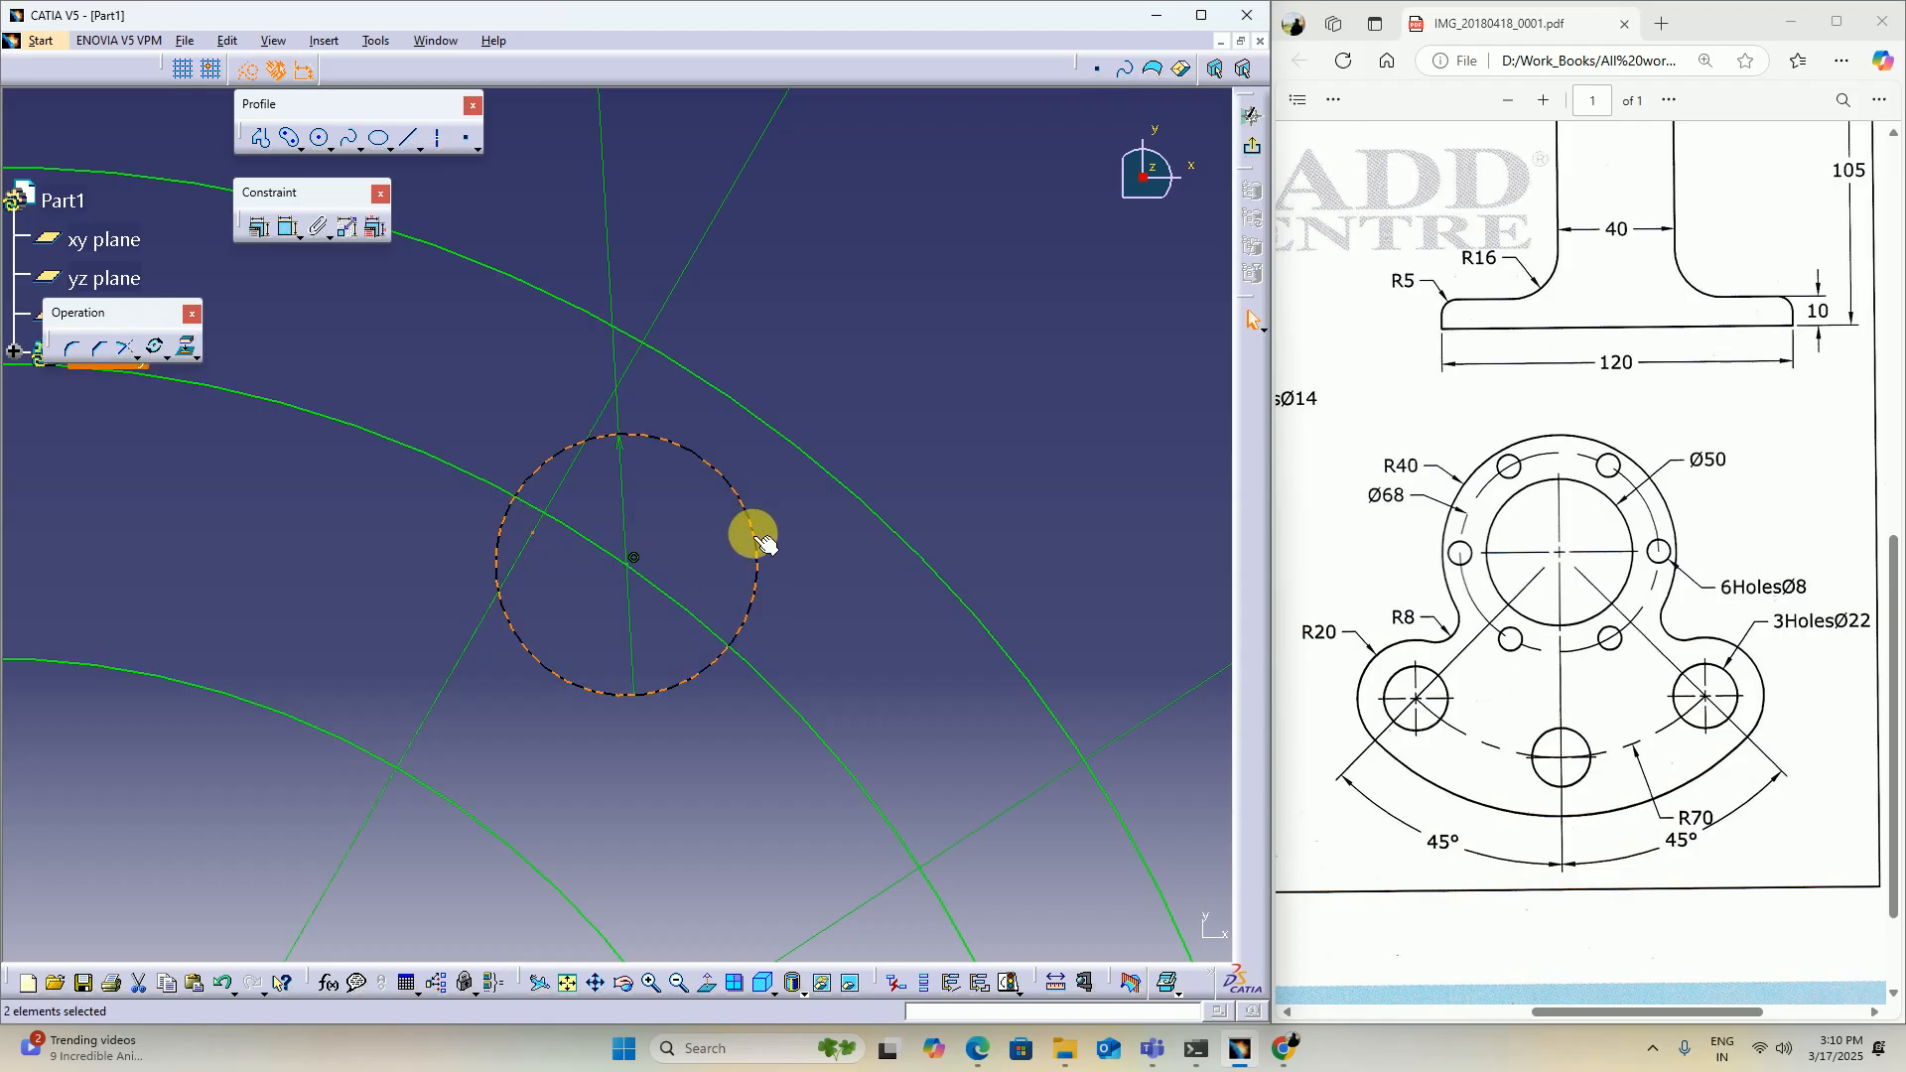
click(278, 216)
click(1148, 766)
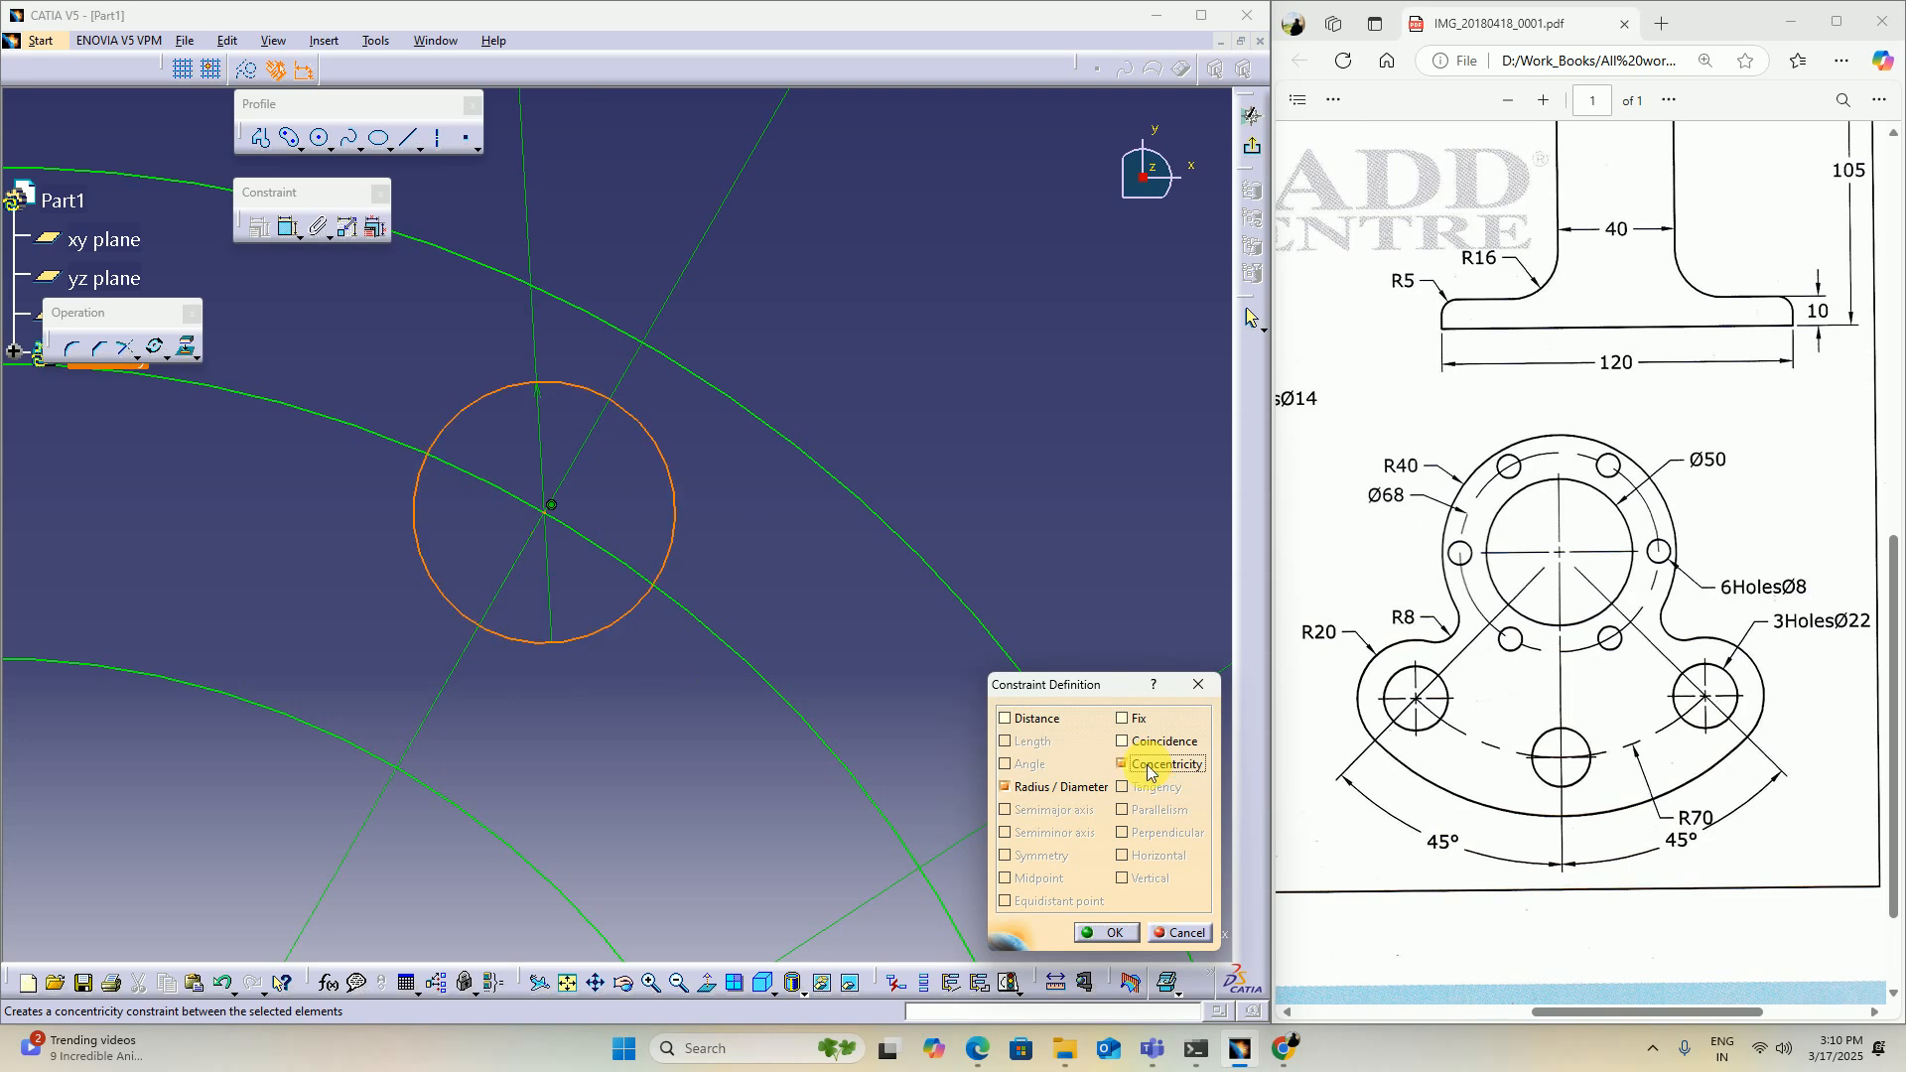
click(1105, 933)
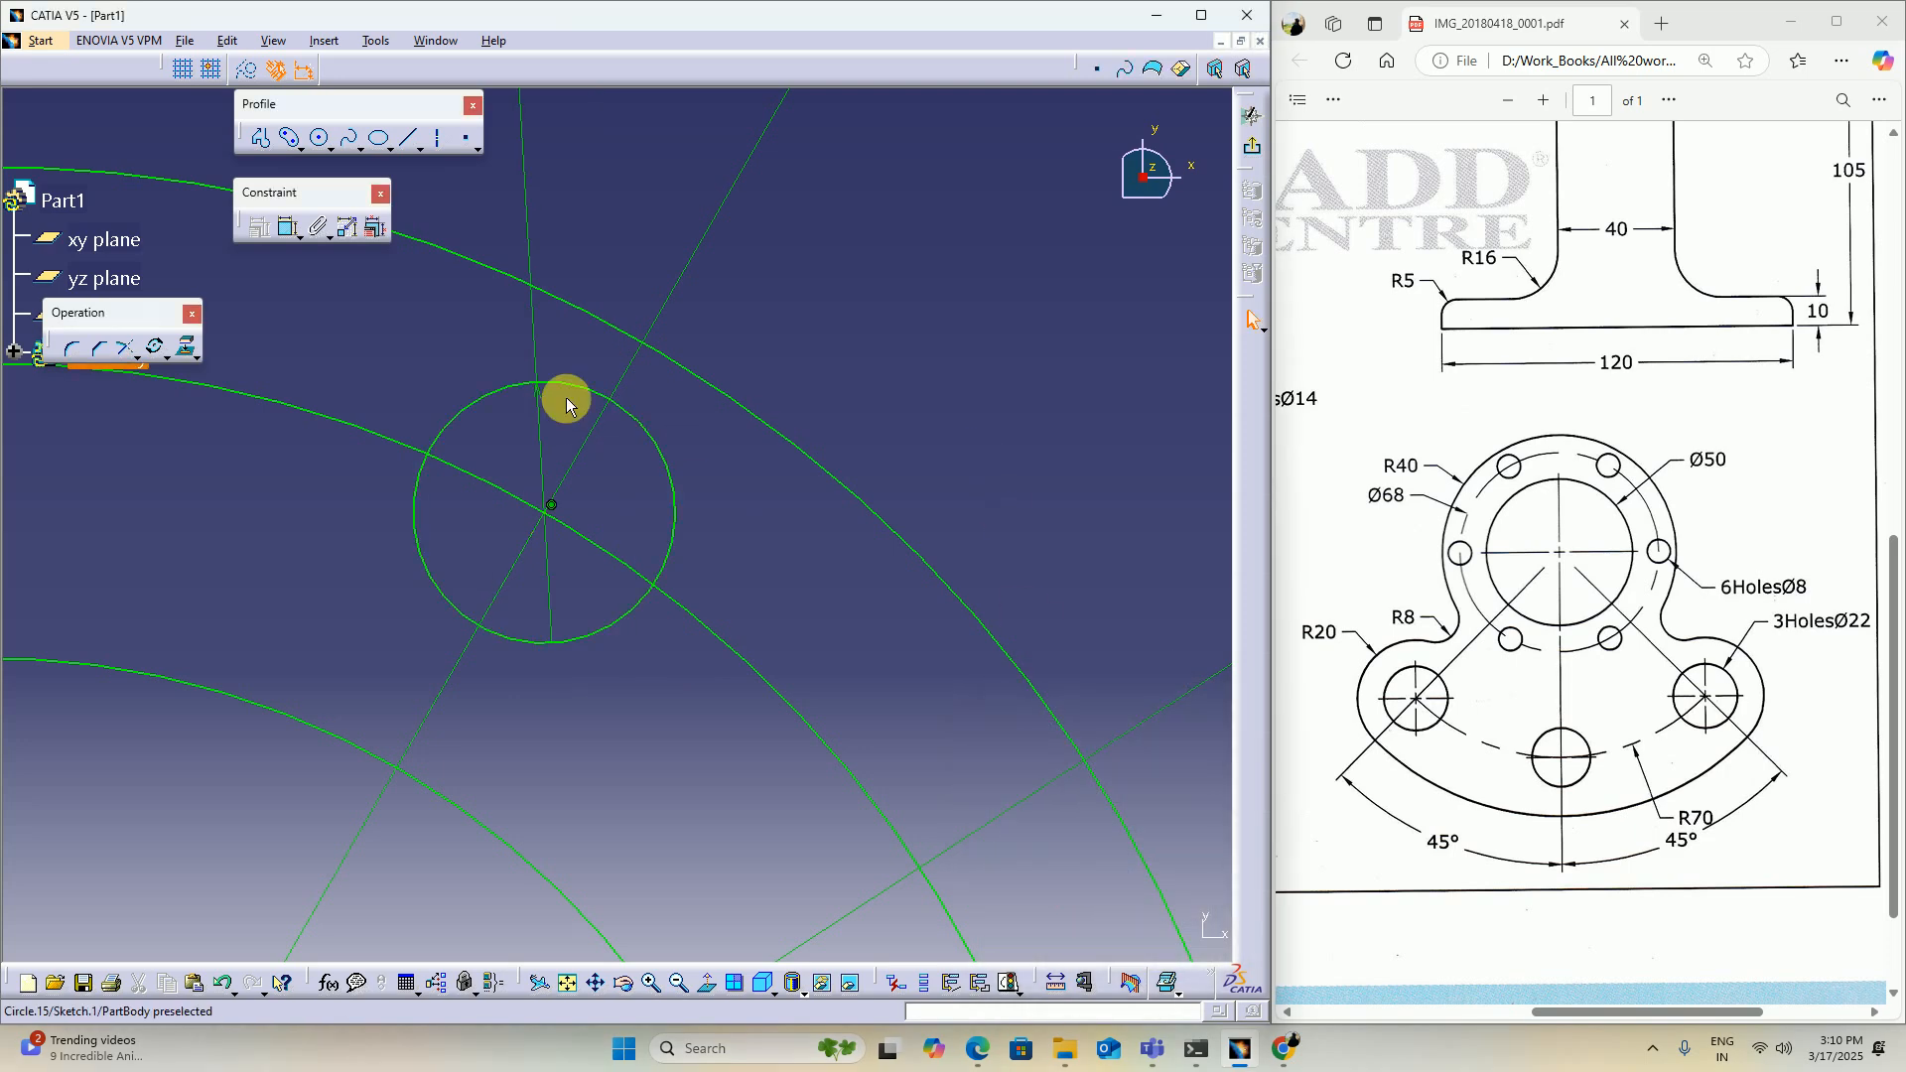
Step: Bring the flange drawing with the R46 outline and 8 Ø10 holes into view in the reference PDF
mouse_move(566, 397)
middle_down()
mouse_move(573, 625)
mouse_move(586, 540)
mouse_move(706, 433)
middle_up()
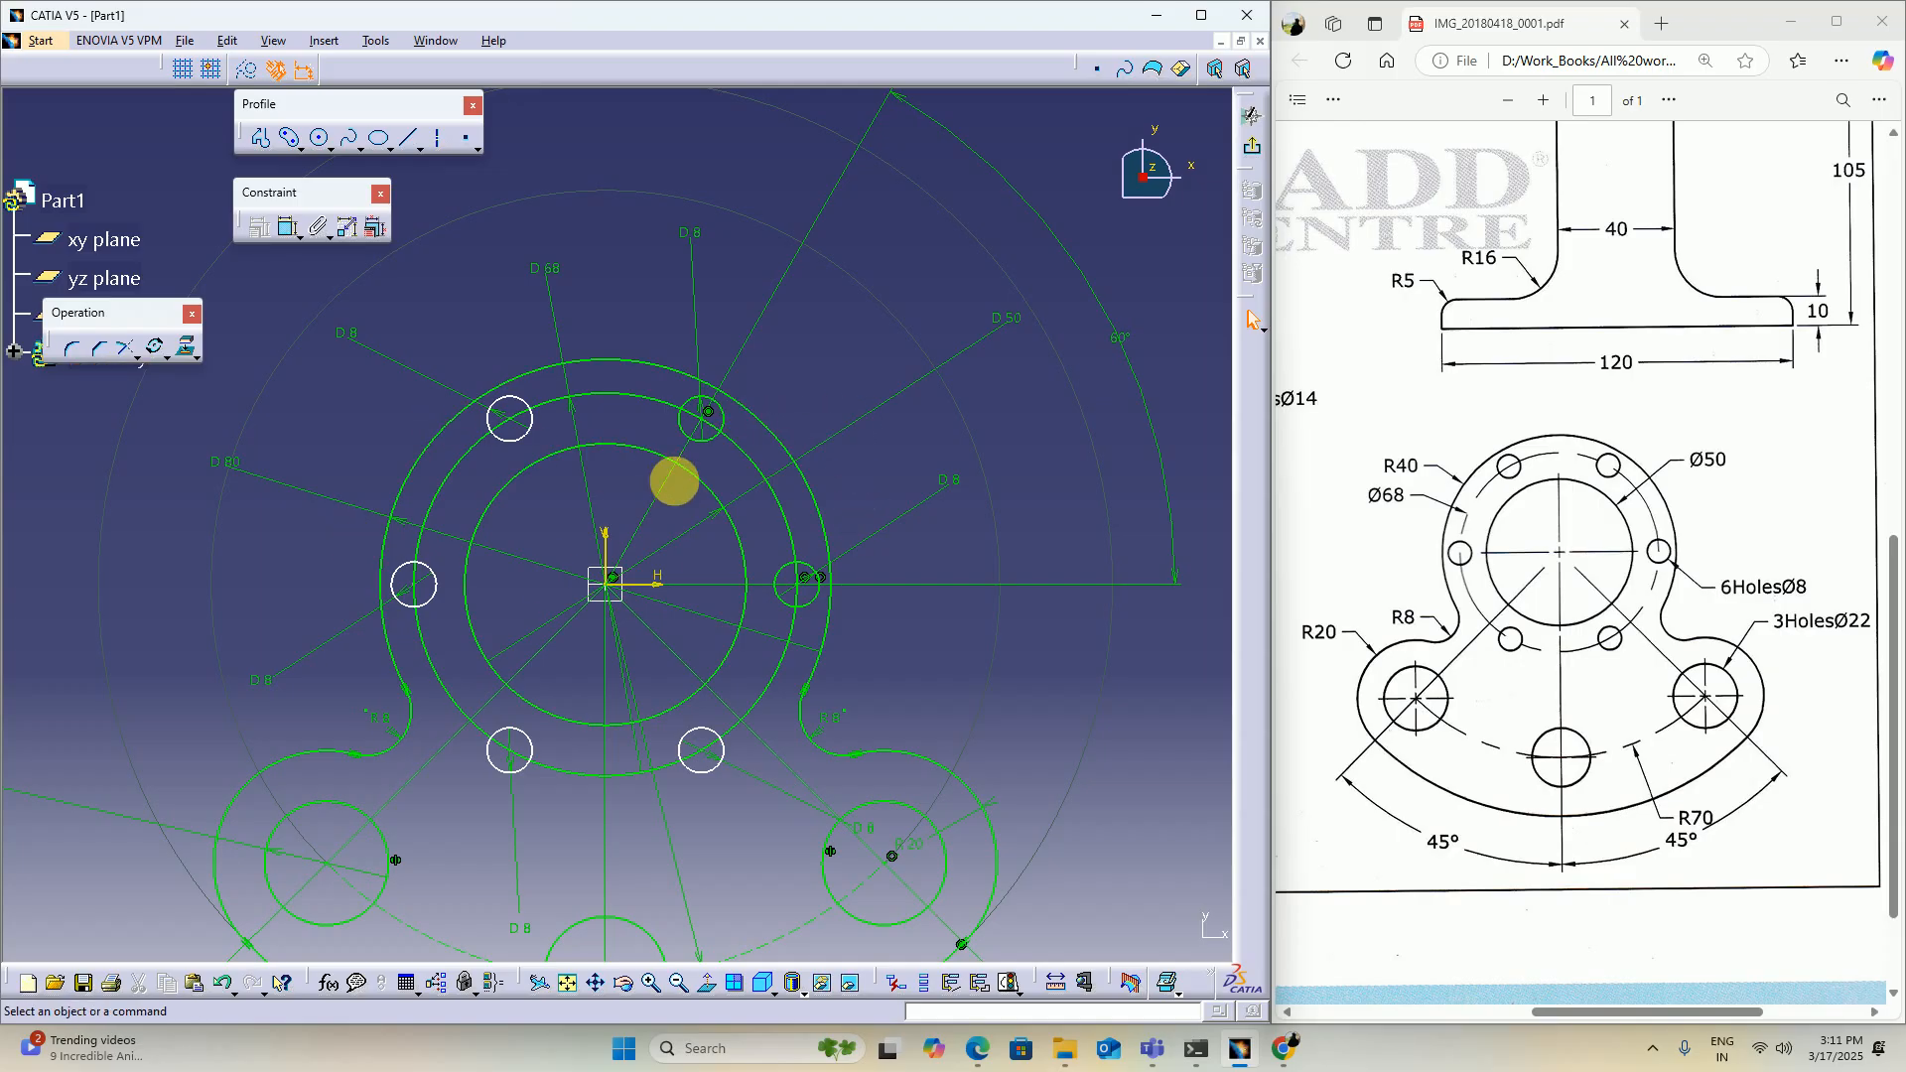
scroll(674, 481, down, 5)
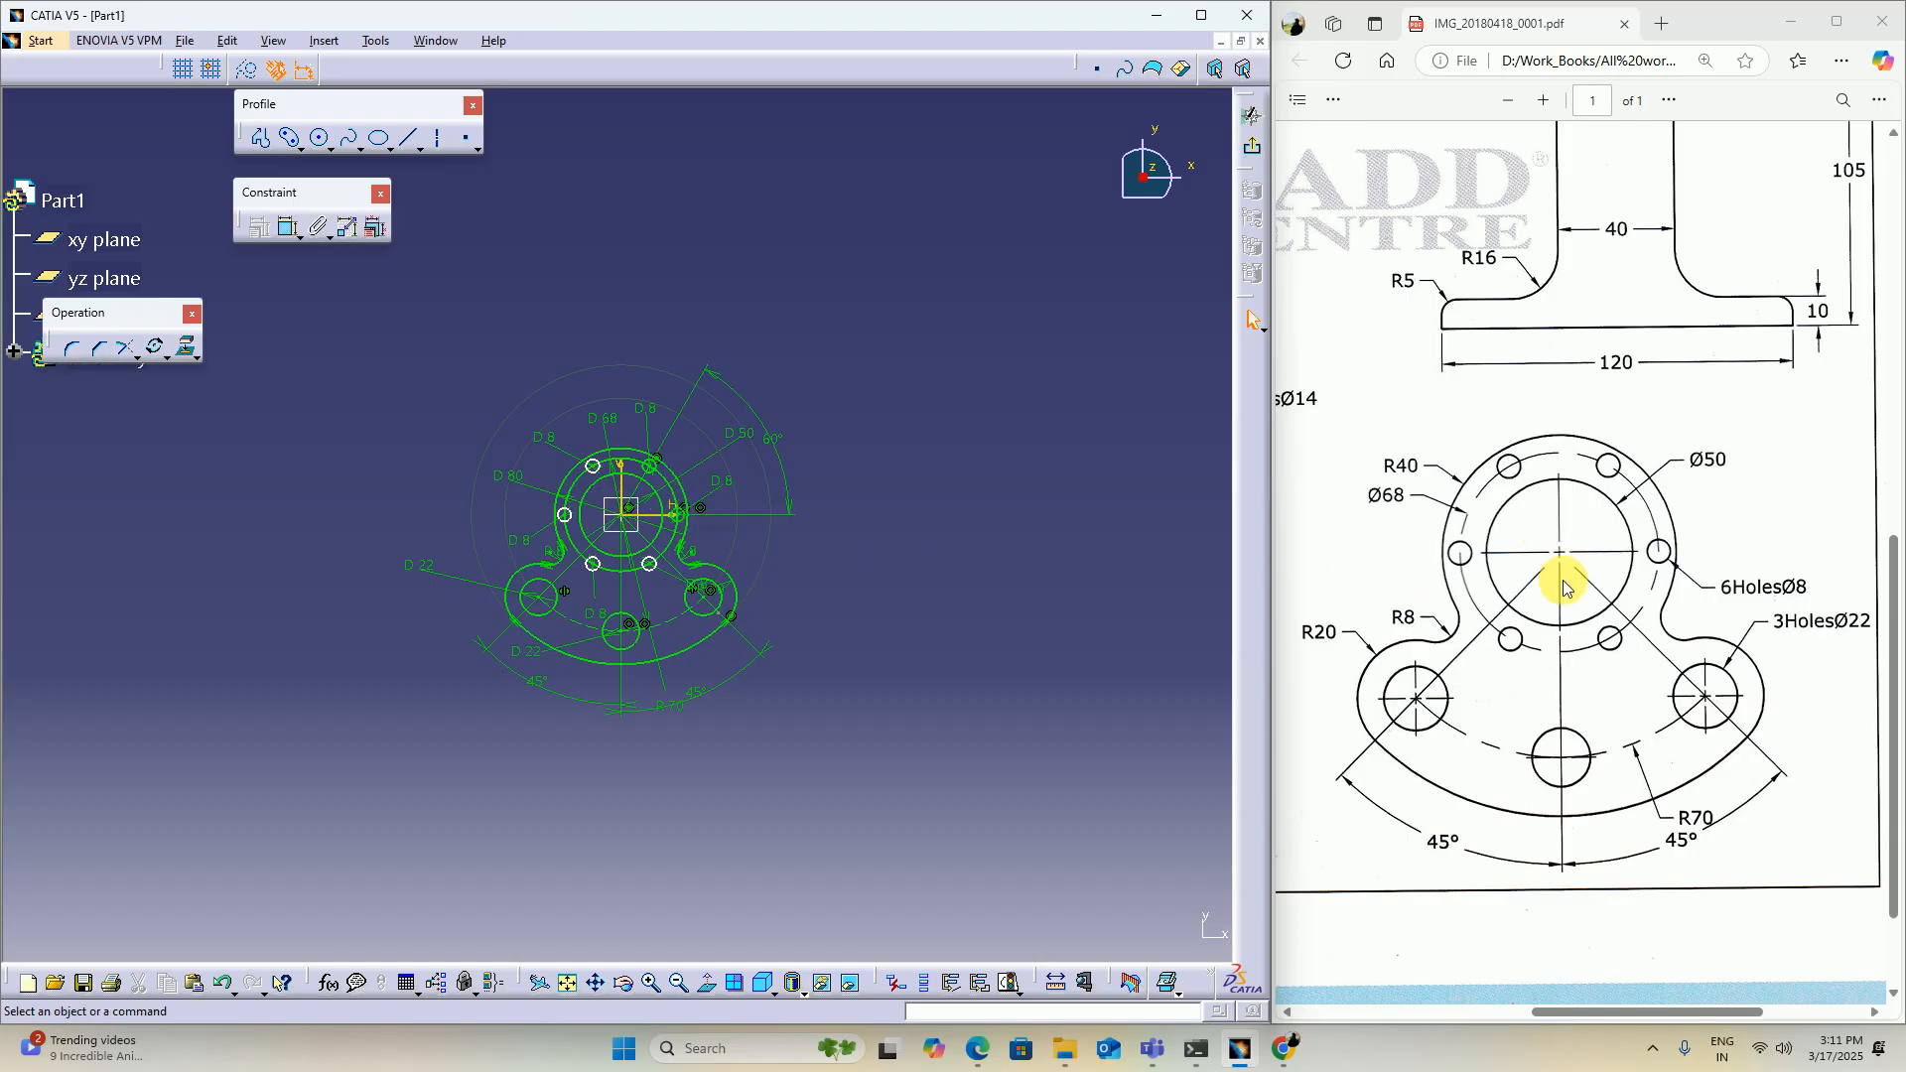
mouse_move(1579, 1001)
mouse_down()
mouse_move(1360, 1009)
mouse_move(1396, 1003)
mouse_up()
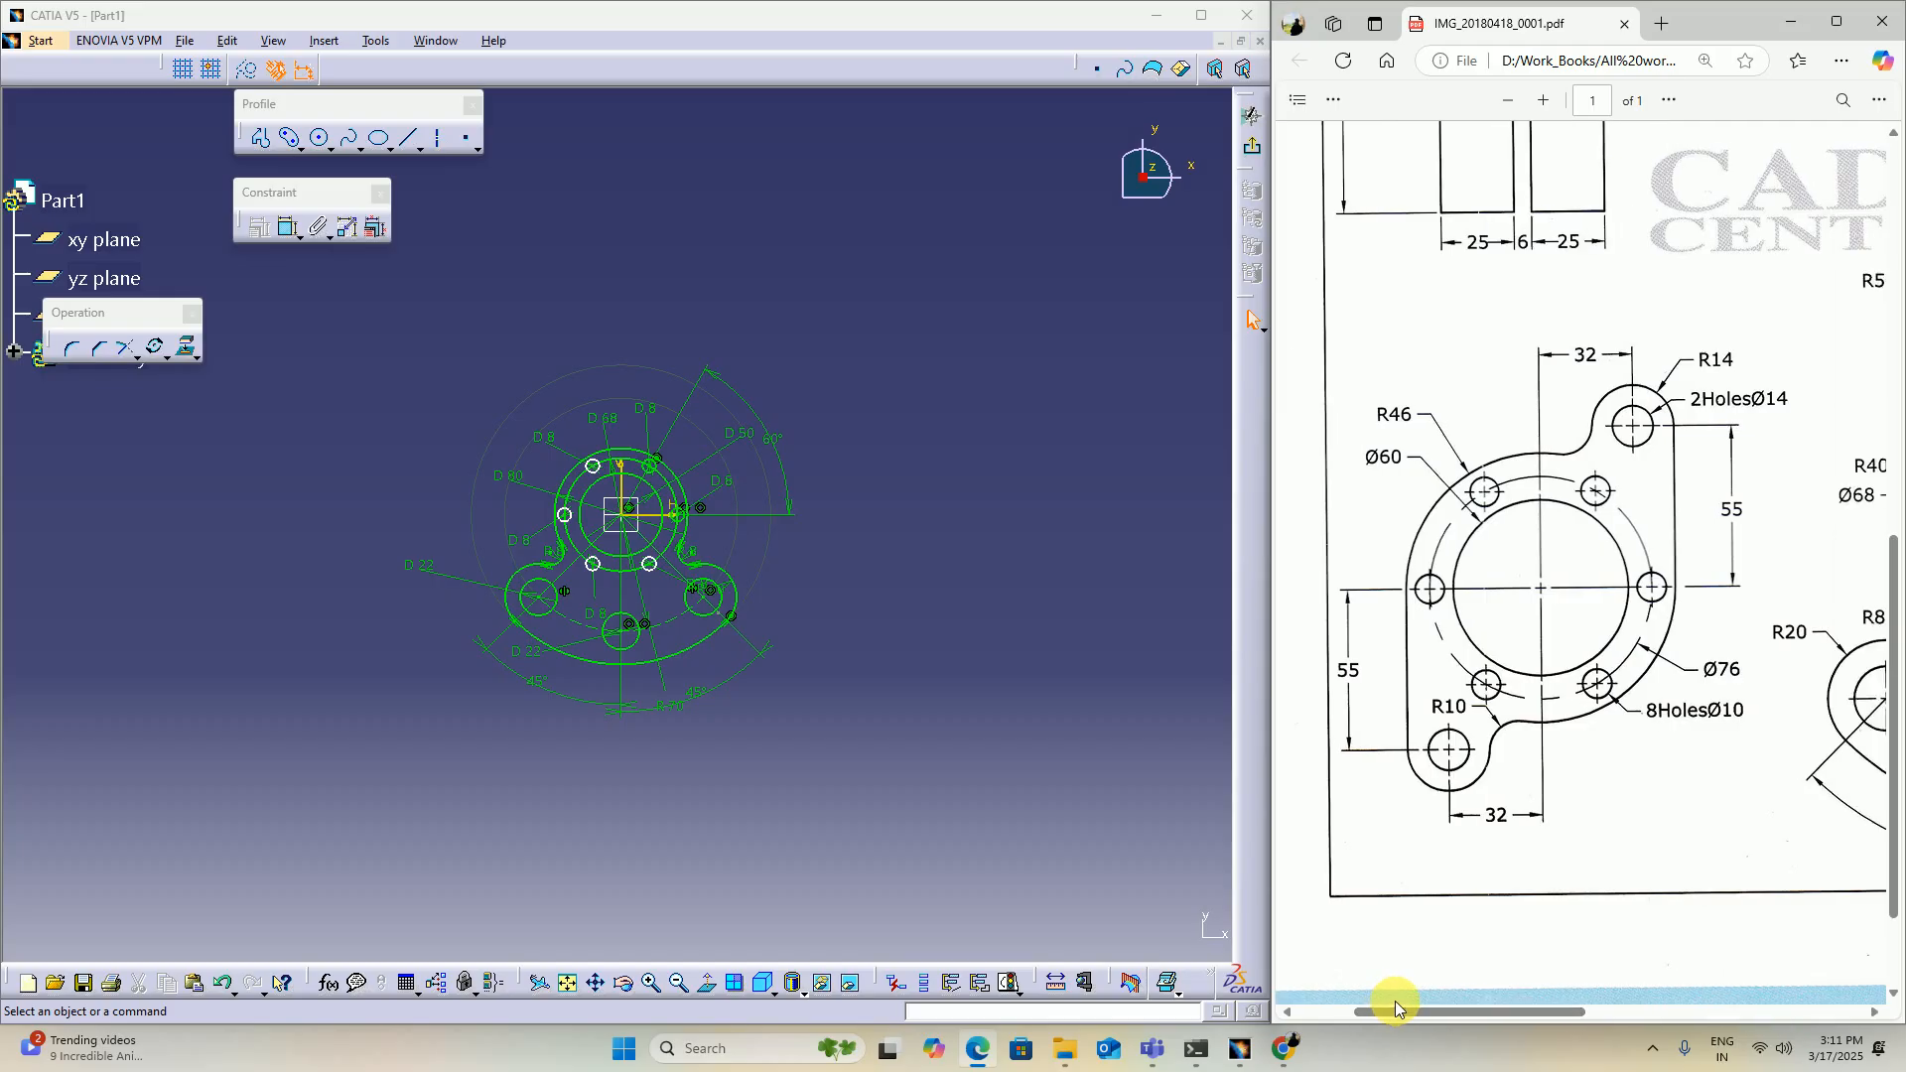